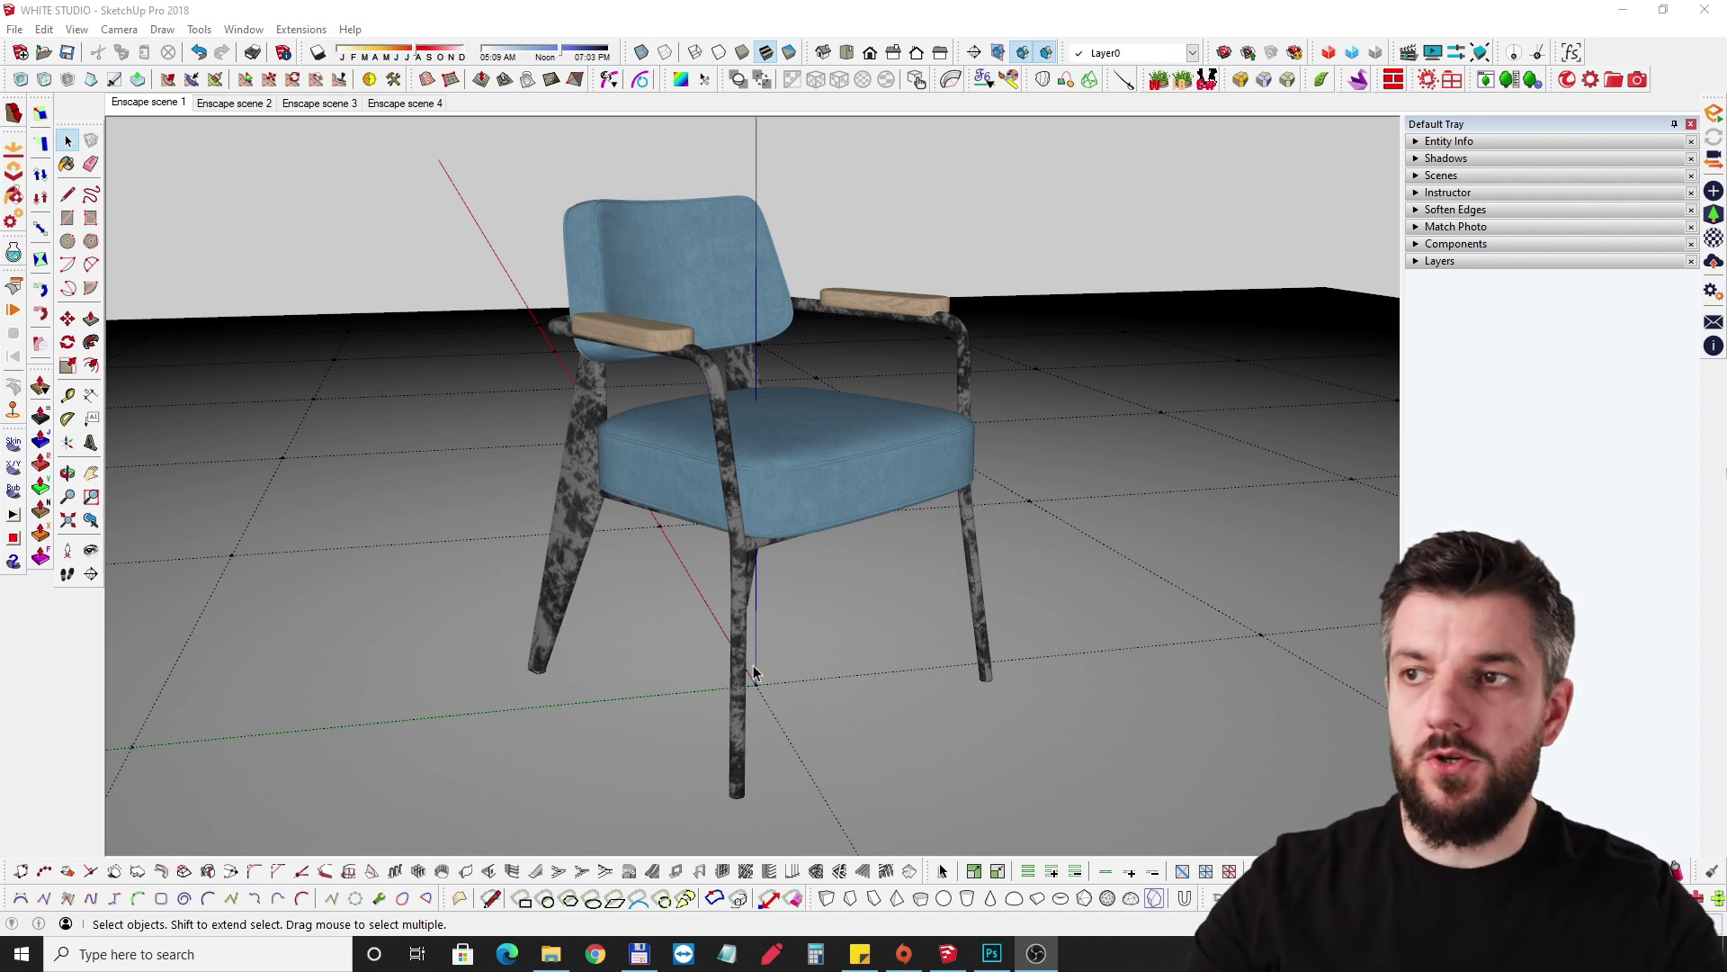
Open render 1 from the GATA folder and examine the finished chair image close up.
middle_click_drag(894, 482, 881, 480)
key("space")
left_click(550, 954)
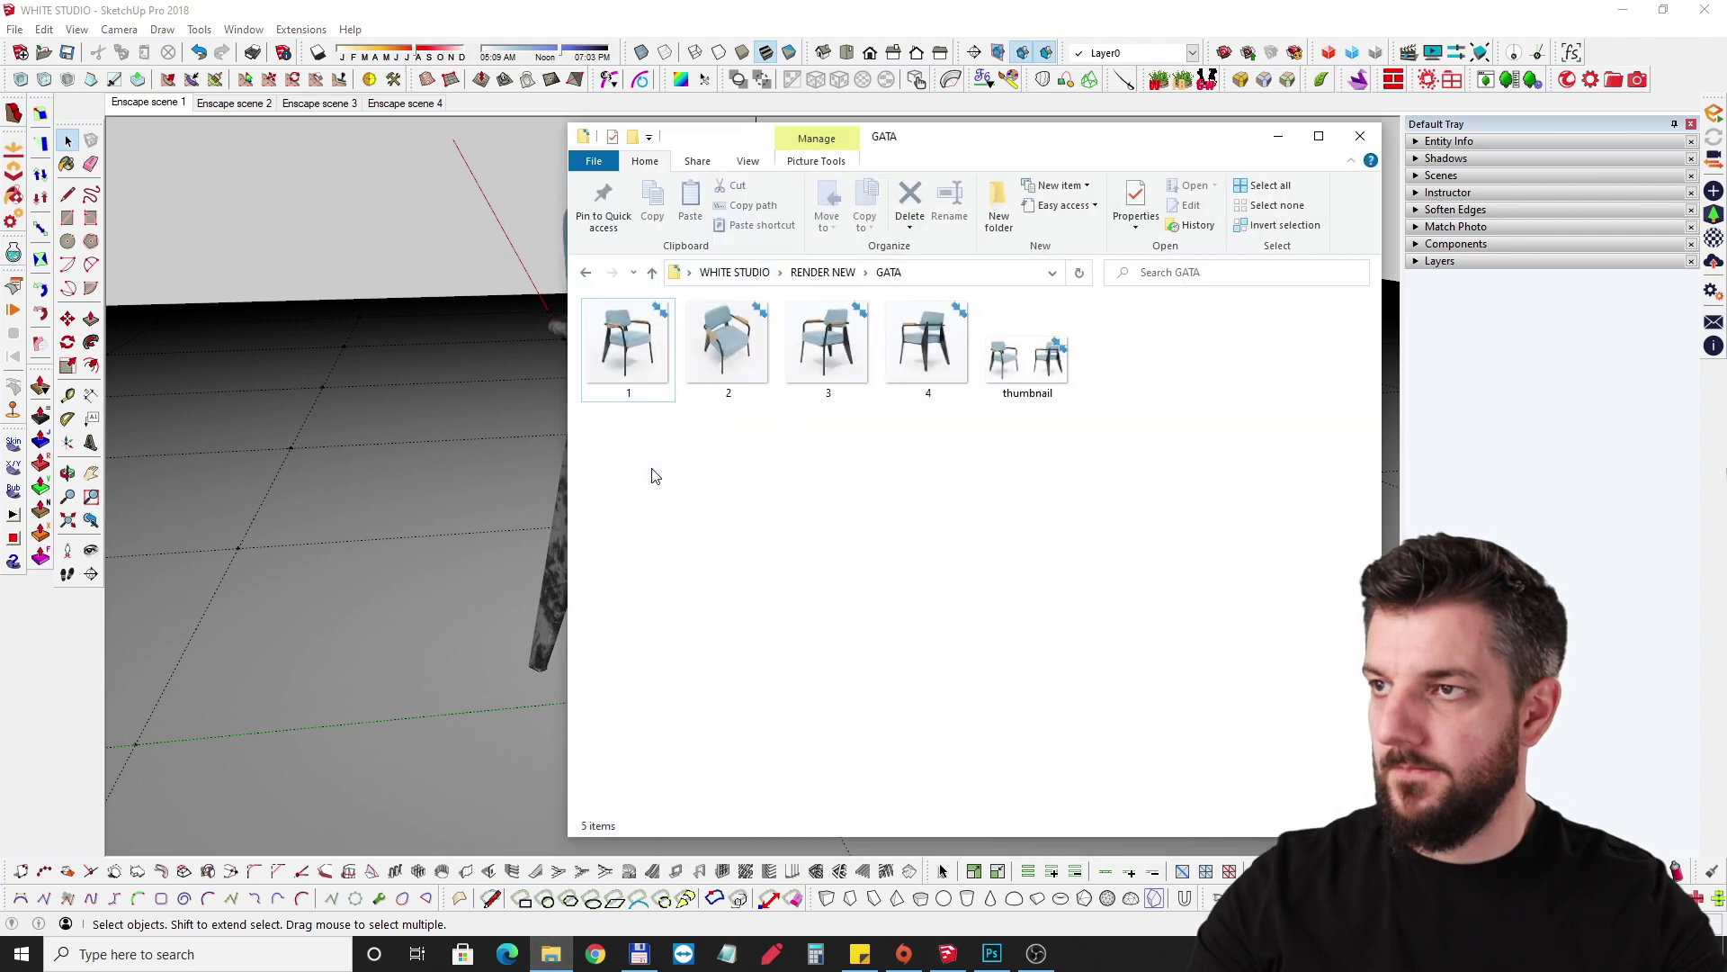
double_click(621, 367)
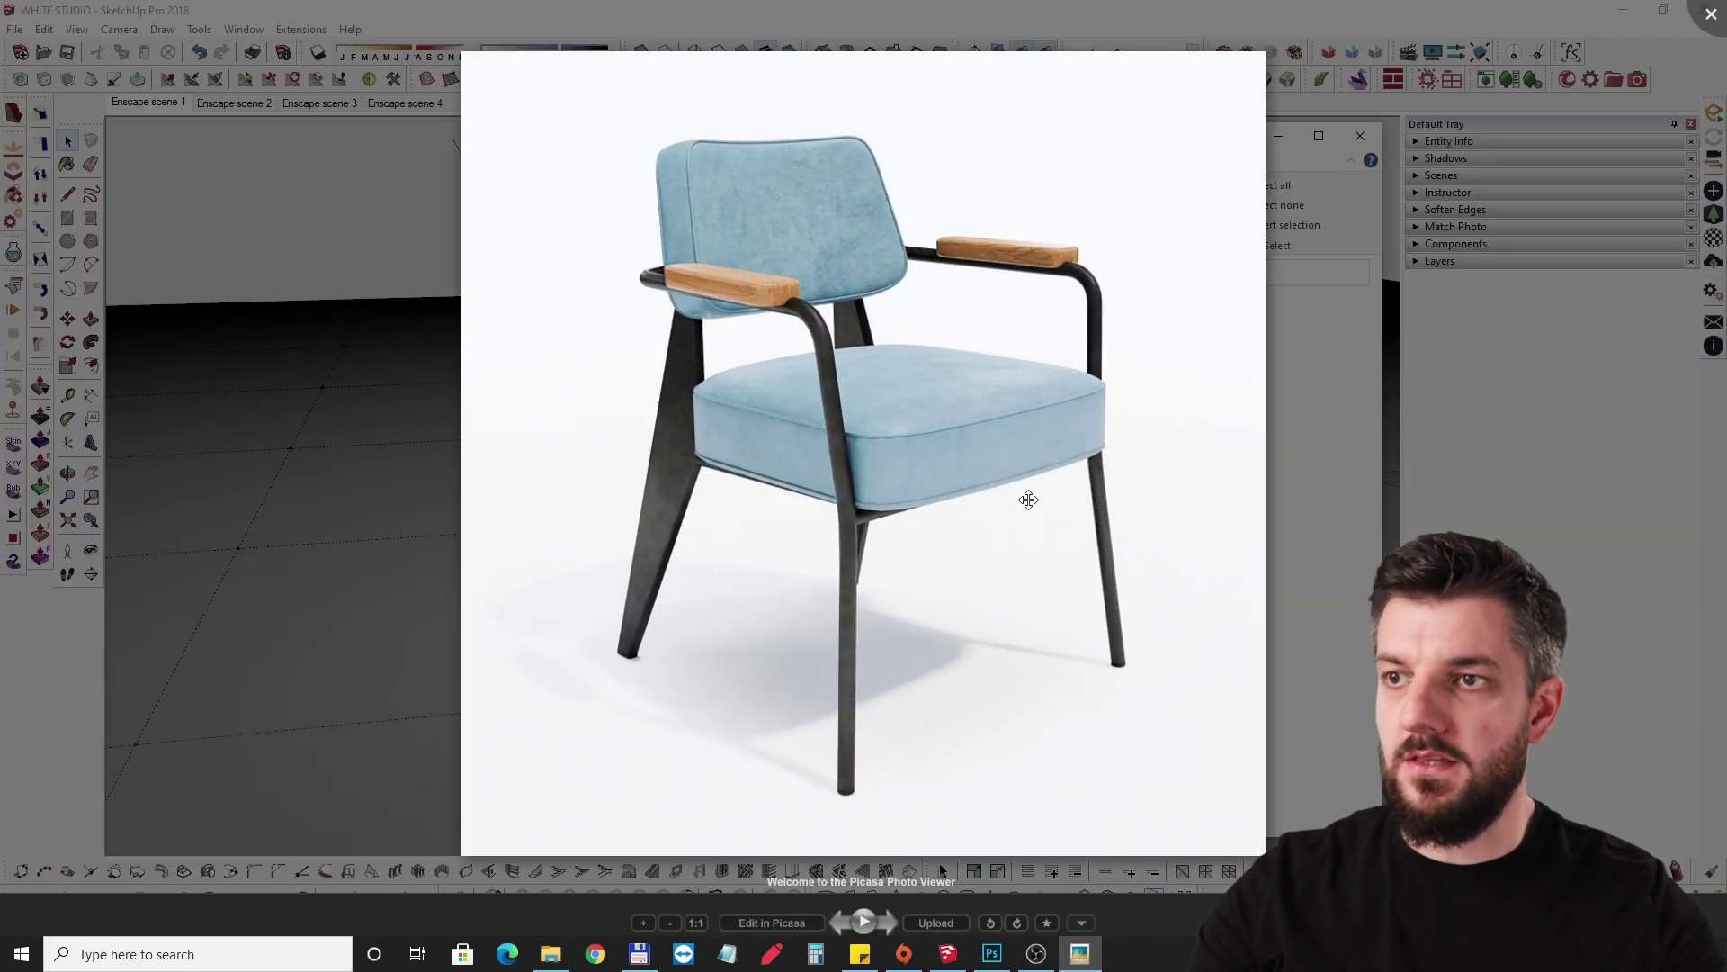
scroll(954, 621, "up", 2)
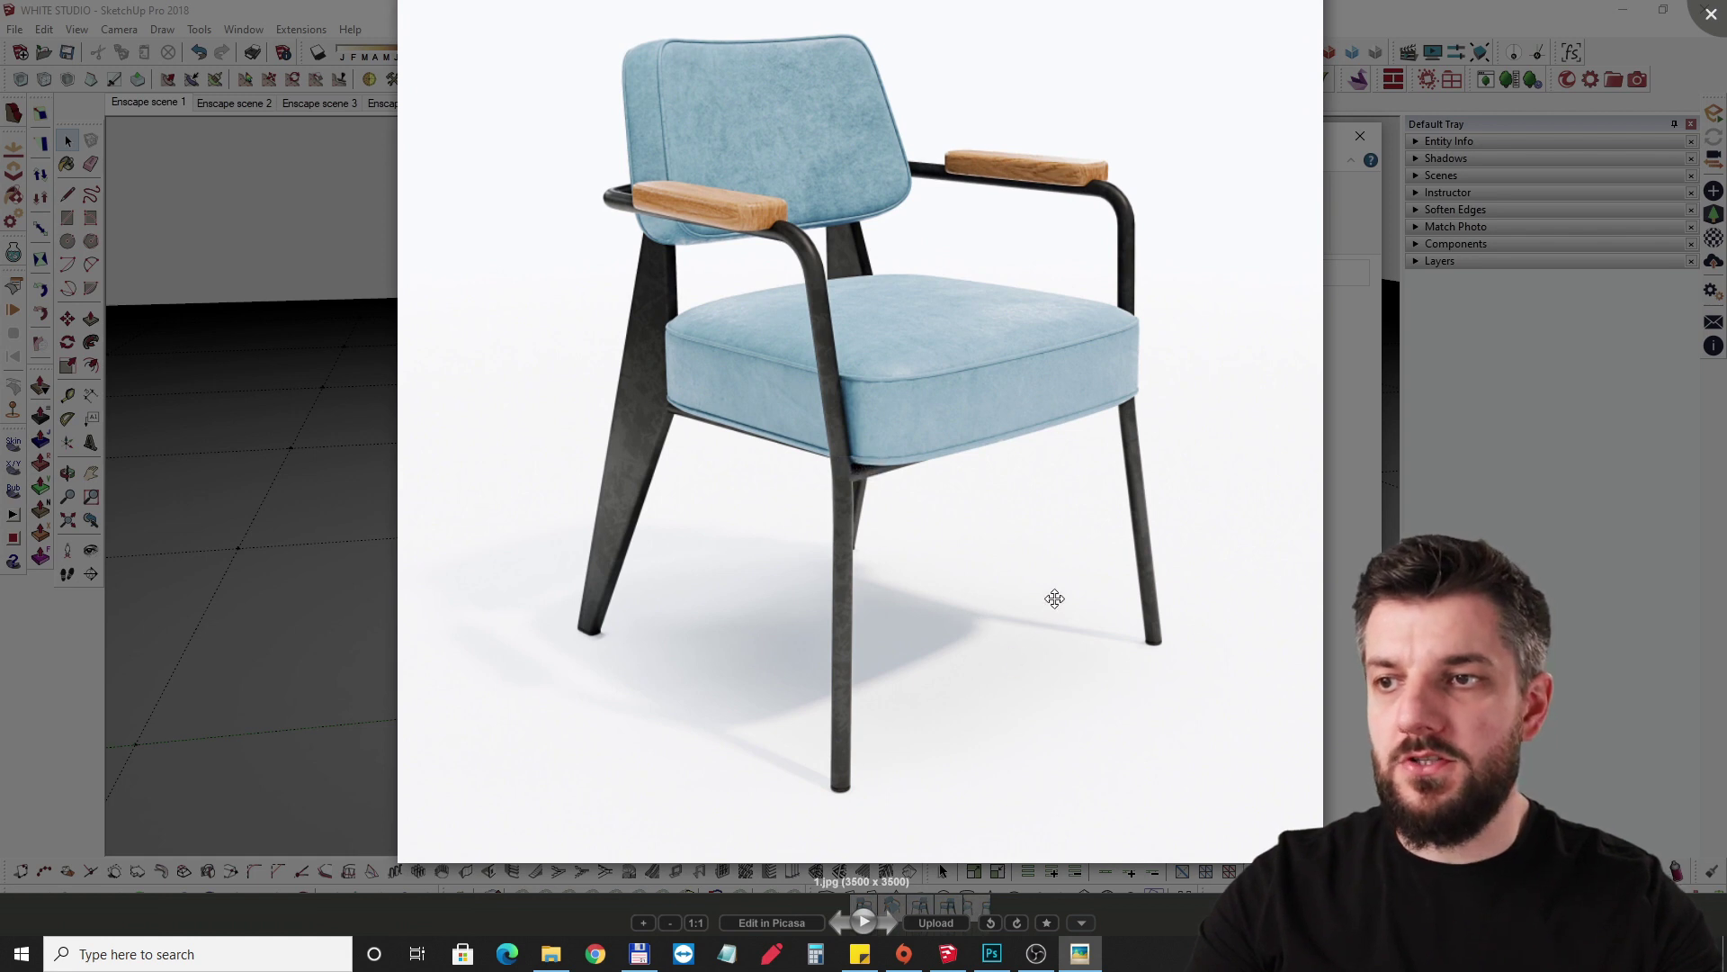
left_click_drag(896, 608, 964, 644)
scroll(964, 644, "down", 2)
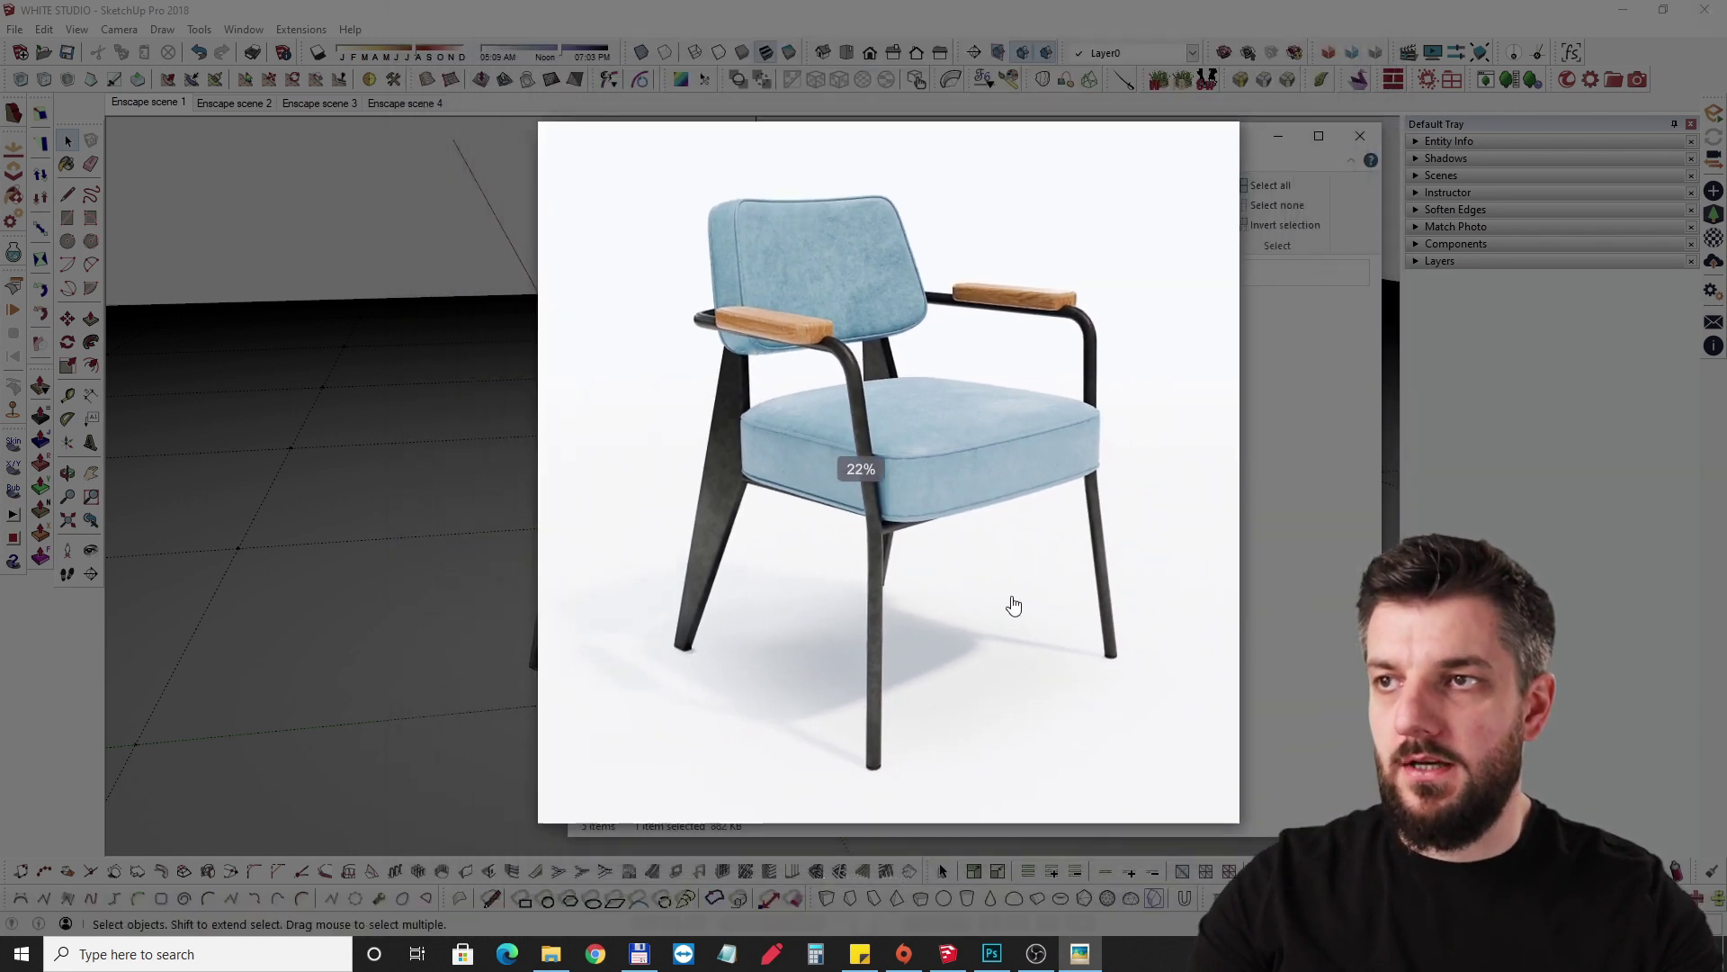
View chair renders 2, 3, 4 and the thumbnail image, inspect the chair legs up close, and return to the model.
key("Right")
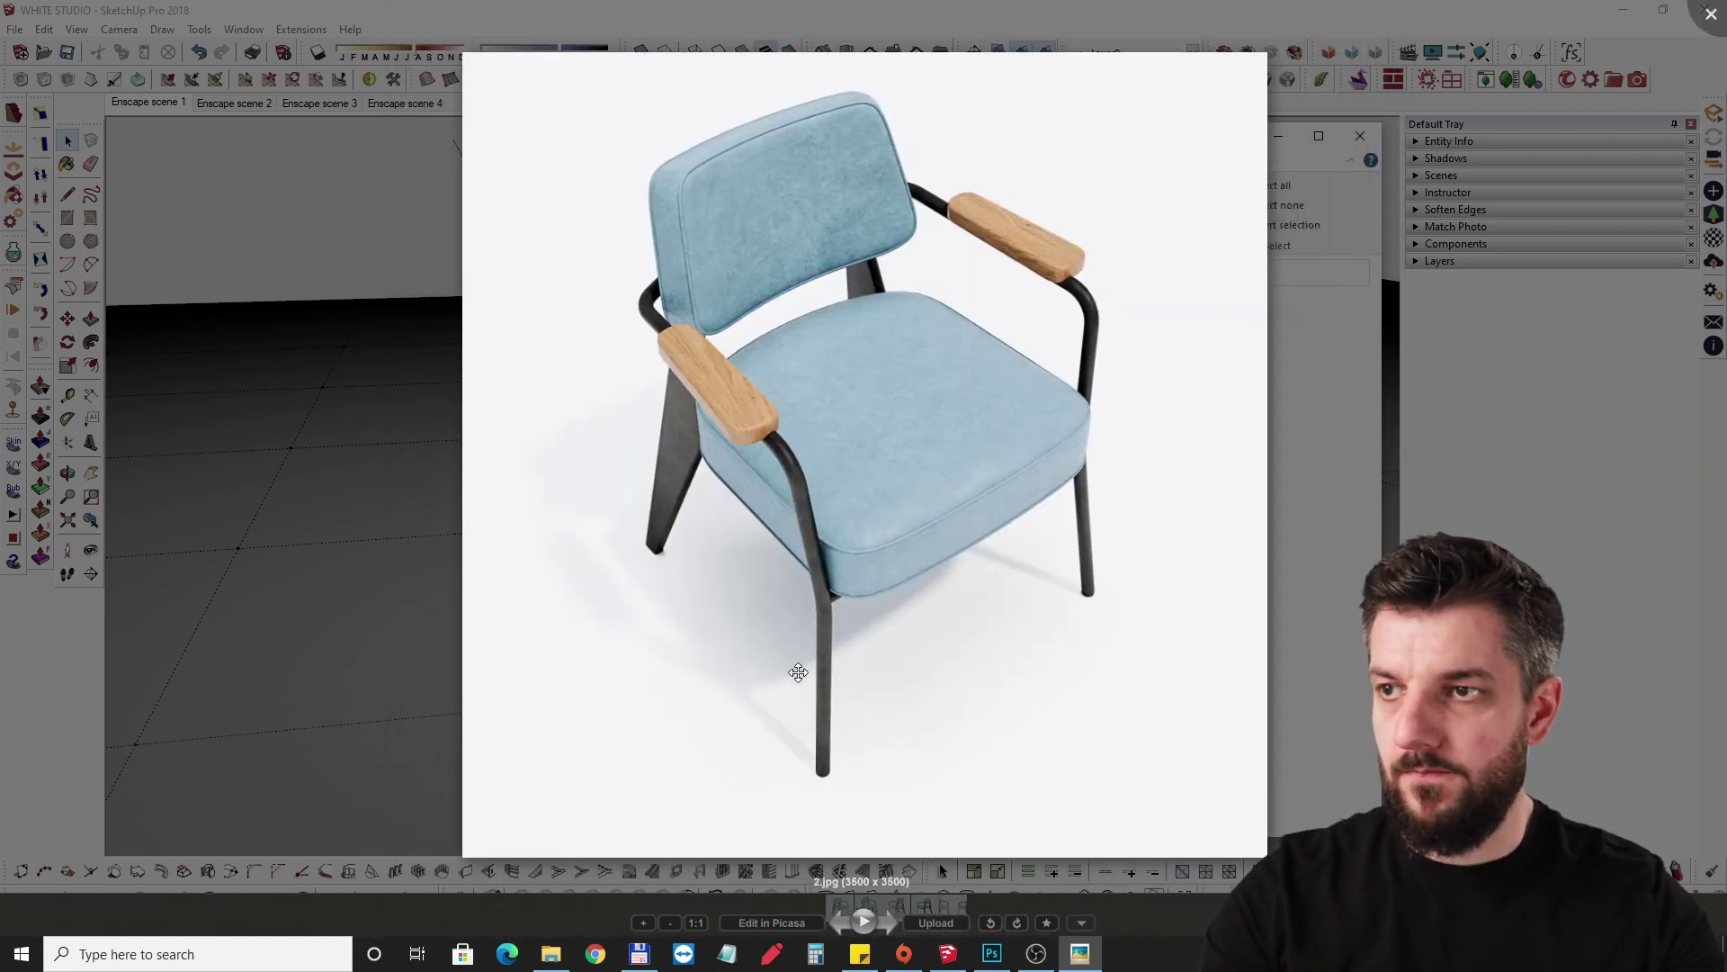
key("Right")
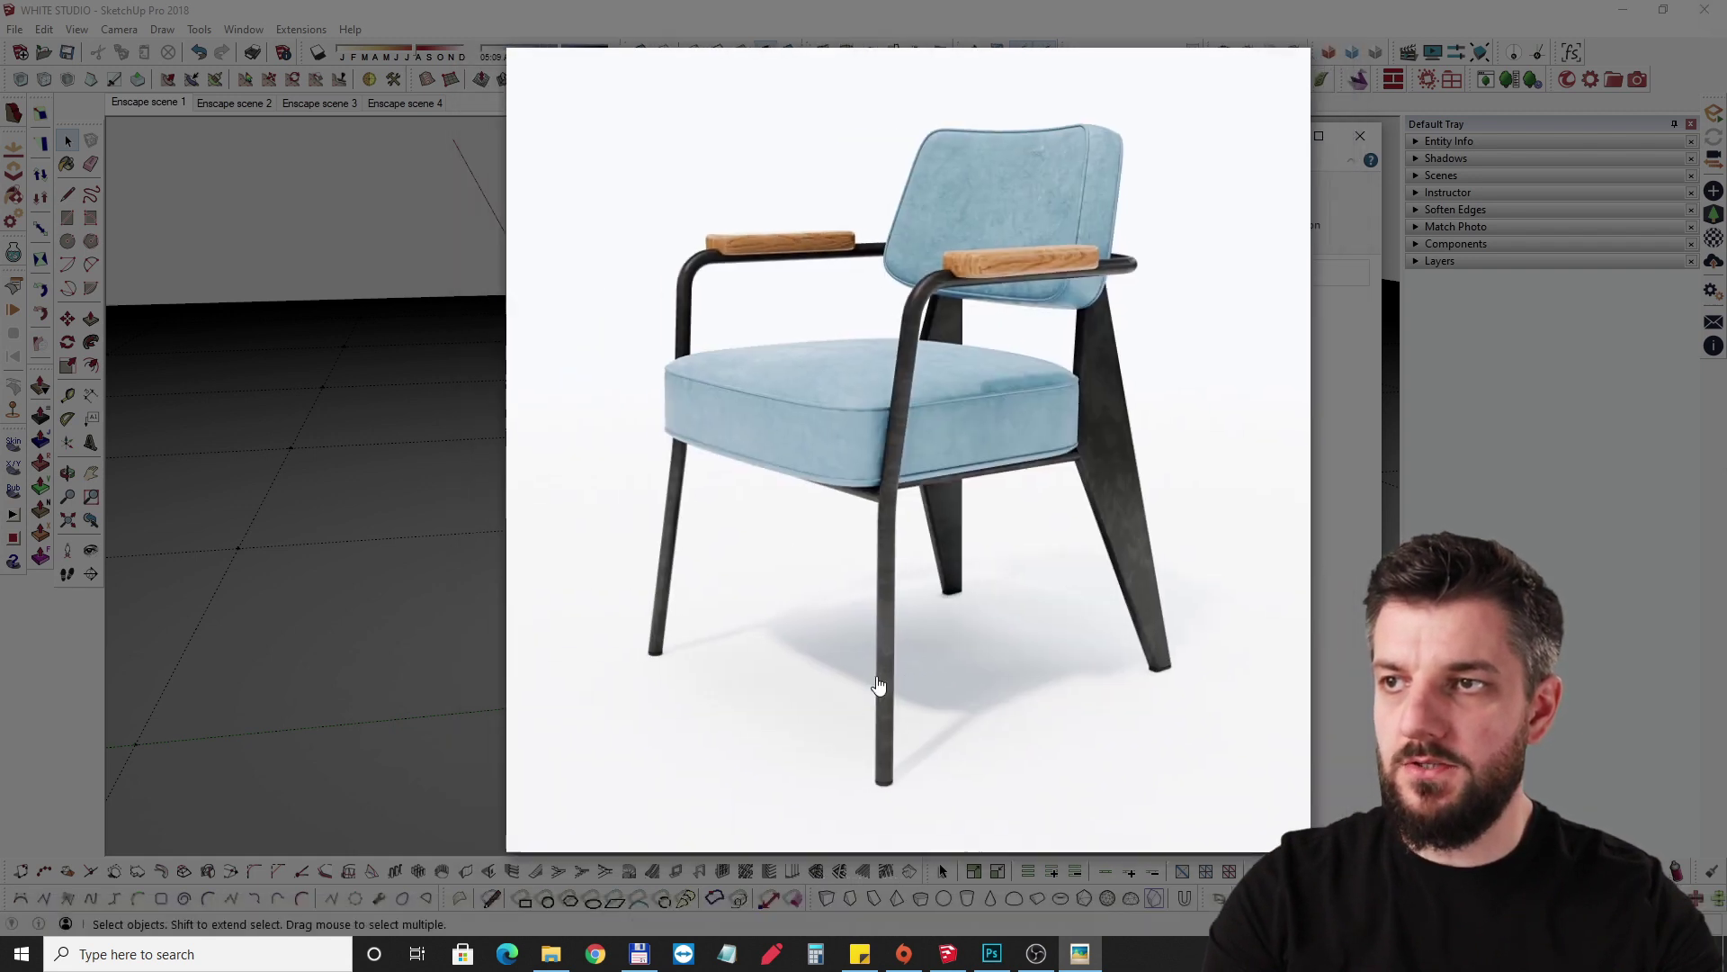
key("Right")
key("Right")
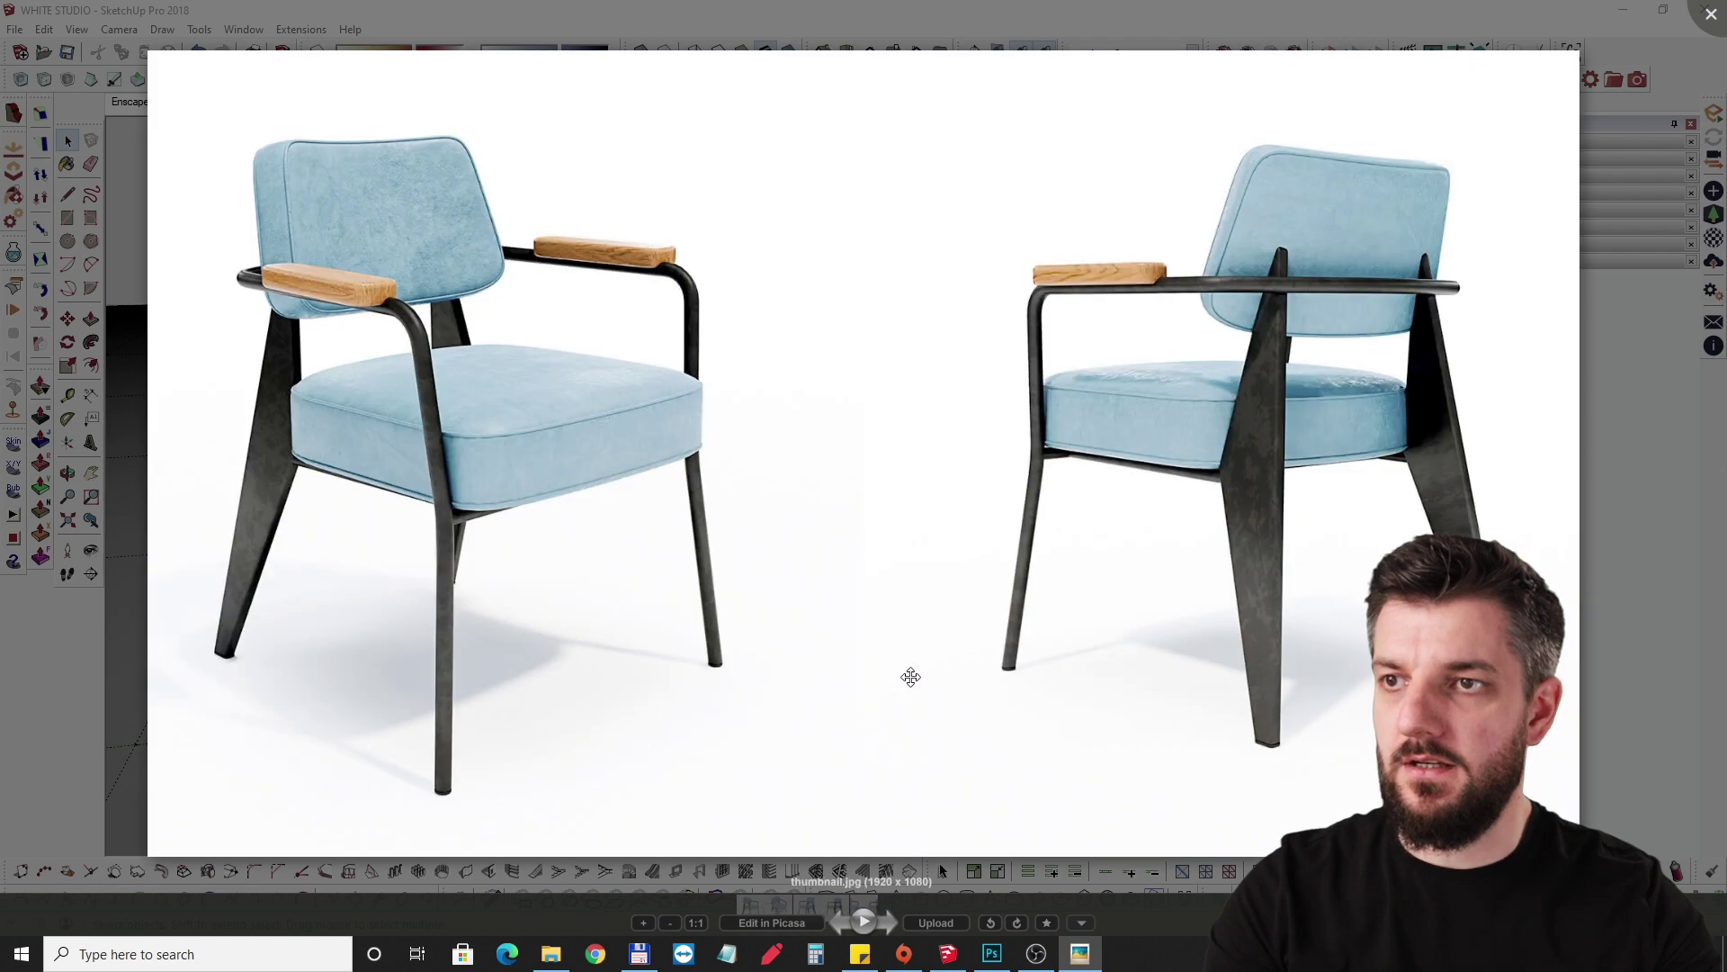
scroll(1196, 666, "up", 5)
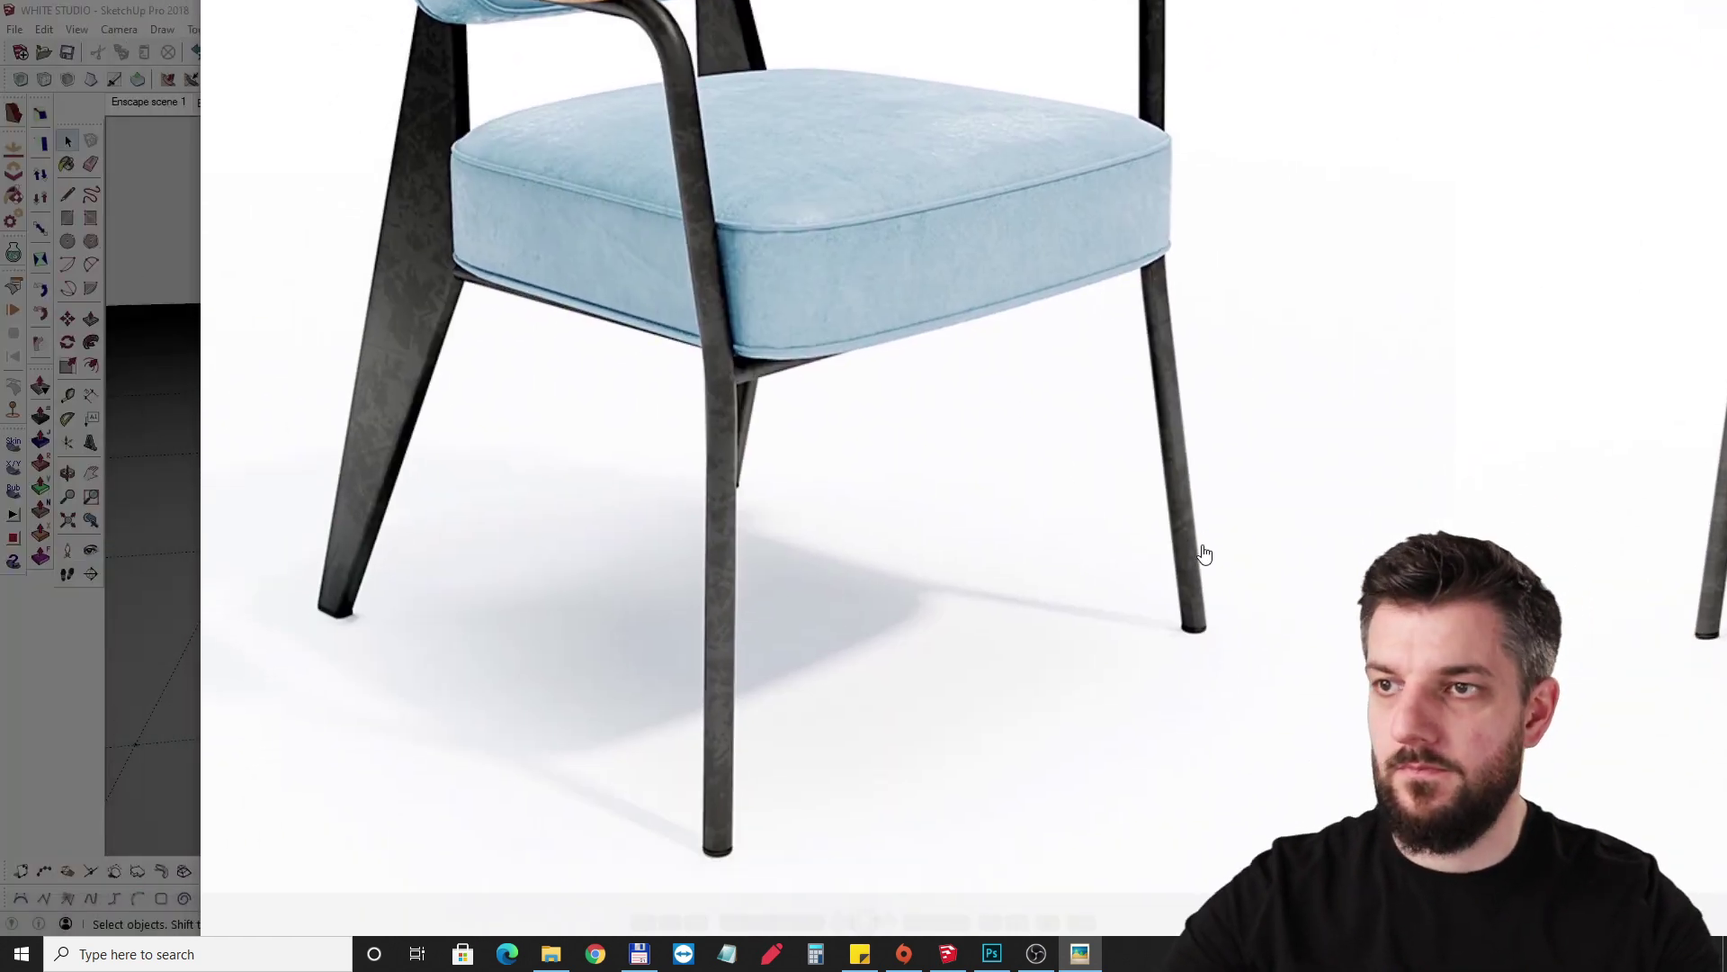
key("Escape")
left_click(1278, 136)
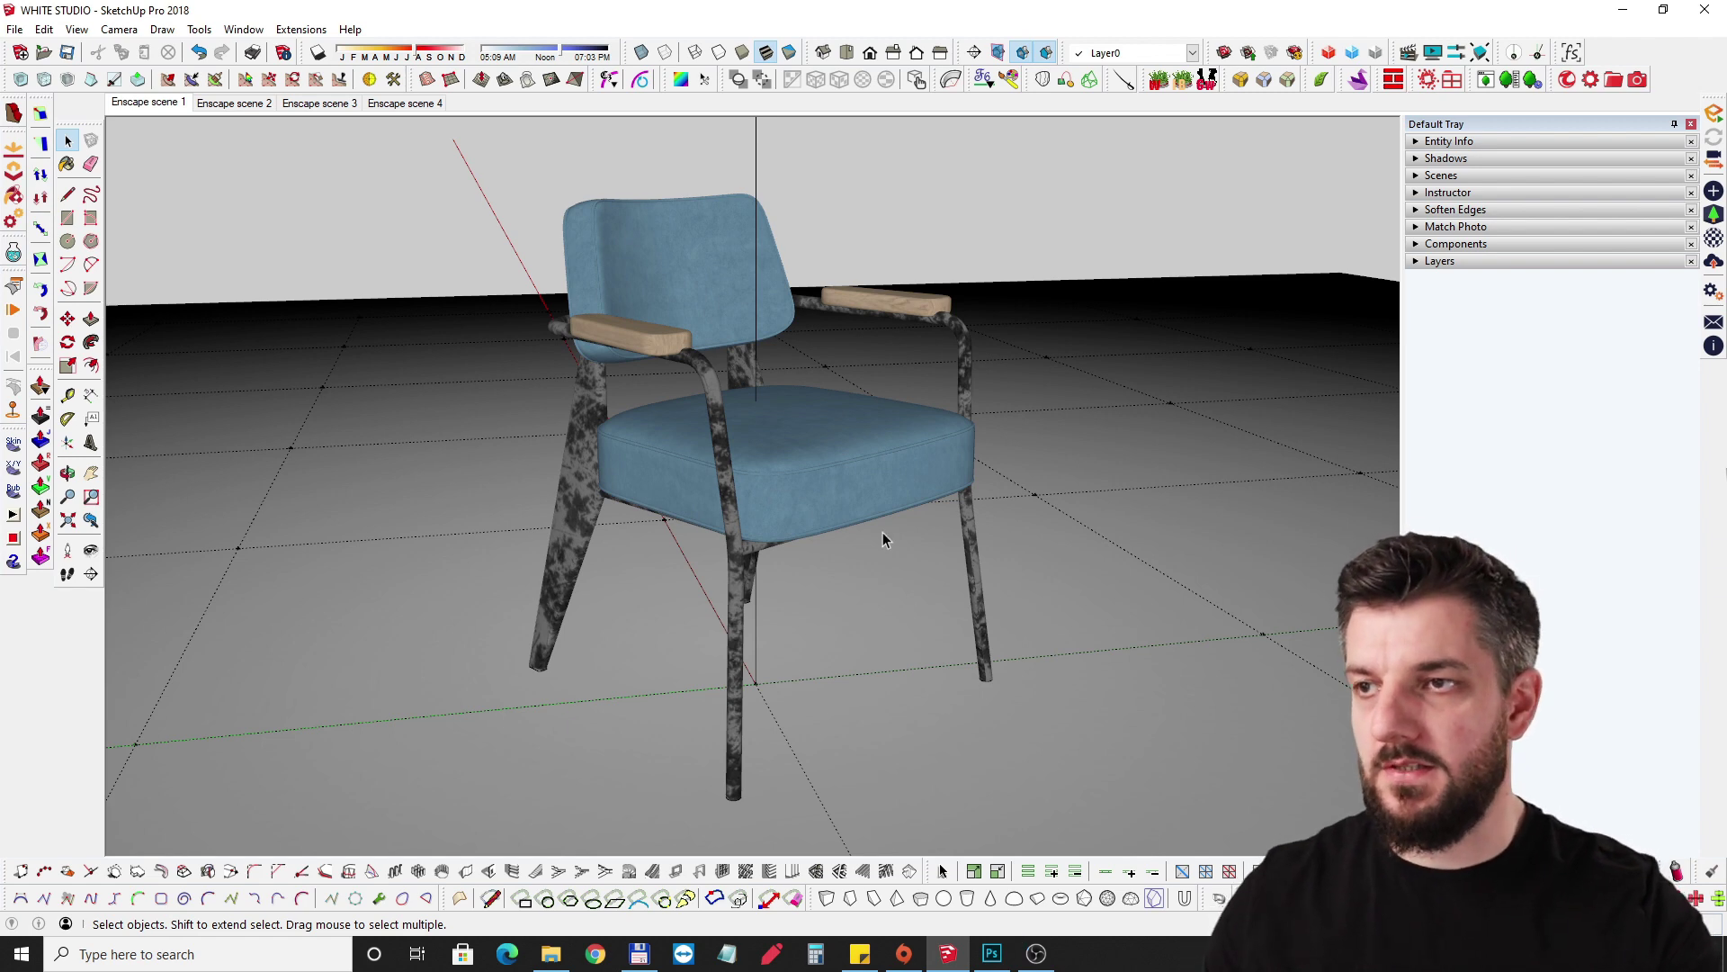
Examine the whole studio scene around the chair, including the ground plane and the surrounding light spheres.
middle_click_drag(887, 540, 816, 567)
scroll(856, 513, "down", 5)
mouse_move(839, 476)
middle_mouse_down()
mouse_move(822, 574)
mouse_move(723, 430)
mouse_move(929, 354)
mouse_move(794, 393)
mouse_move(864, 415)
middle_mouse_up()
scroll(818, 498, "down", 7)
left_click(997, 347)
left_click(983, 274)
mouse_move(903, 291)
middle_mouse_down()
mouse_move(1049, 443)
mouse_move(914, 444)
mouse_move(936, 413)
mouse_move(986, 524)
middle_mouse_up()
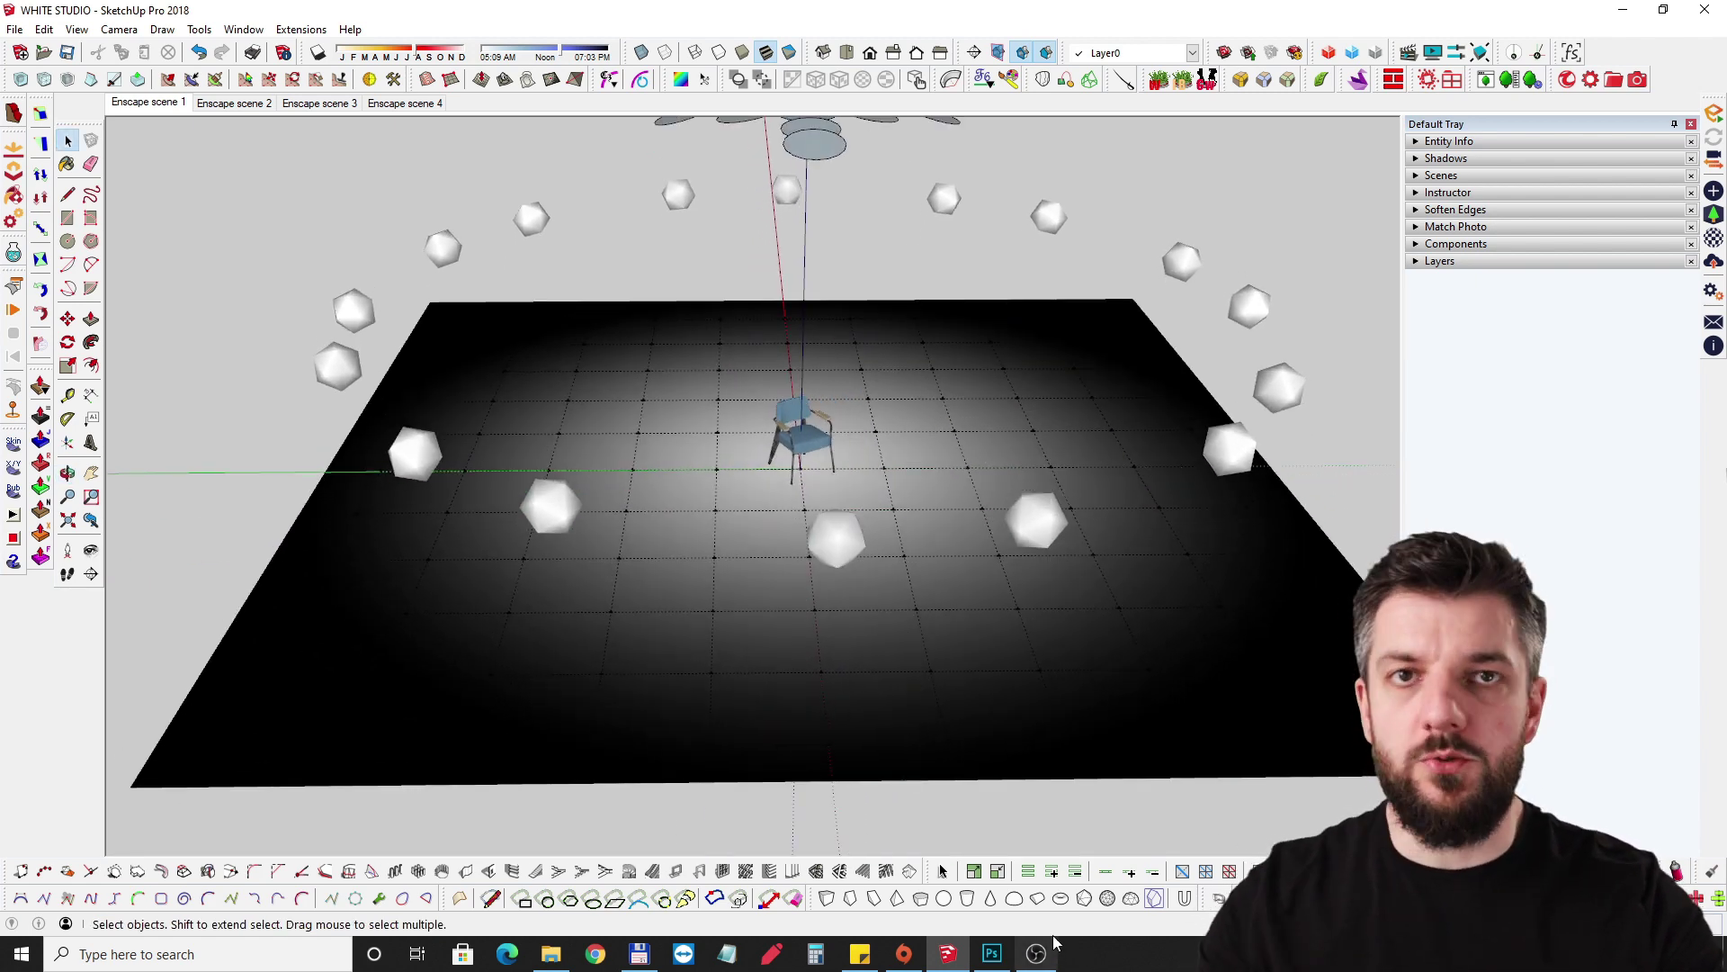
Switch to Photoshop and show the canvas size of WHITE DOME HDRI.hdr in pixels.
left_click(993, 959)
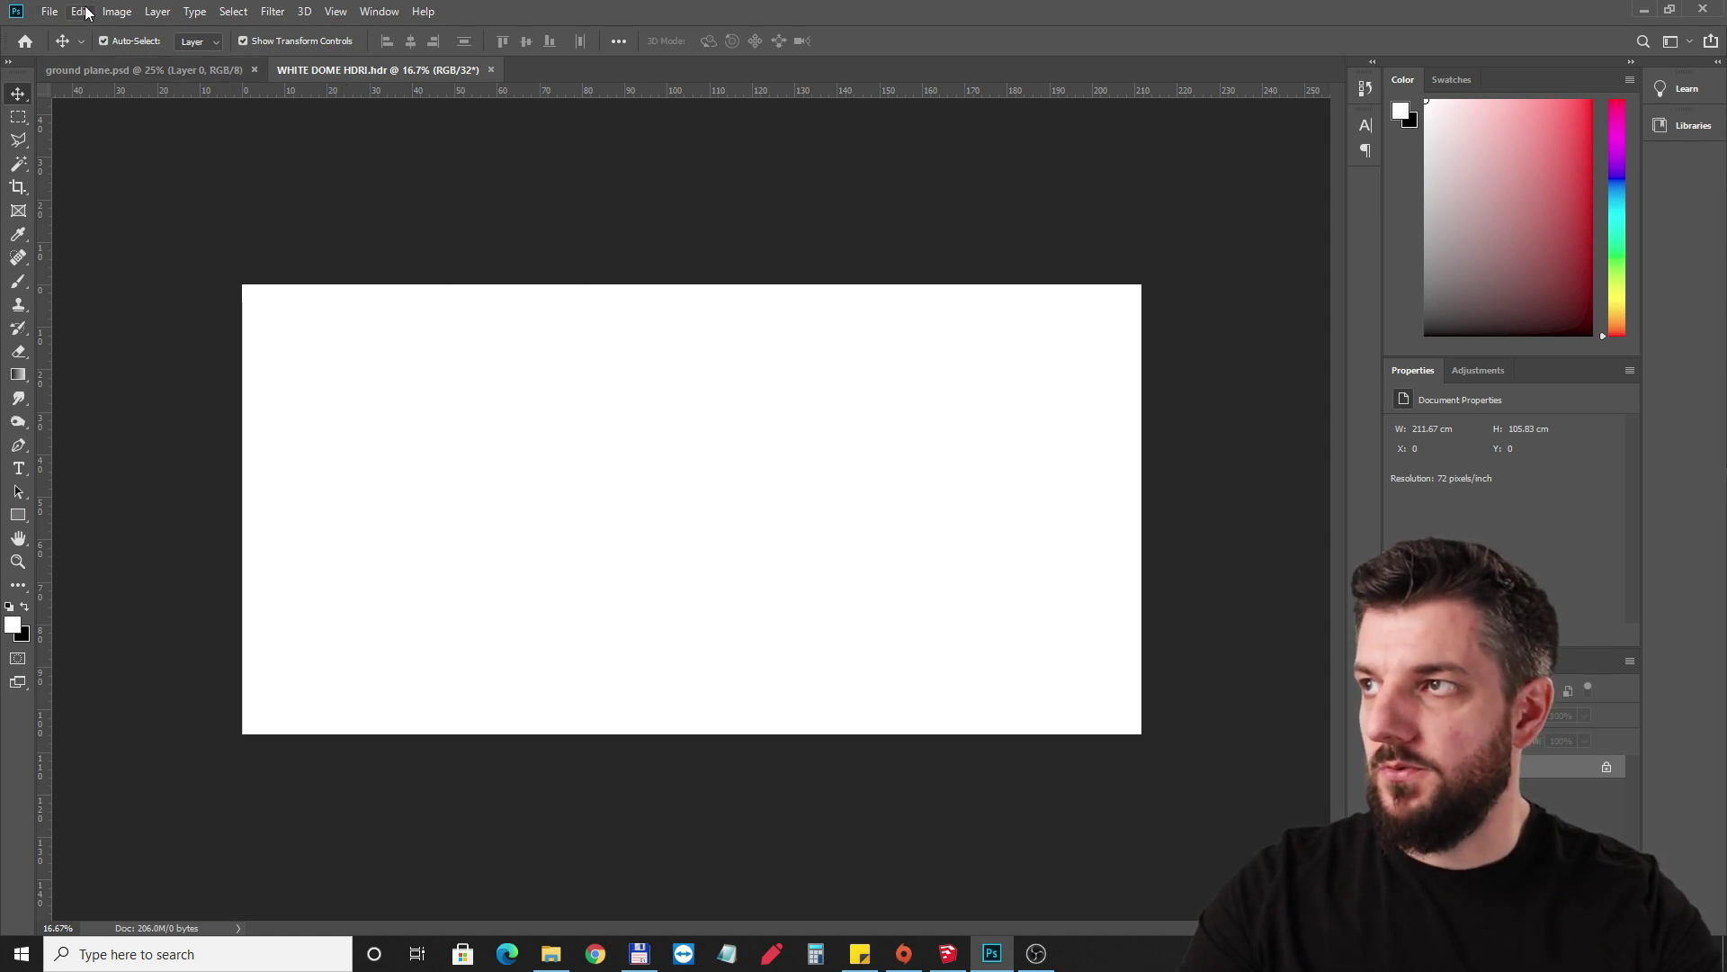
left_click(117, 10)
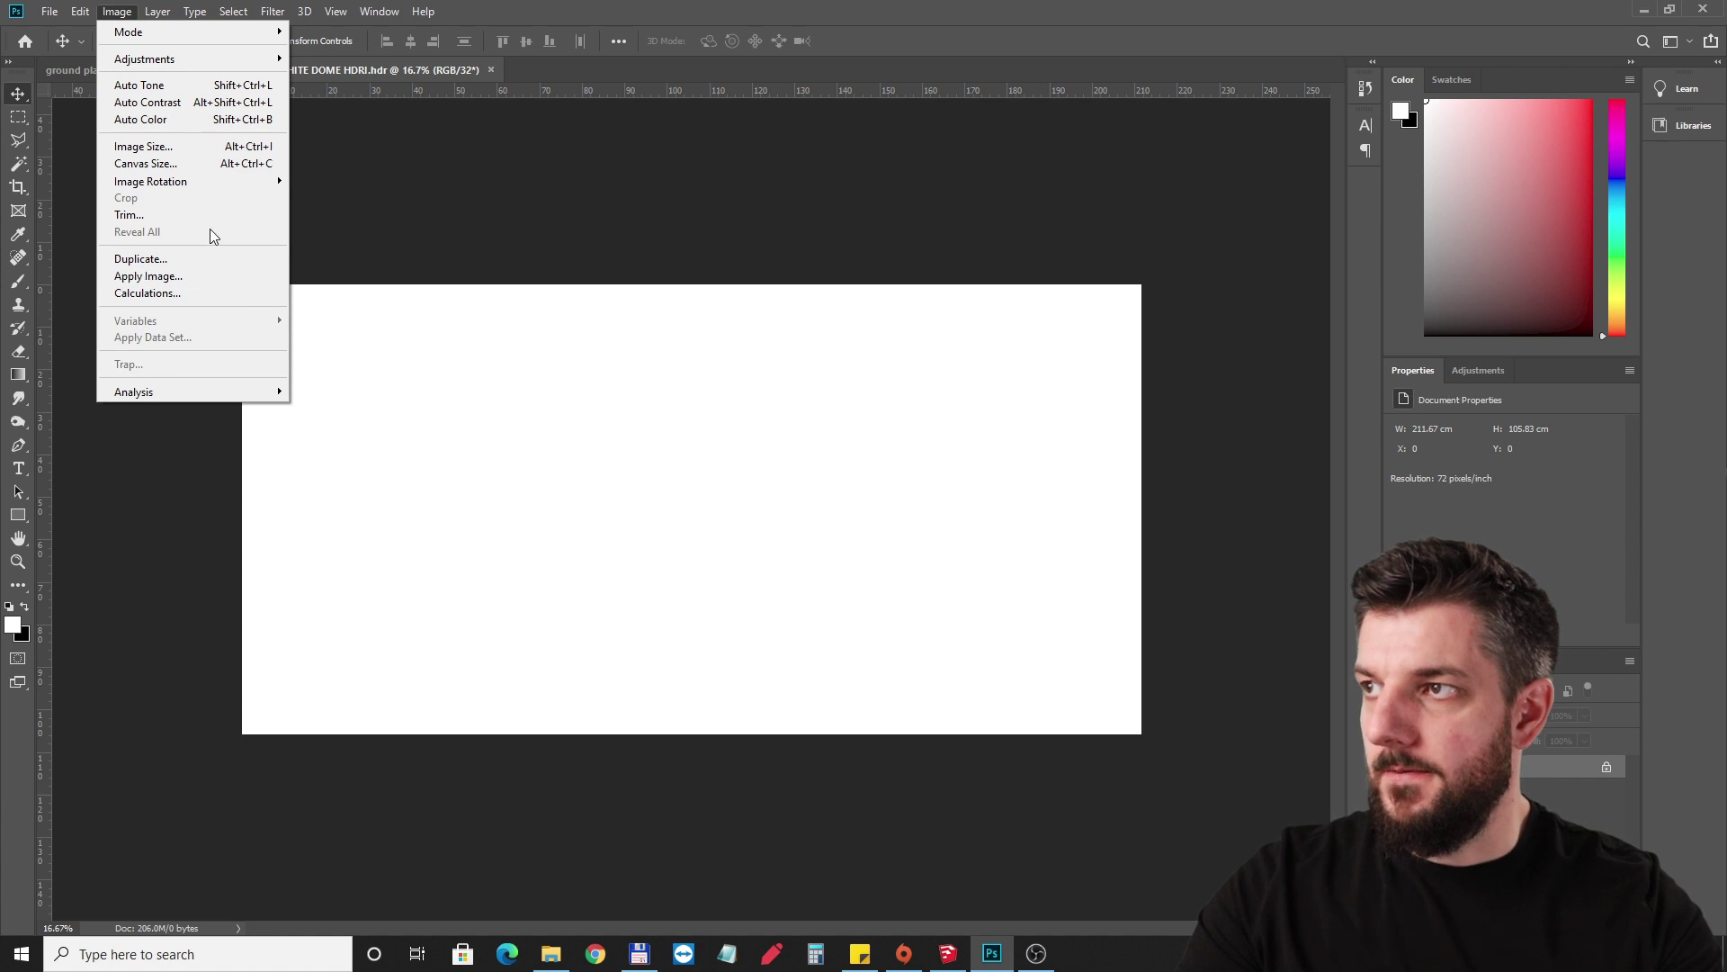
left_click(203, 163)
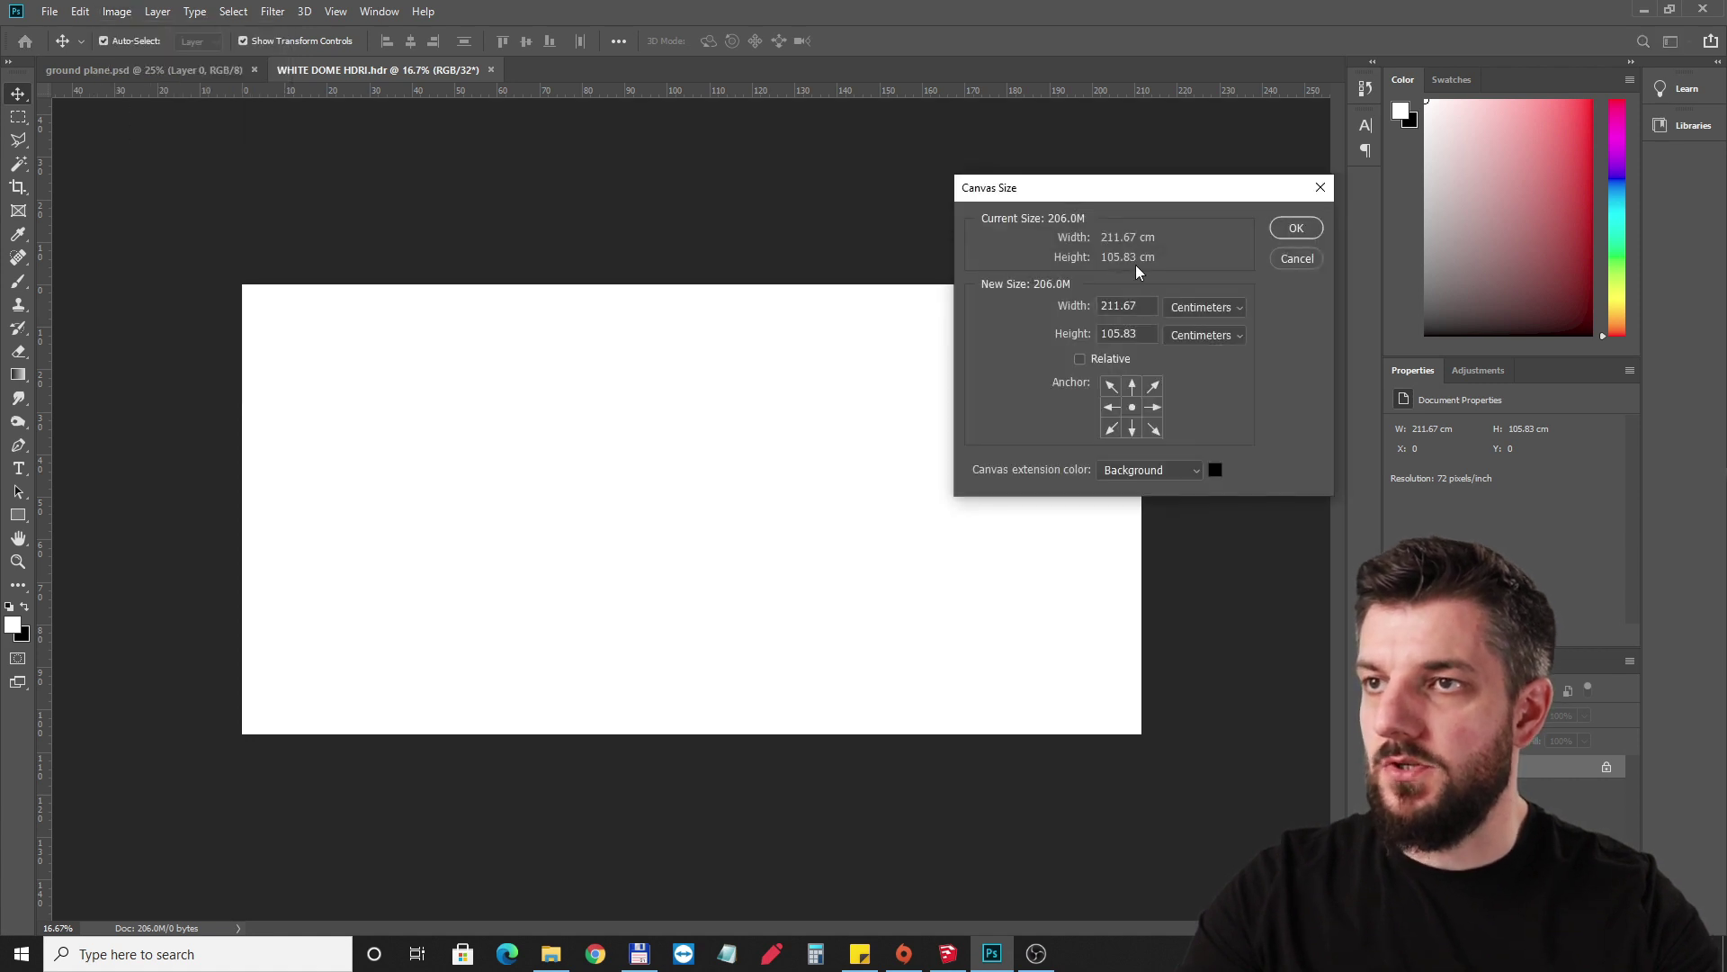
left_click(1204, 307)
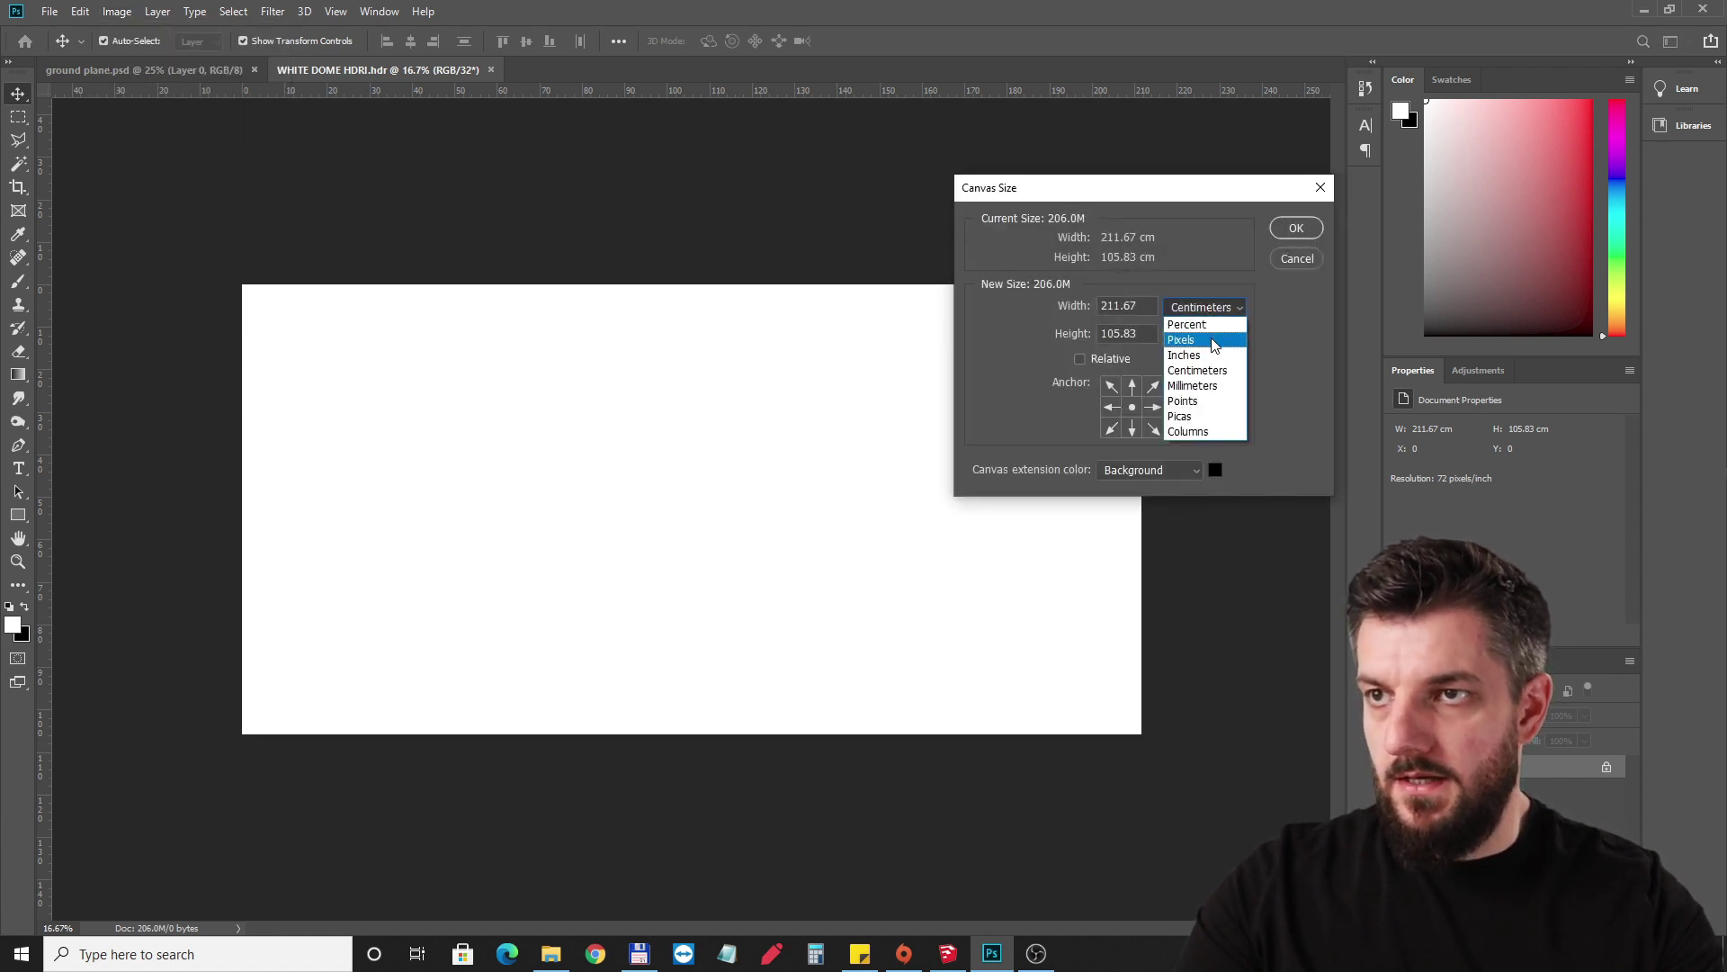
left_click(1192, 324)
left_click(1203, 307)
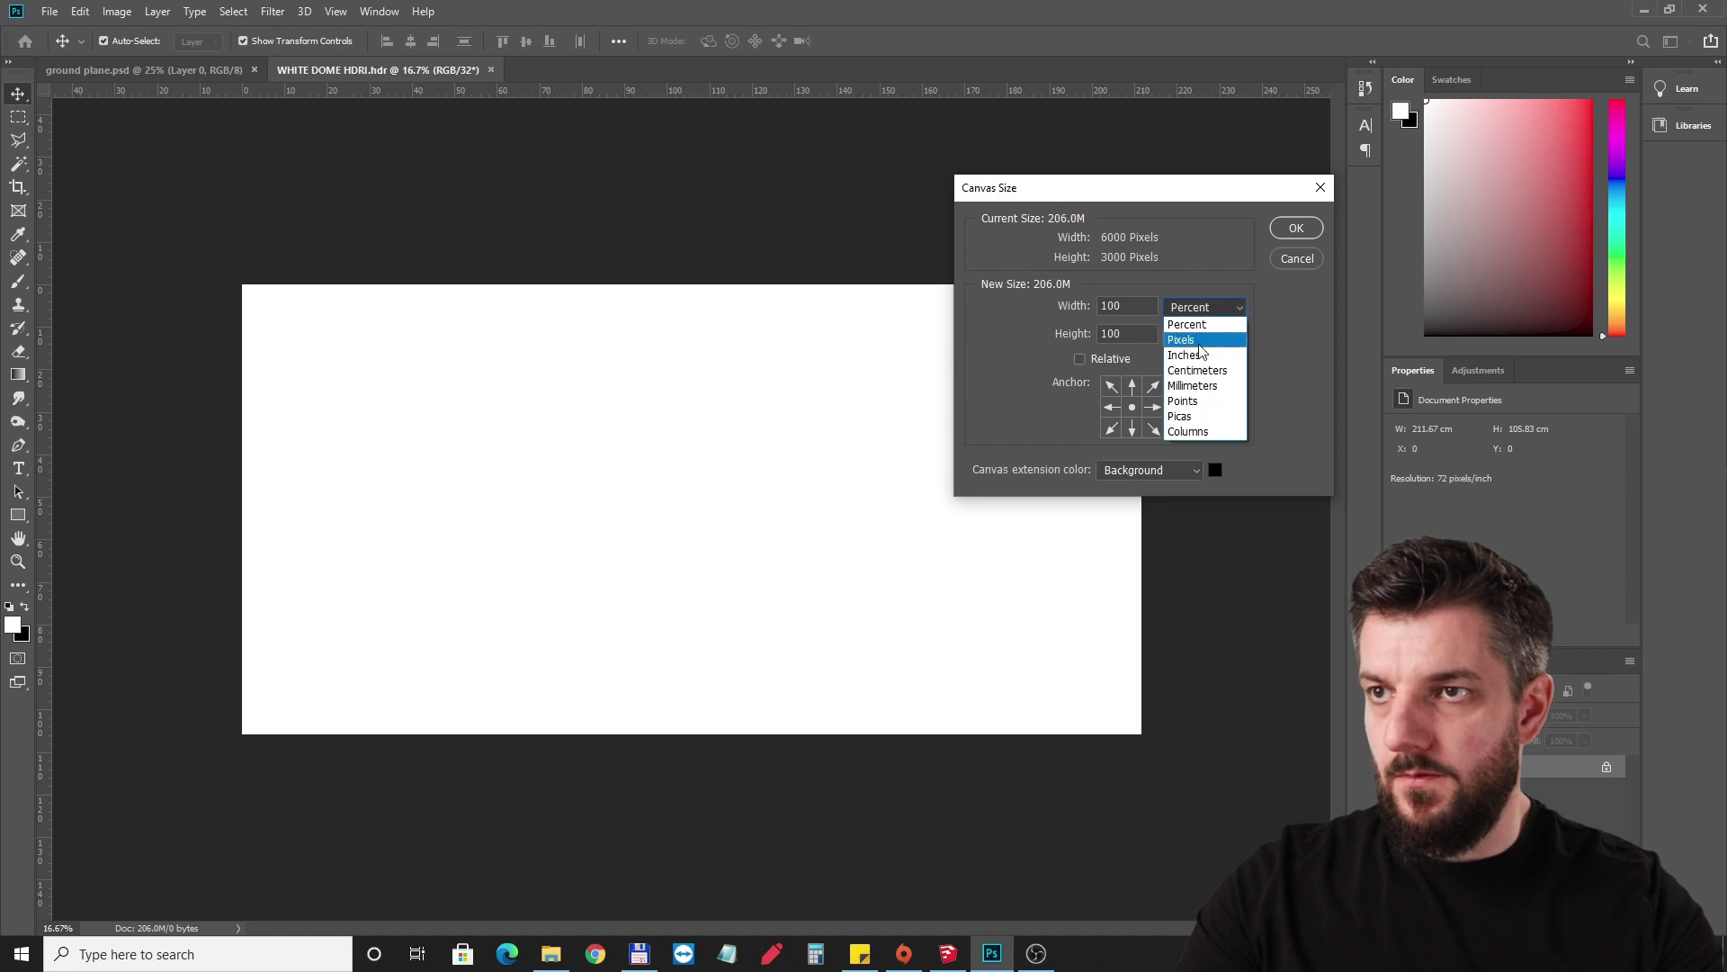
left_click(1187, 340)
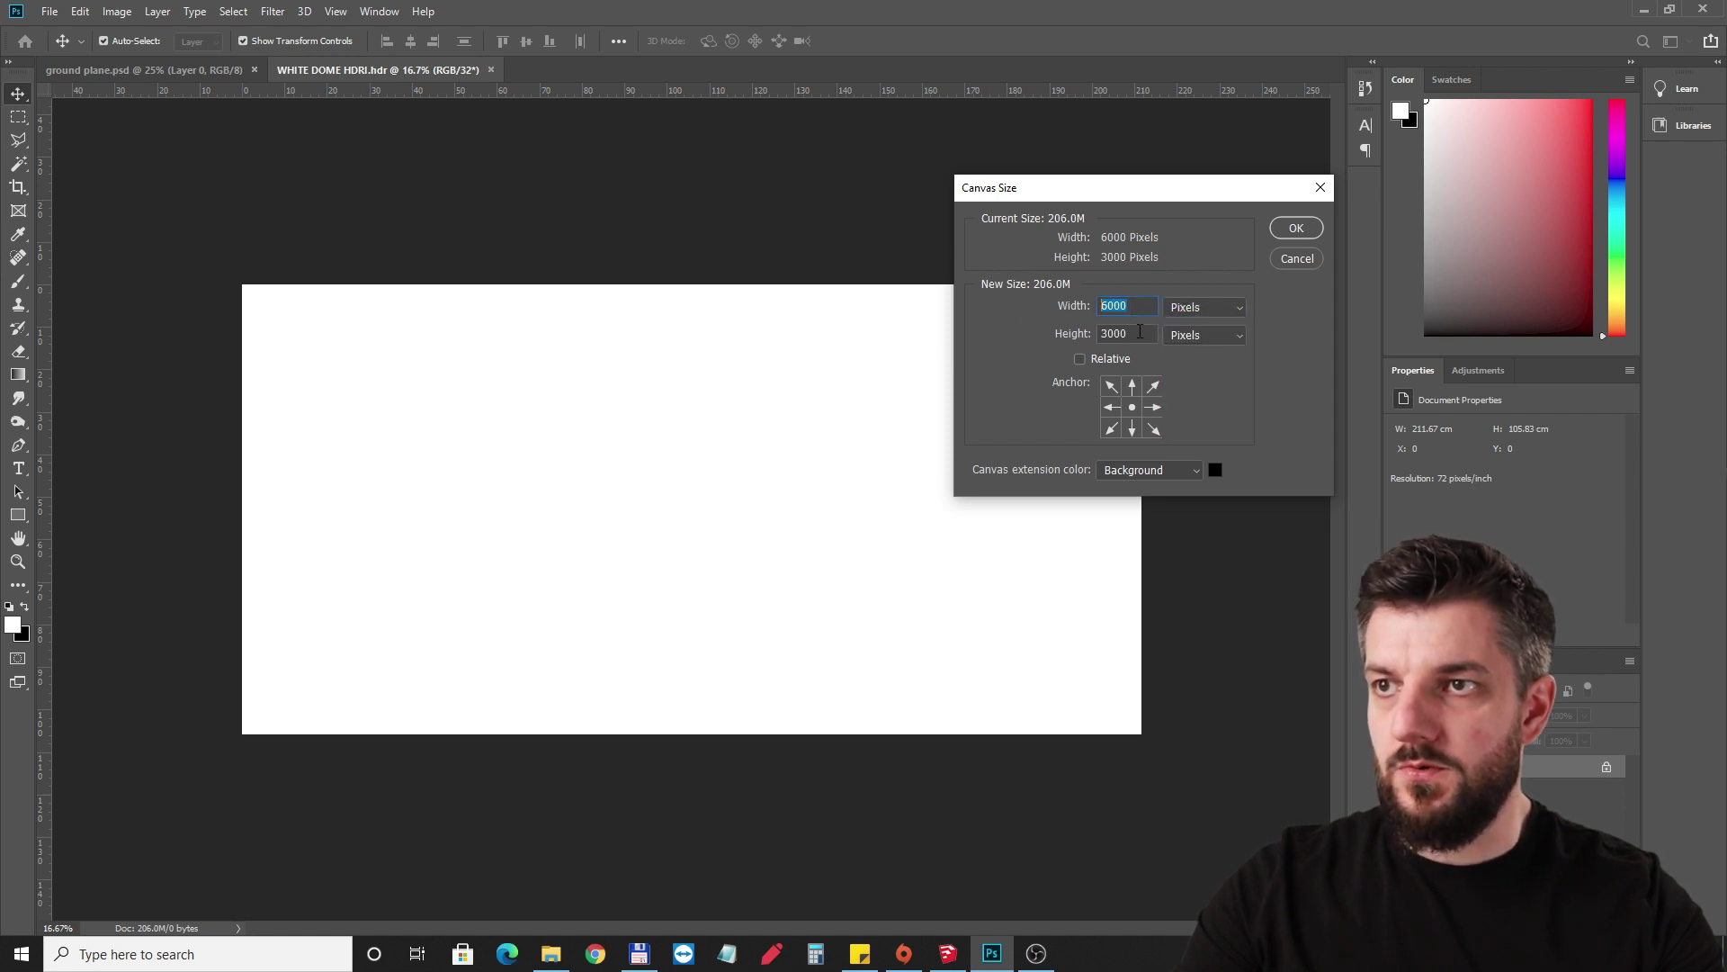
Review the HDRI document's canvas width and height in pixels, and close the canvas size settings.
left_click_drag(1140, 332, 1046, 308)
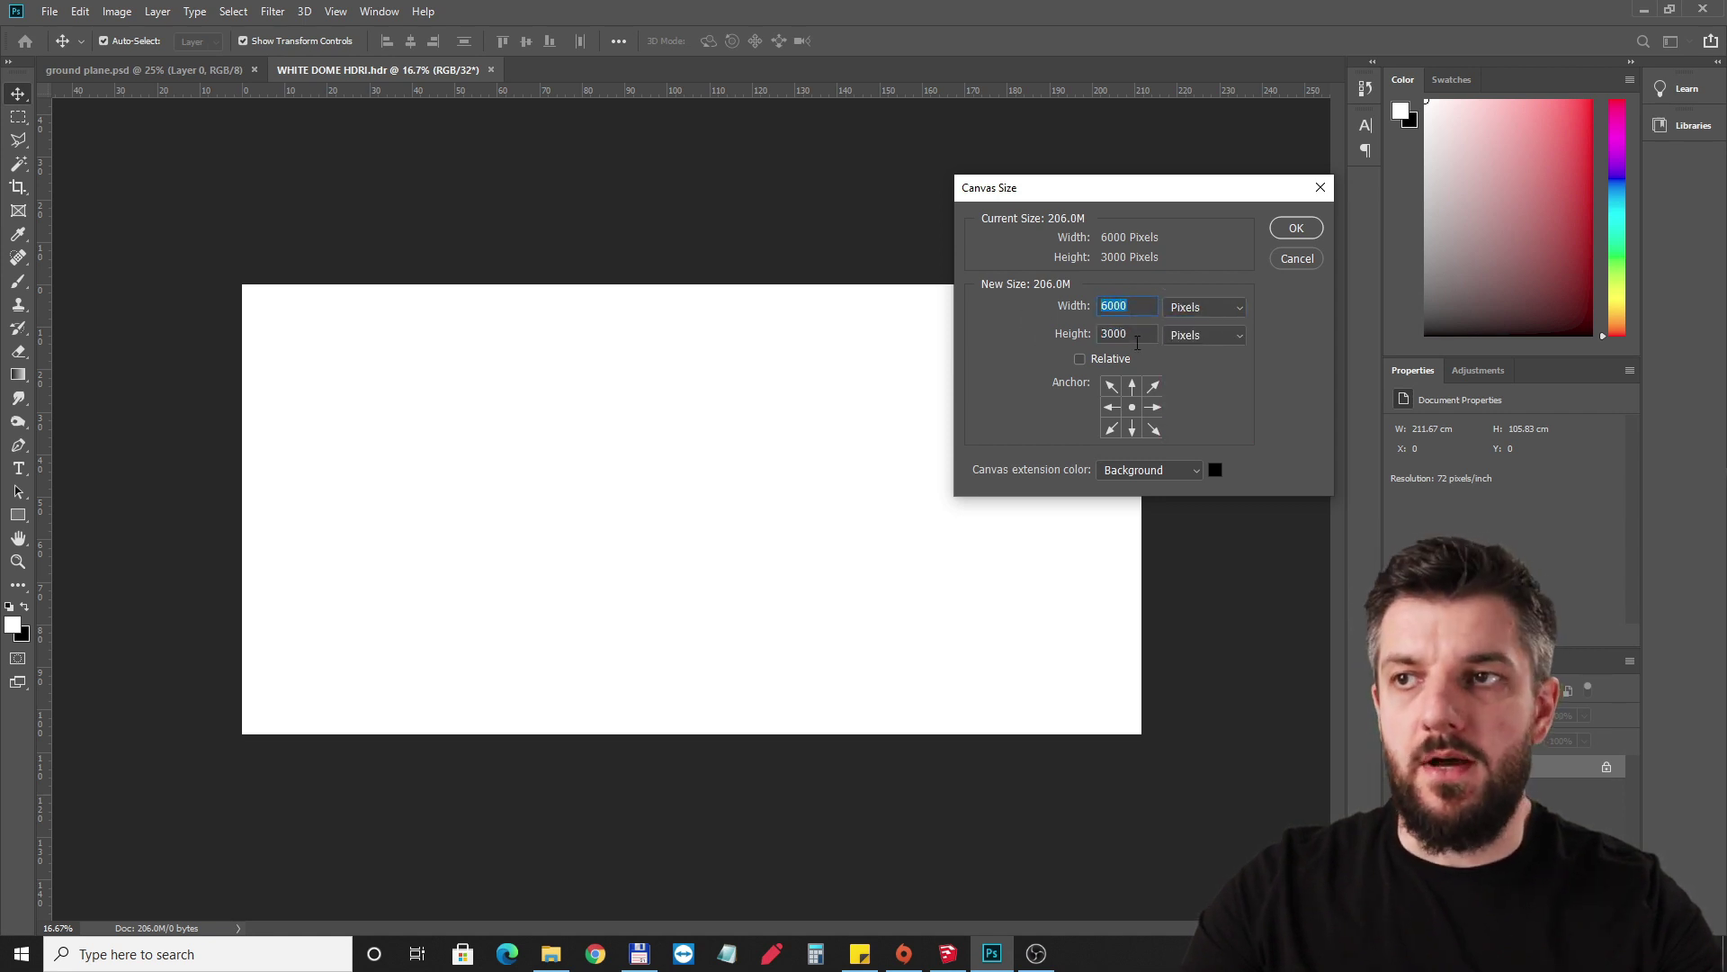
key("Tab")
key("shift+Tab")
key("Tab")
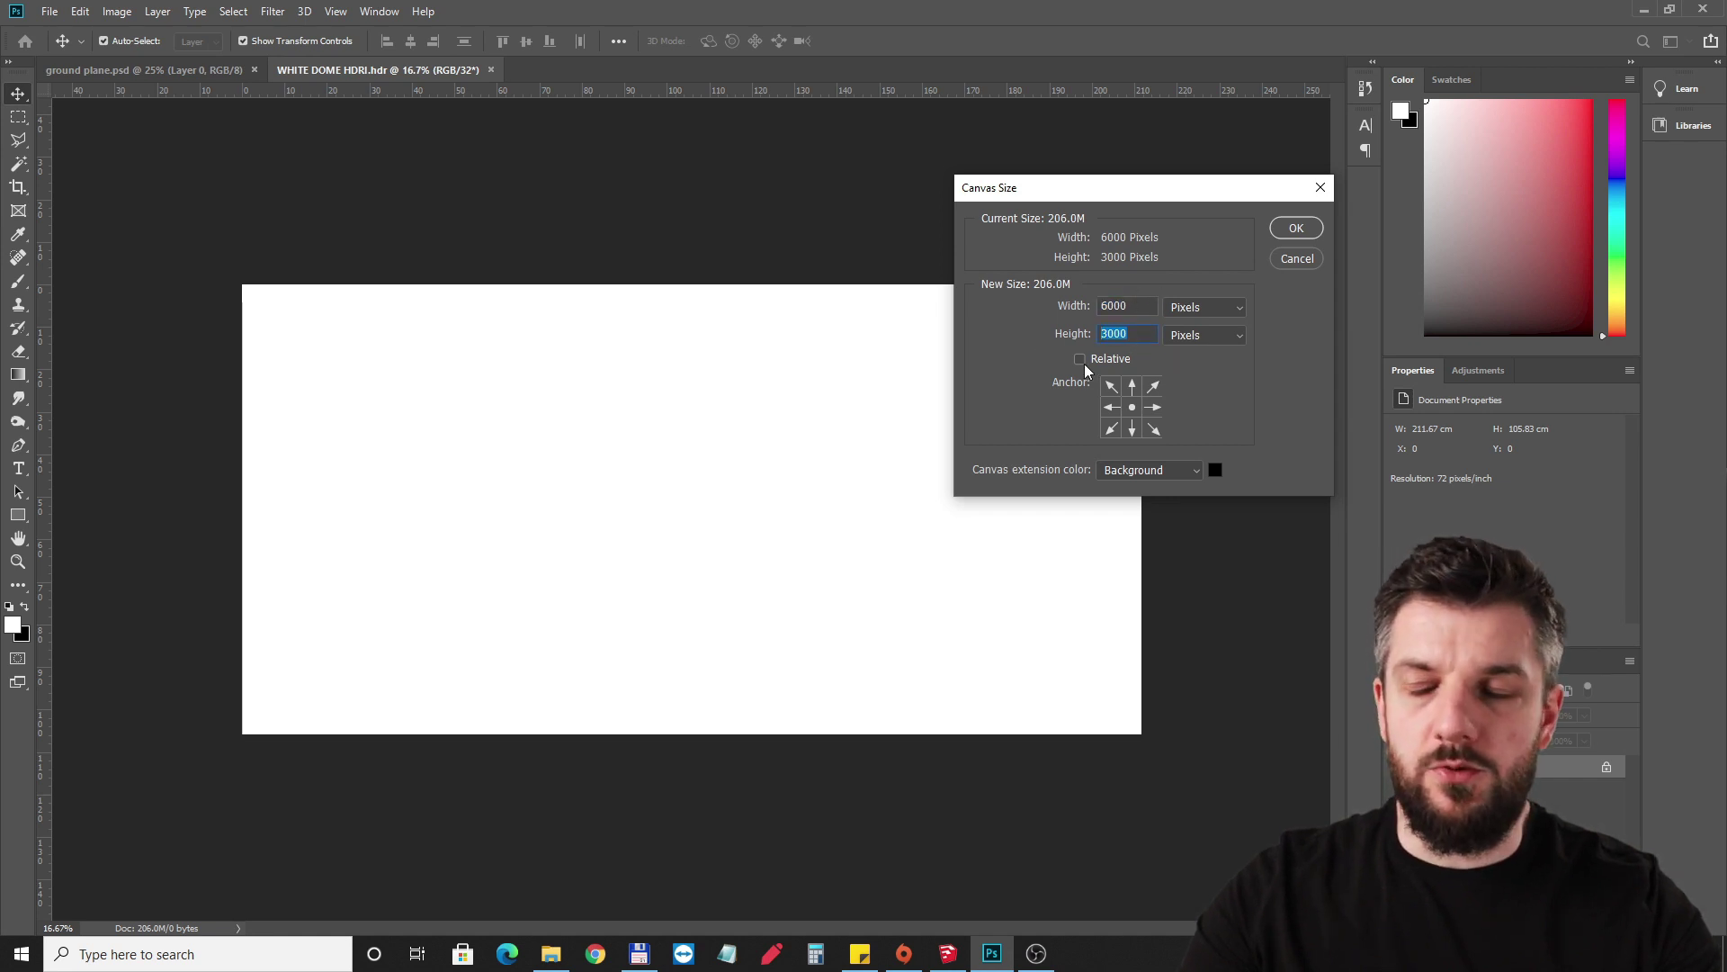
key("shift+Tab")
key("Tab")
key("shift+Tab")
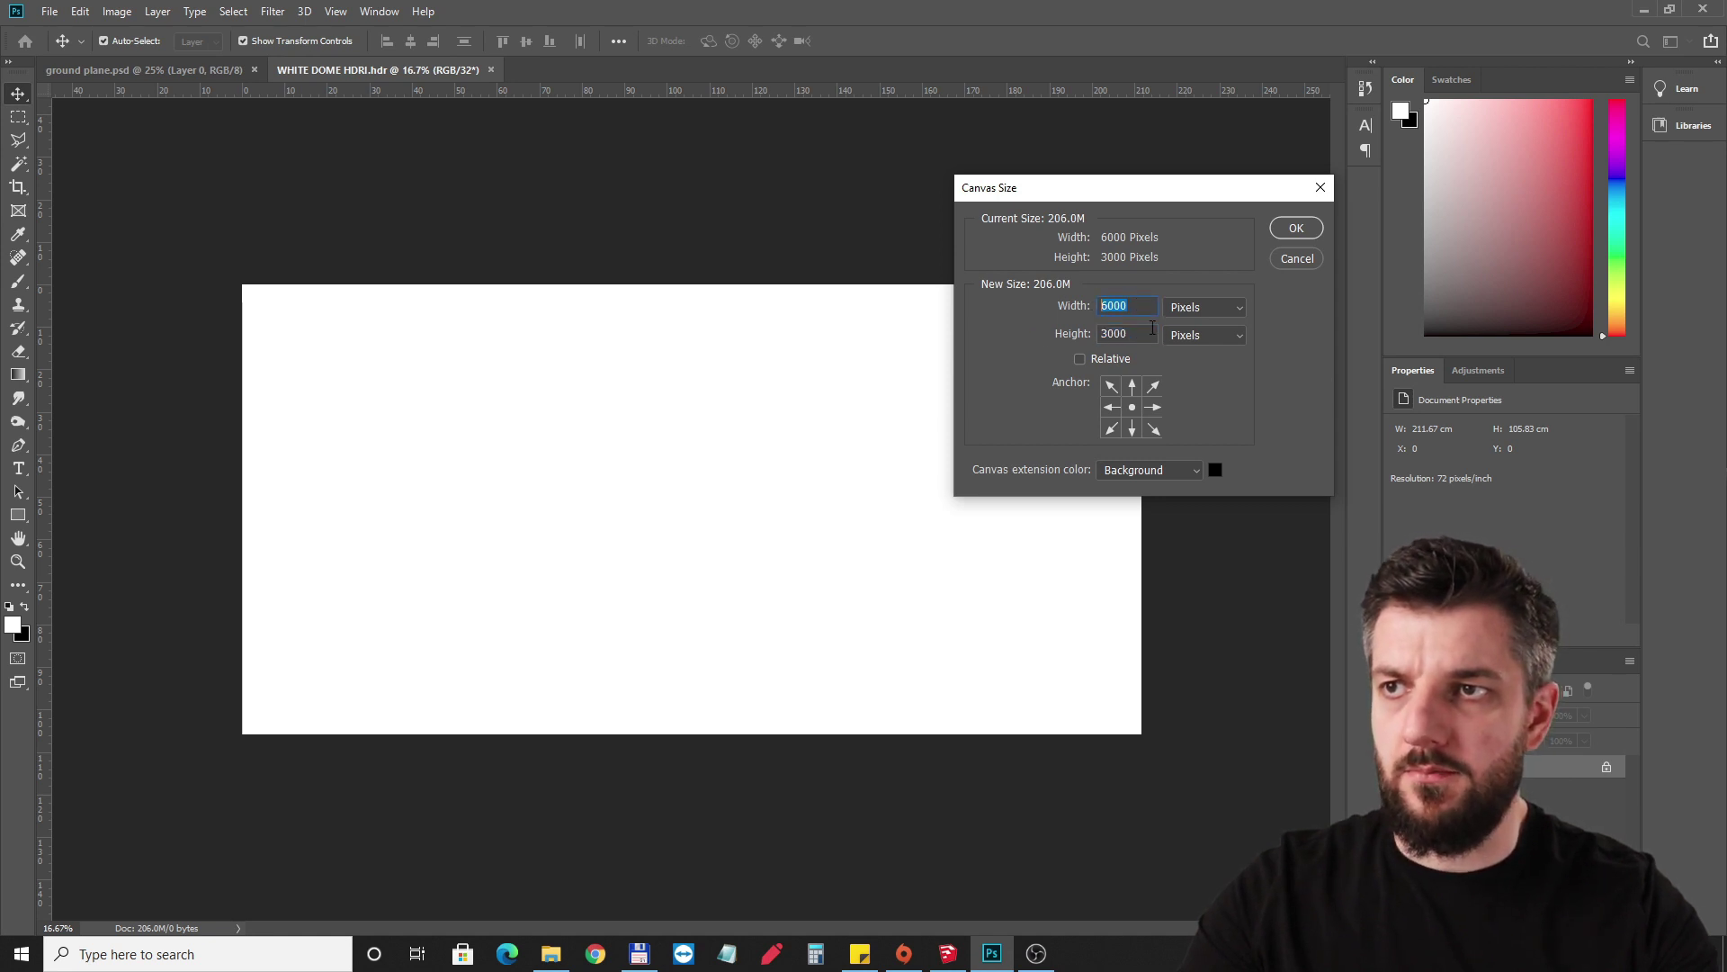
left_click(1296, 227)
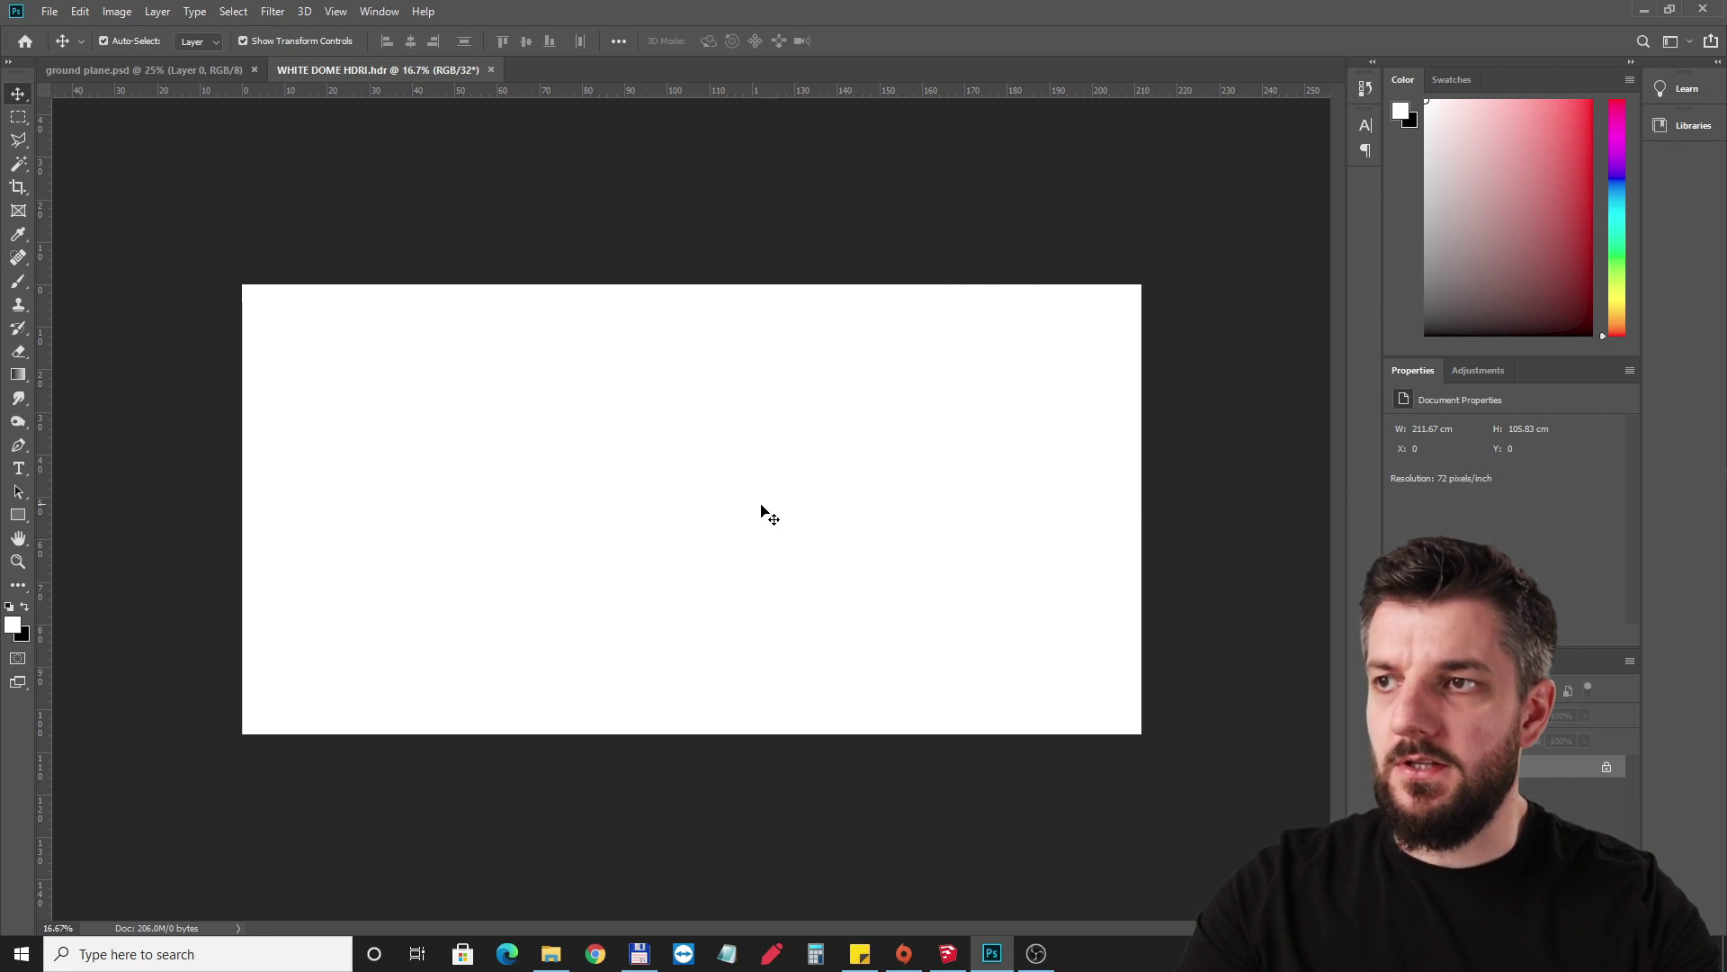
Inspect the foreground color's 32-bit values and intensity in the Color Picker, and close it without applying a color.
key("i")
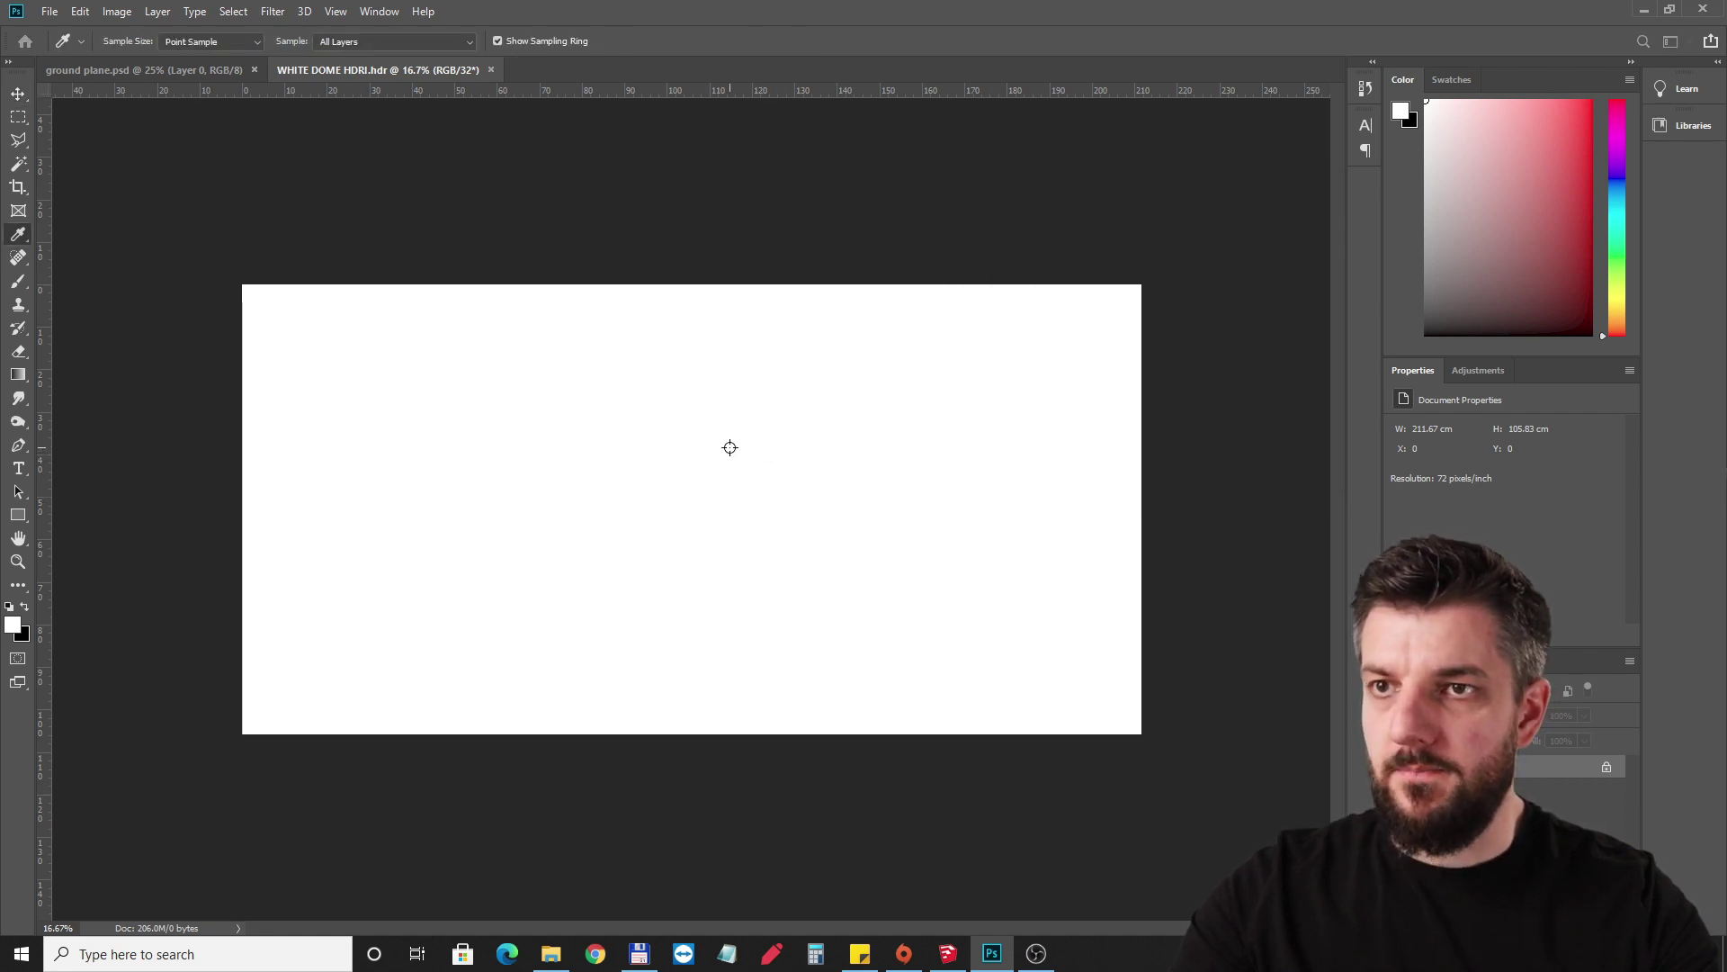
left_click(13, 624)
left_click_drag(816, 223, 1175, 153)
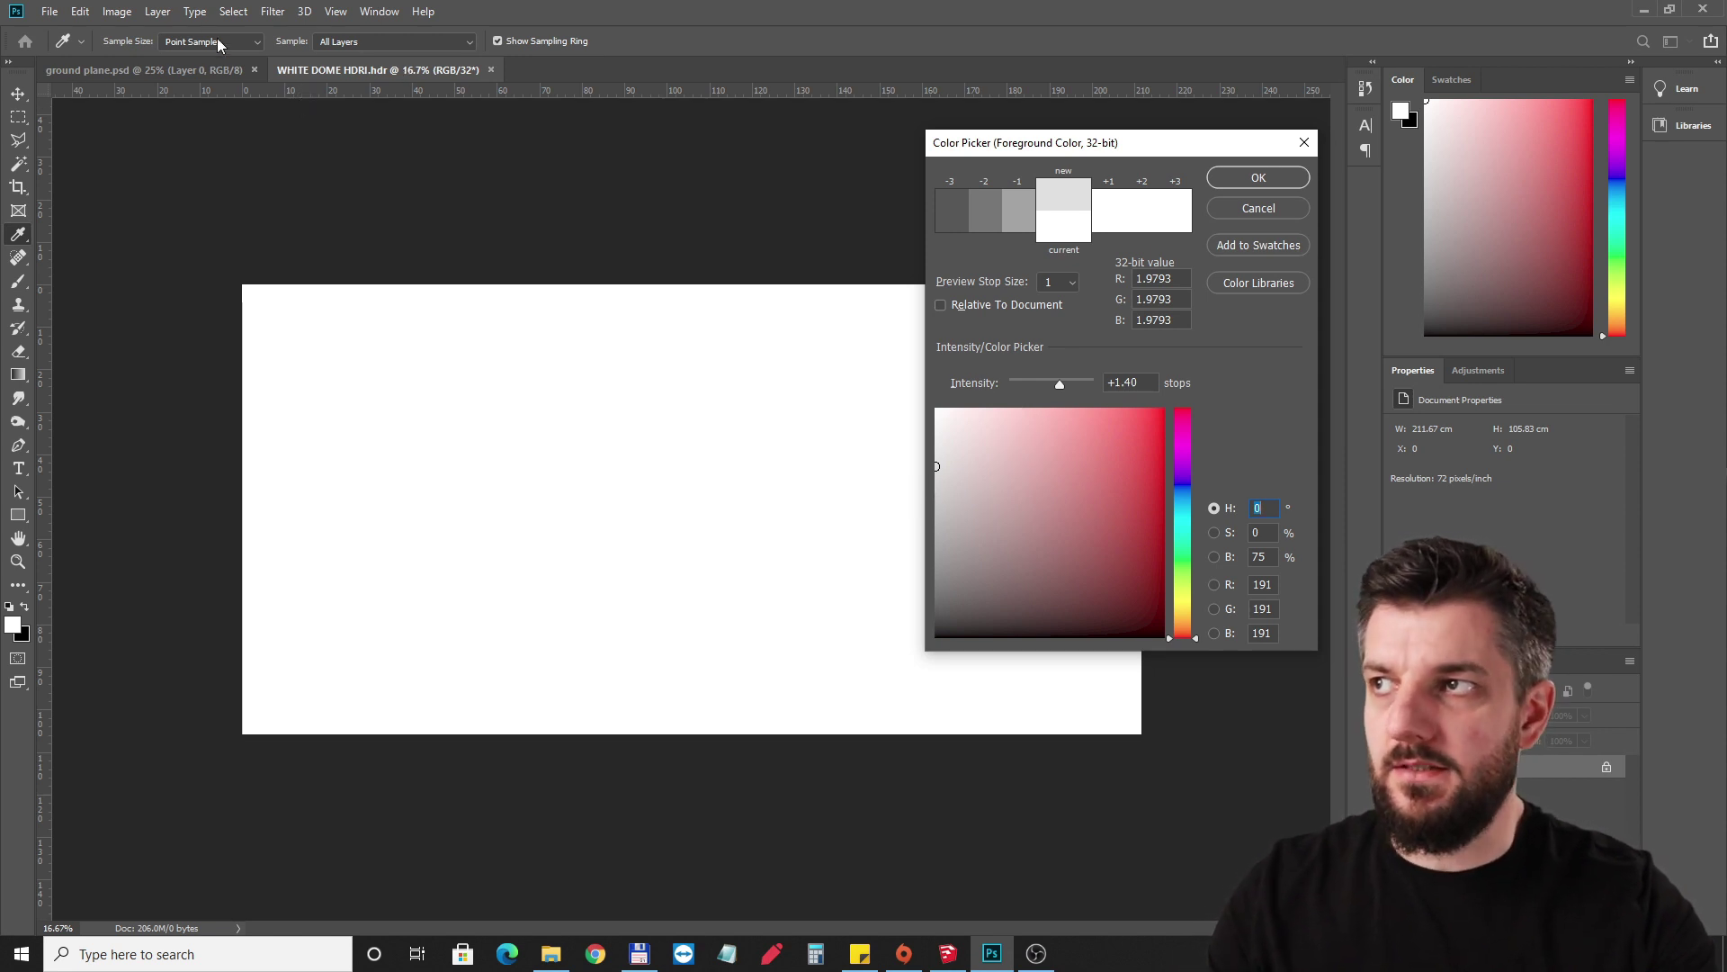
left_click(111, 12)
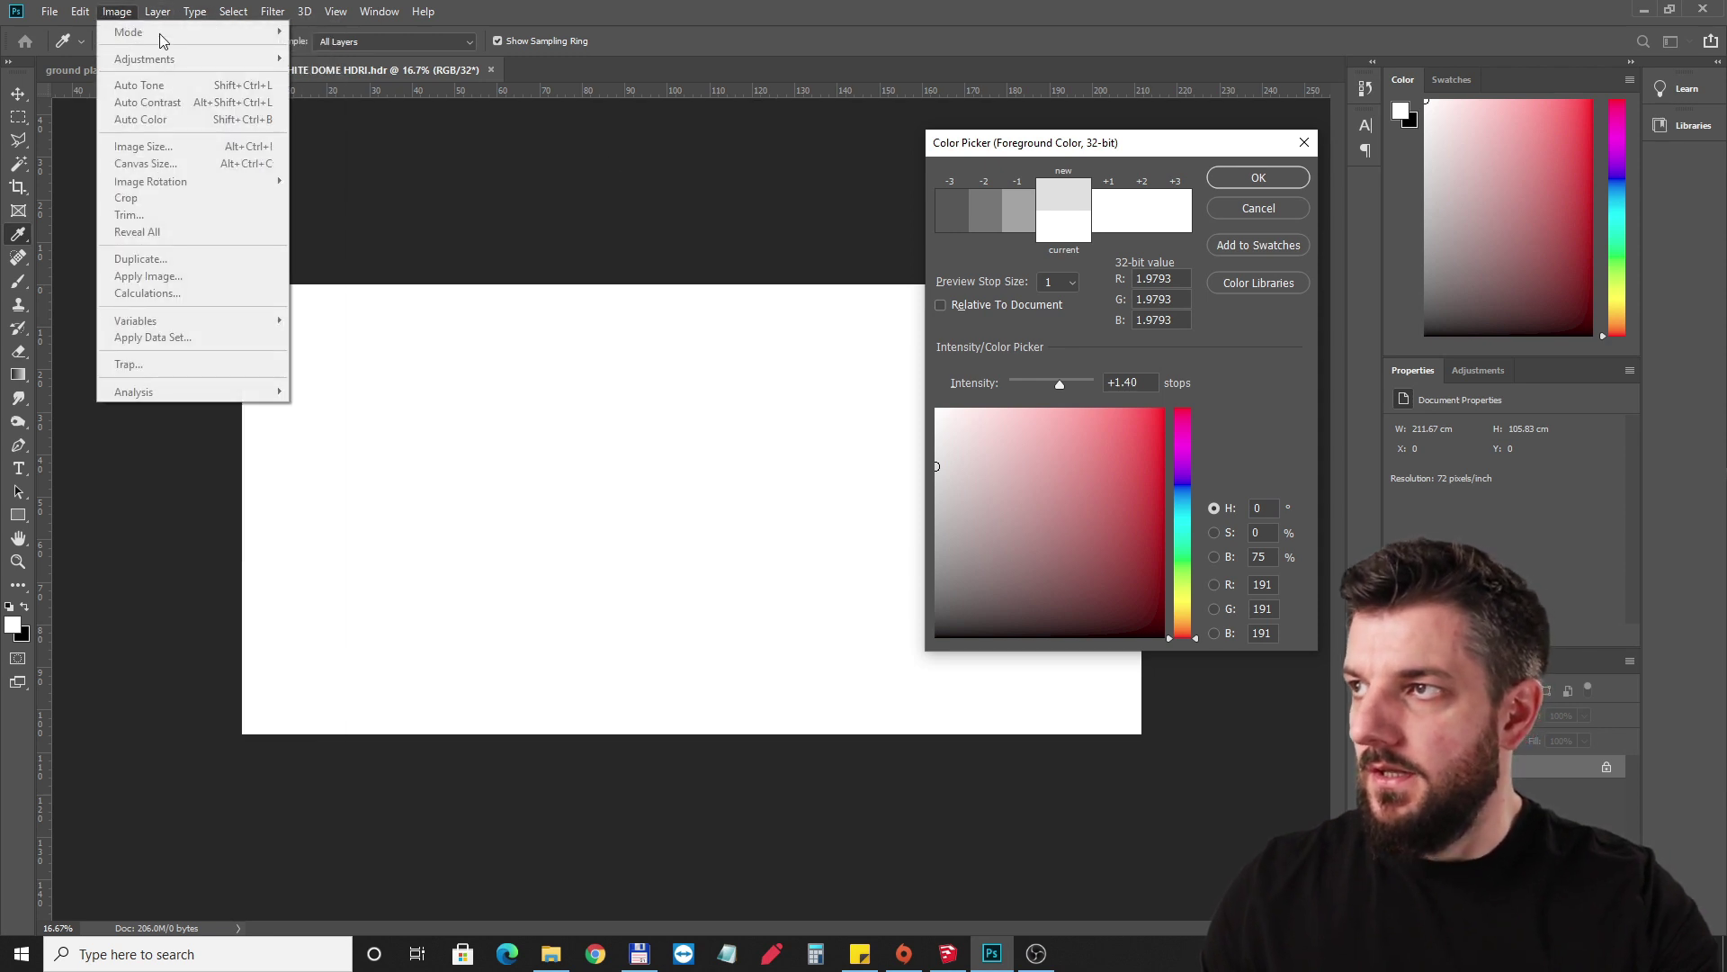
mouse_move(87, 16)
mouse_move(158, 12)
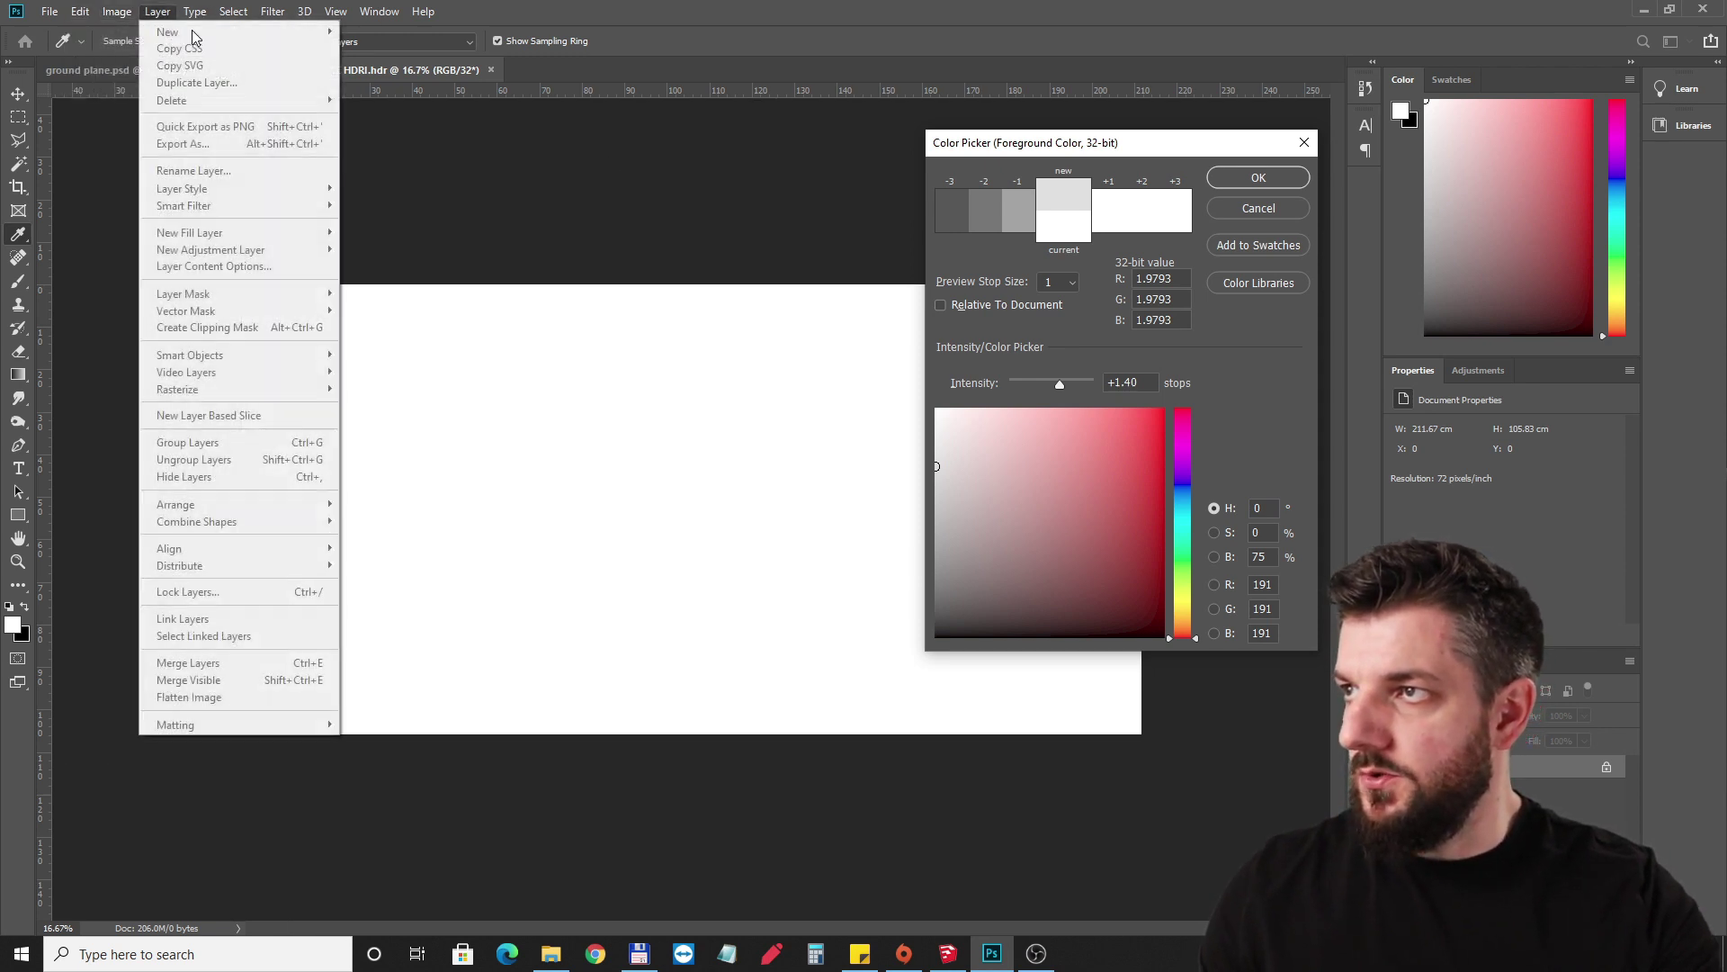
left_click(1259, 213)
left_click(1259, 212)
Check the color mode and bit depth of the white dome HDRI image.
left_click(118, 13)
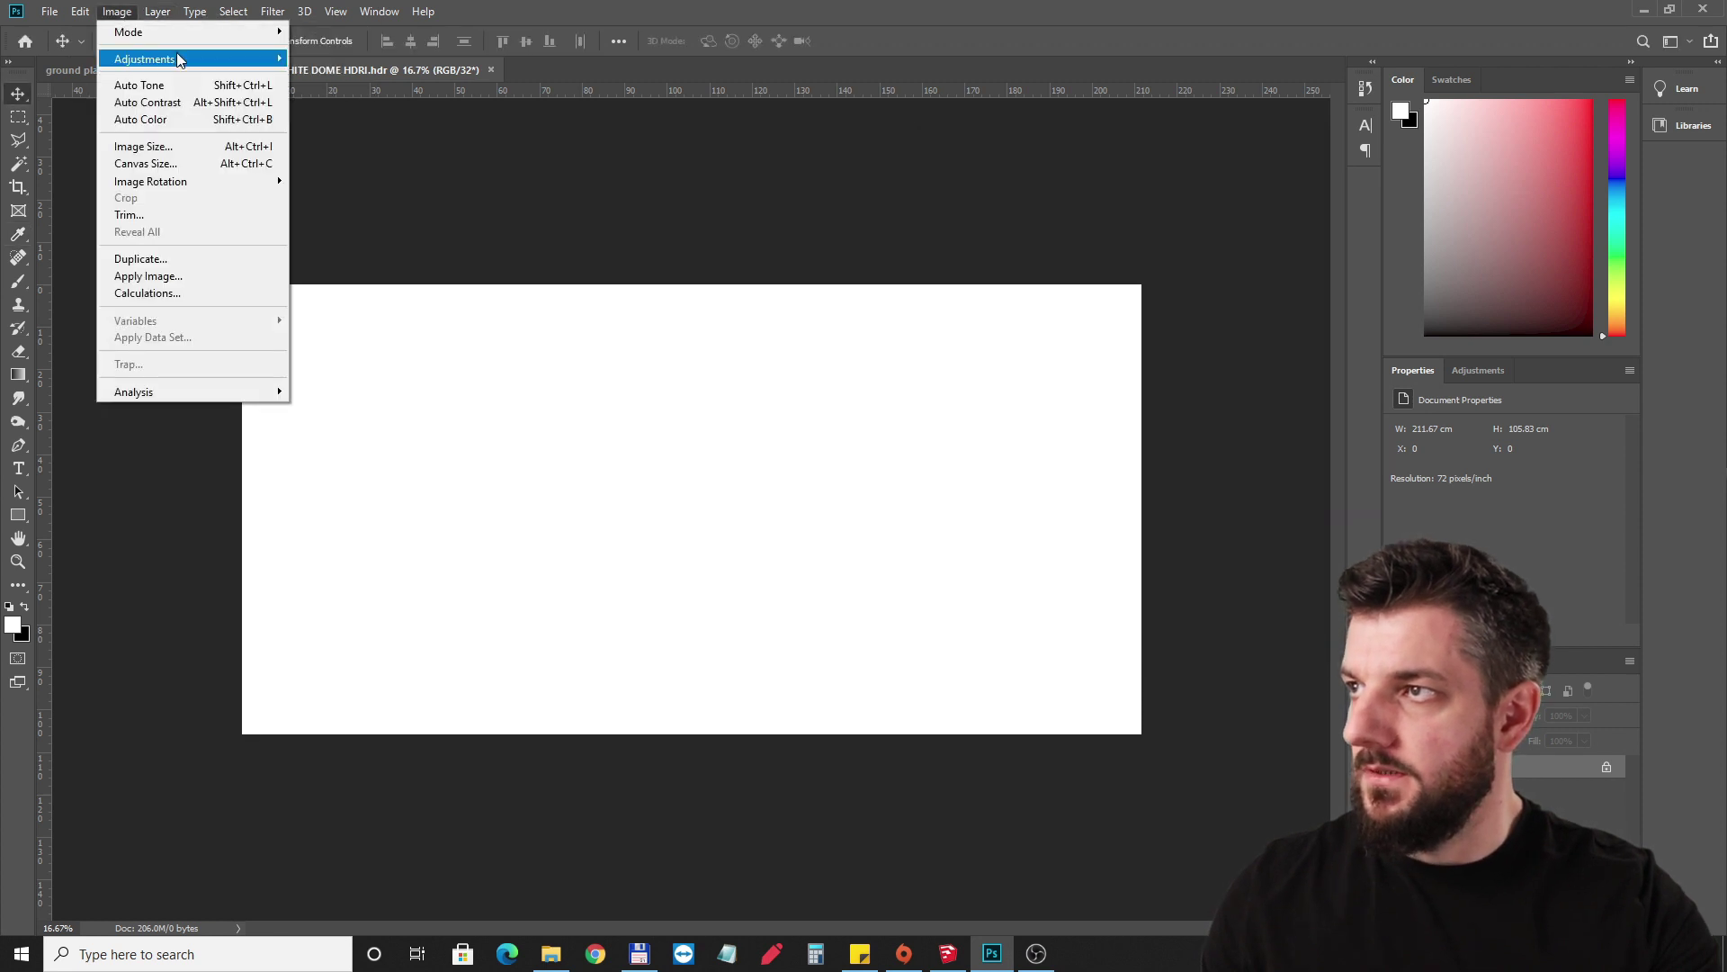
mouse_move(232, 38)
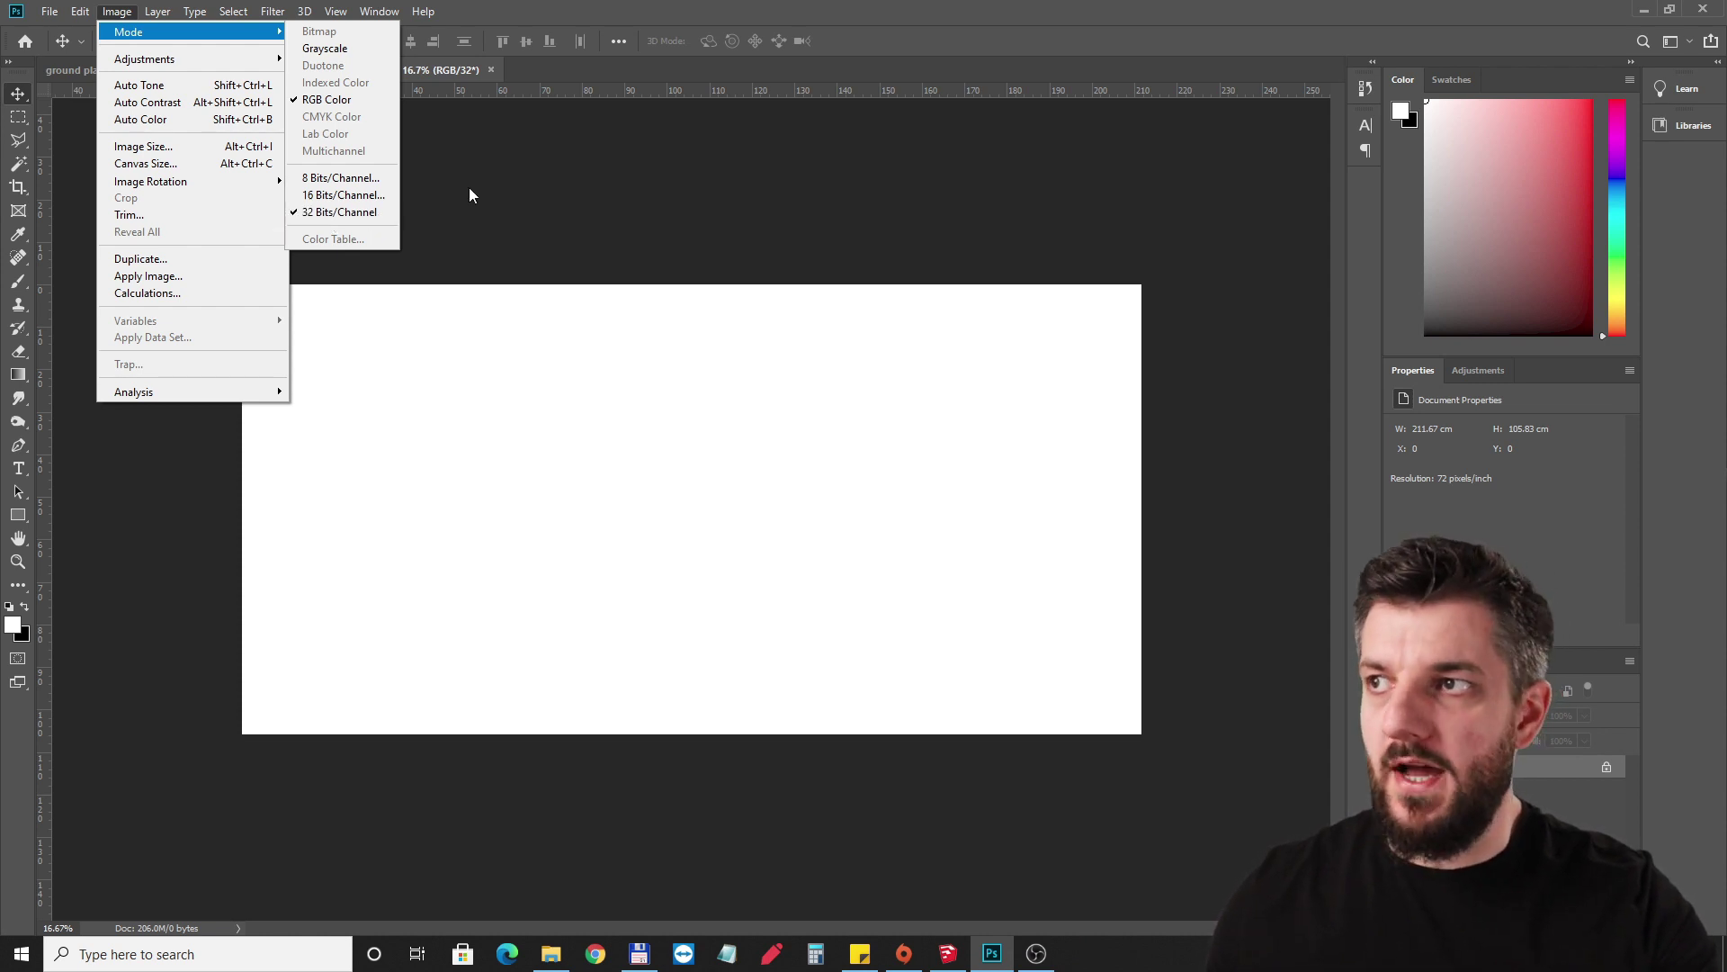
left_click(520, 174)
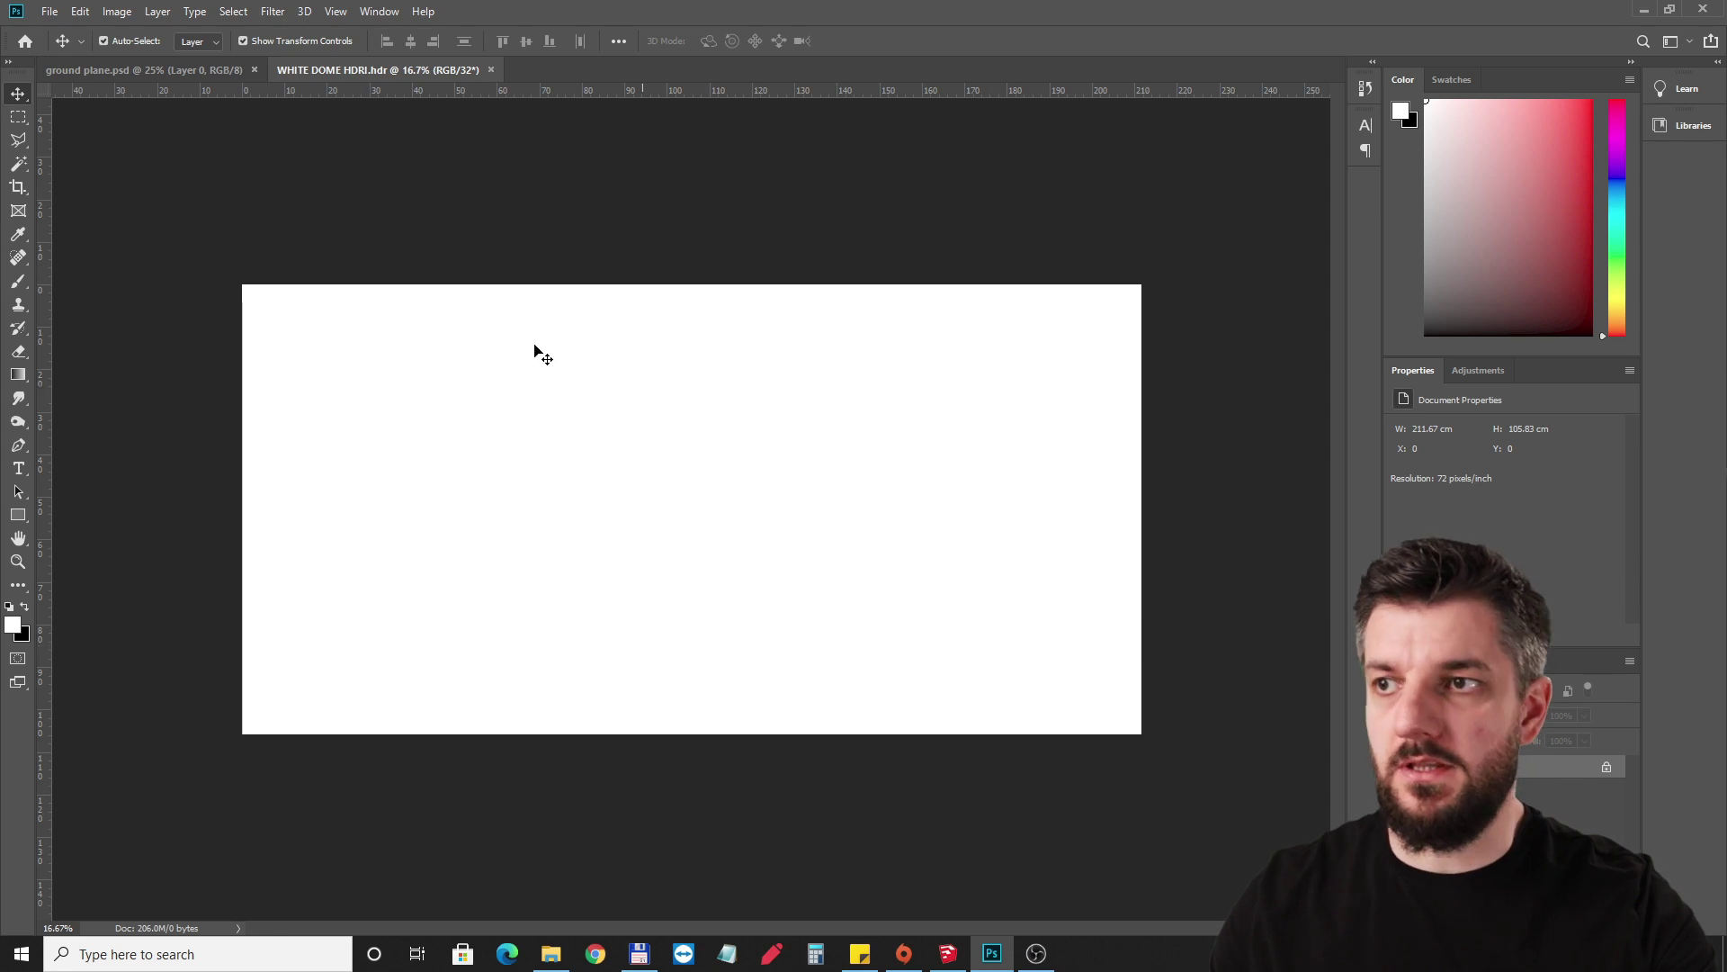
Switch to the ground plane.psd document and select its radial gradient layer.
left_click(170, 69)
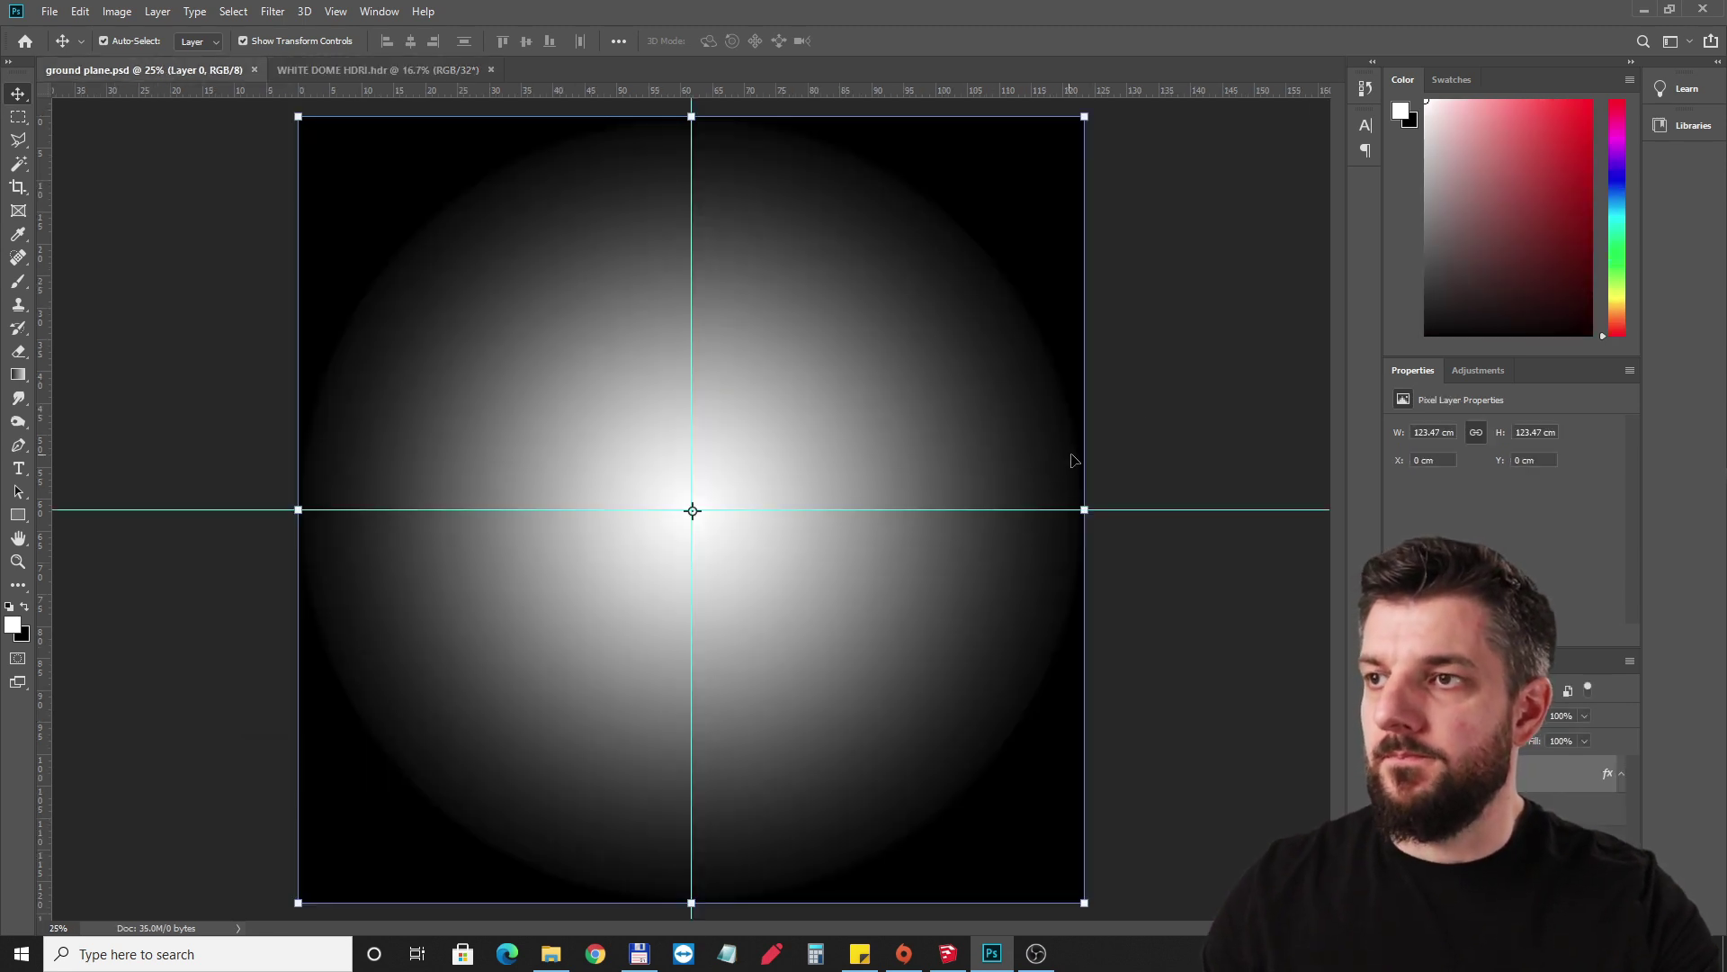
left_click(1227, 398)
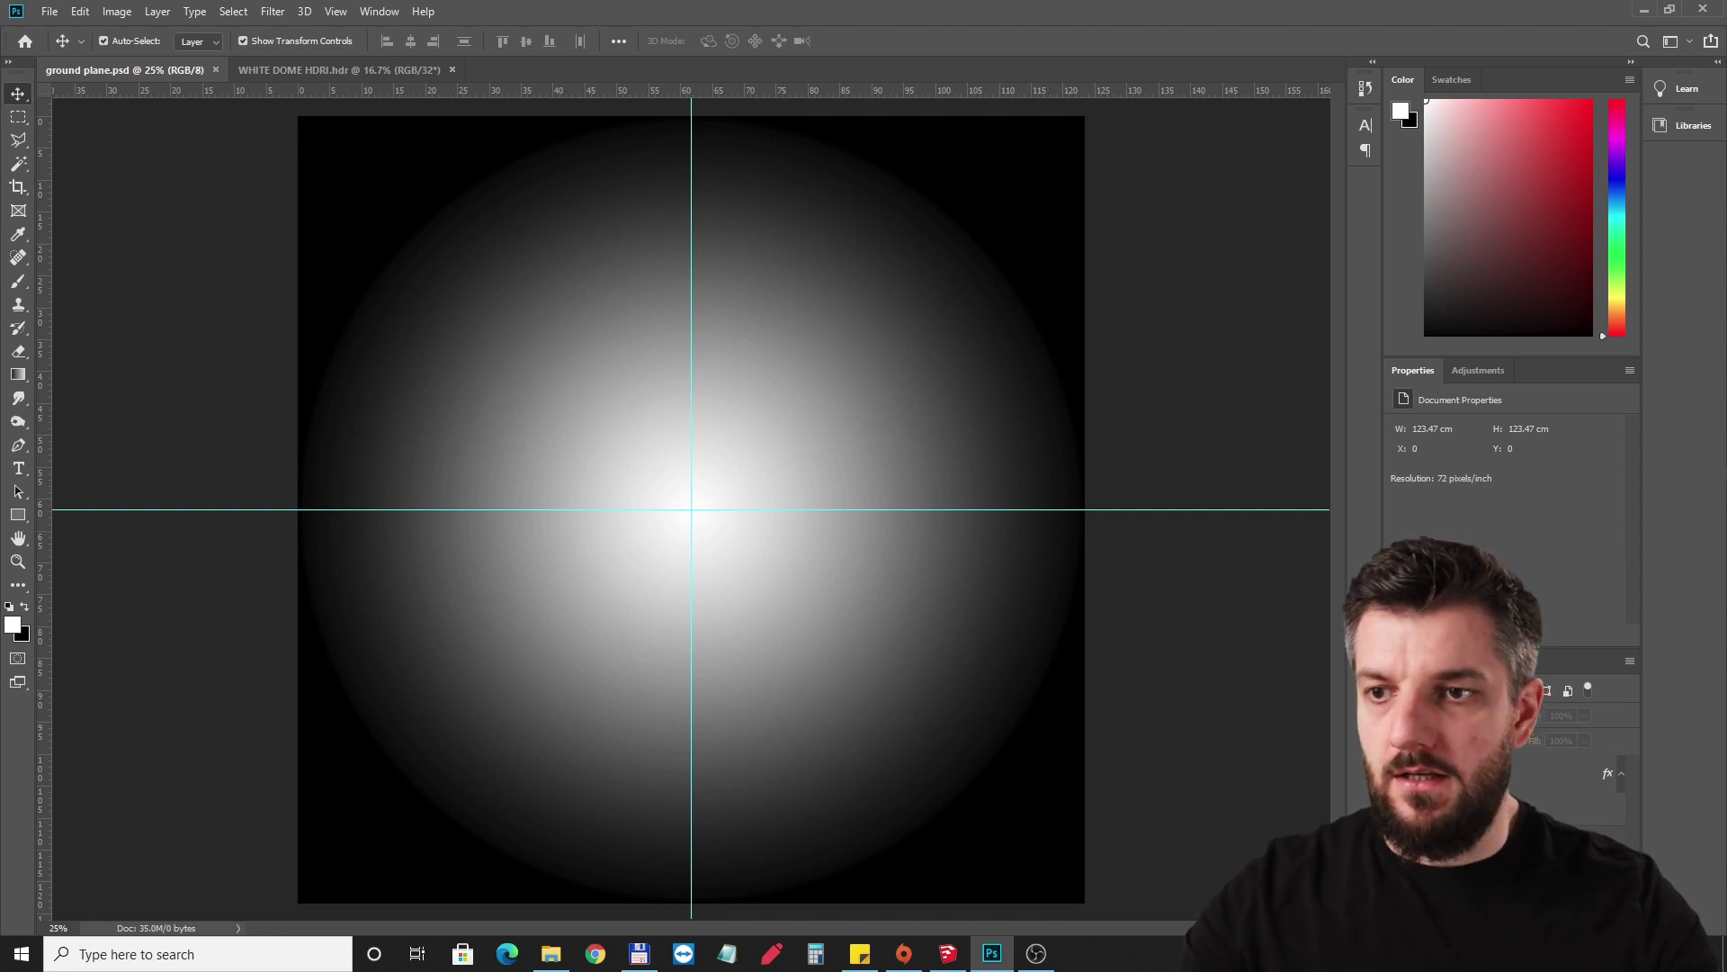
left_click(582, 339)
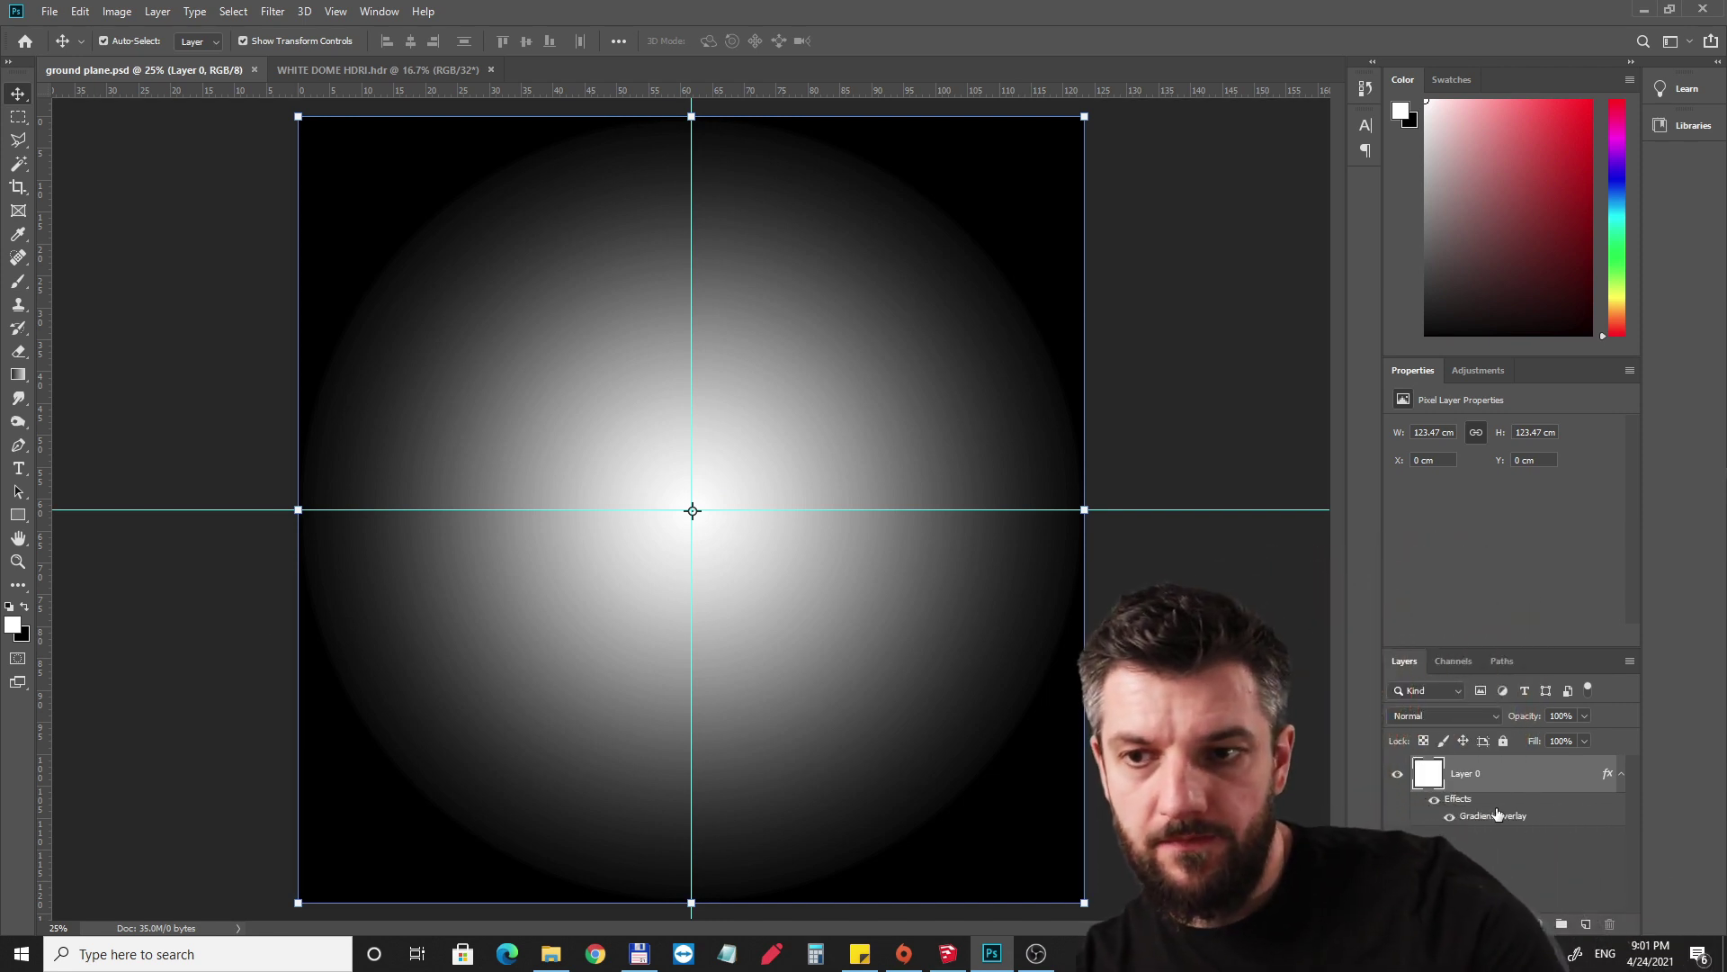
Review the ground plane layer's Gradient Overlay and its Foreground to Background gradient in the Gradient Editor.
double_click(1447, 781)
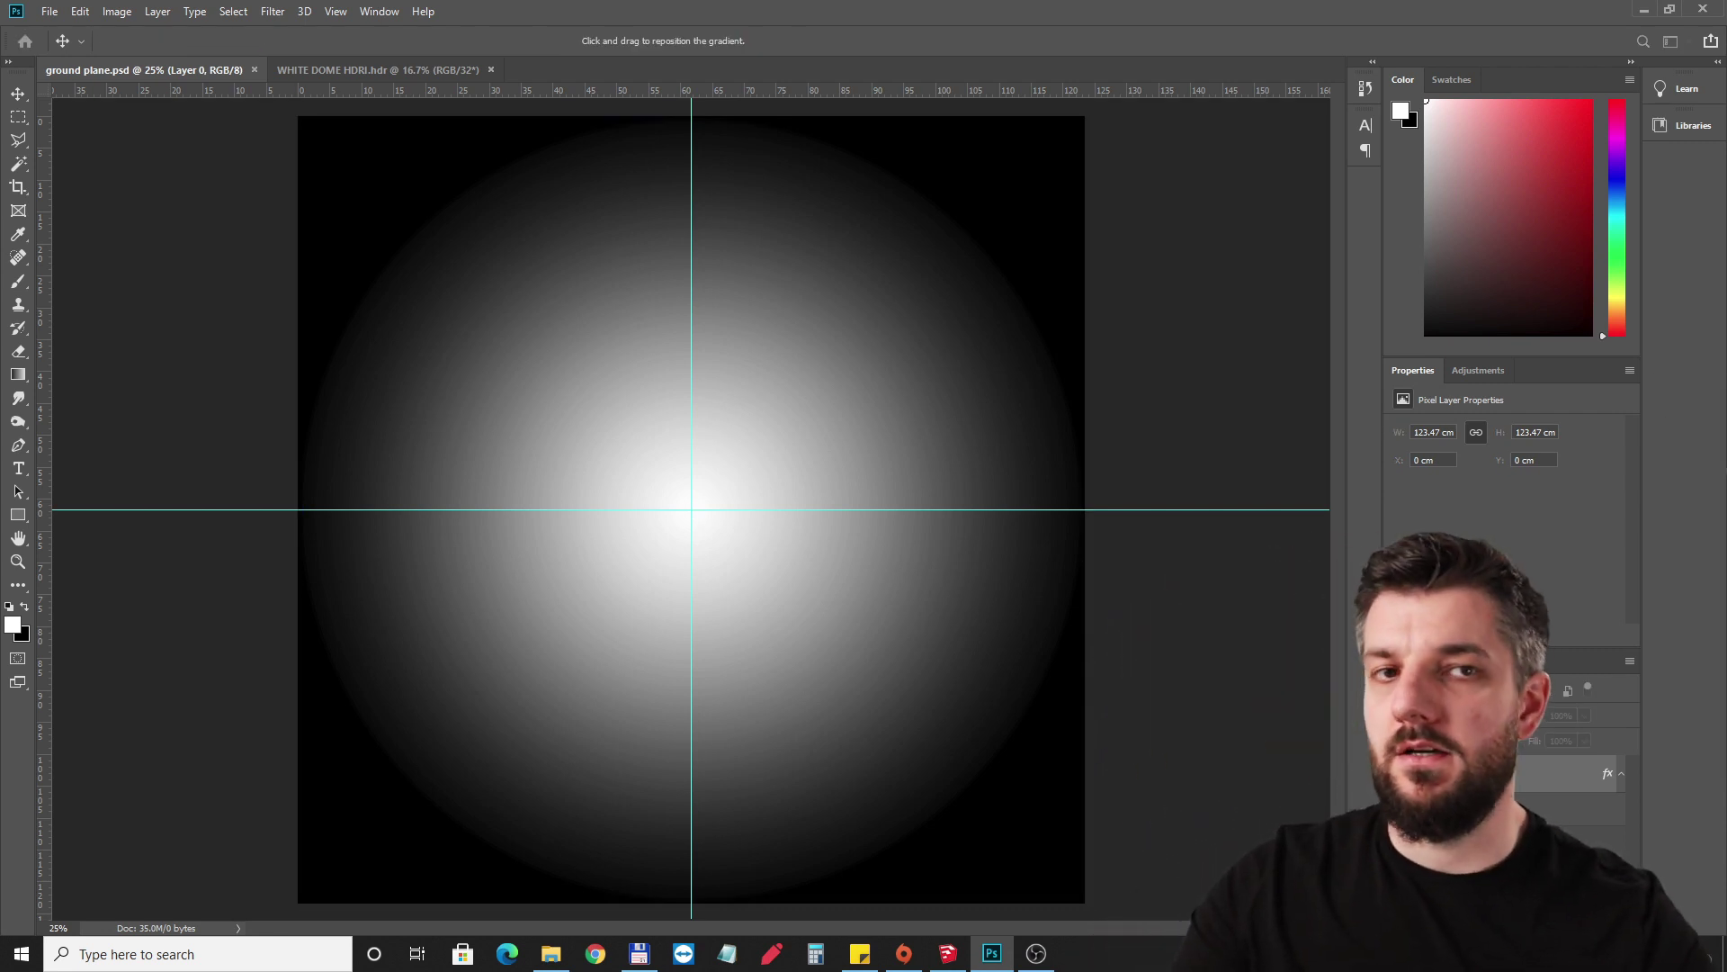
left_click_drag(1726, 232, 977, 201)
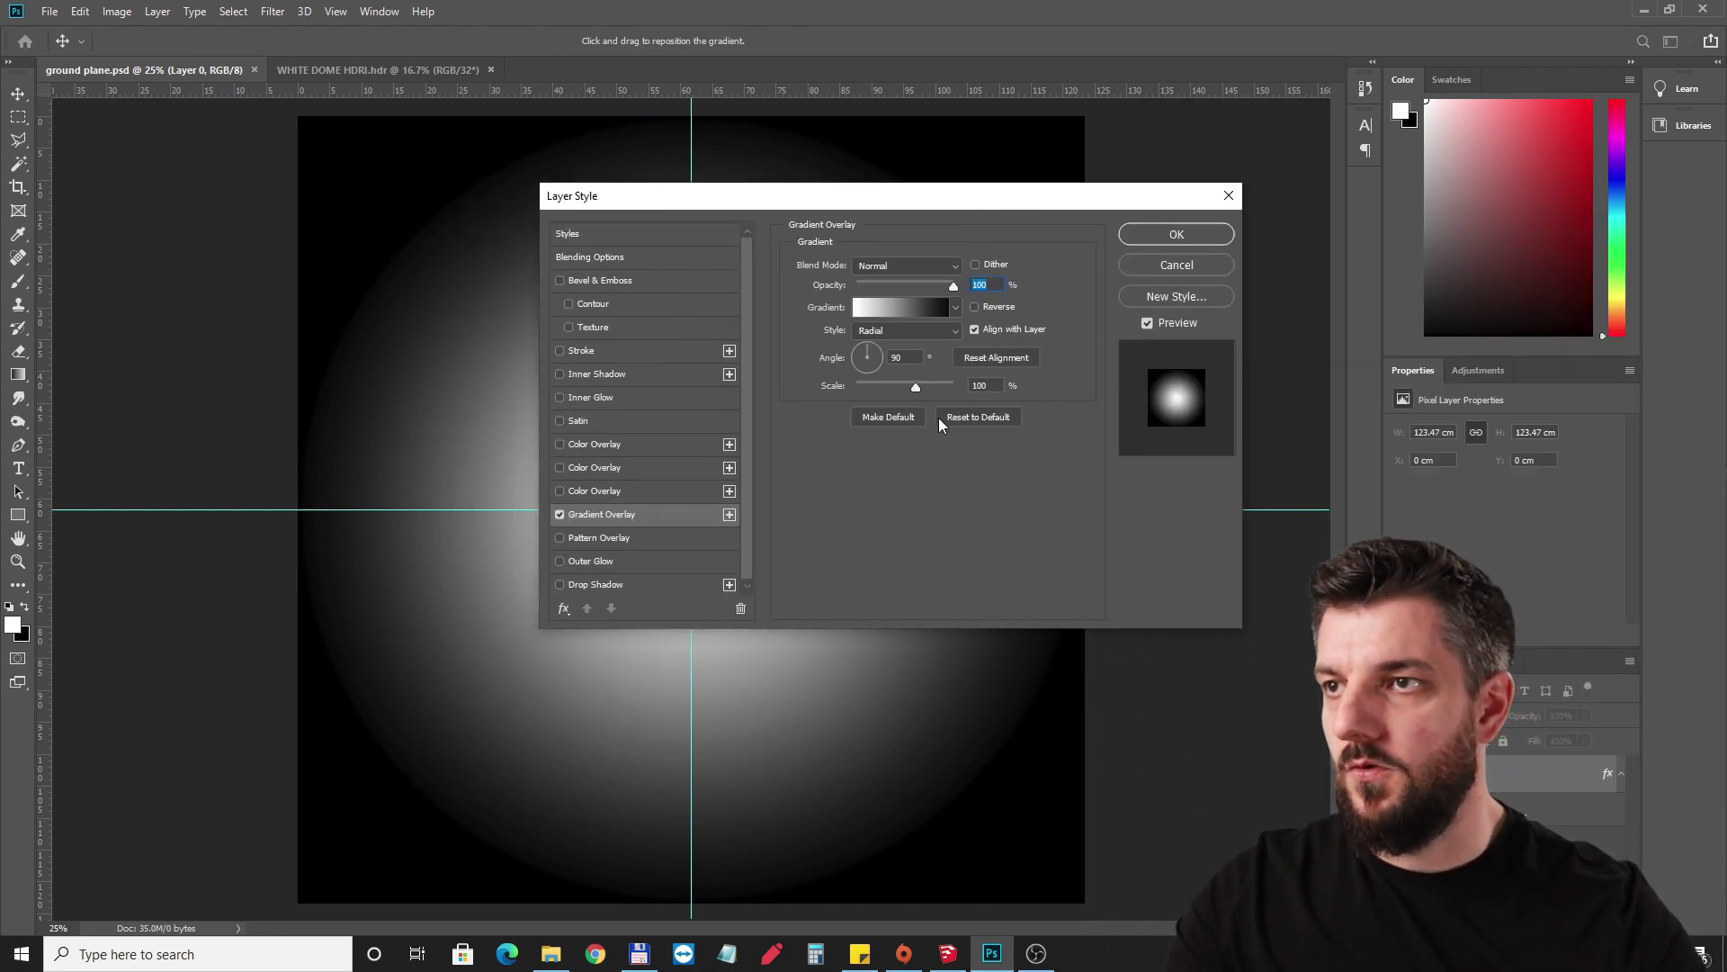
left_click(650, 515)
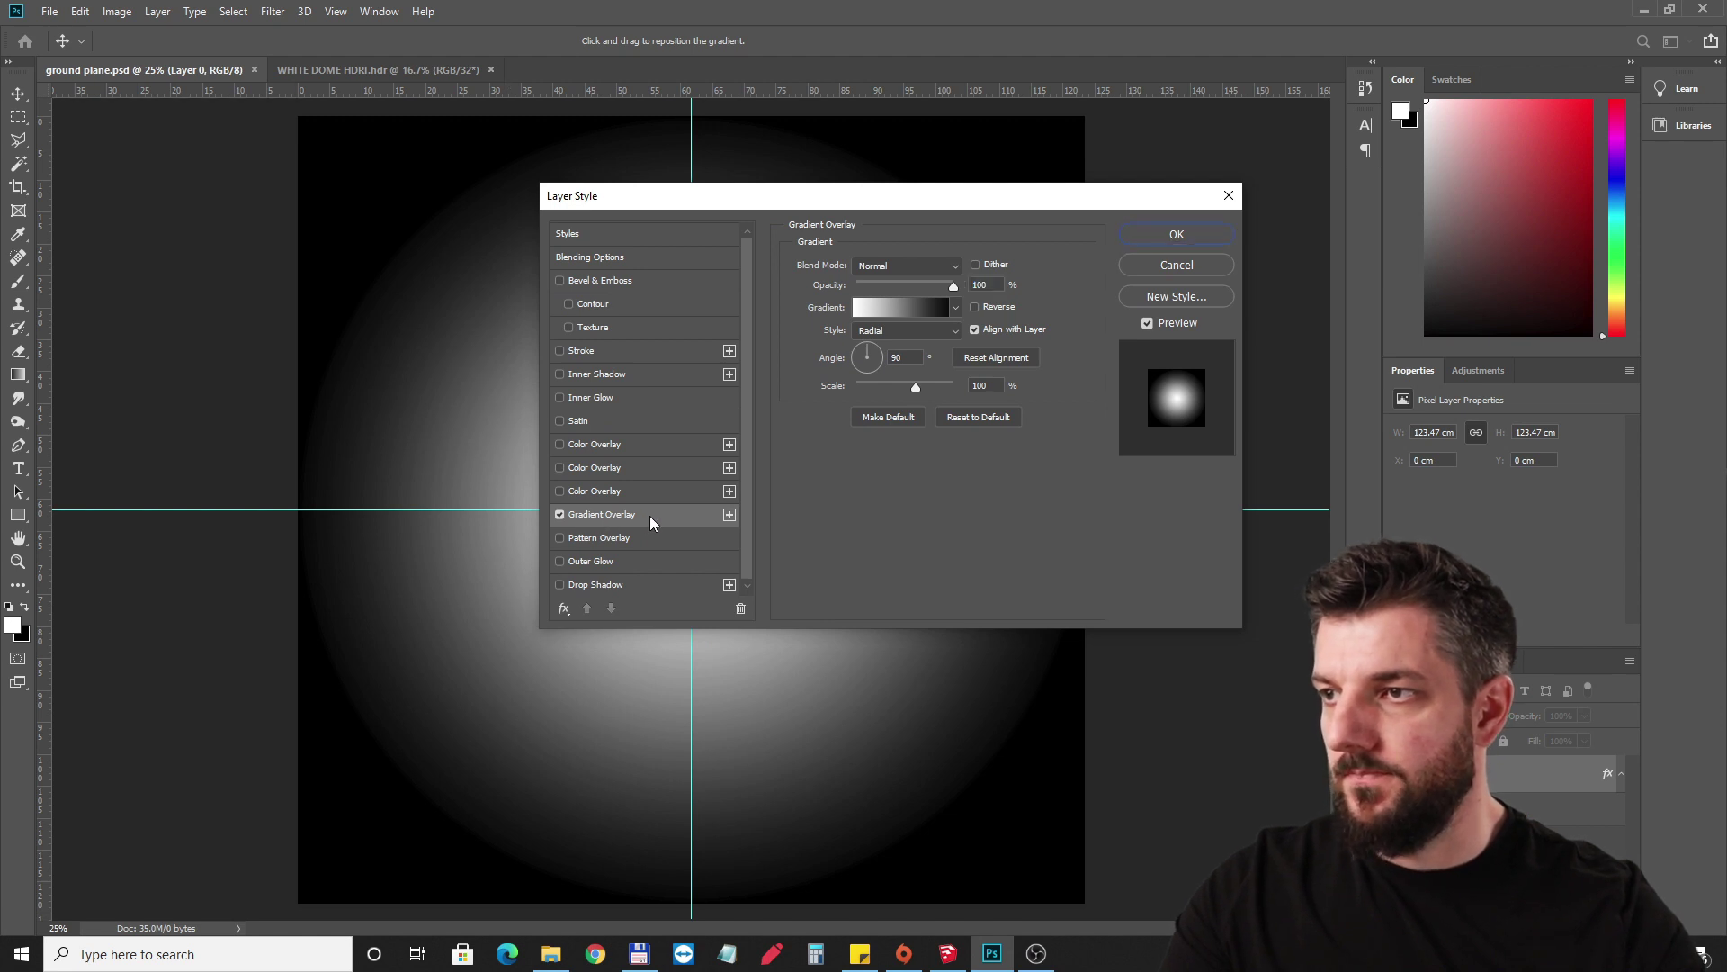
left_click(871, 308)
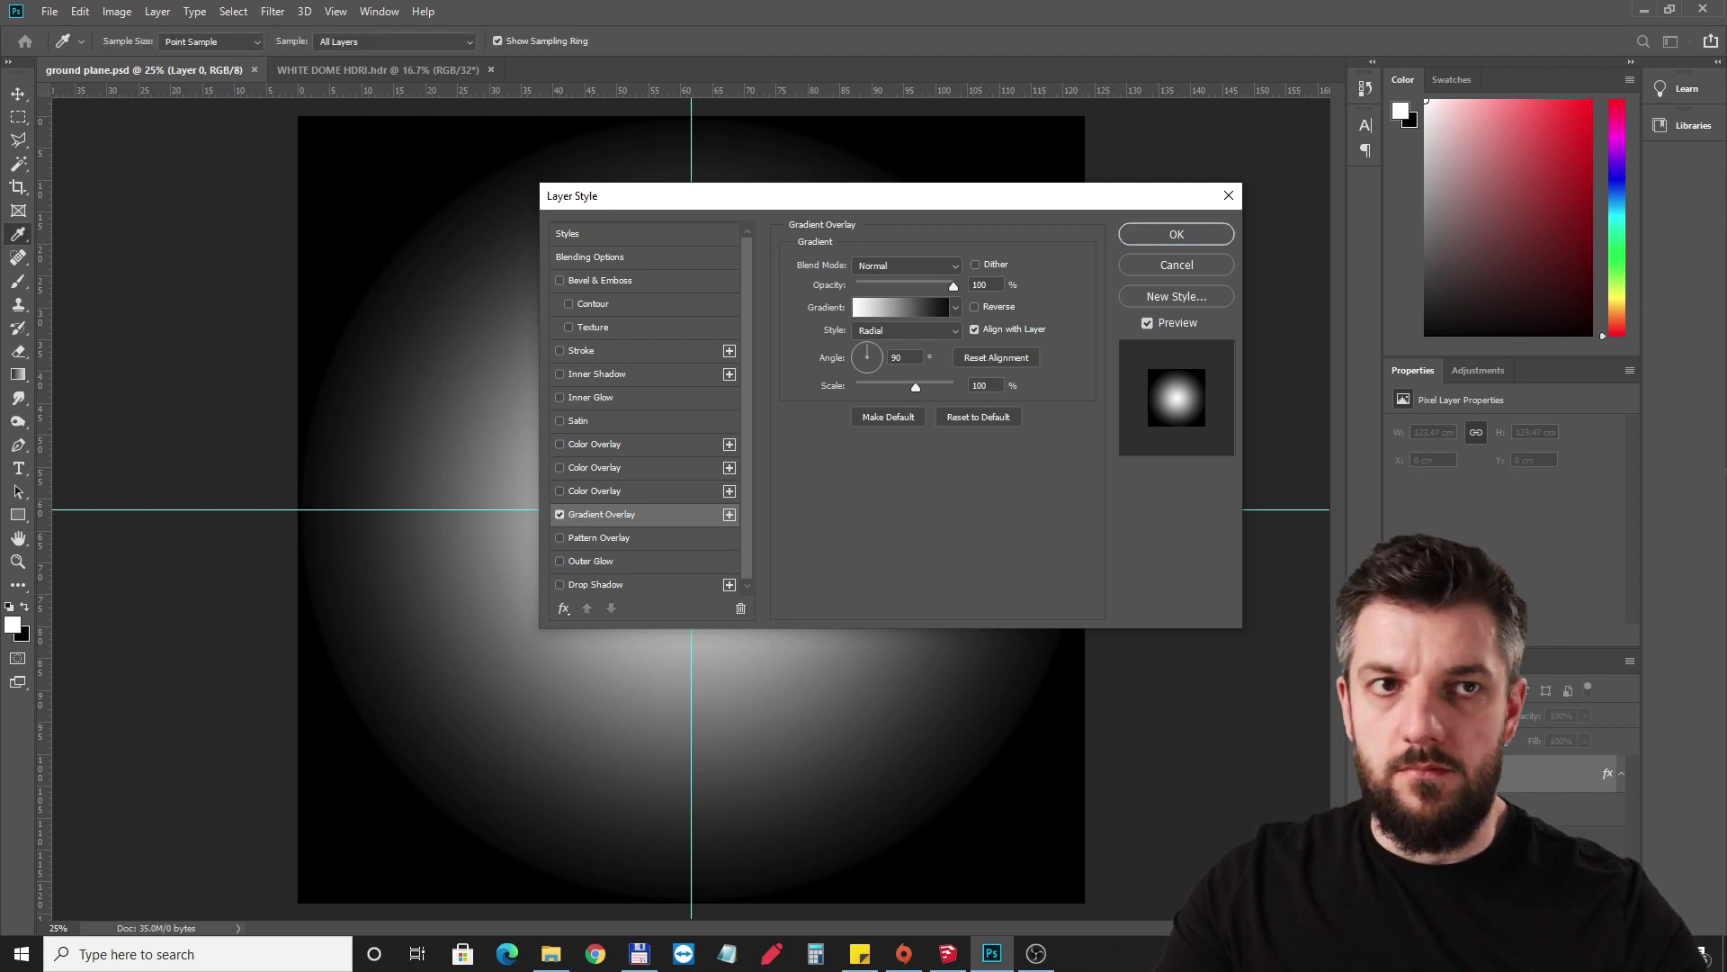
left_click_drag(1287, 200, 324, 198)
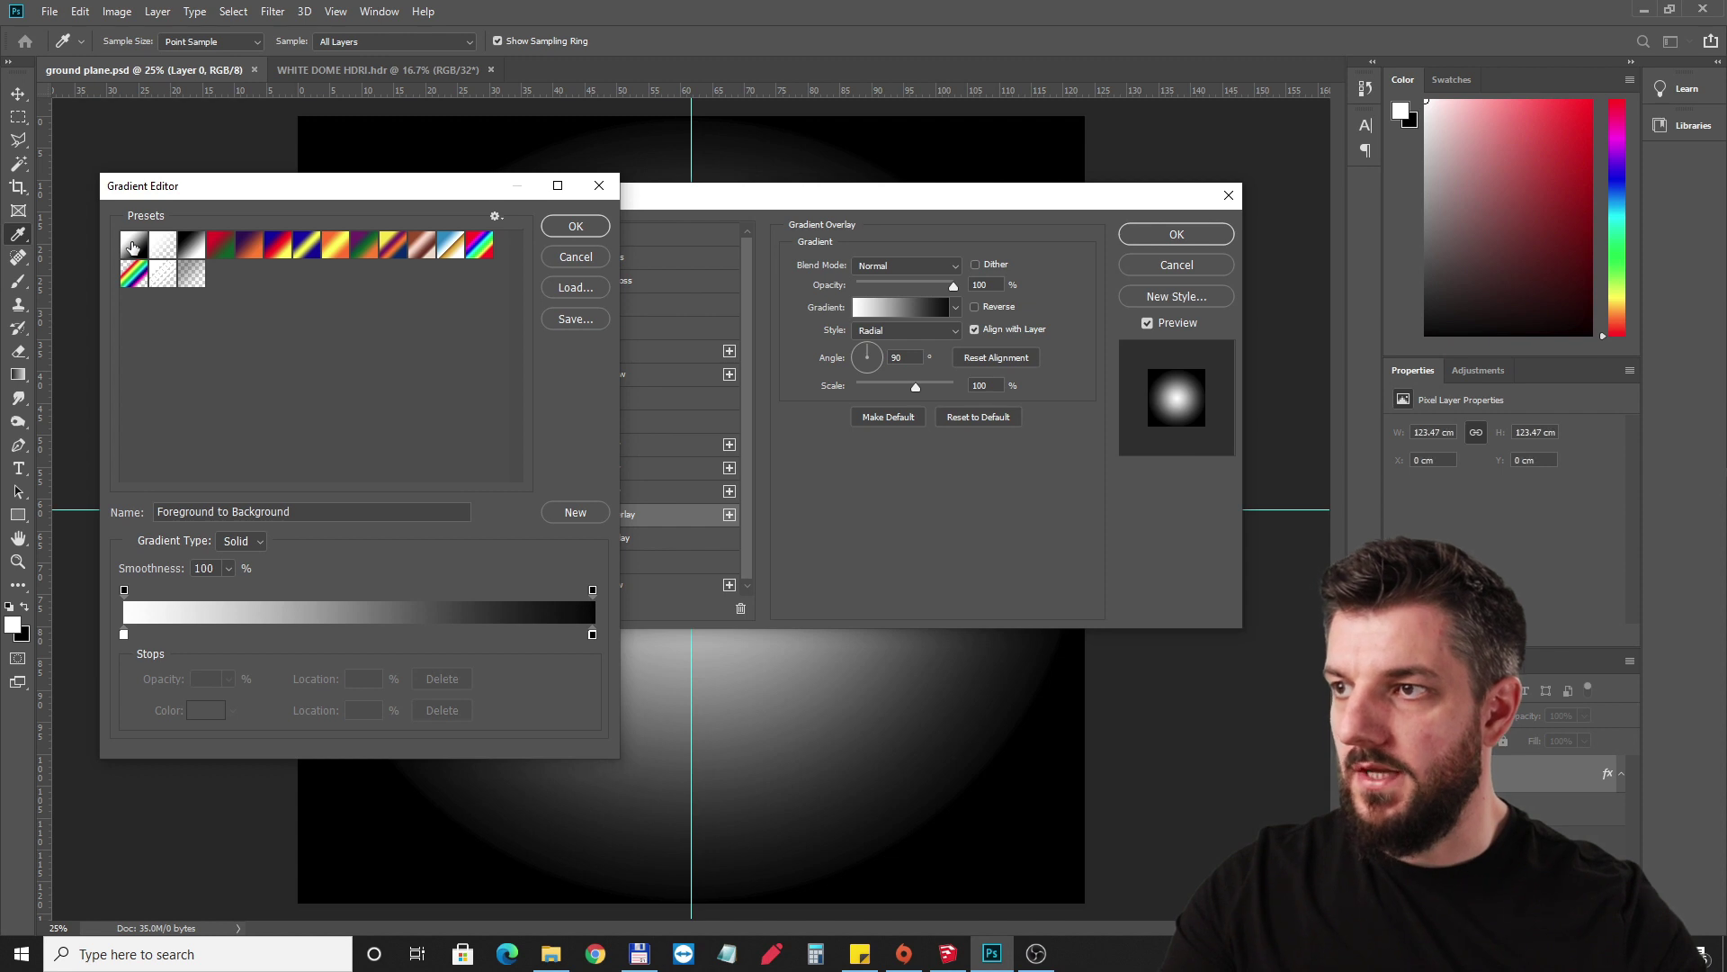
left_click(577, 227)
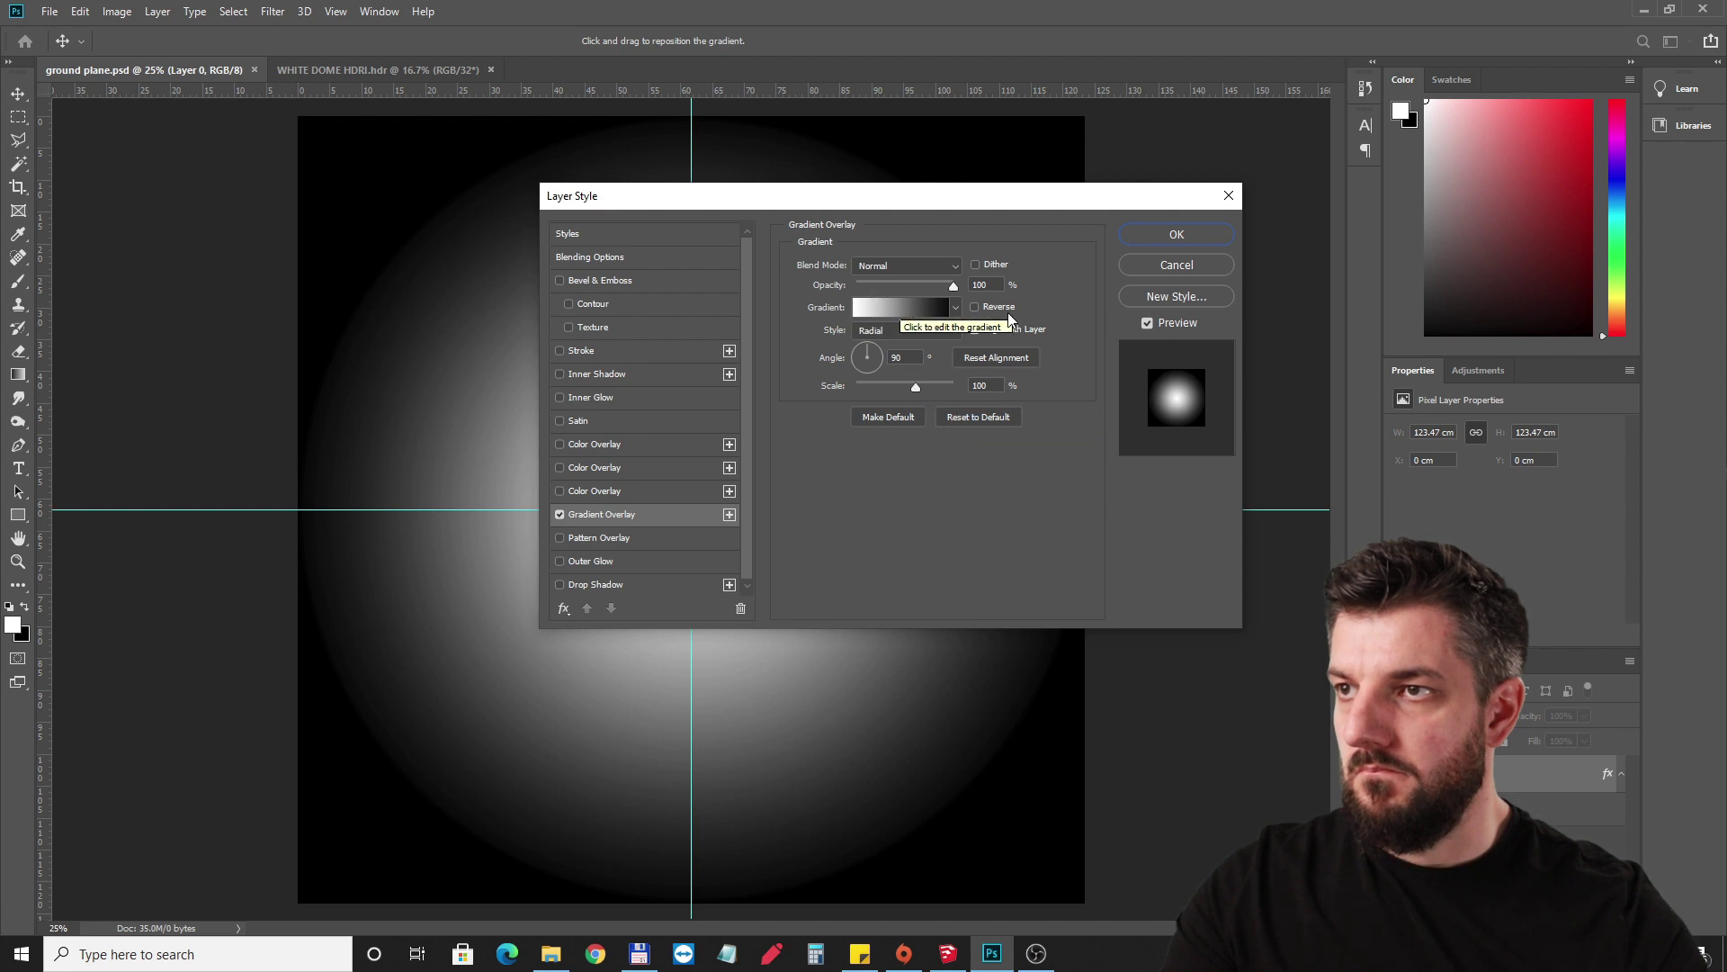
Check the Radial style among the Gradient Overlay's style options, and confirm the layer style.
left_click(926, 330)
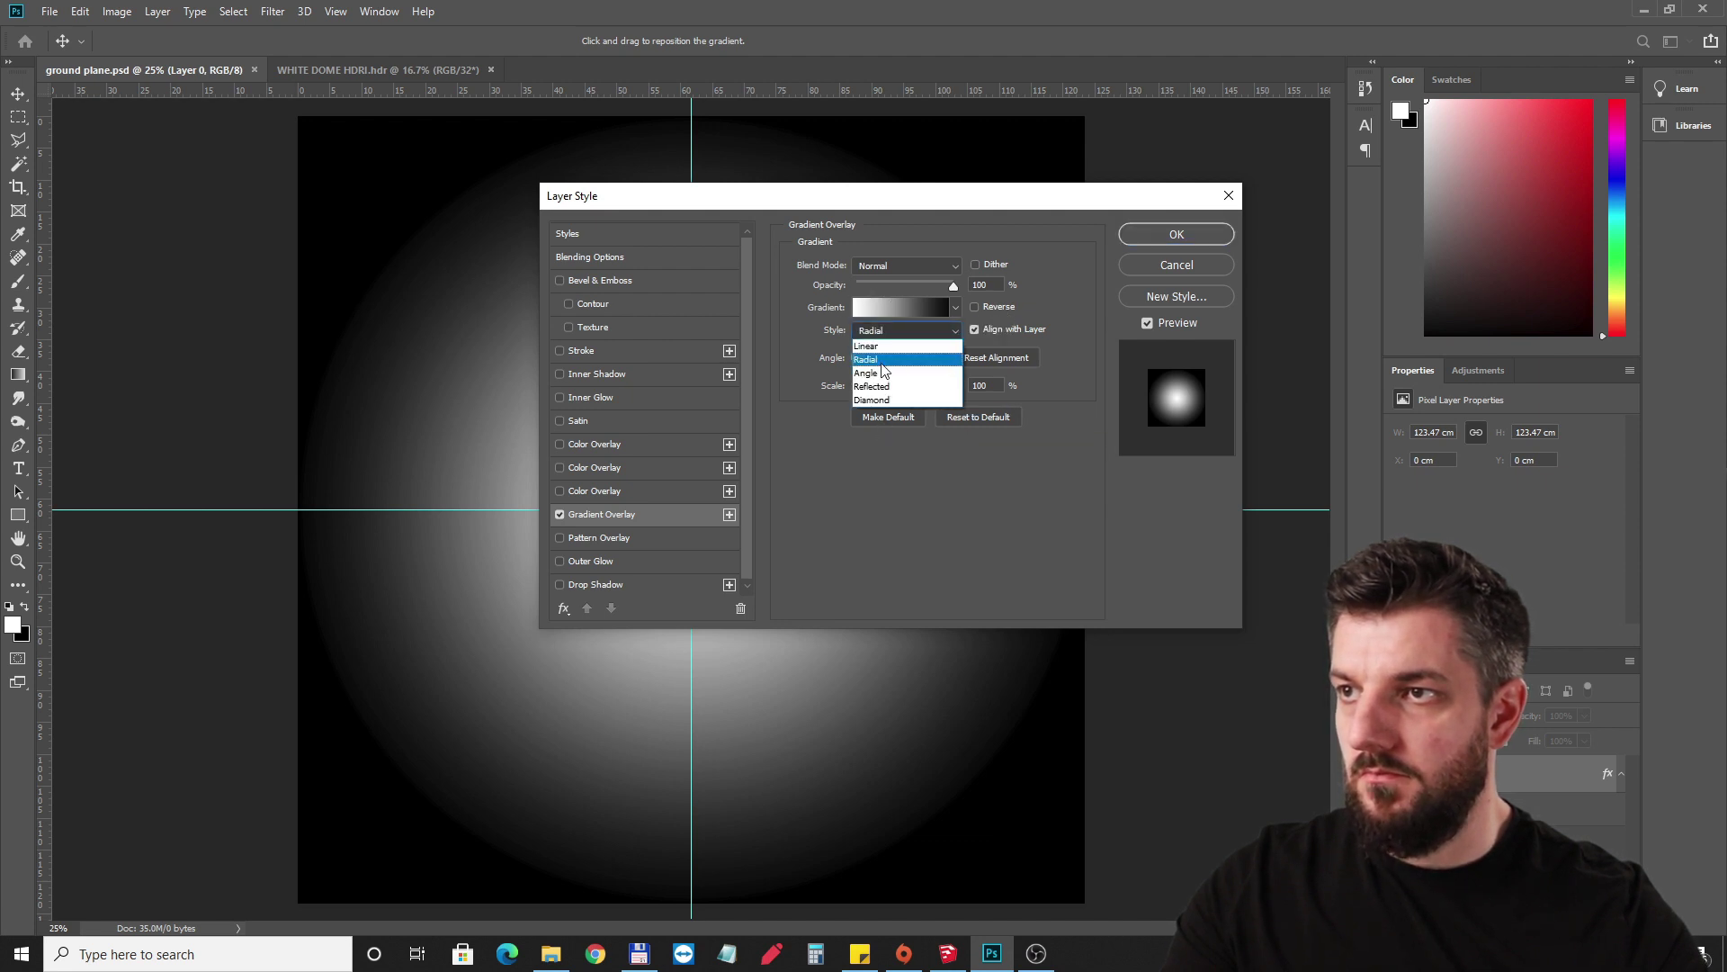
left_click(914, 327)
left_click_drag(914, 207, 523, 168)
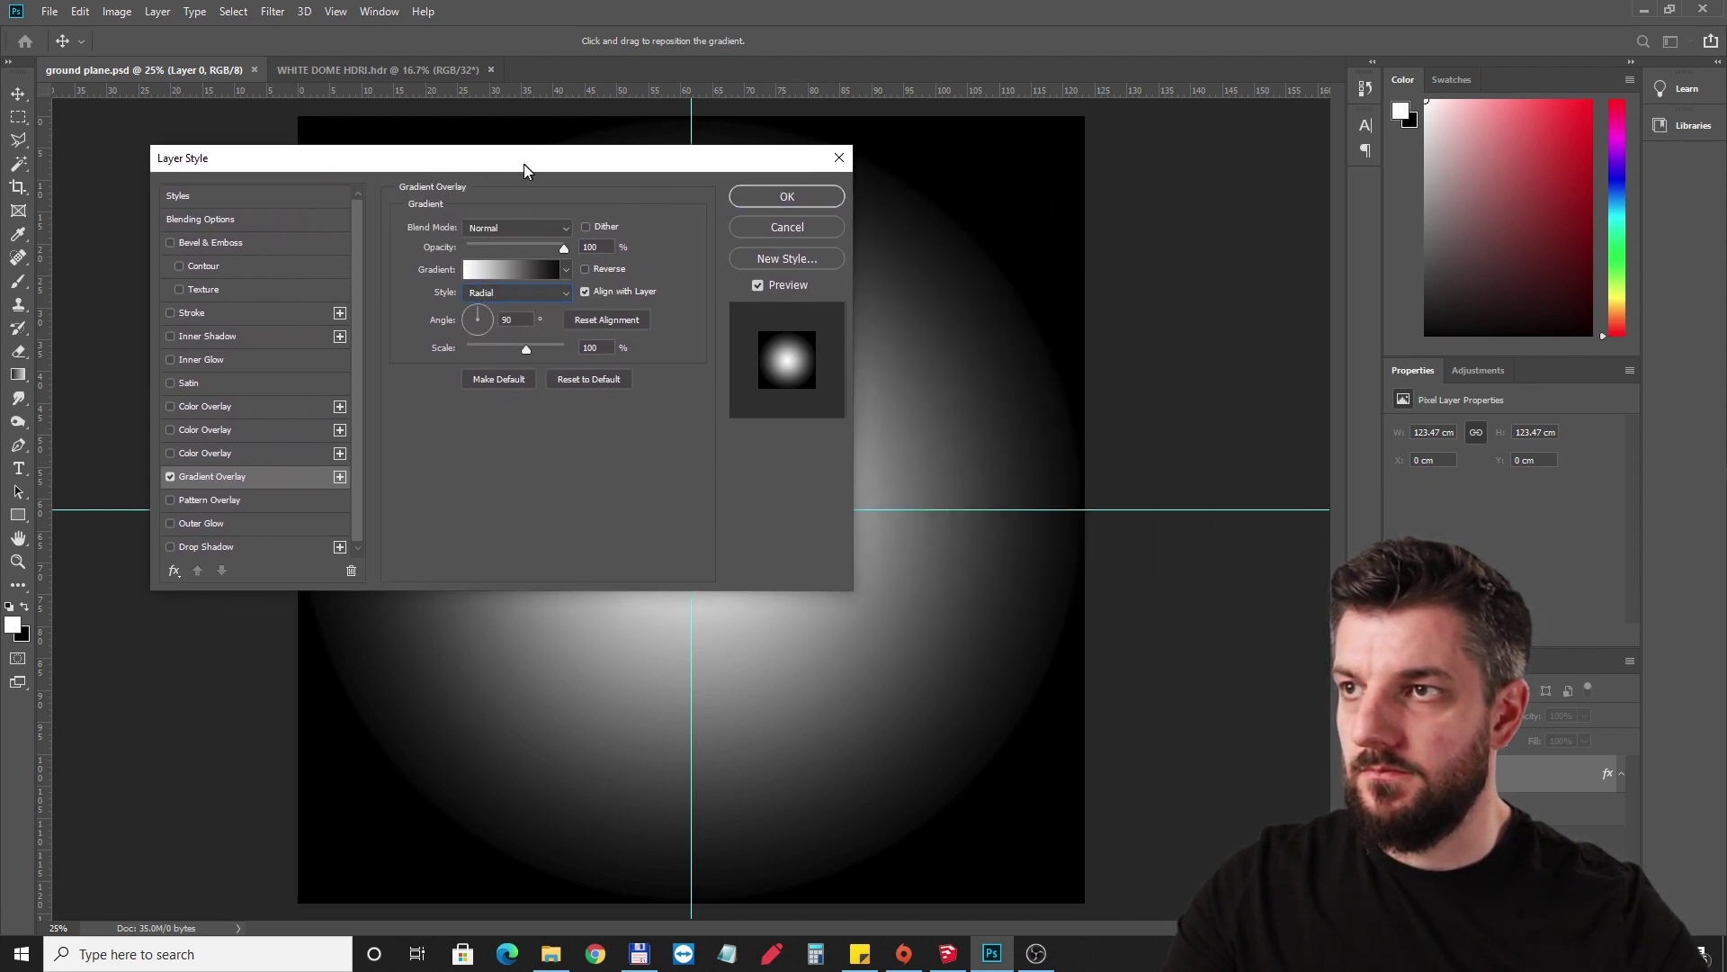
left_click(785, 194)
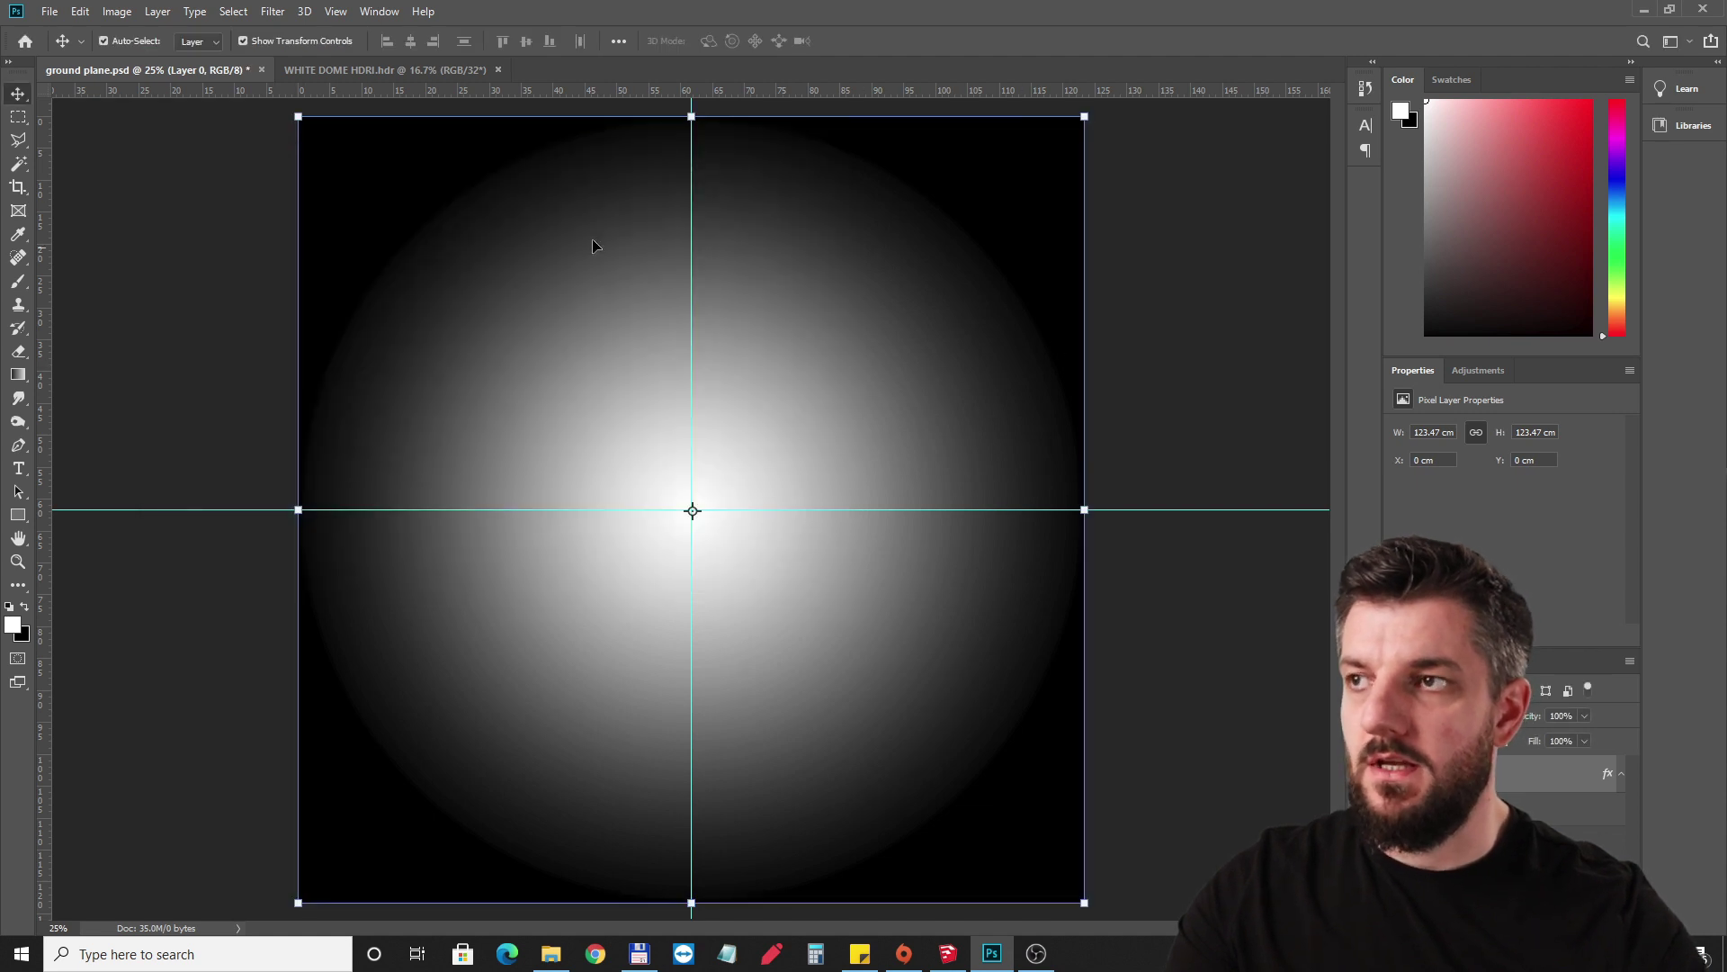
Review saving the WHITE DOME HDRI document in Radiance (*.HDR) format, and cancel without saving.
left_click(350, 70)
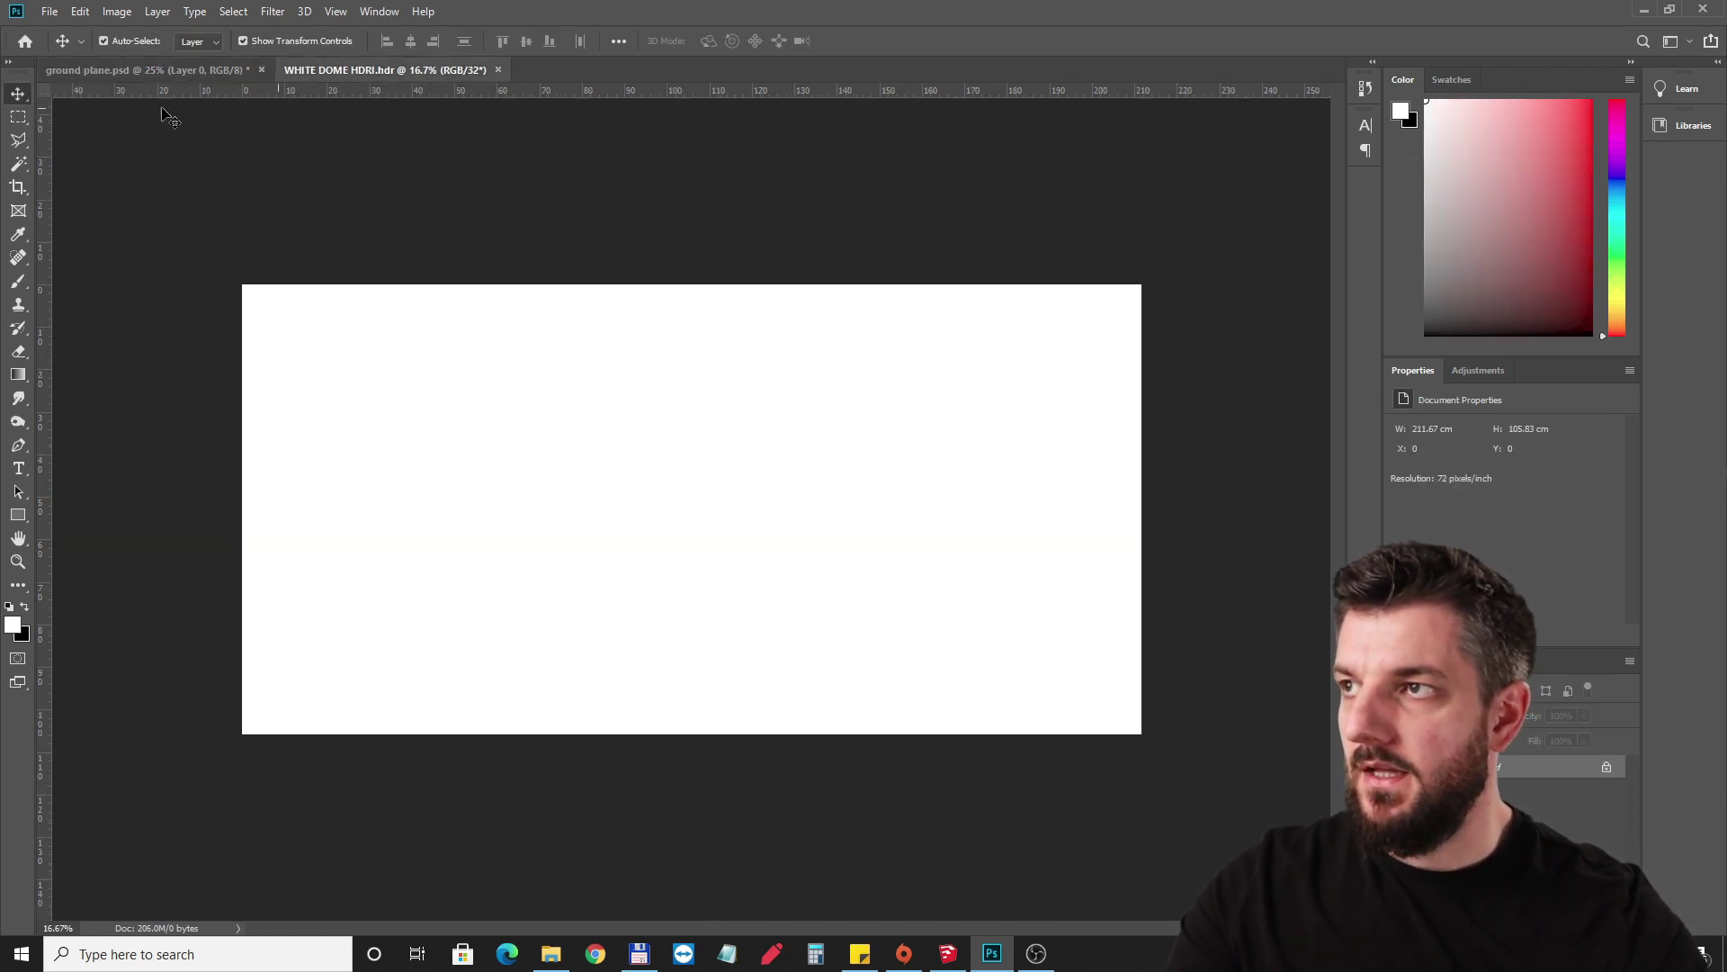
left_click(49, 11)
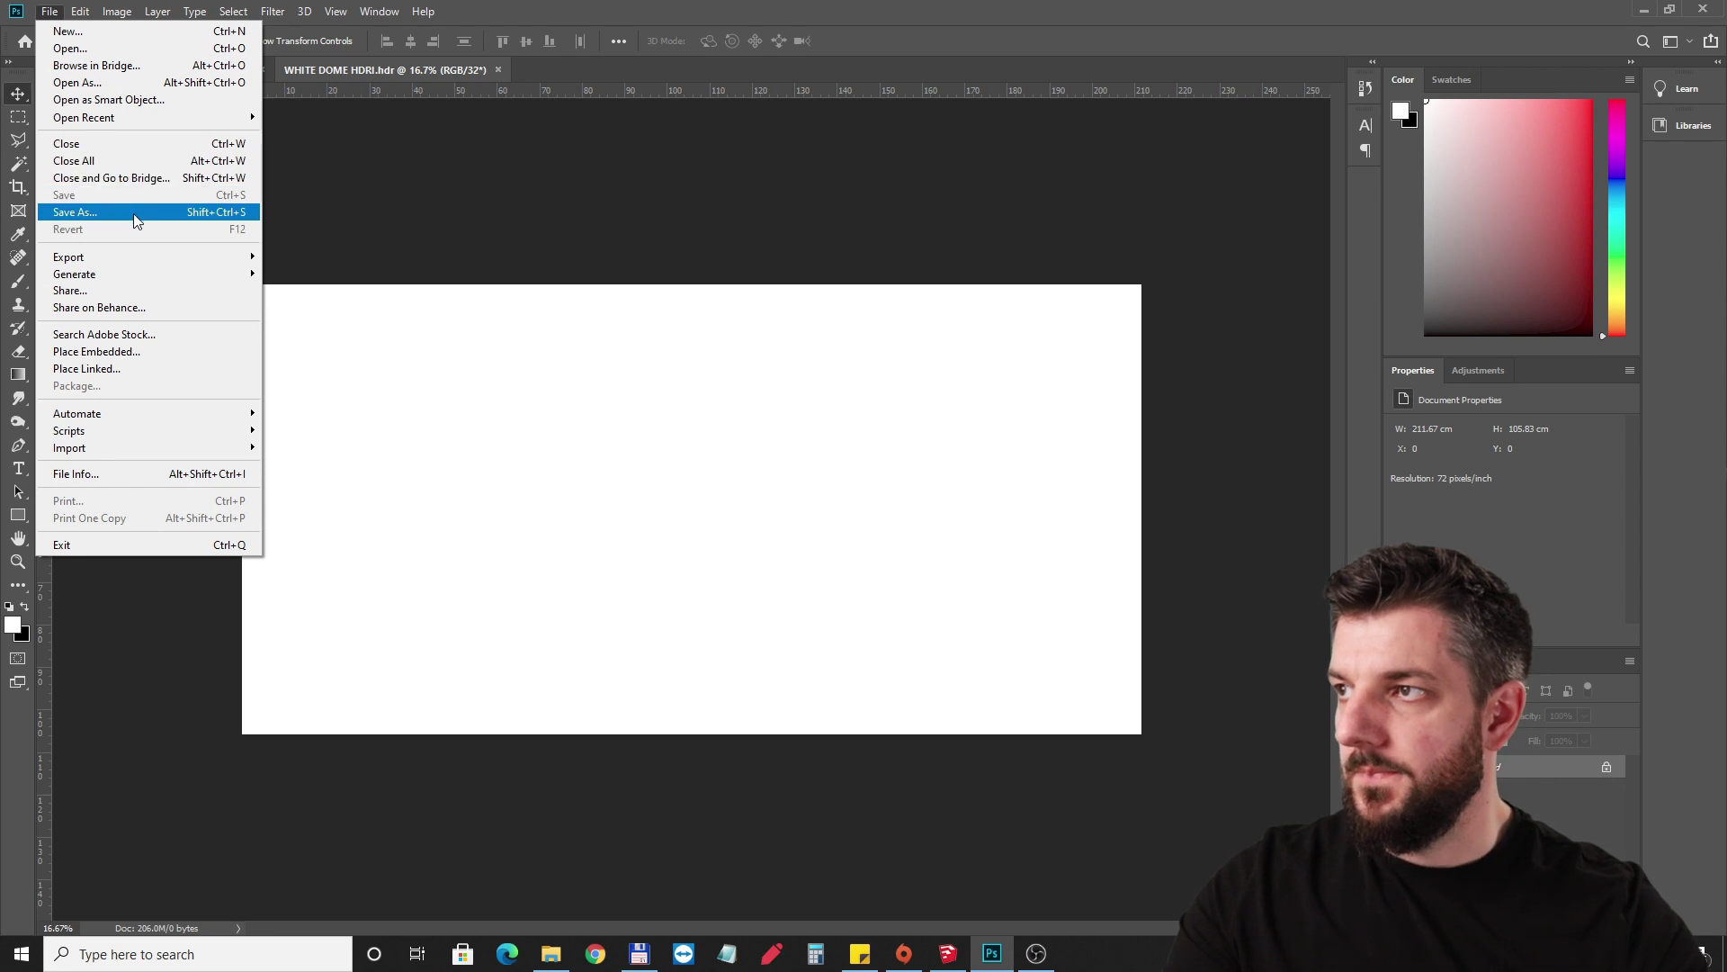
left_click(75, 212)
left_click(493, 526)
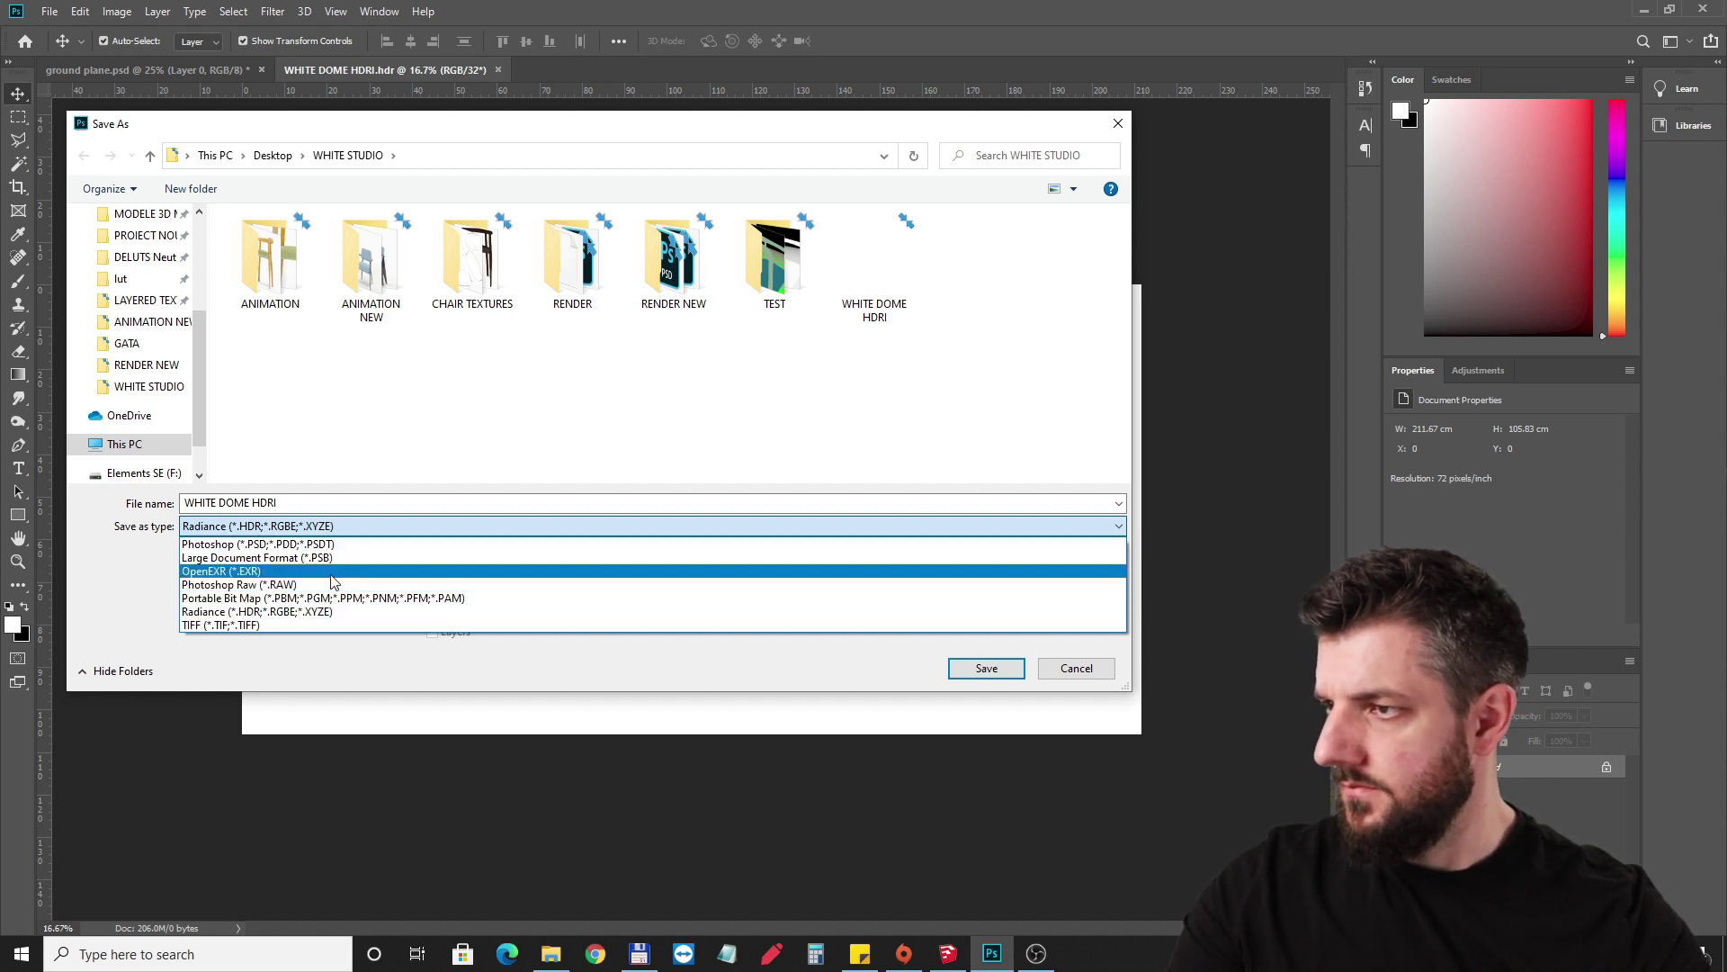
left_click(310, 612)
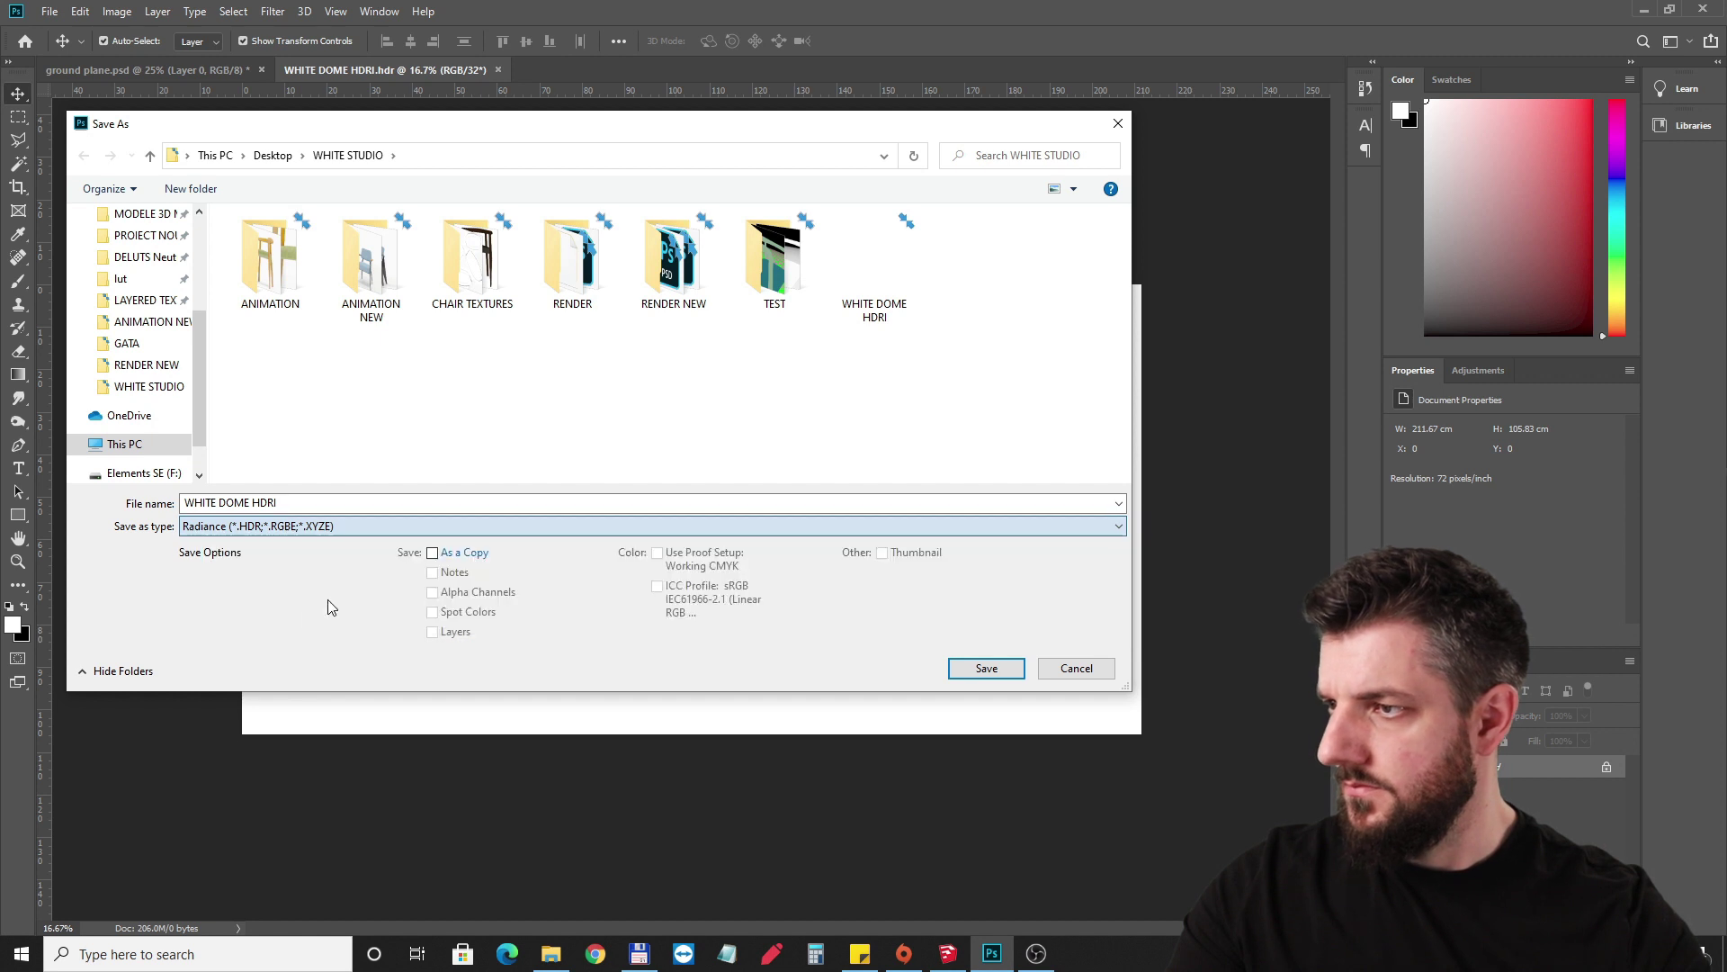
left_click(1077, 668)
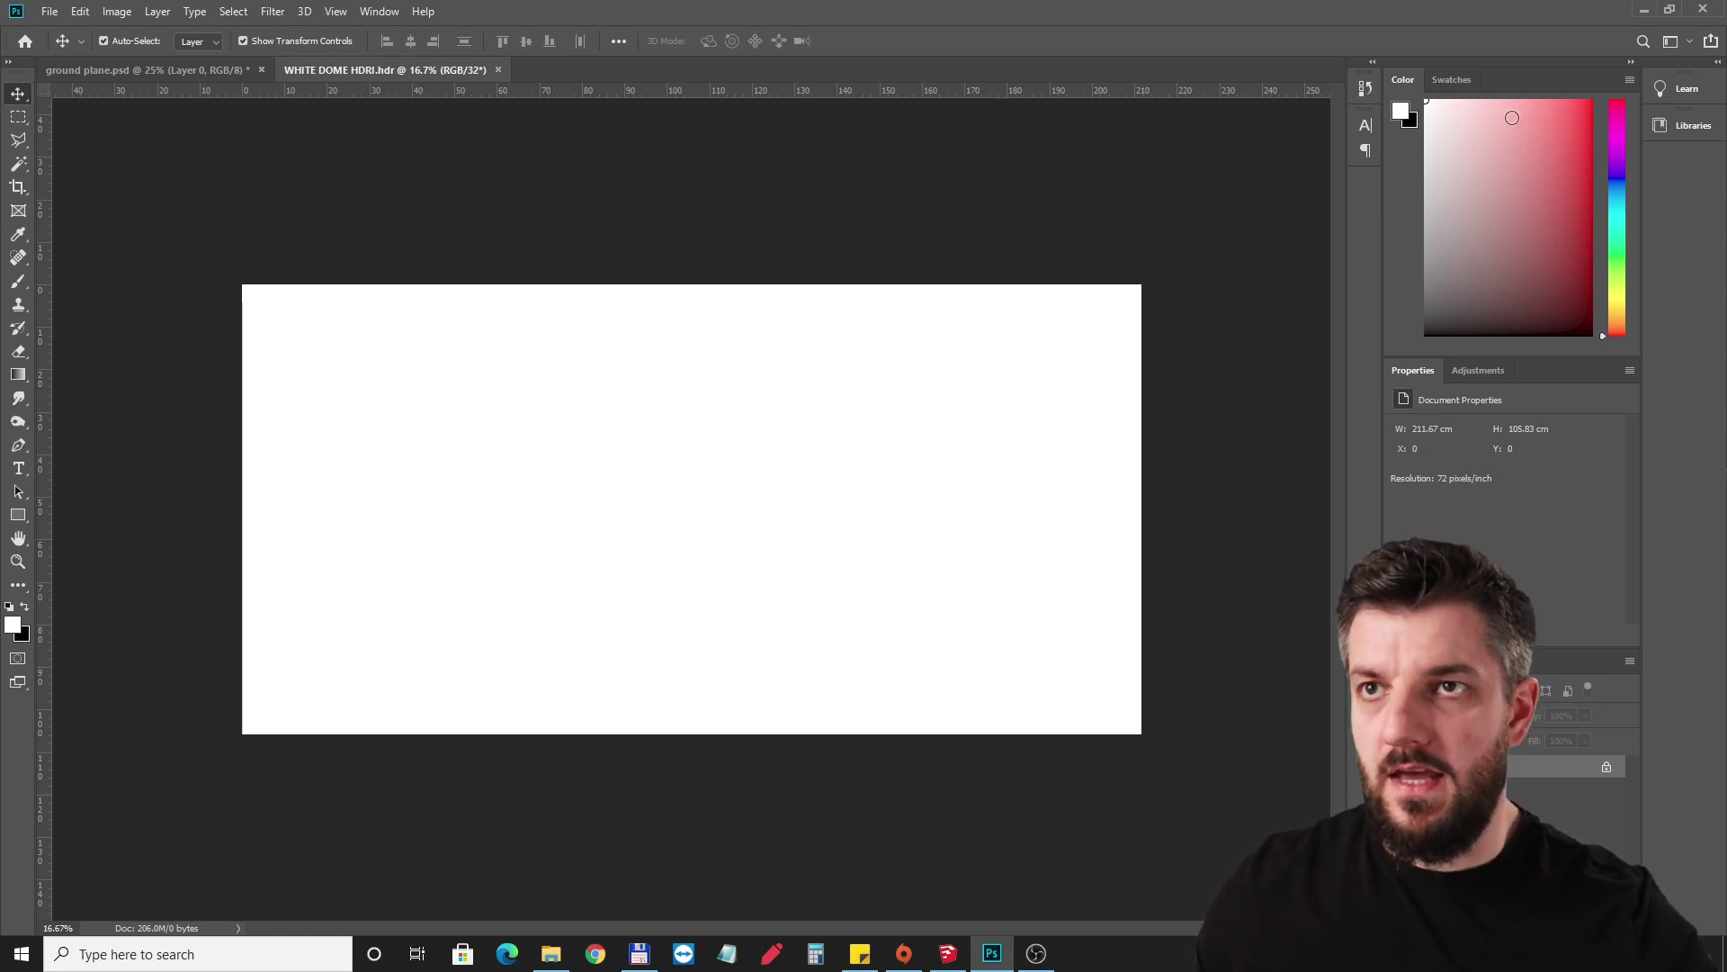
Close Photoshop without saving the open documents and return to the SketchUp WHITE STUDIO model.
left_click(1702, 9)
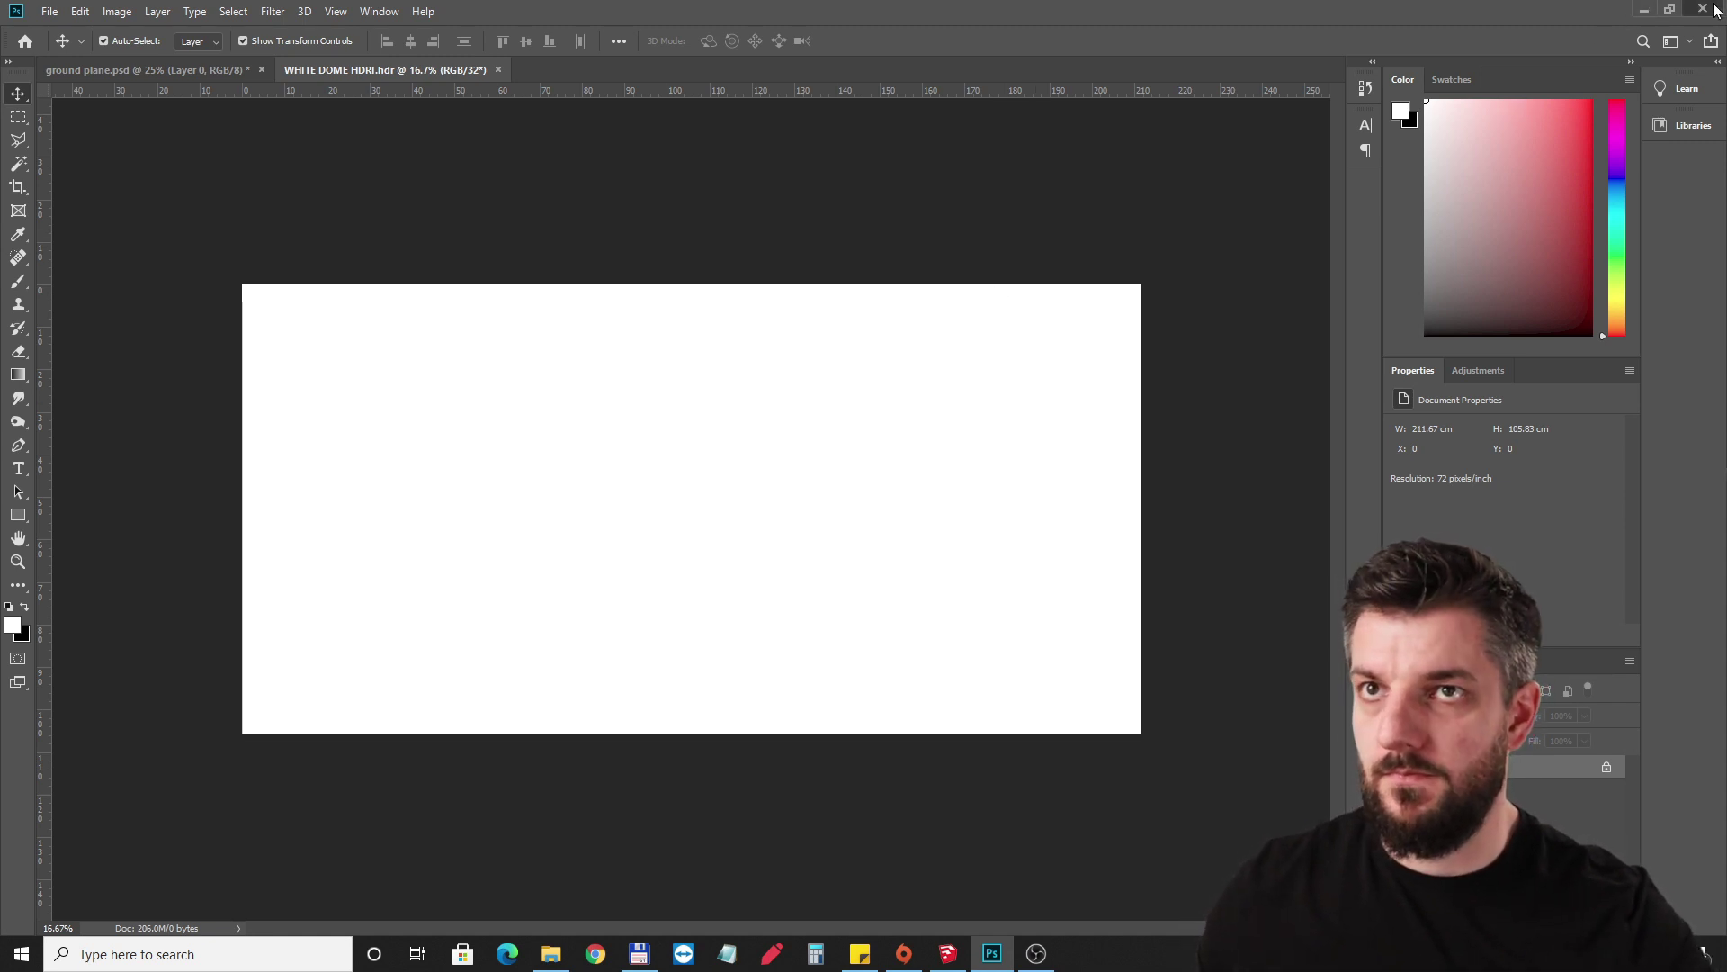
left_click(805, 354)
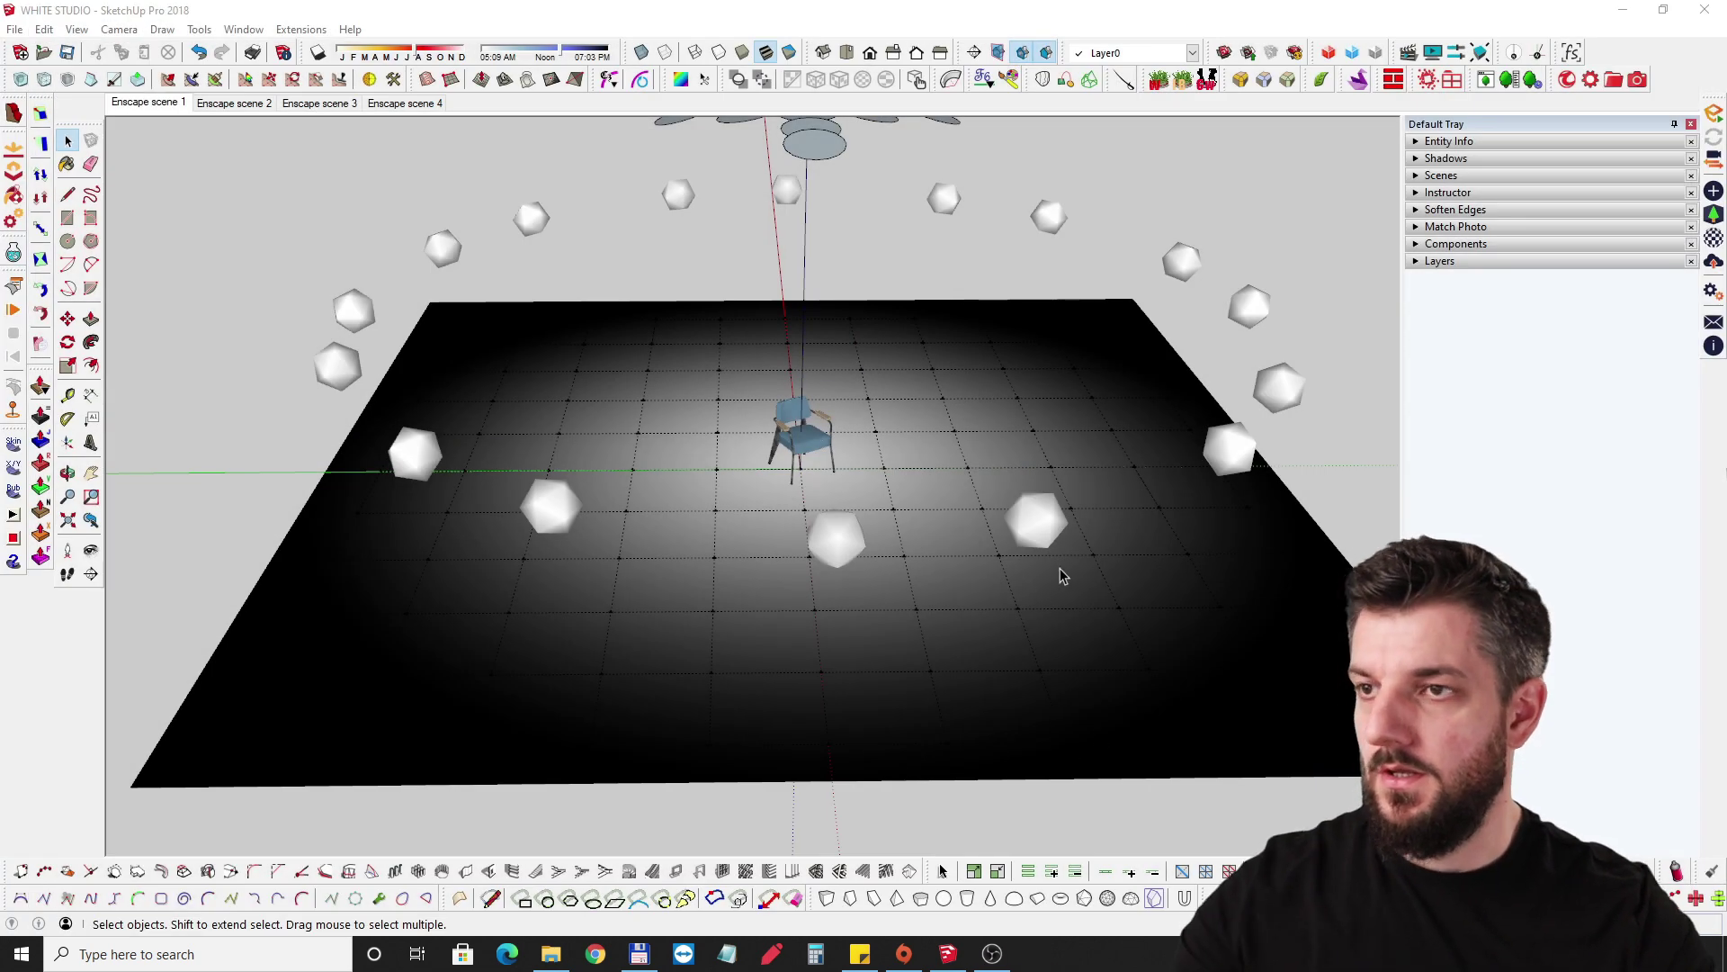
Select the ground plane in the SketchUp model and sample its material to examine the gradient texture.
mouse_move(1059, 575)
middle_mouse_down()
mouse_move(937, 575)
mouse_move(926, 540)
mouse_move(877, 540)
mouse_move(971, 687)
mouse_move(921, 593)
middle_mouse_up()
scroll(927, 504, "down", 3)
left_click(1005, 744)
scroll(1071, 586, "up", 2)
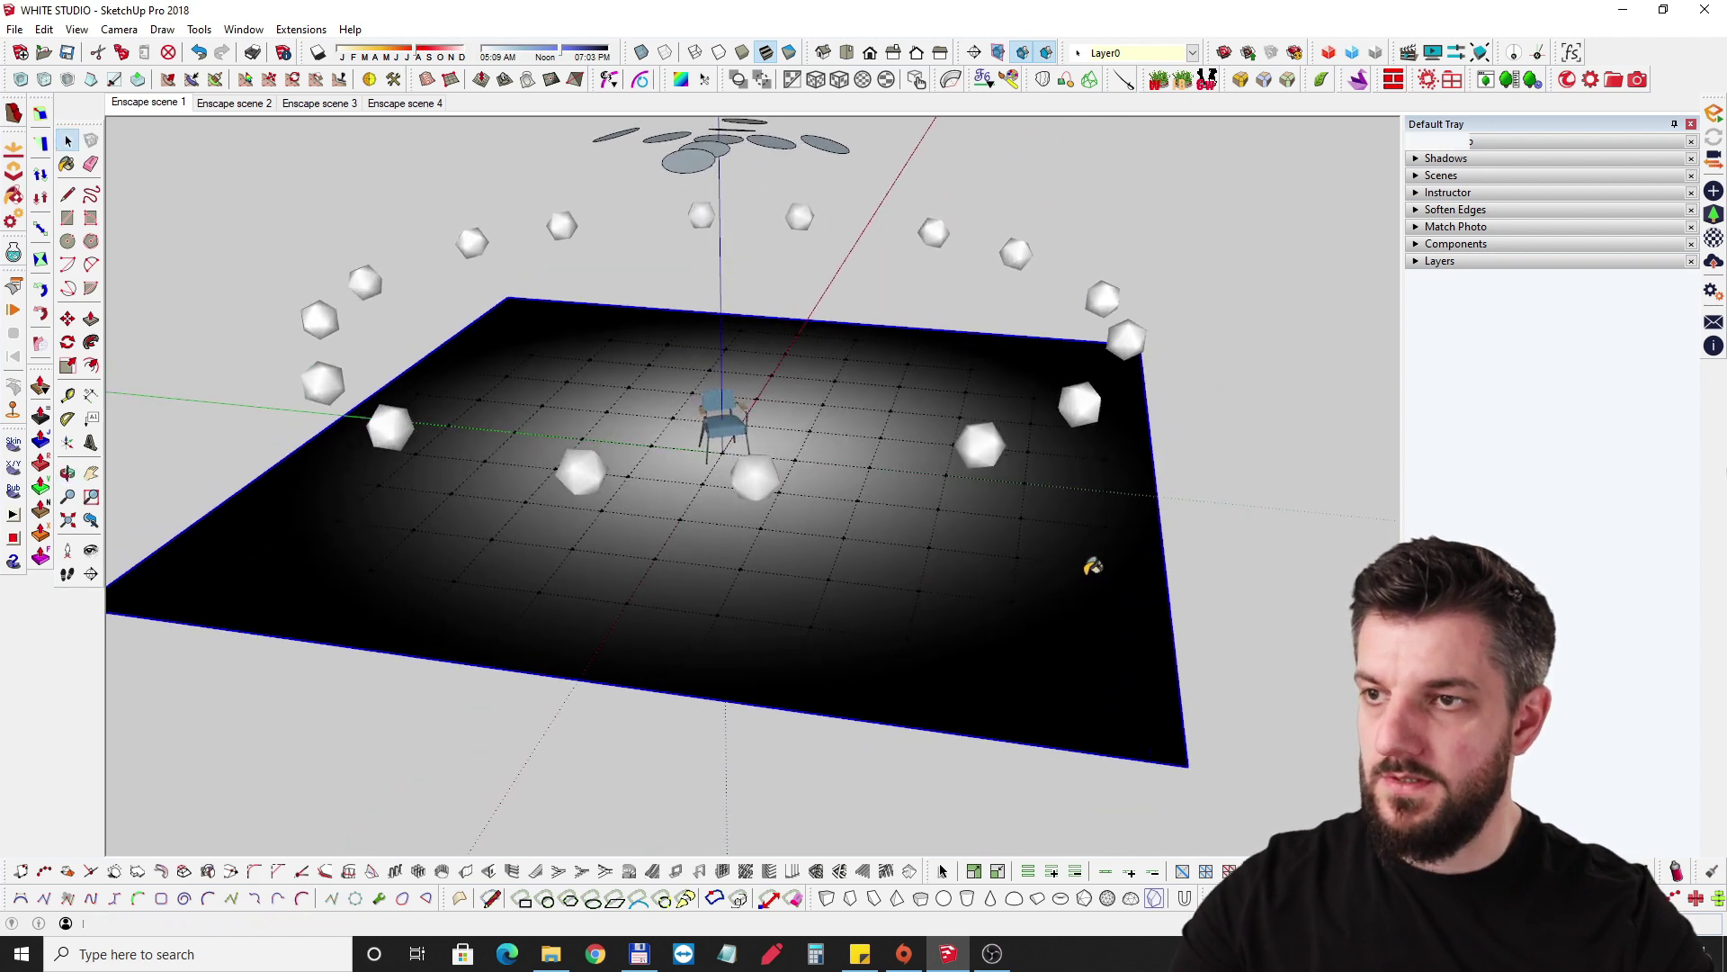
key("b")
left_click(1110, 516, "alt")
Select the ring of sphere lights around the chair and hide the lights layer.
middle_click_drag(989, 449, 868, 346)
middle_click_drag(1154, 319, 995, 397)
left_click(1091, 387)
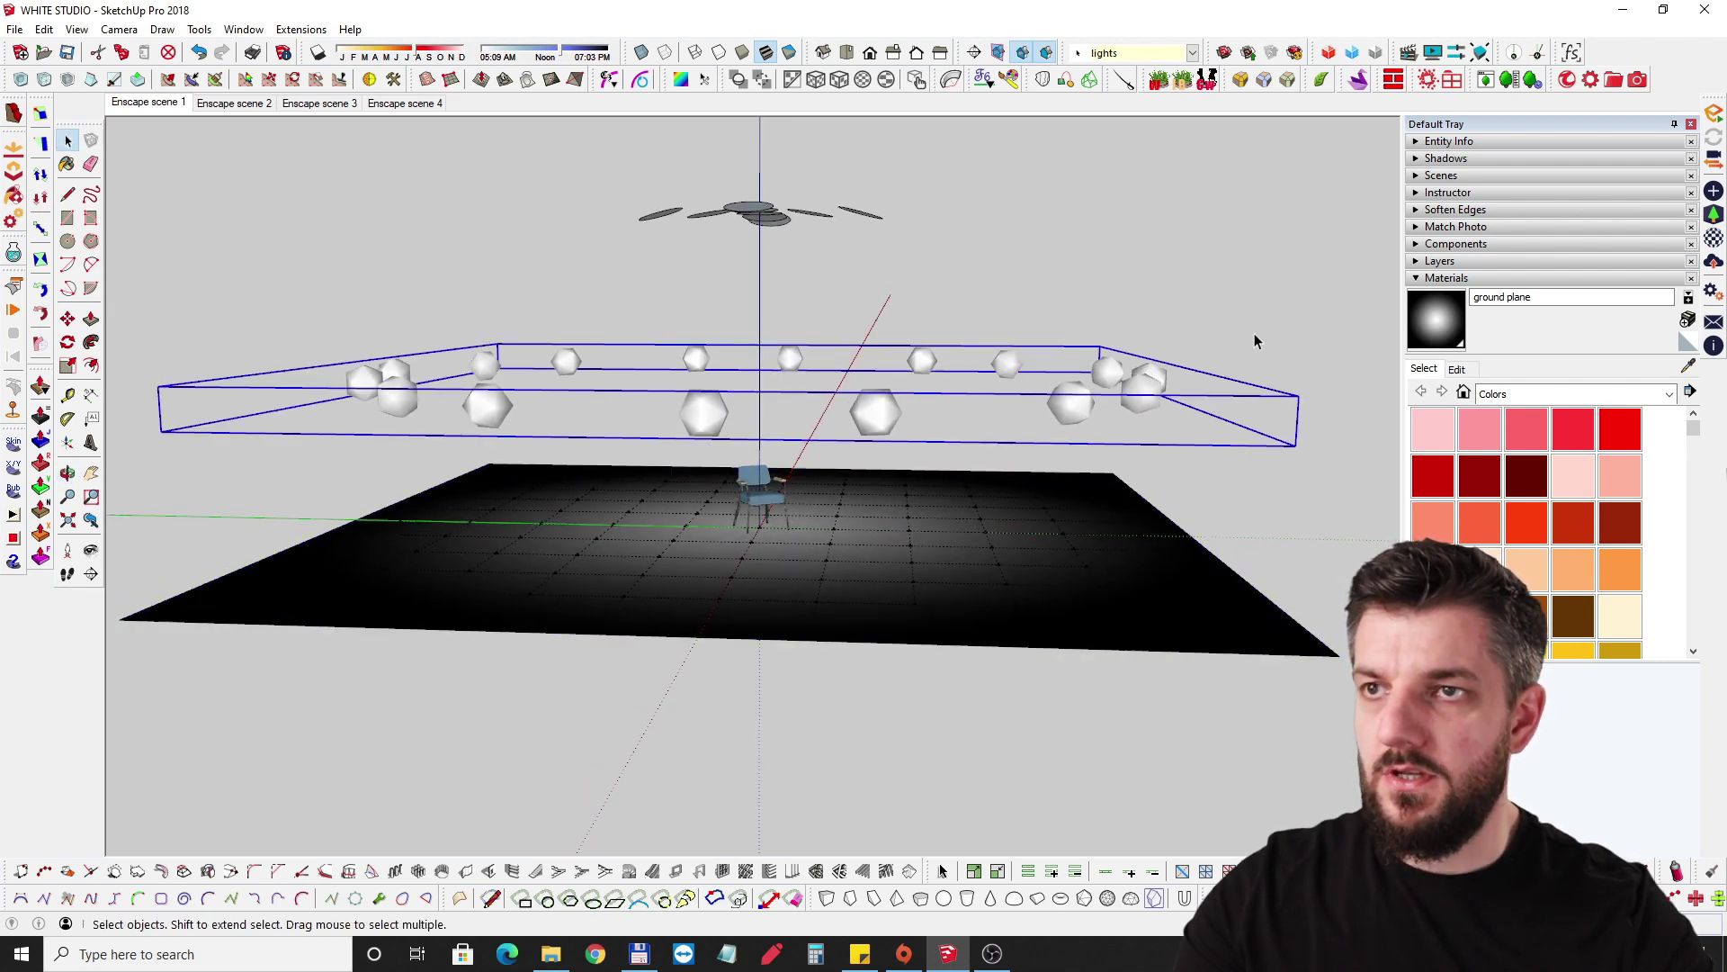
left_click(1484, 277)
left_click(1444, 261)
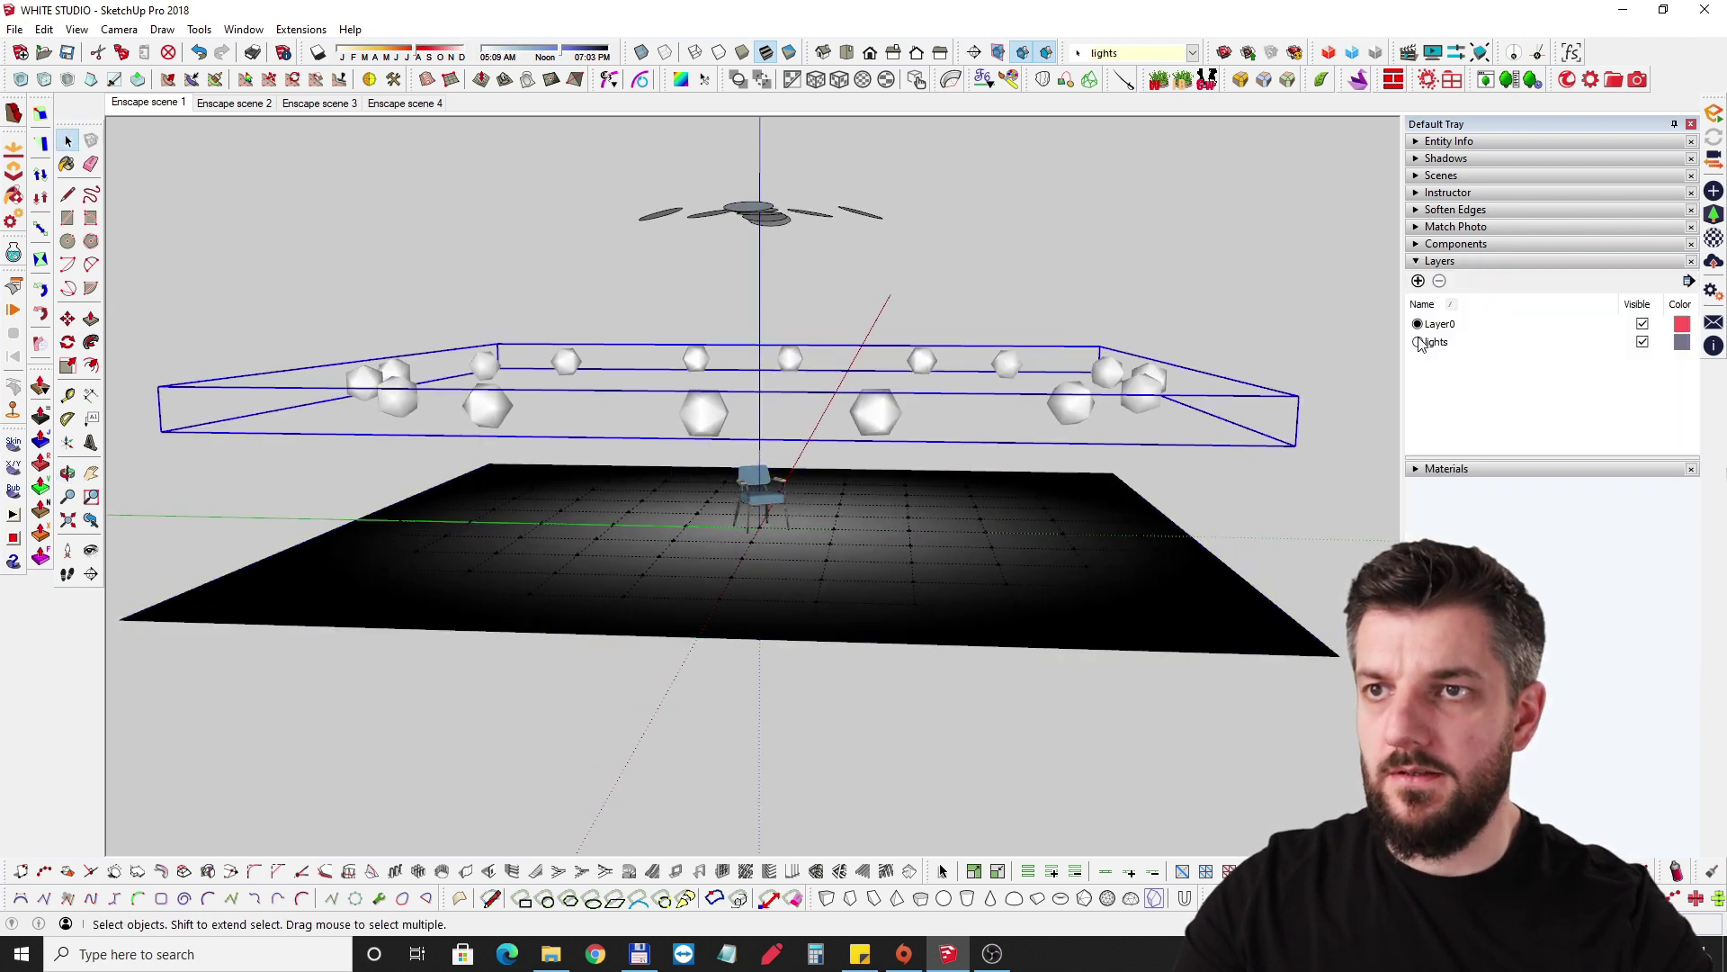
left_click(1643, 343)
Assign the group of overhead disc lights above the chair to the lights layer.
middle_click_drag(1245, 351, 994, 332)
left_click(690, 217)
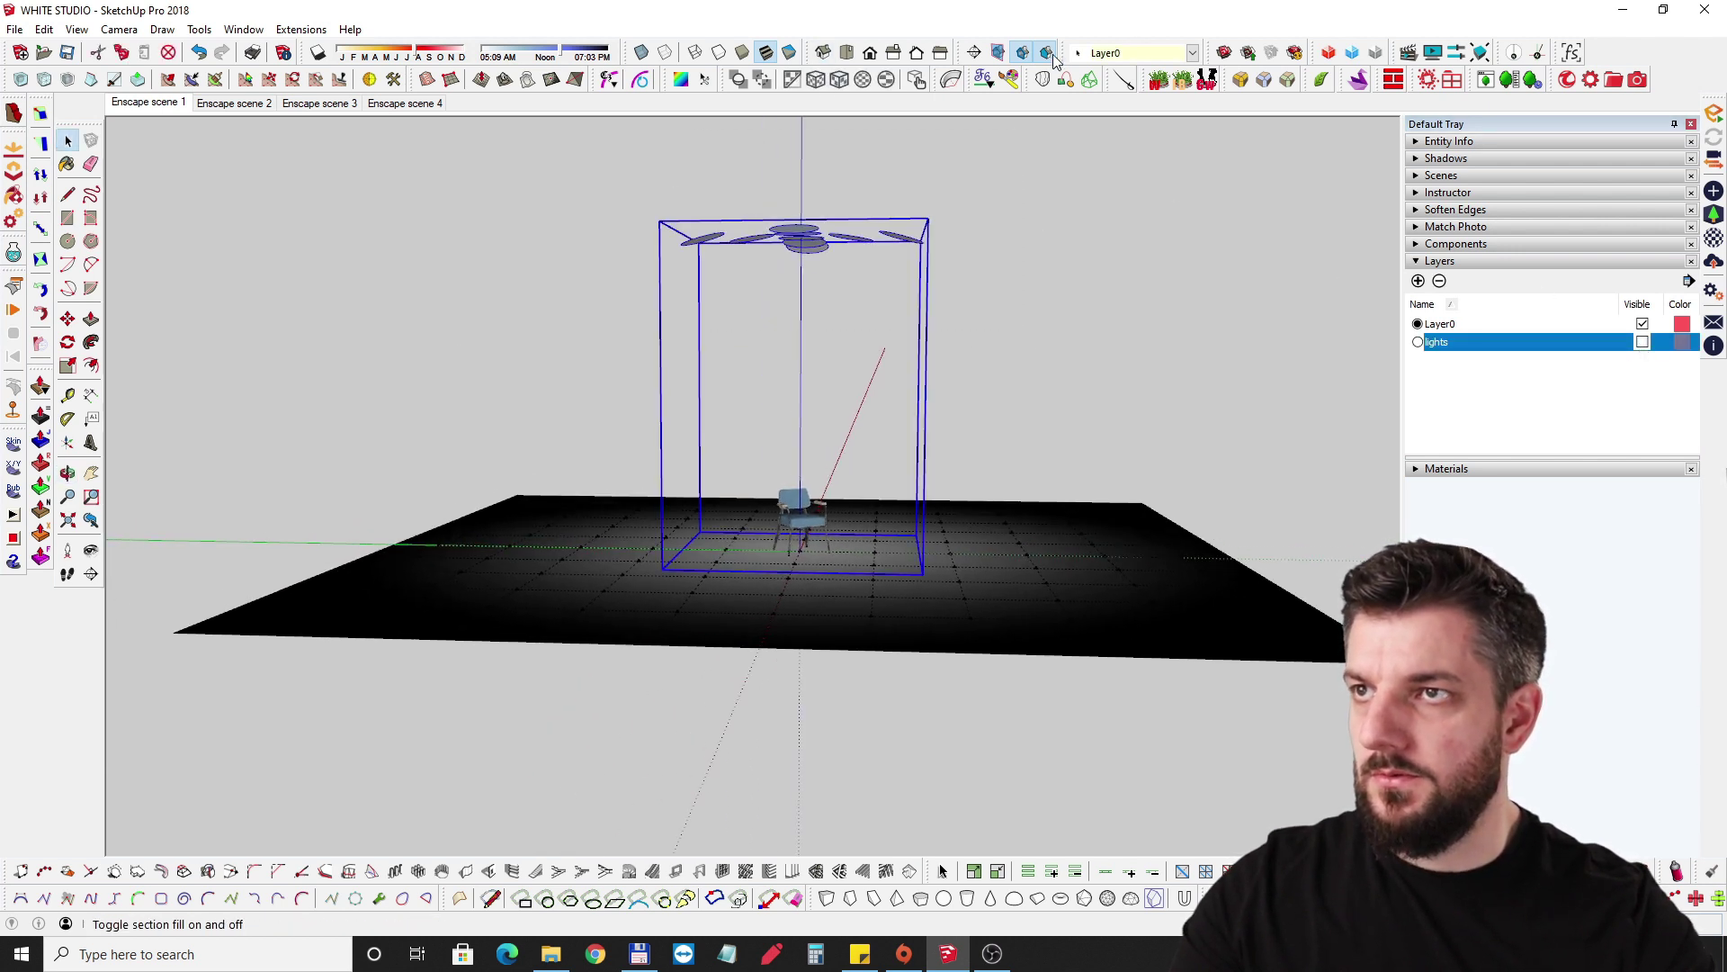
left_click(1129, 53)
left_click(1123, 87)
Show the chair scene in Enscape, close its Help, and shrink the render window to float over the model.
middle_click_drag(937, 462, 969, 477)
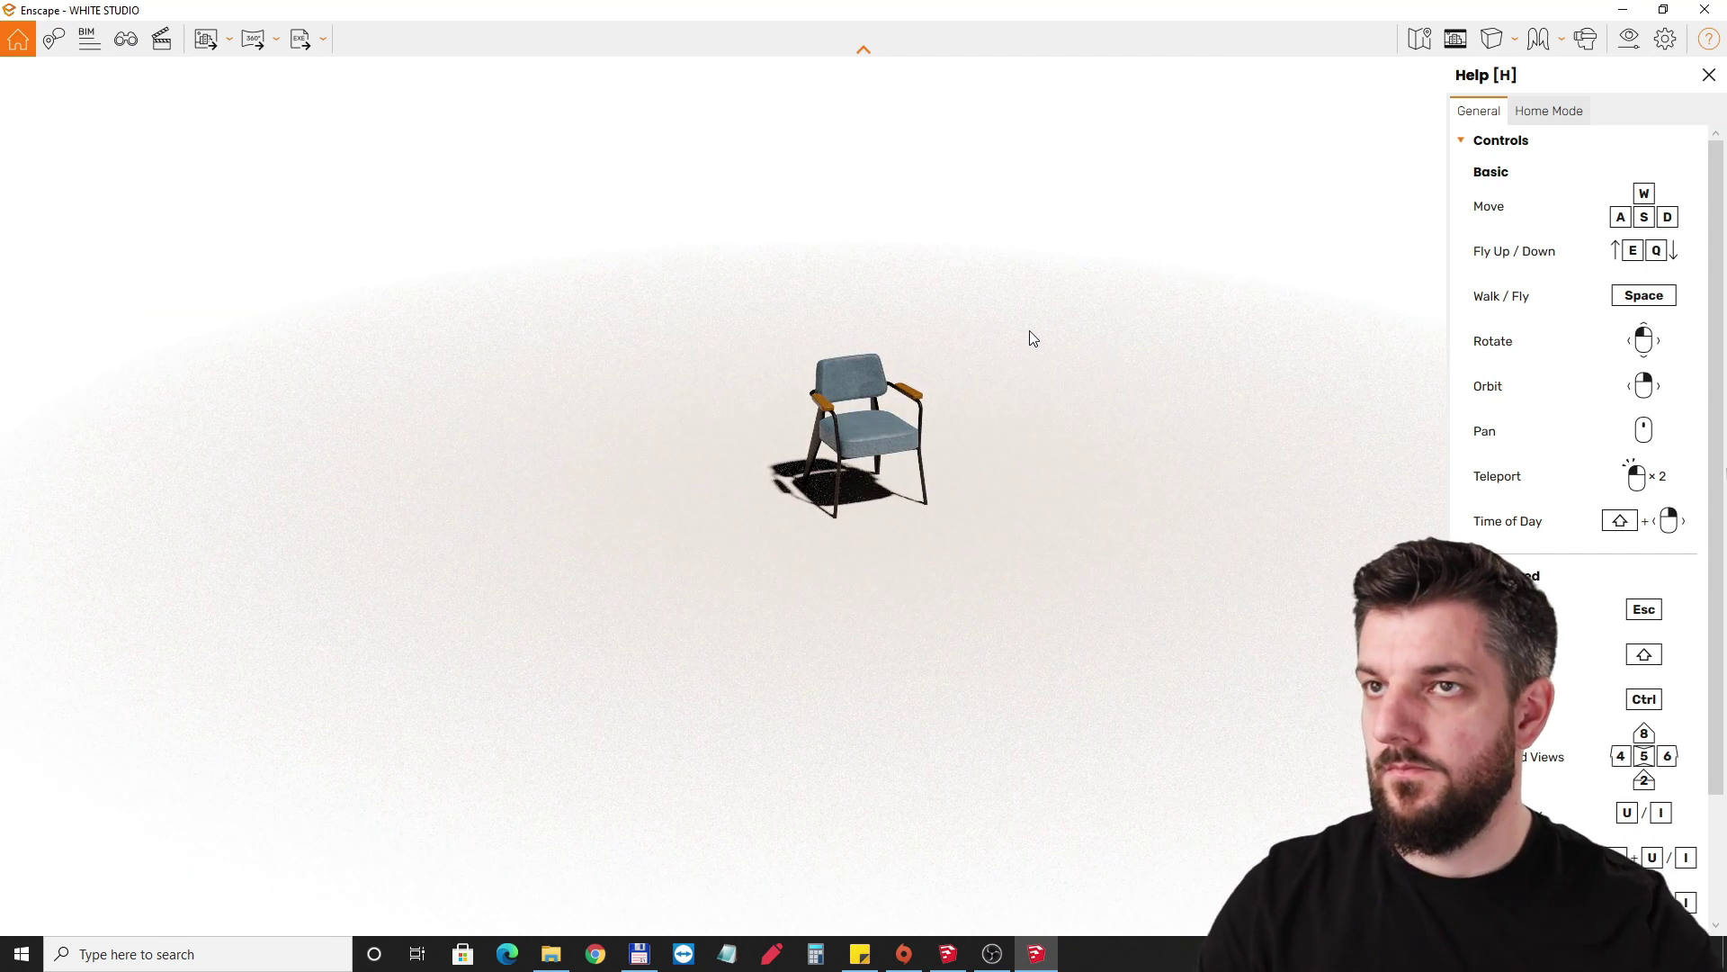
left_click(1708, 75)
mouse_move(1192, 17)
left_mouse_down()
mouse_move(1176, 58)
mouse_move(1003, 140)
left_mouse_up()
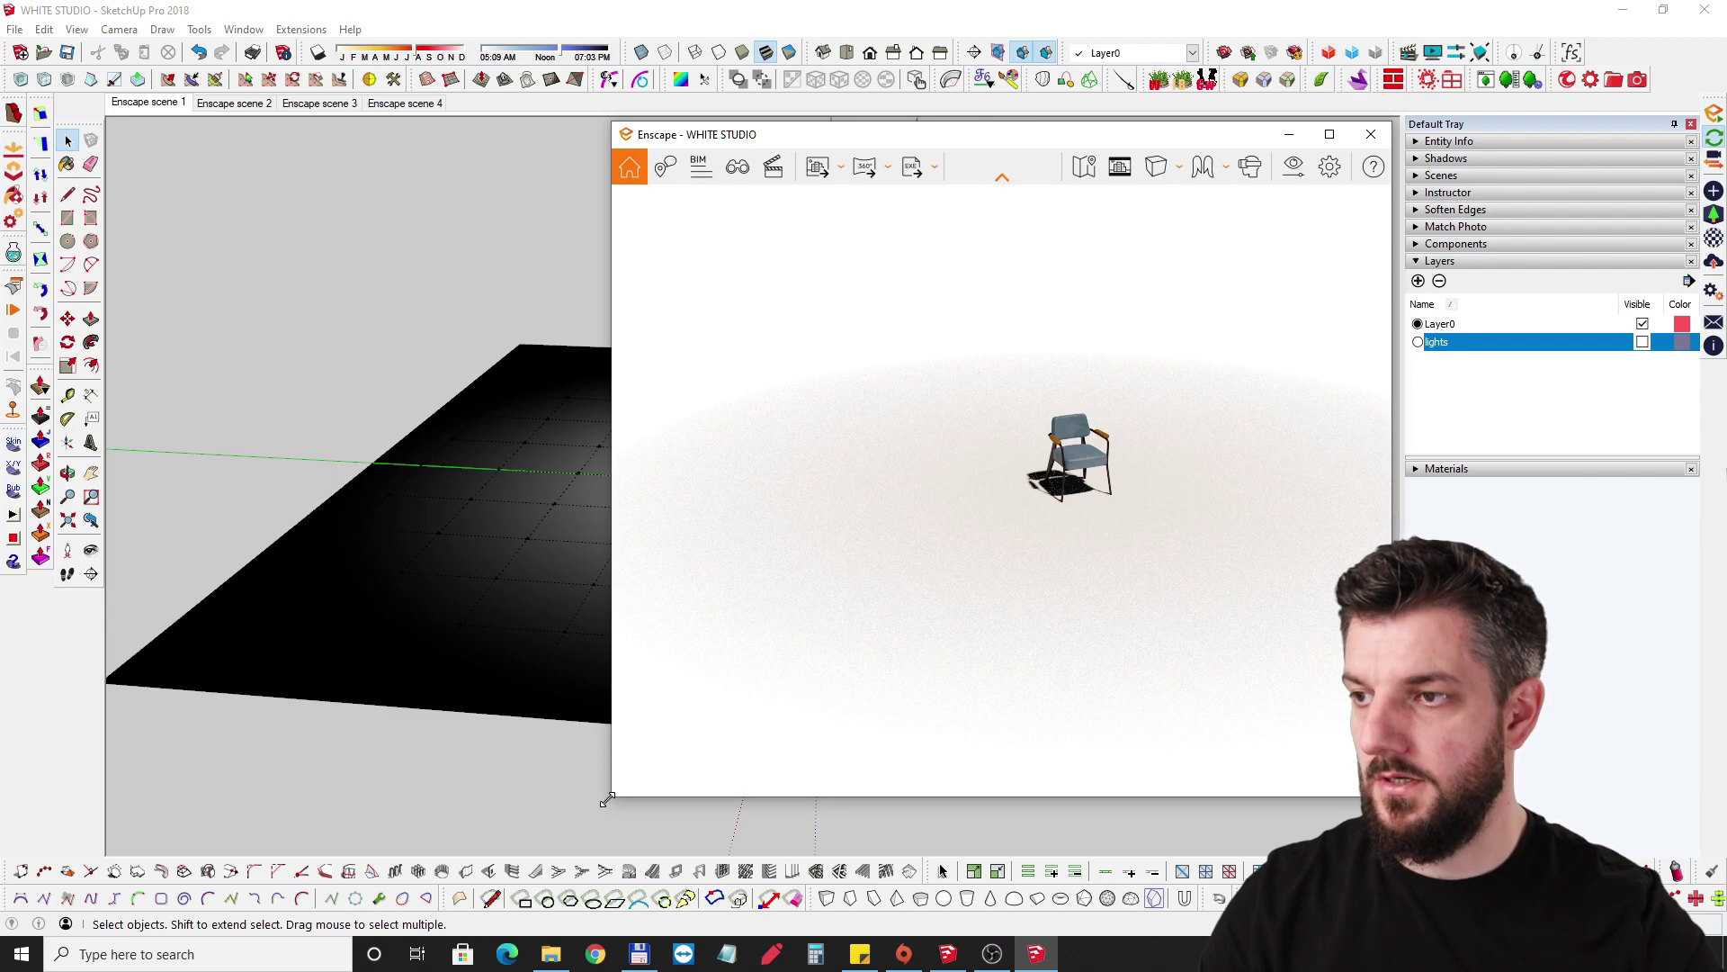
left_click_drag(607, 799, 894, 460)
Frame the chair close up in the Enscape view and enlarge the render window slightly.
scroll(1172, 295, "up", 5)
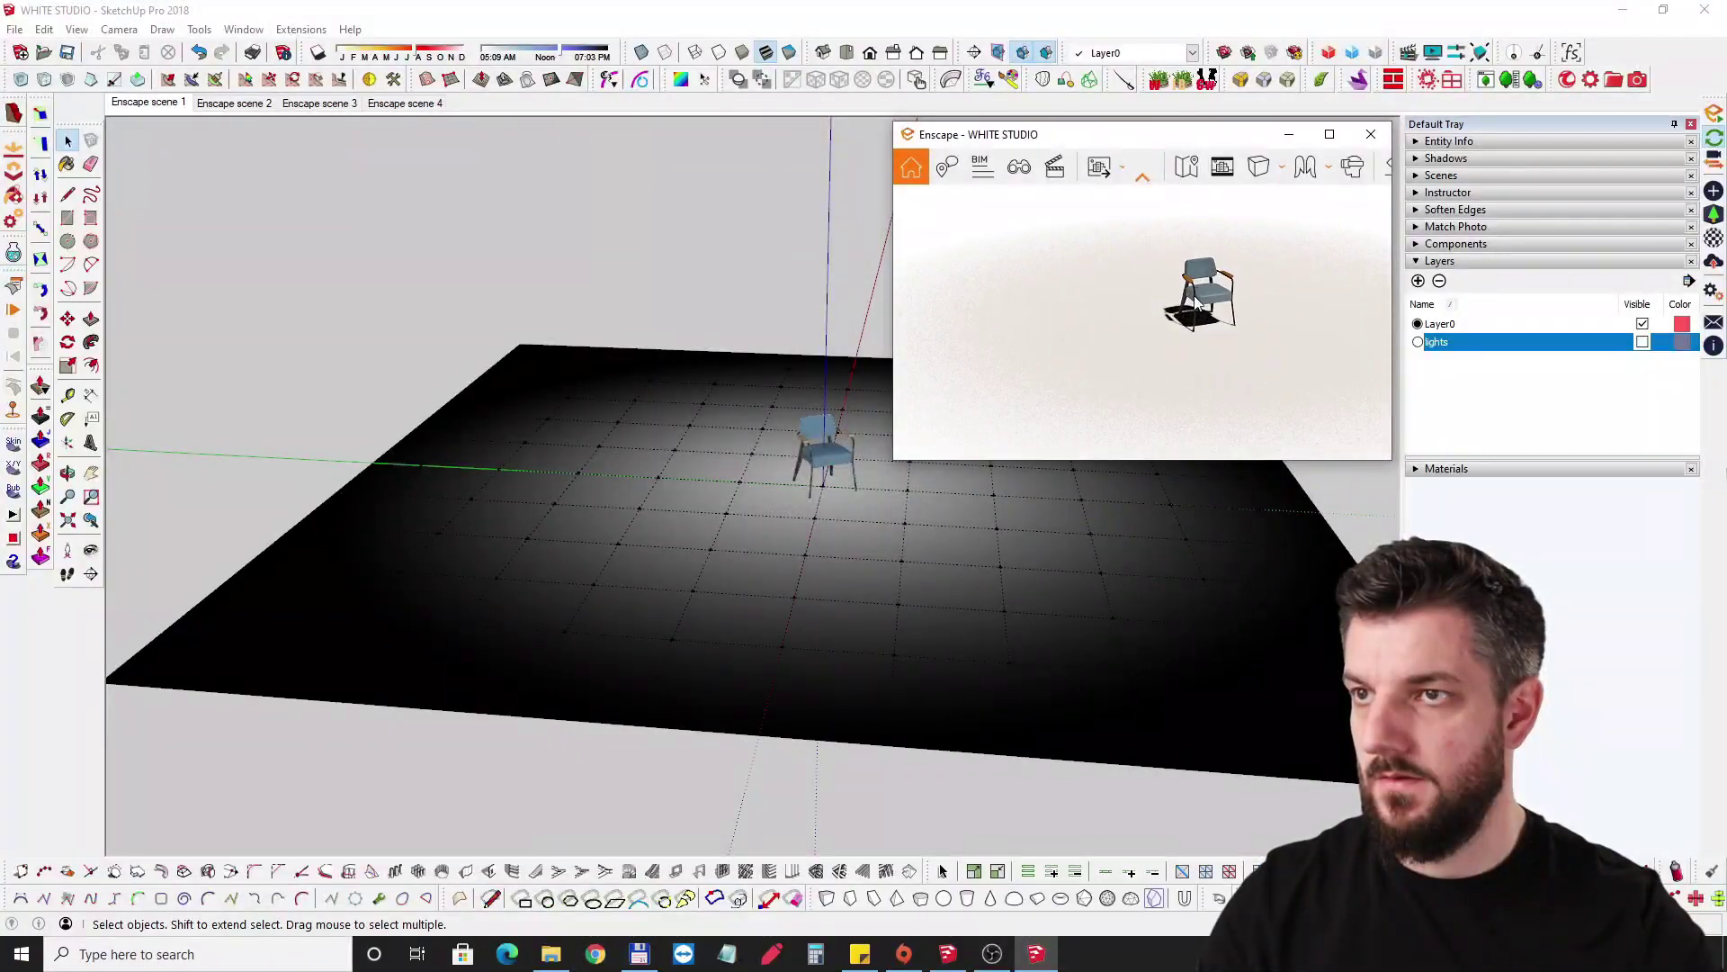
left_click_drag(1172, 295, 1376, 199)
scroll(1191, 302, "down", 3)
scroll(1175, 299, "up", 2)
left_click_drag(1174, 300, 1201, 297)
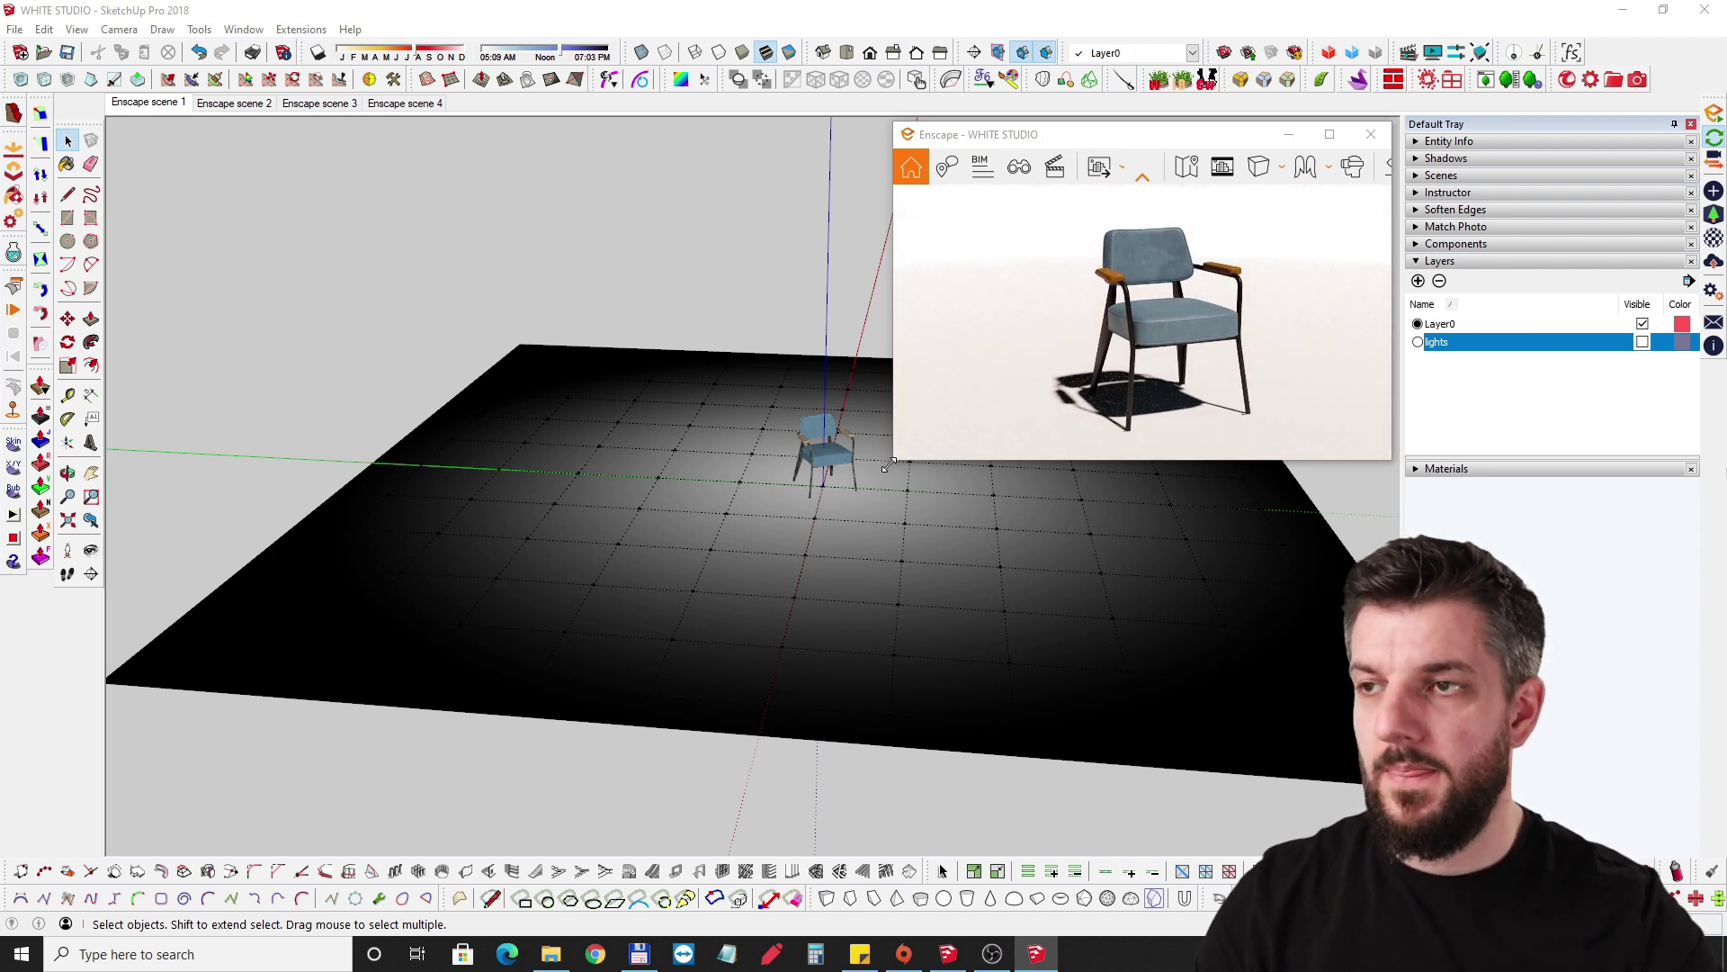
left_click_drag(889, 464, 781, 546)
left_click_drag(1091, 142, 1083, 142)
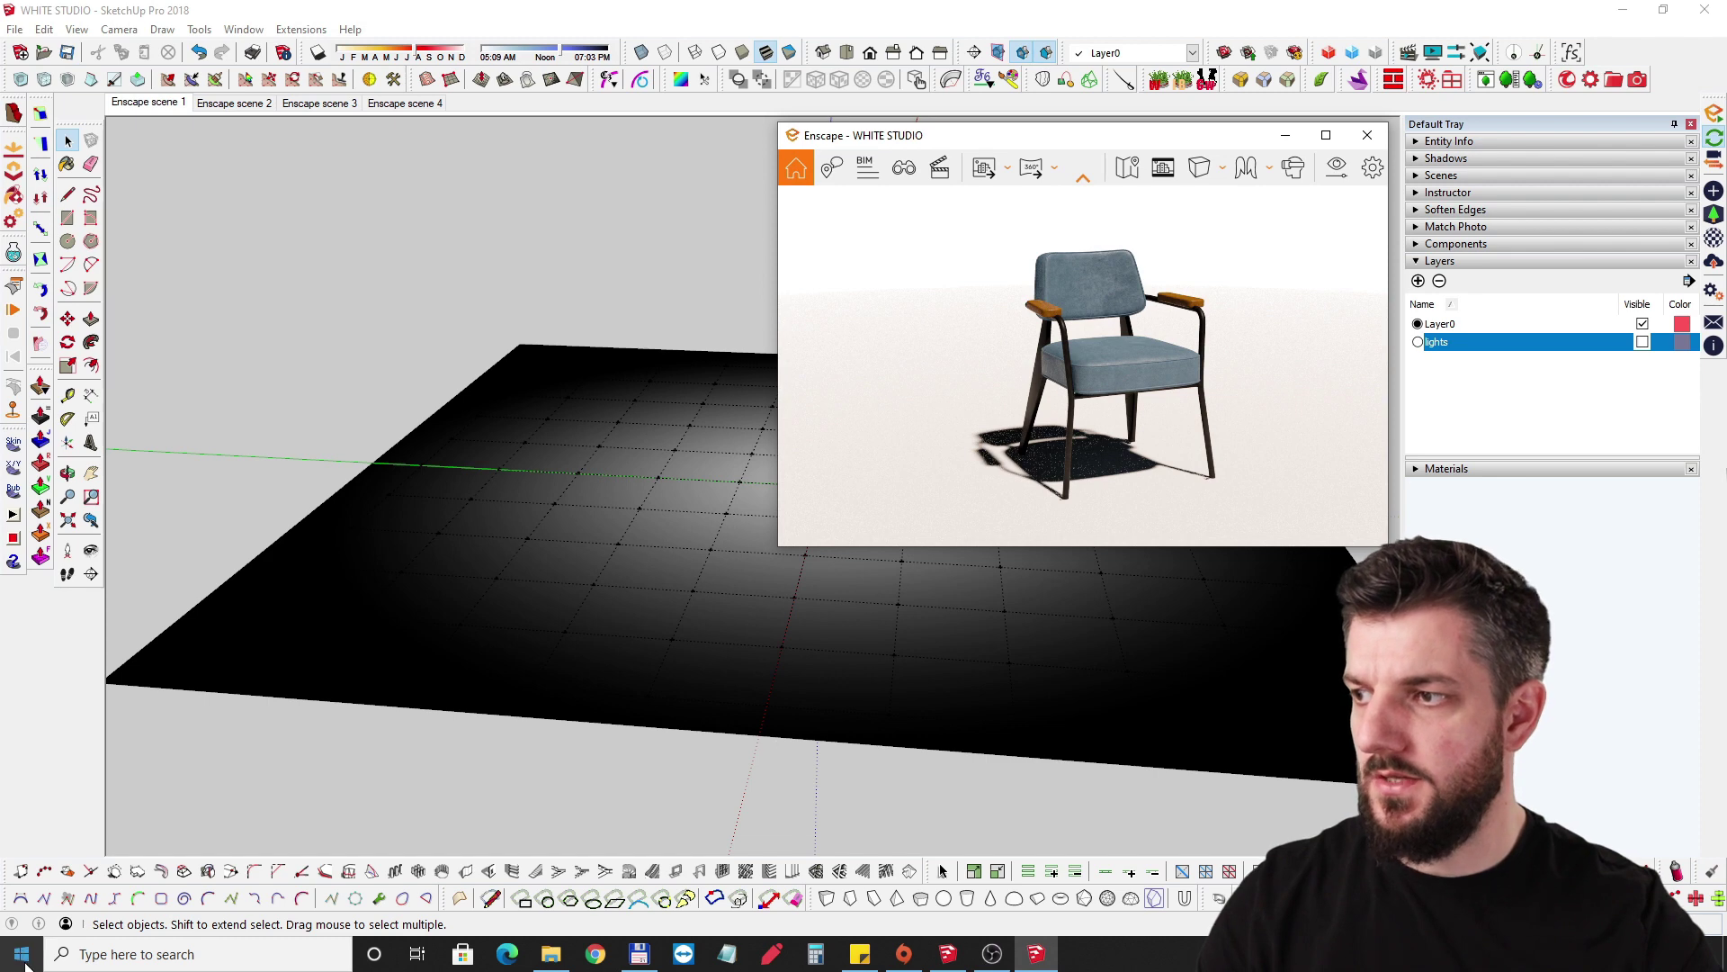
Search Windows for the TurboTop app and launch it.
left_click(81, 956)
type("ALWAY")
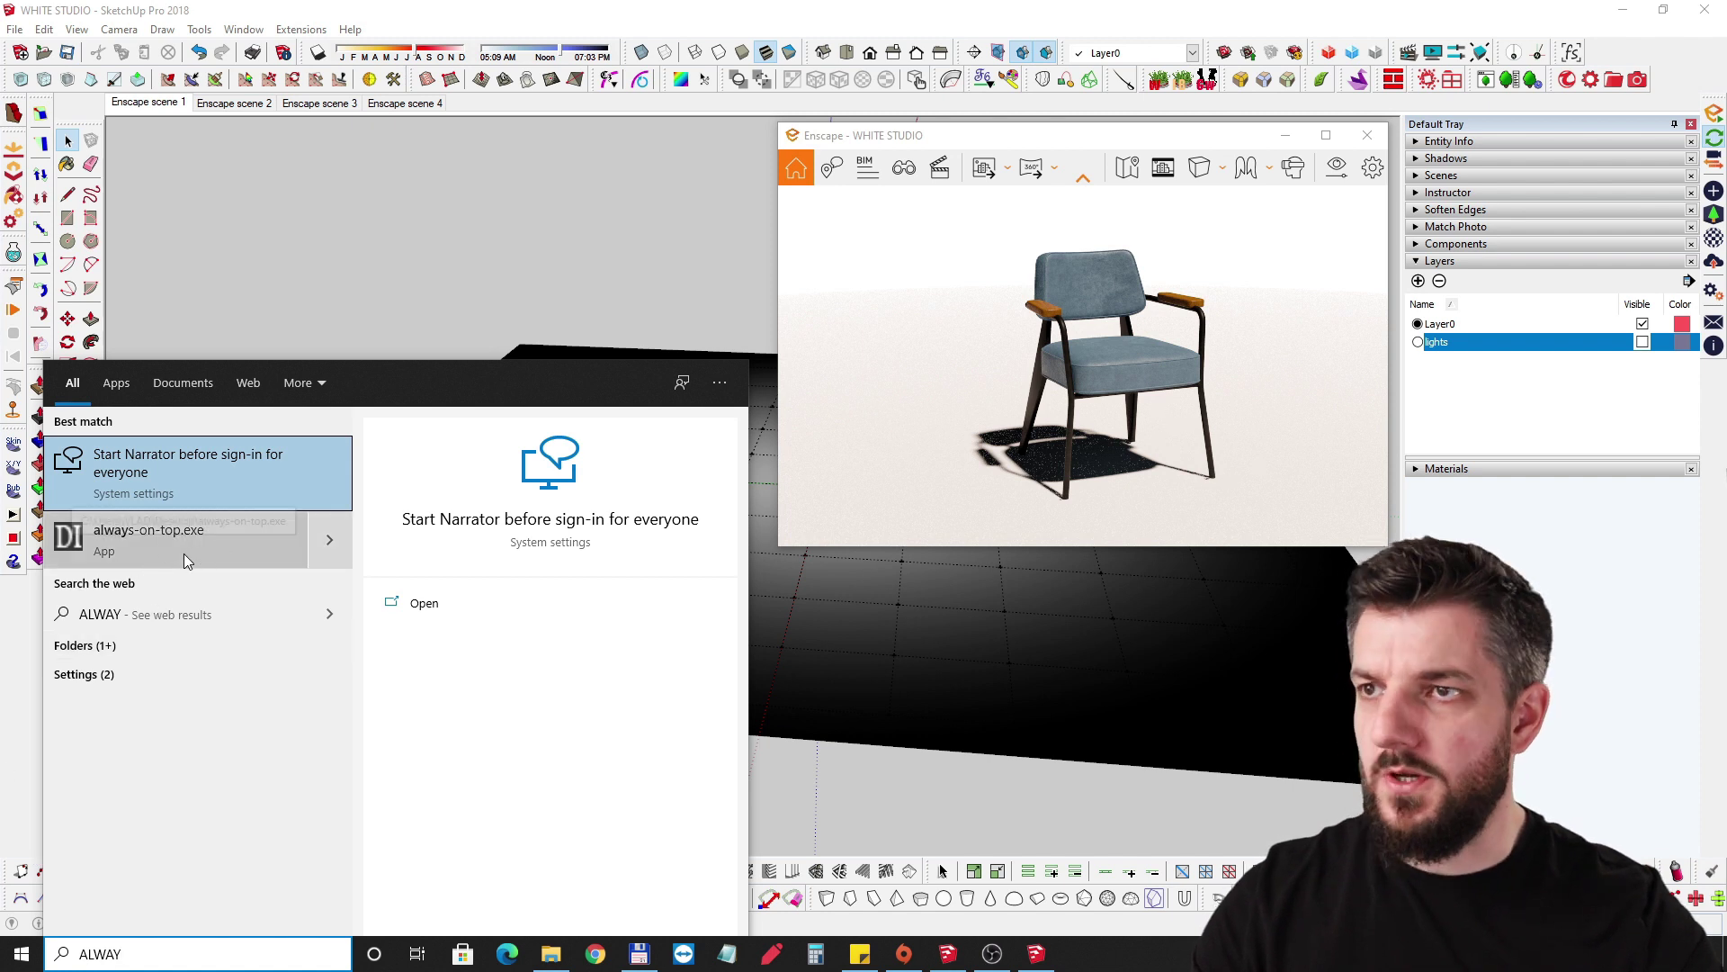
left_click_drag(147, 956, 3, 949)
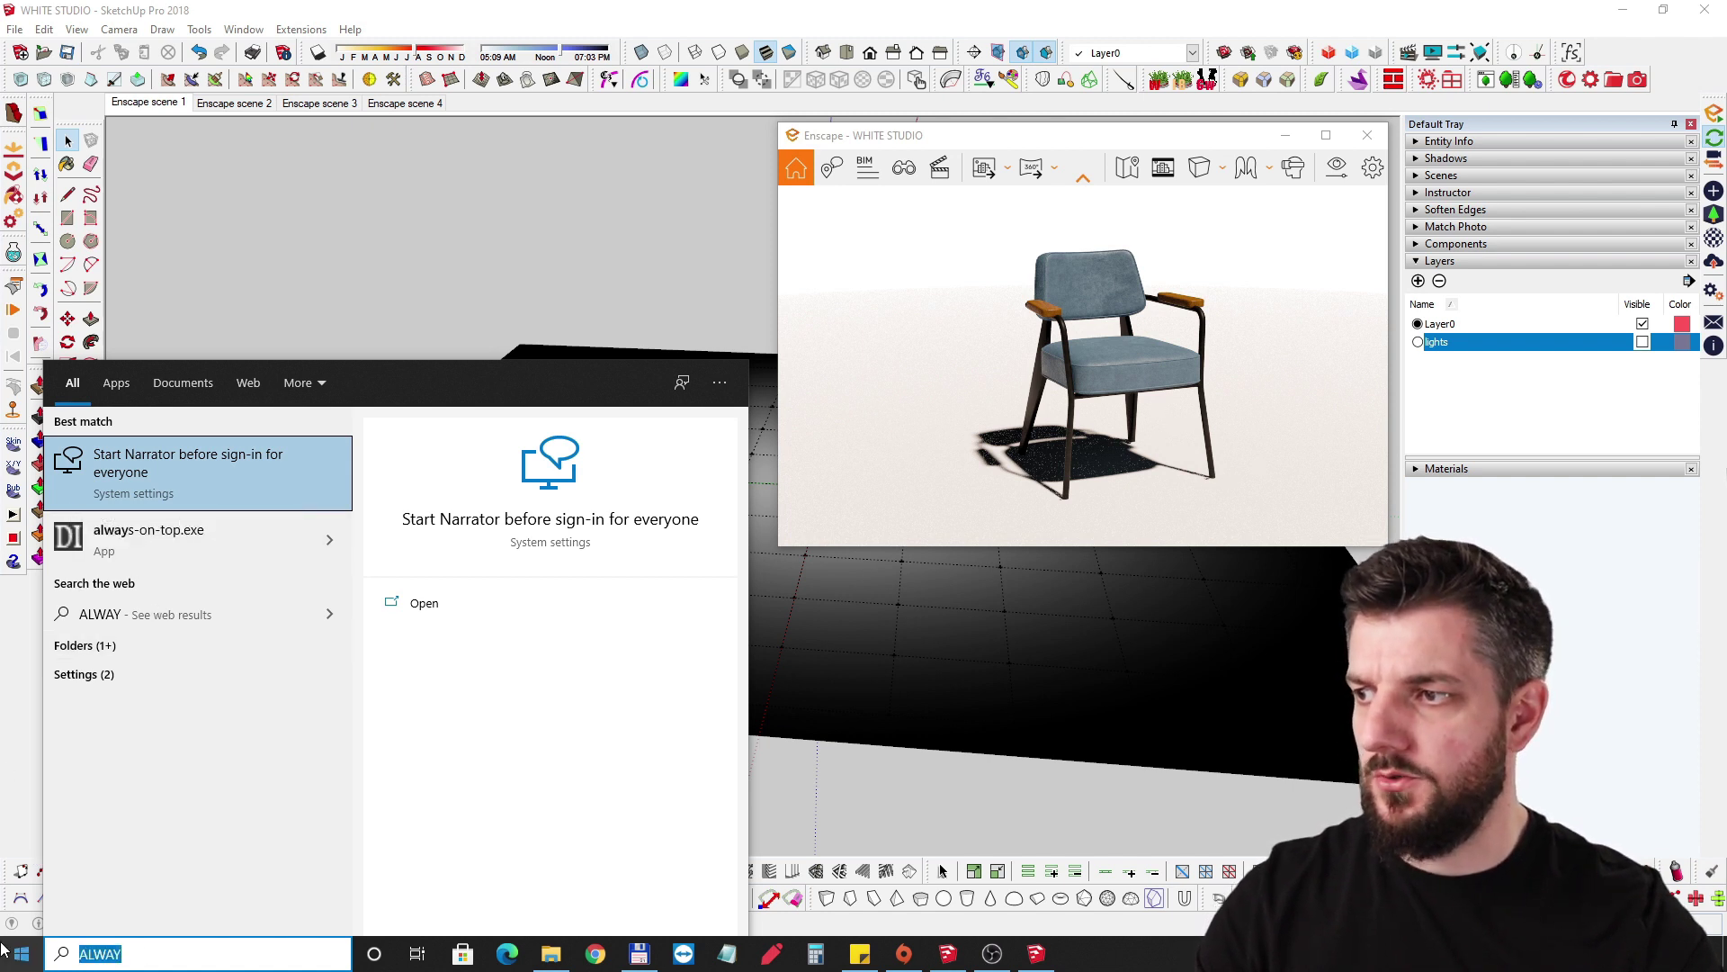
type("TURBO")
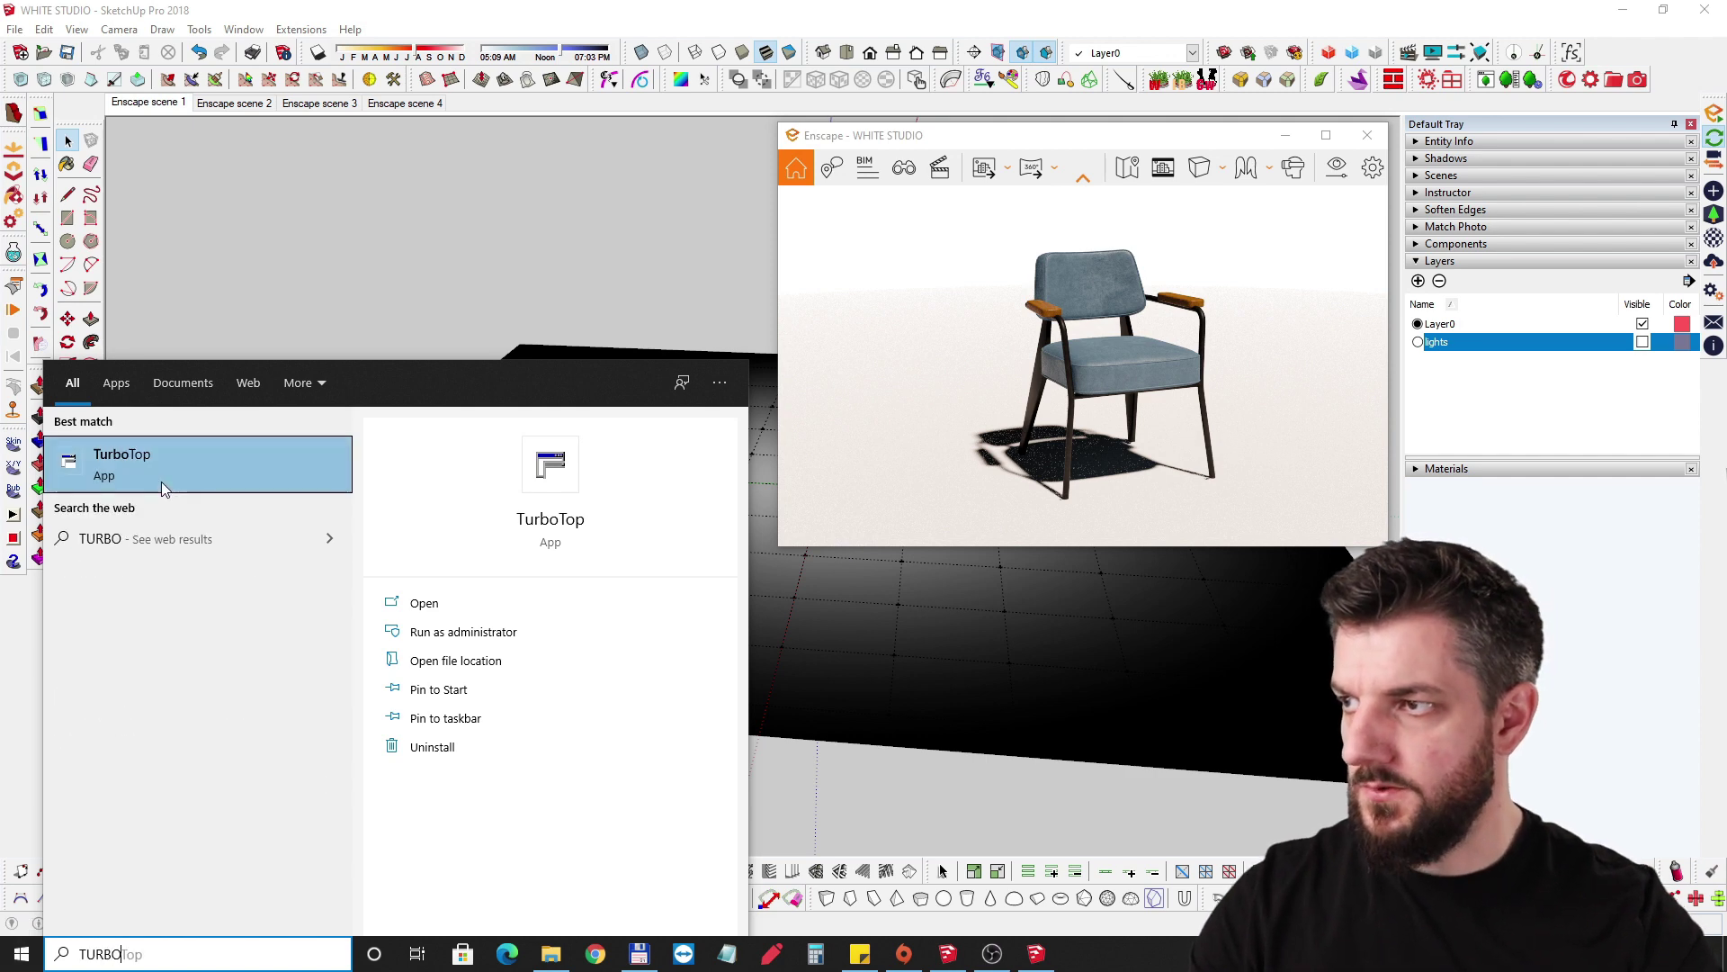
left_click(198, 463)
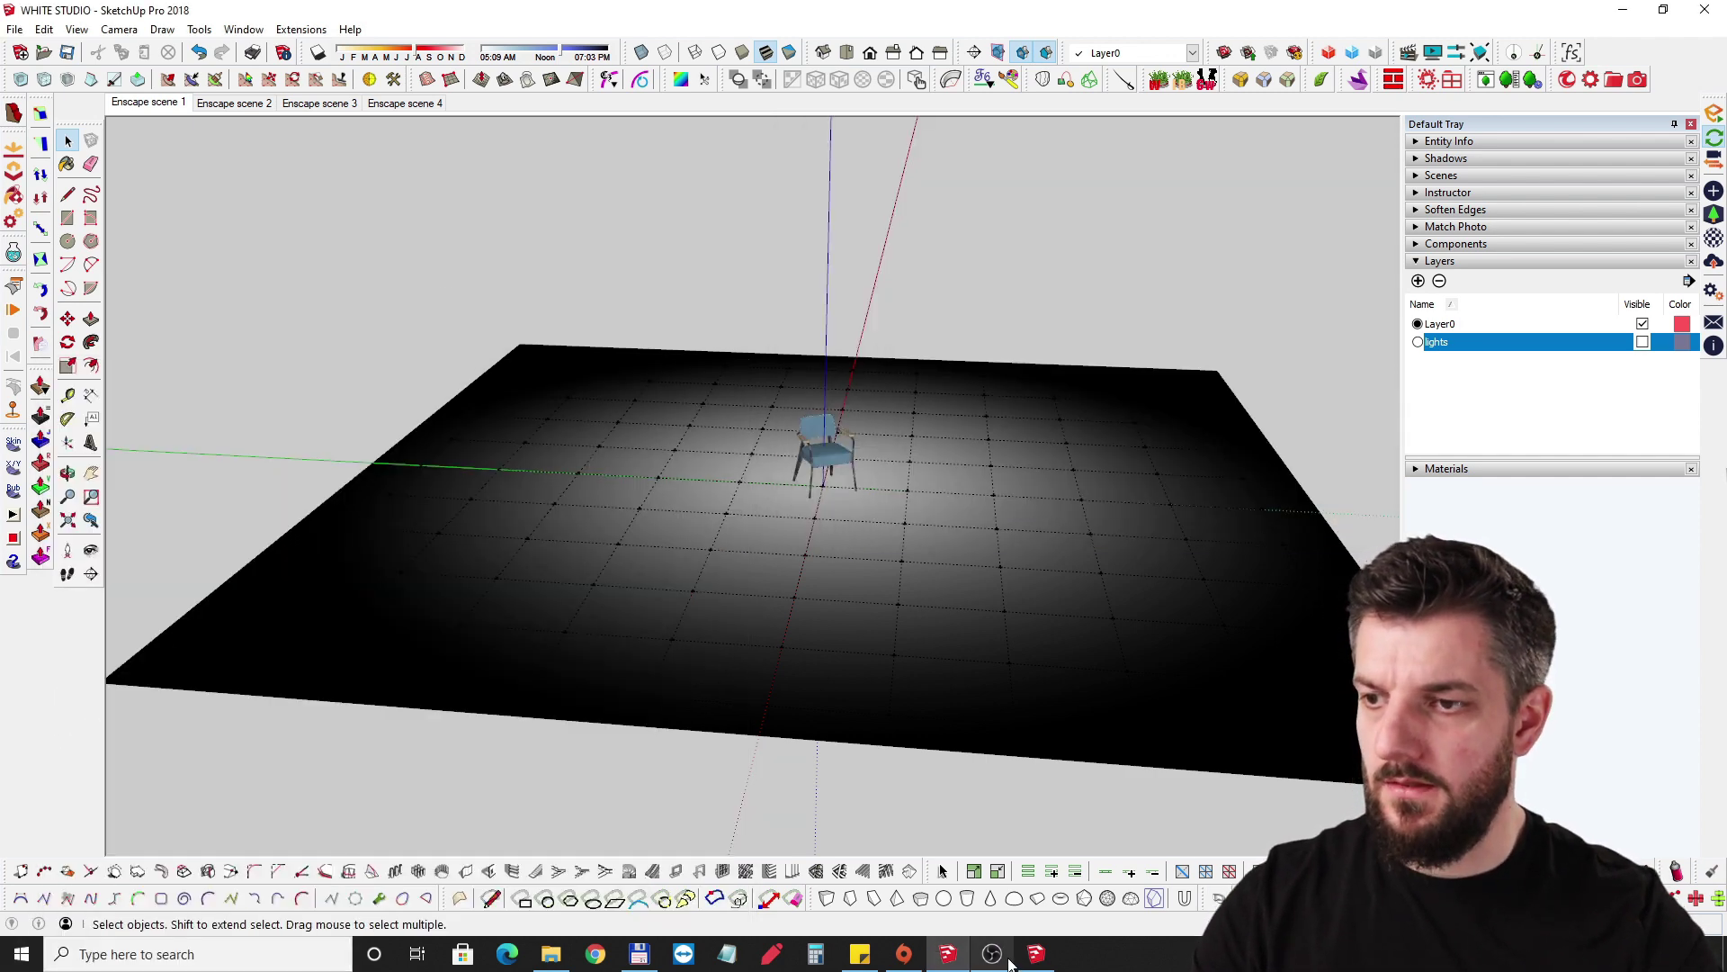
Bring the Enscape render window back in front of SketchUp, check the hidden tray icons, and reposition the window slightly.
left_click(1039, 953)
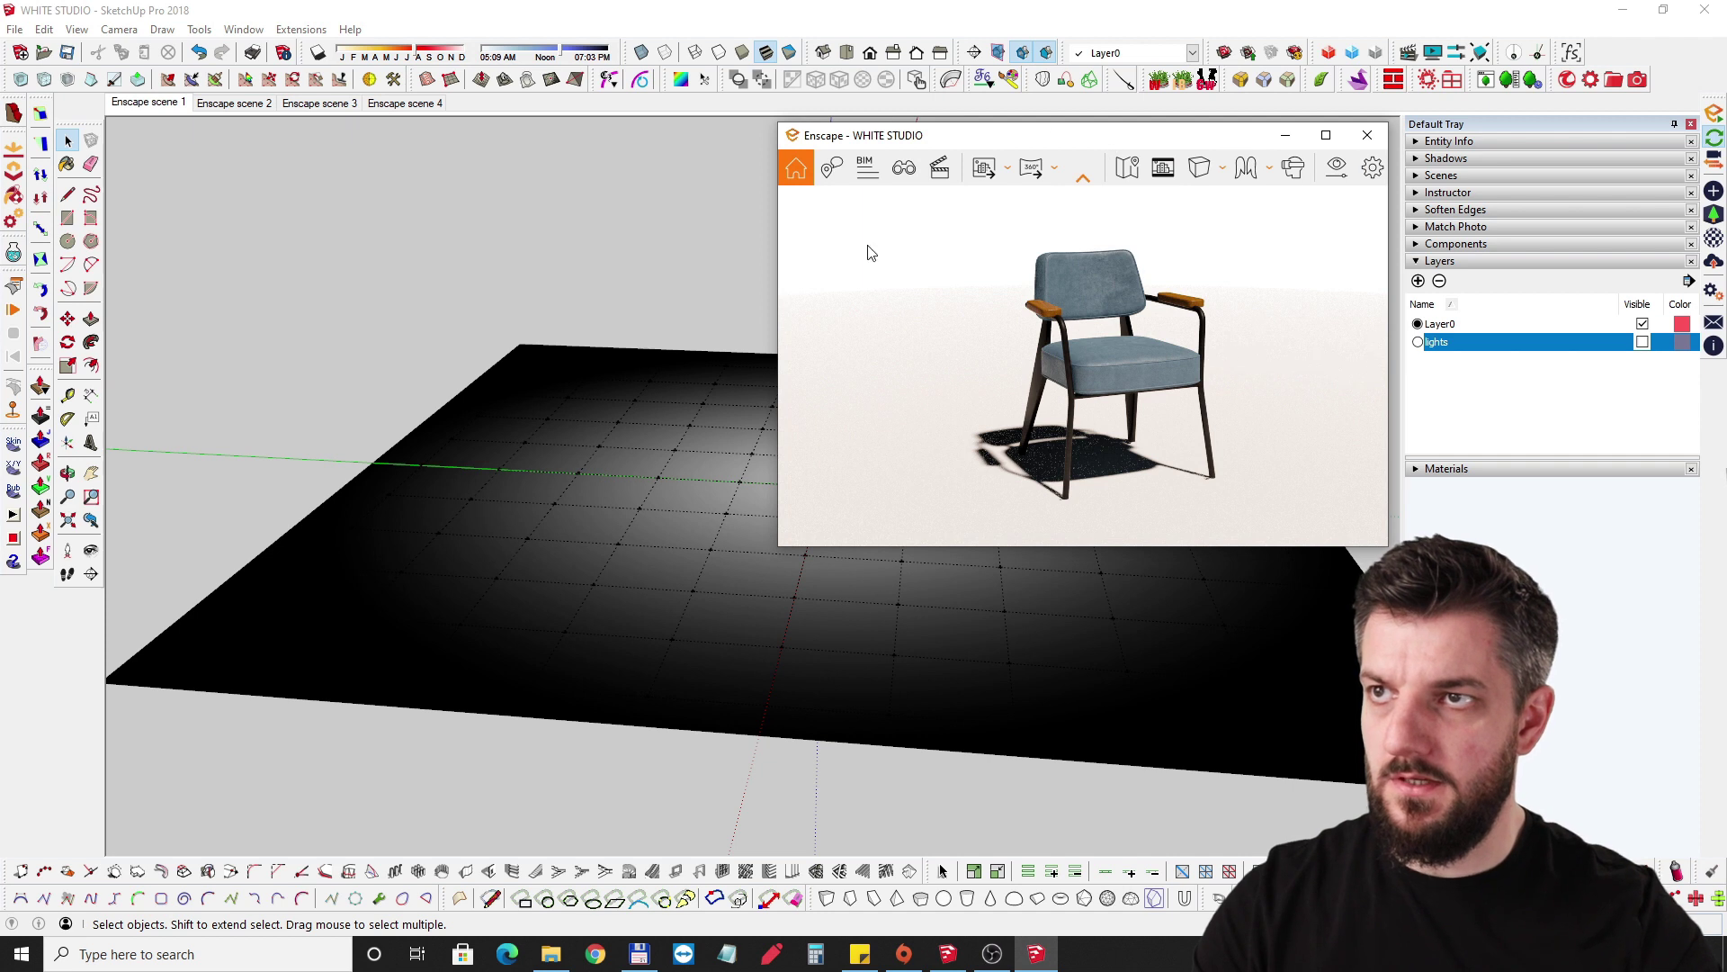
left_click(1441, 954)
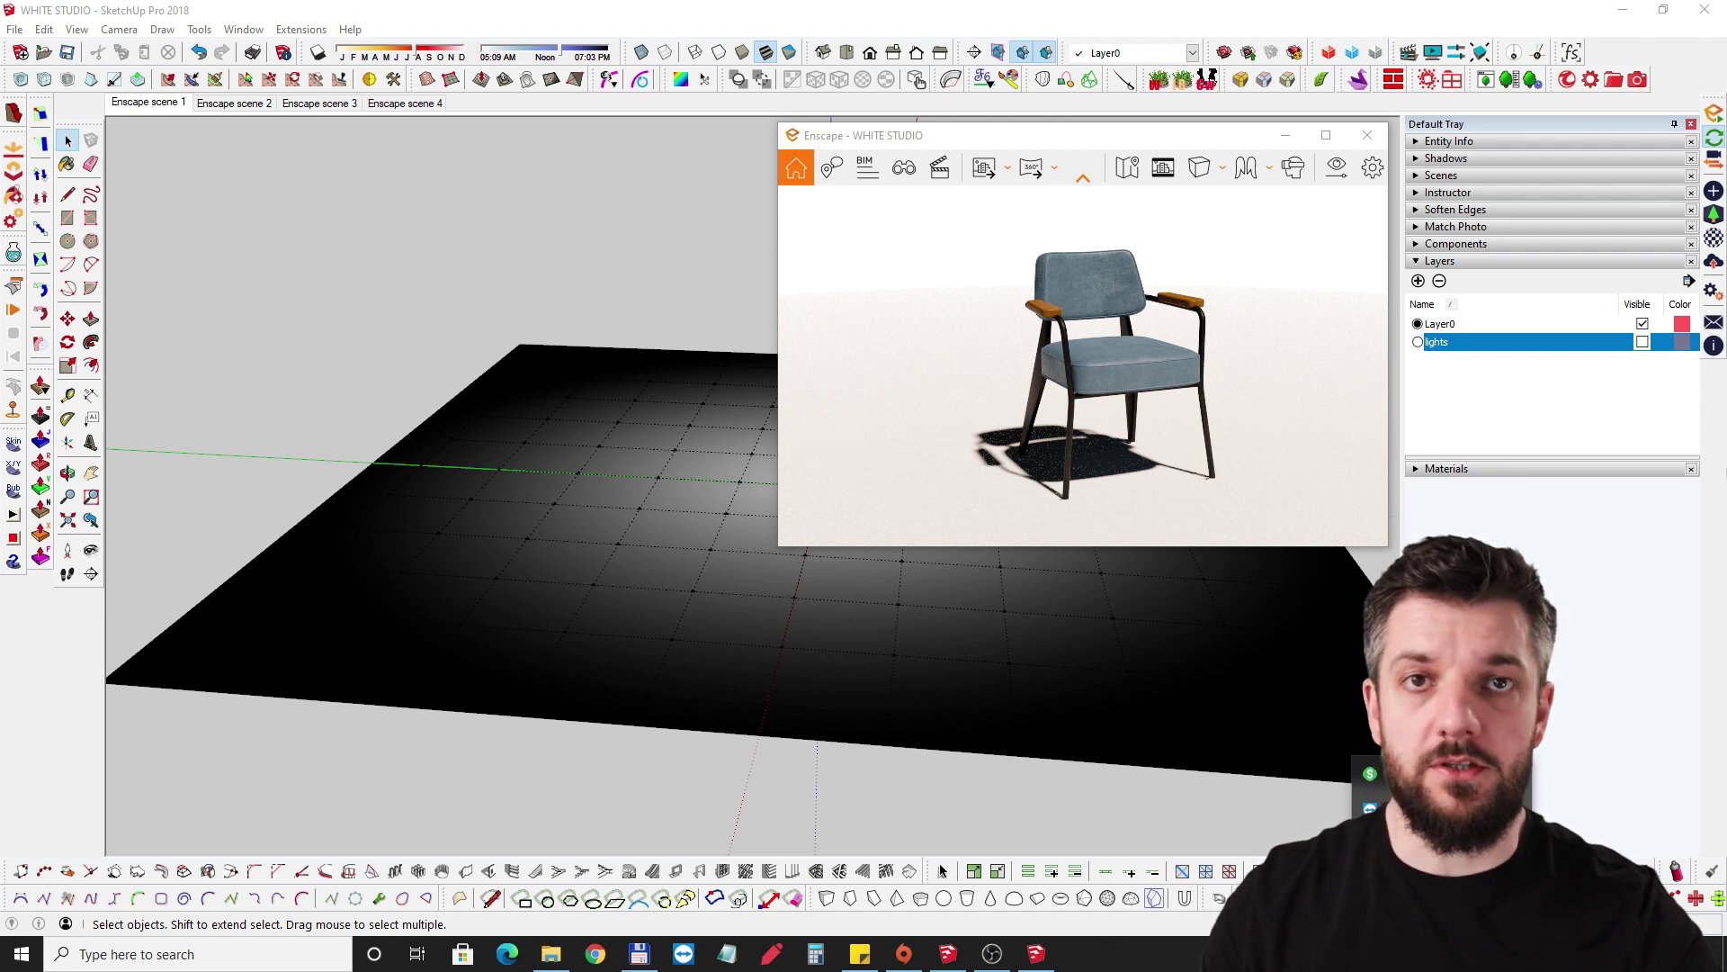
left_click(1122, 145)
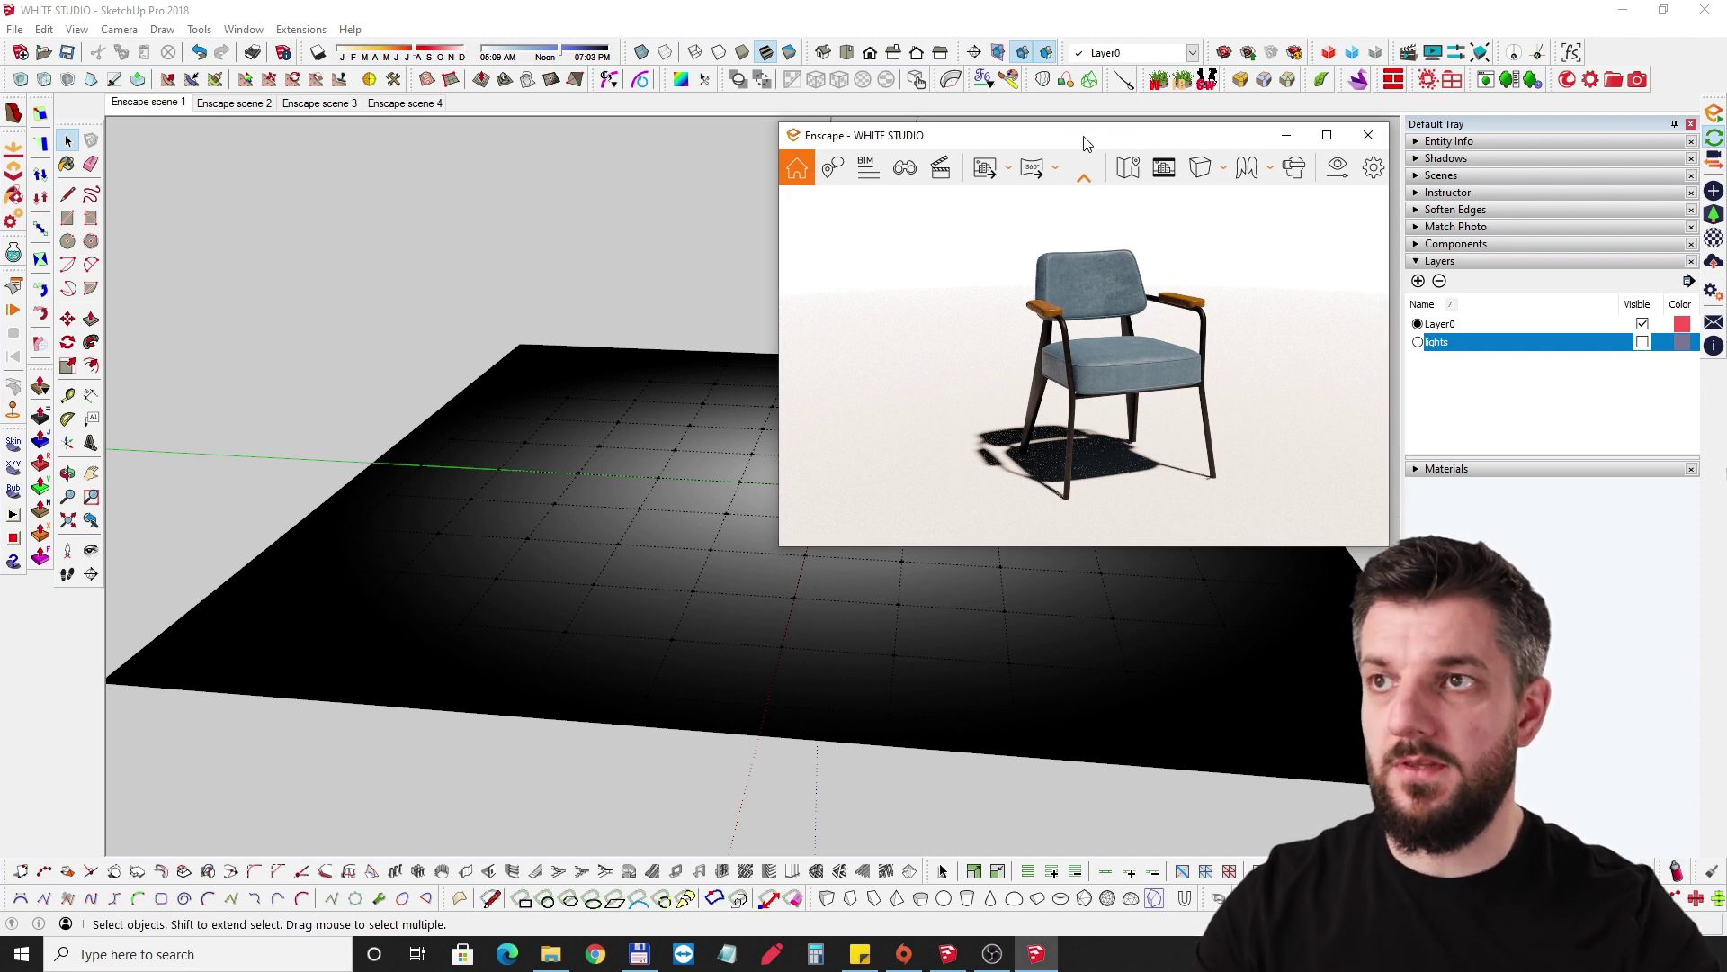
left_click_drag(1086, 144, 1078, 144)
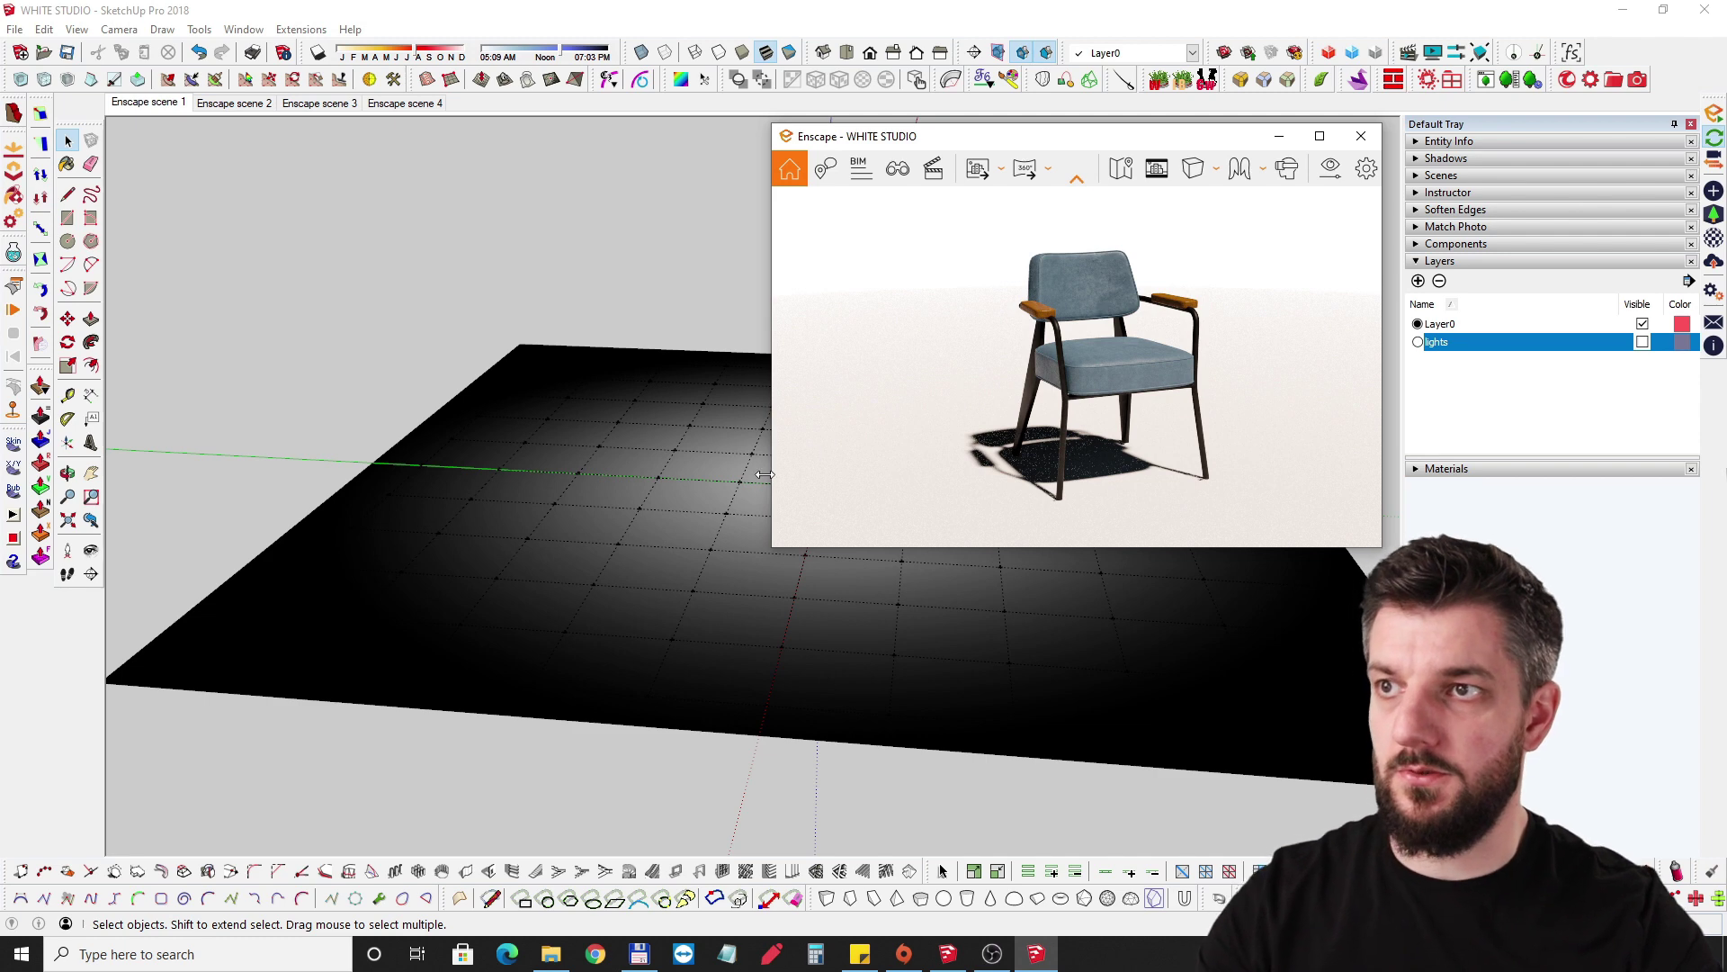
Open Enscape's Visual Settings and place the window beside the chair render.
mouse_move(657, 549)
middle_mouse_down()
mouse_move(598, 563)
mouse_move(713, 567)
mouse_move(609, 582)
mouse_move(674, 593)
mouse_move(531, 547)
mouse_move(604, 532)
mouse_move(649, 547)
middle_mouse_up()
scroll(741, 601, "up", 2)
scroll(605, 540, "up", 3)
left_click(1320, 170)
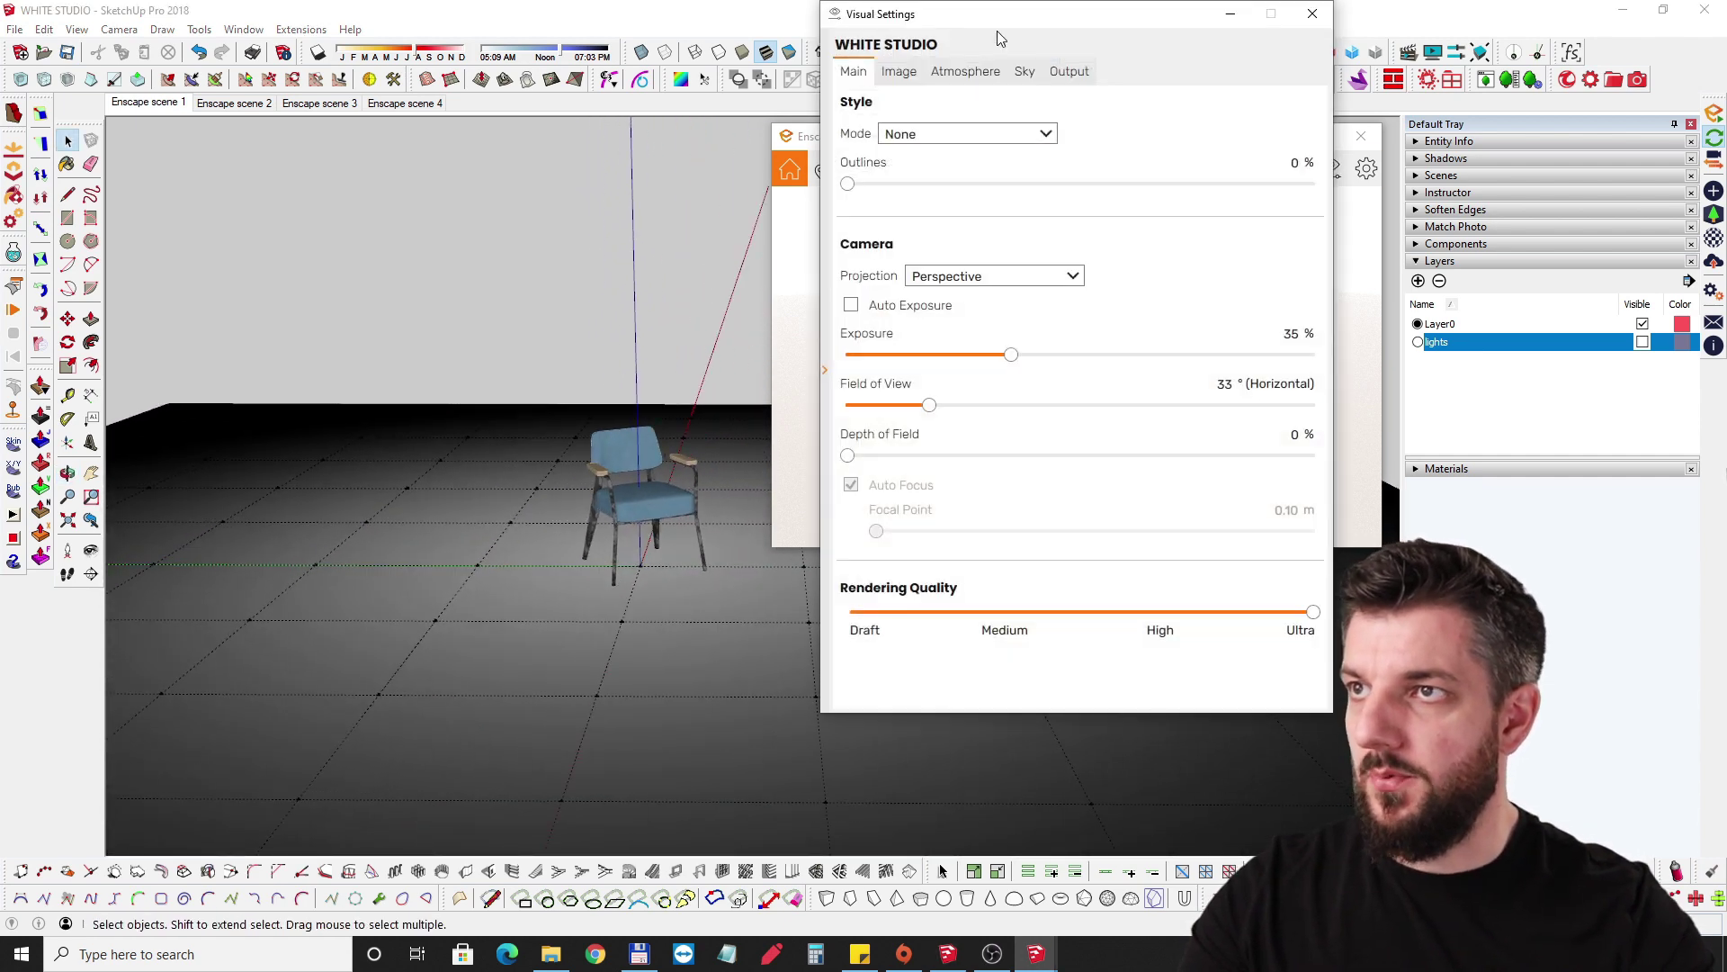
left_click_drag(1007, 33, 449, 137)
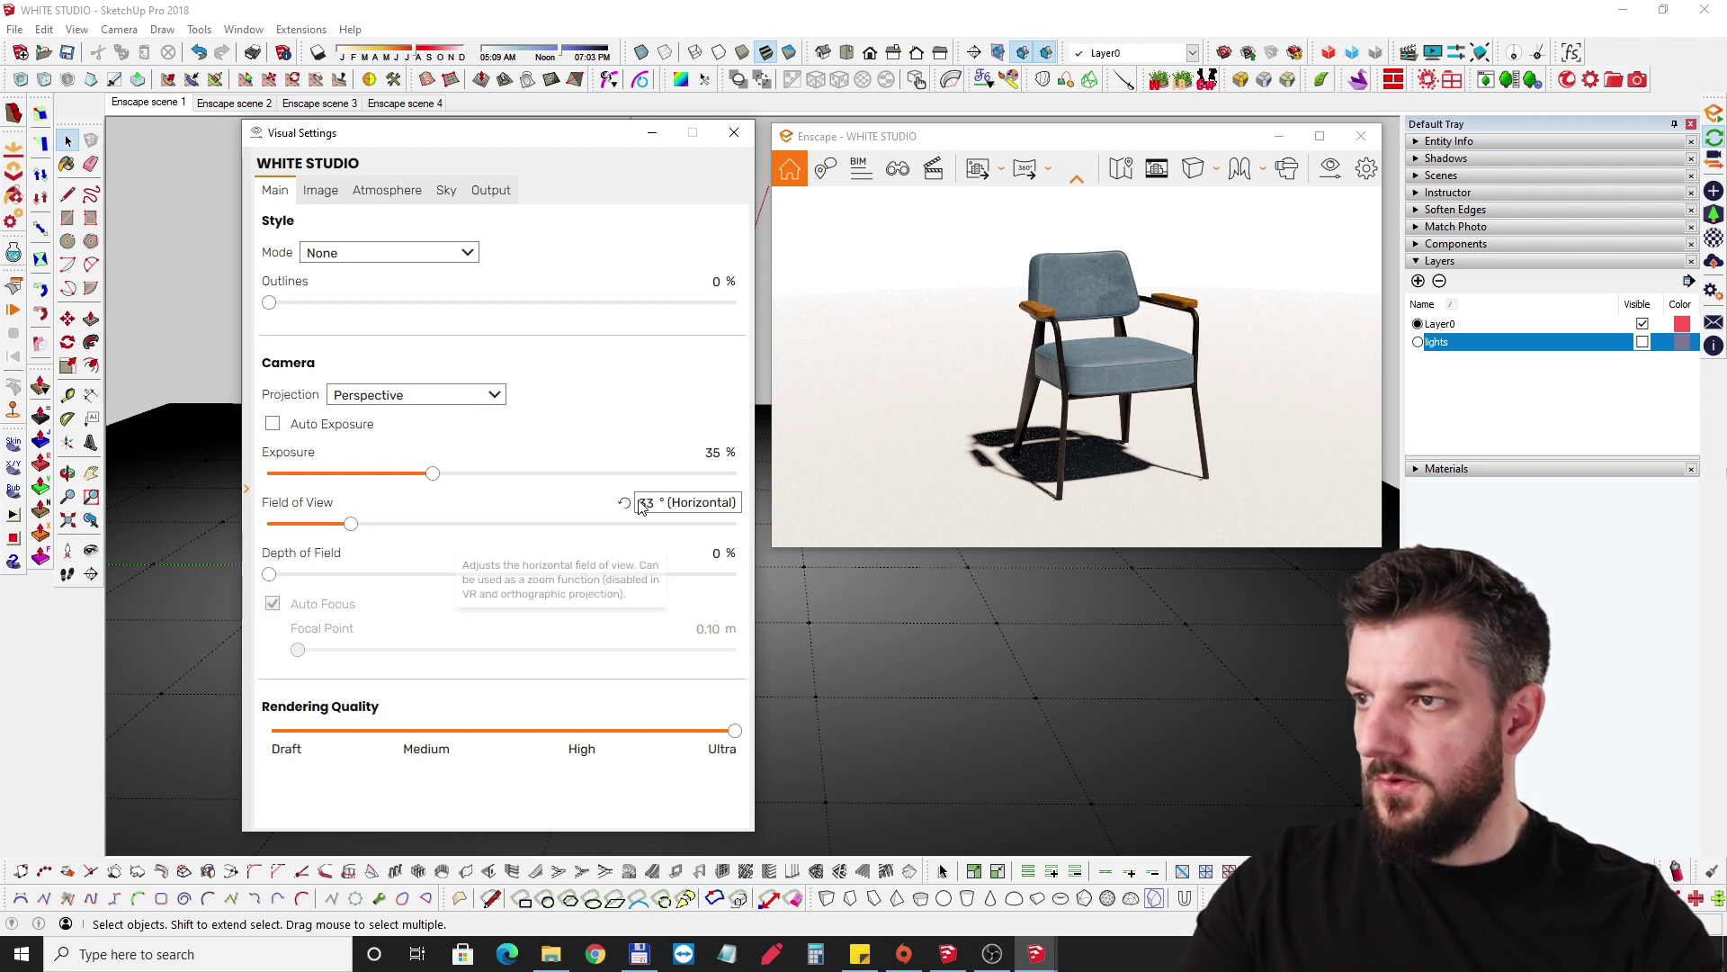
Reframe the chair in the render, look through the Image and Output visual settings, and open the Sky settings.
left_click_drag(1119, 402, 1126, 386)
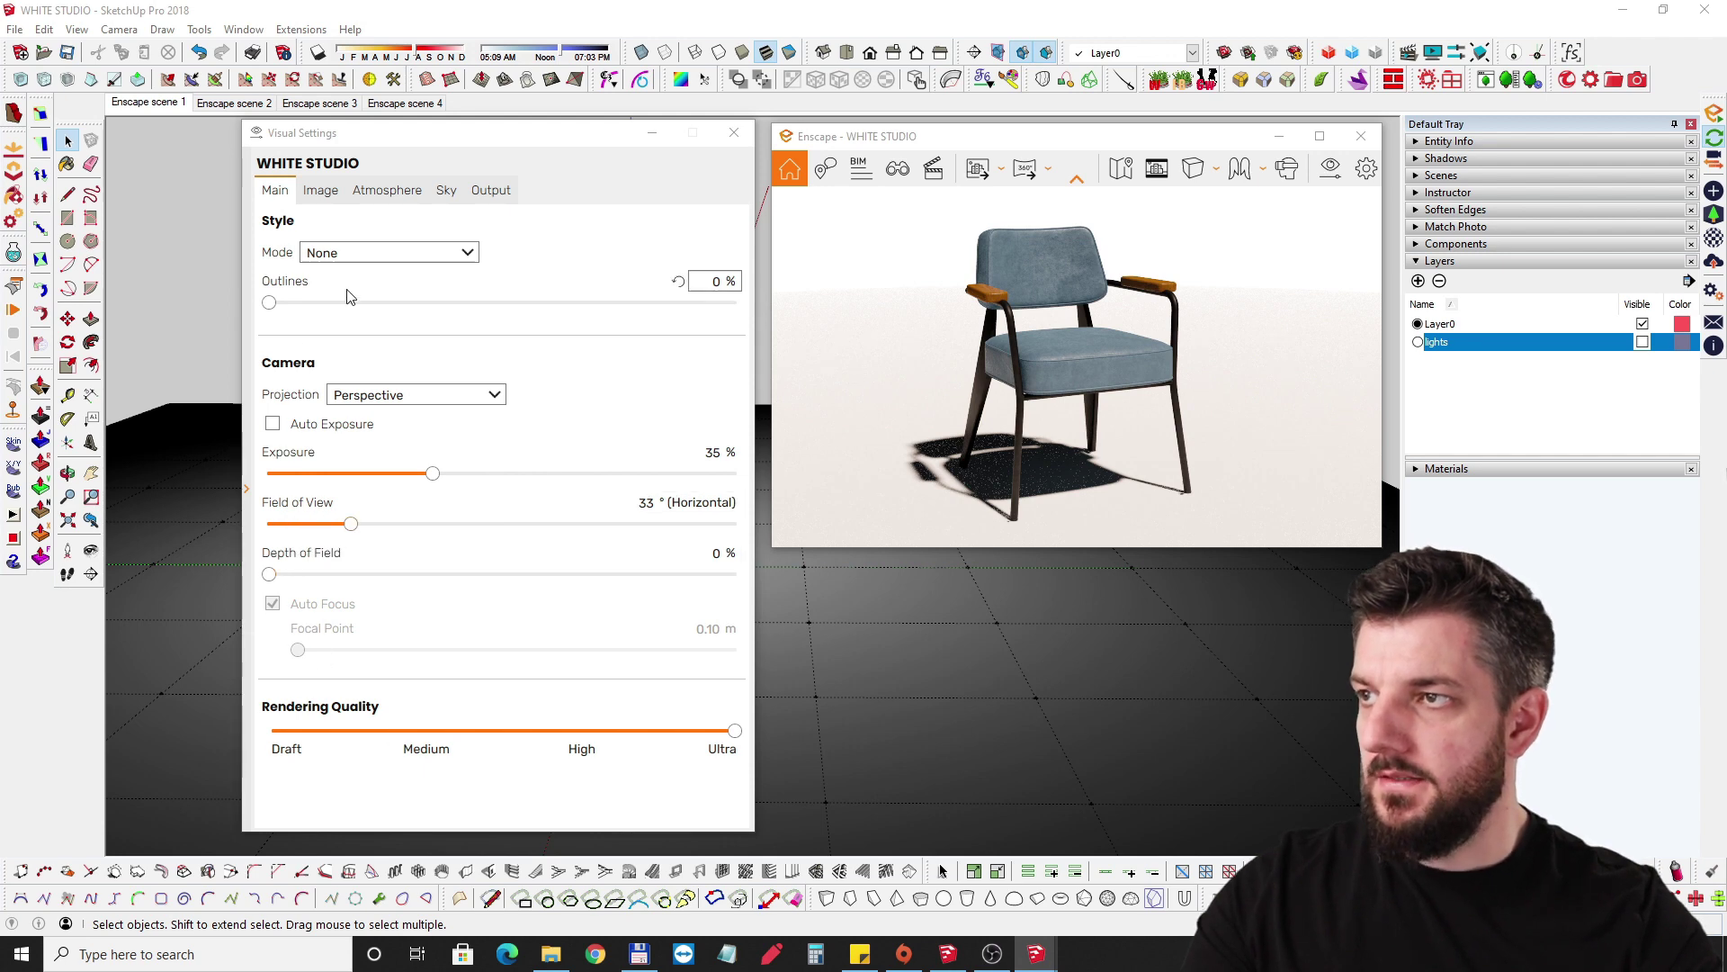
left_click(321, 191)
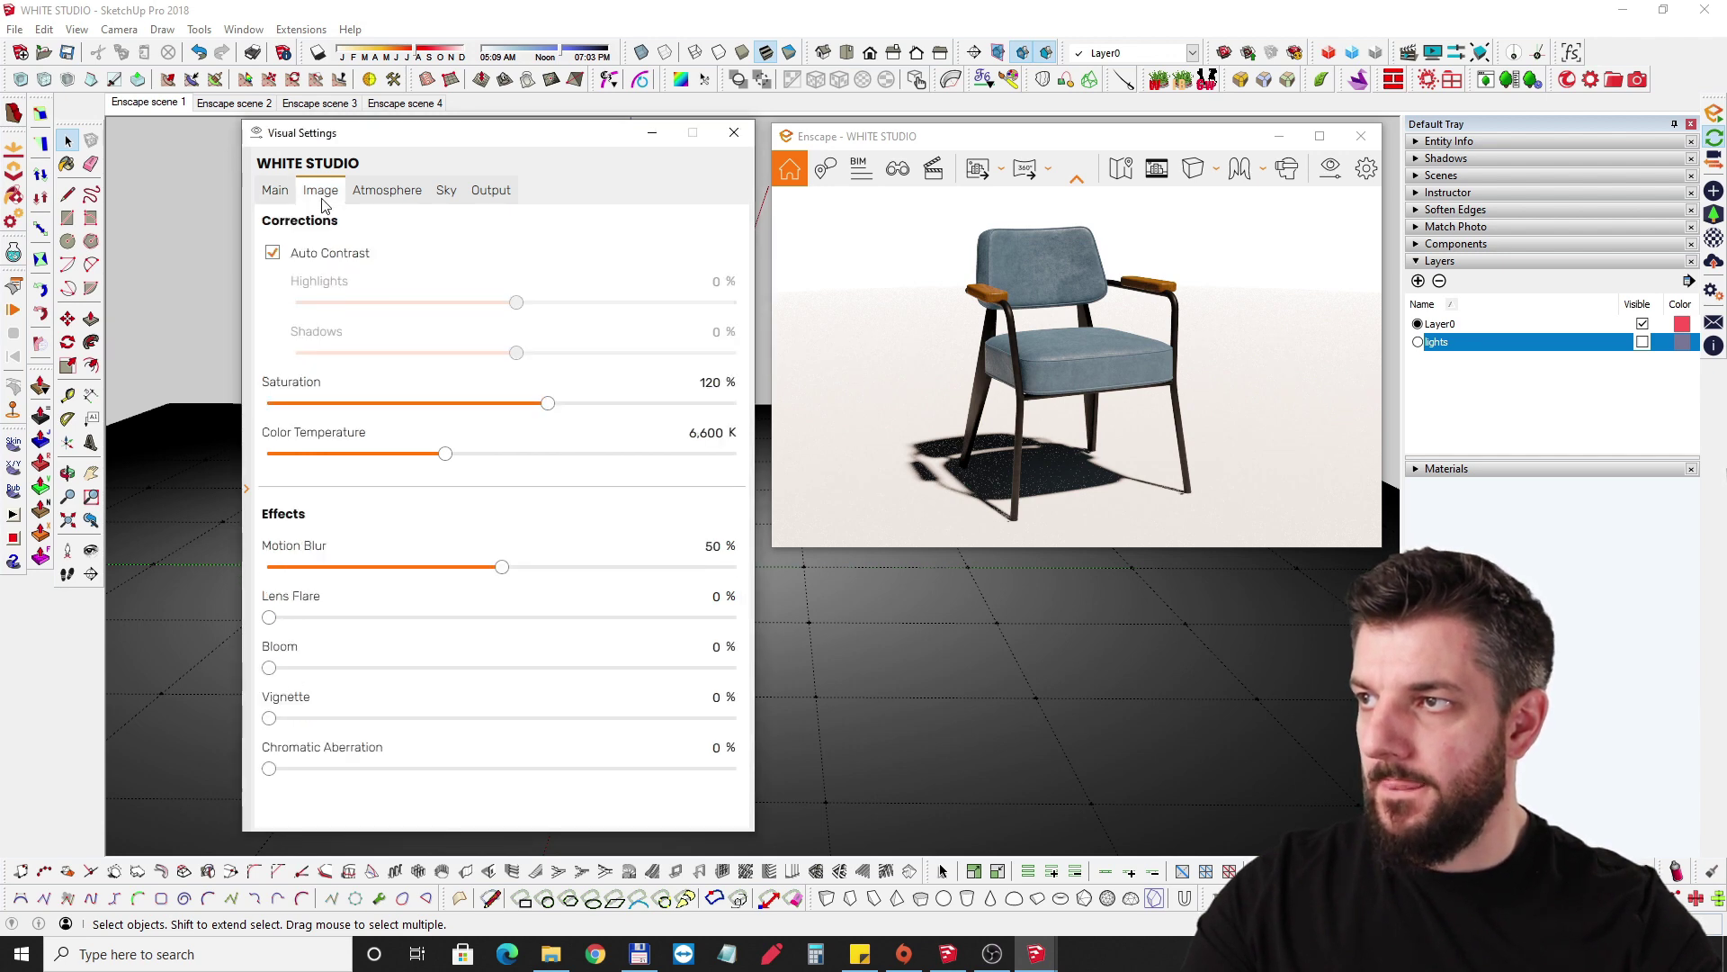
left_click(488, 190)
left_click(446, 190)
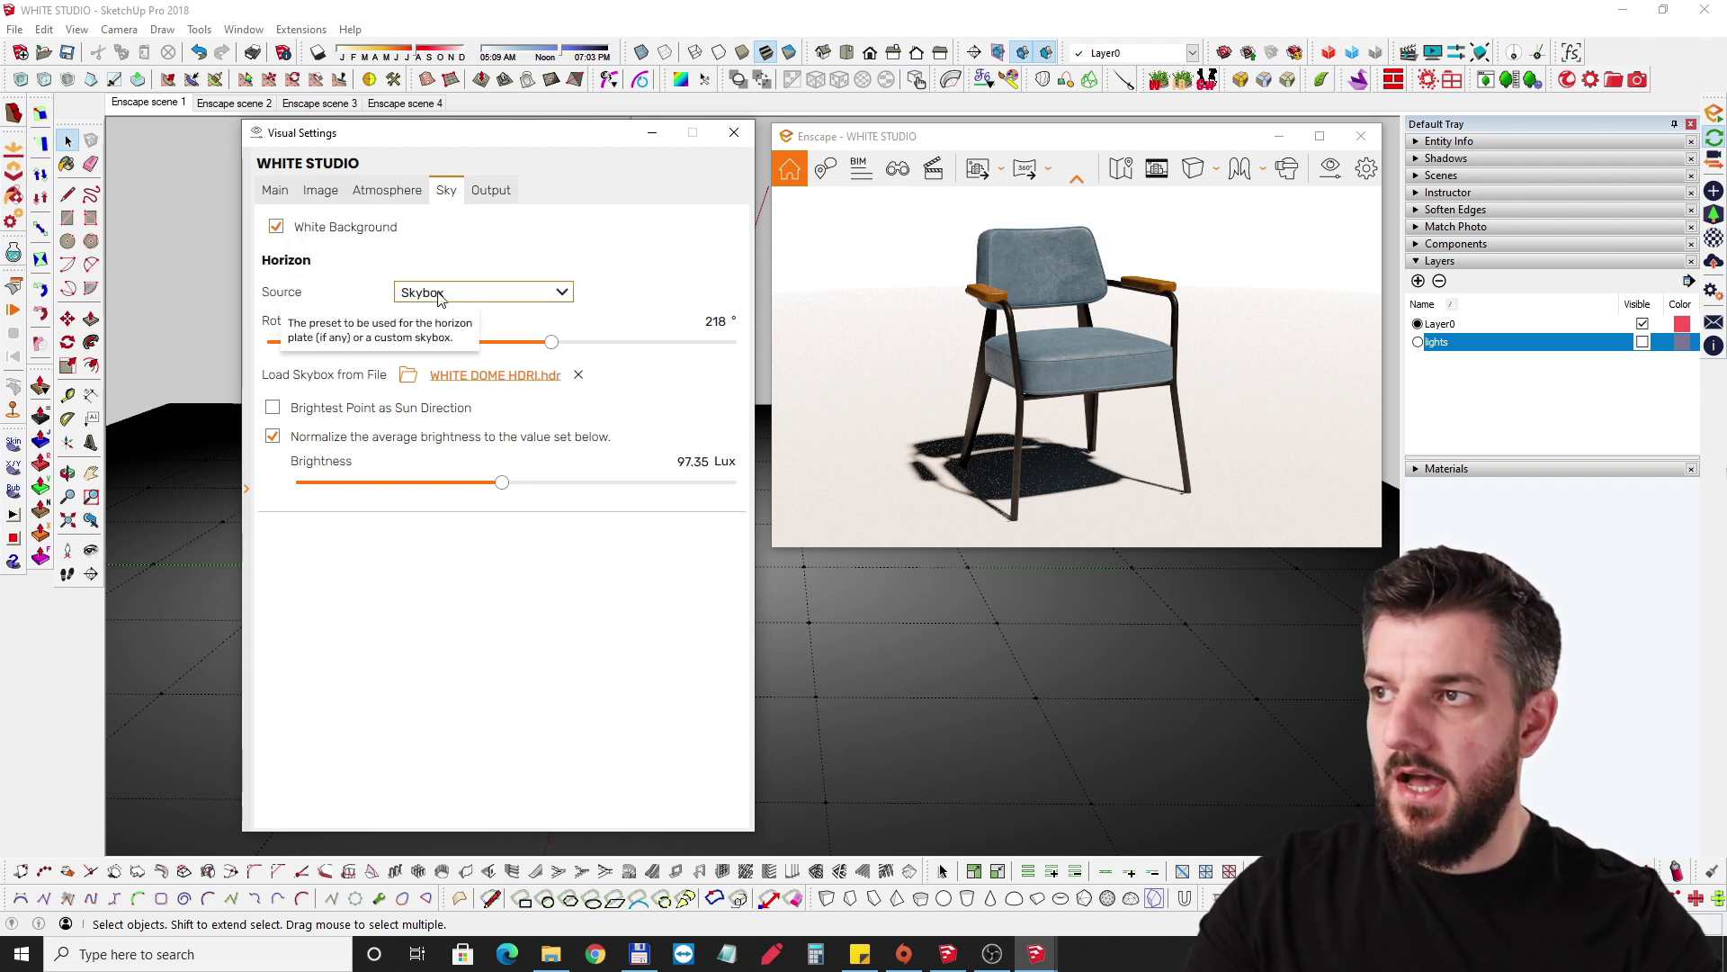
Toggle the White Background option off and back on to compare its effect on the chair render.
left_click(277, 227)
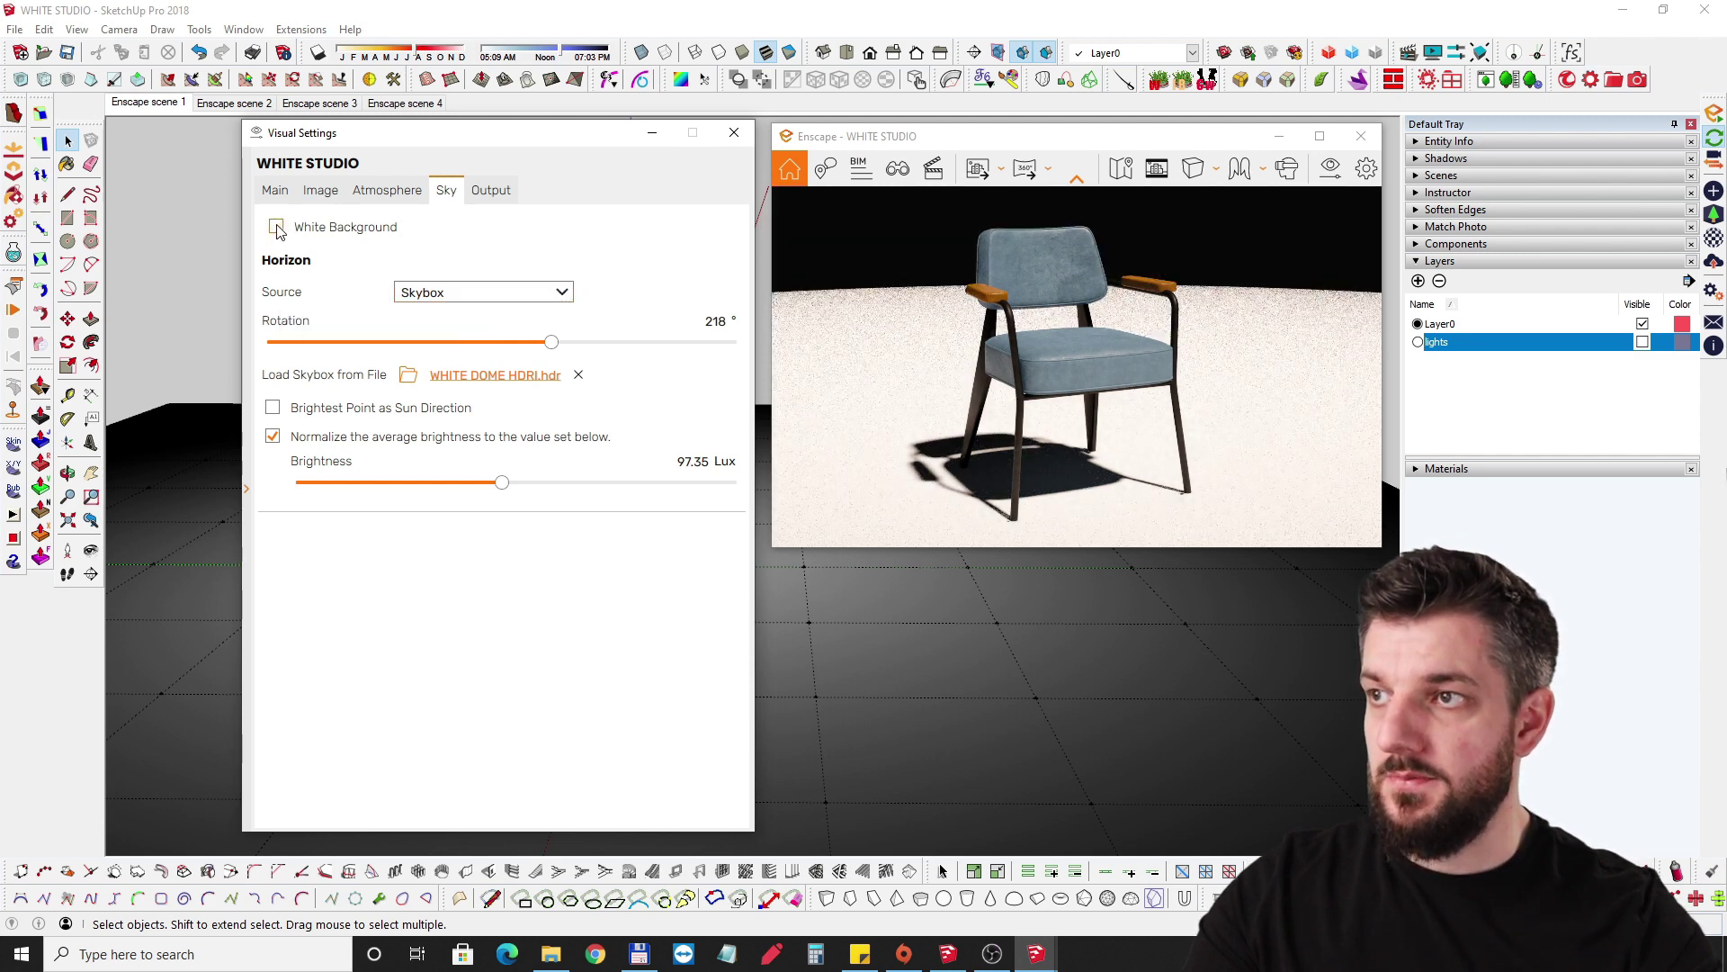
left_click(276, 228)
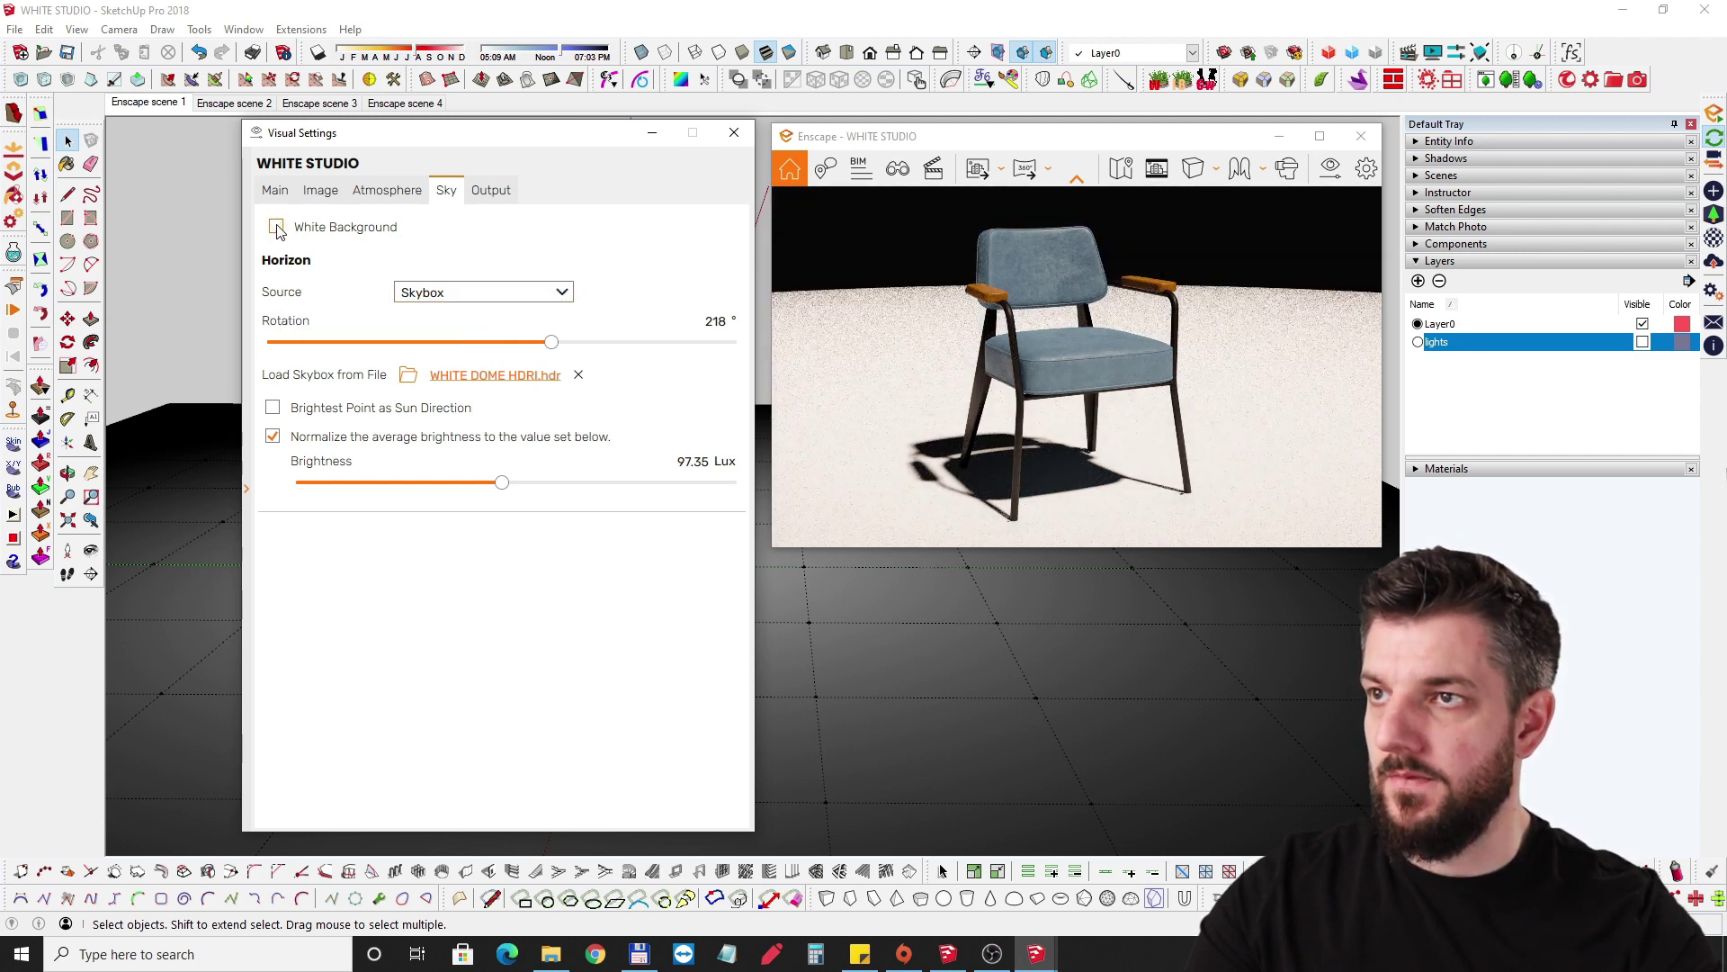
left_click(276, 227)
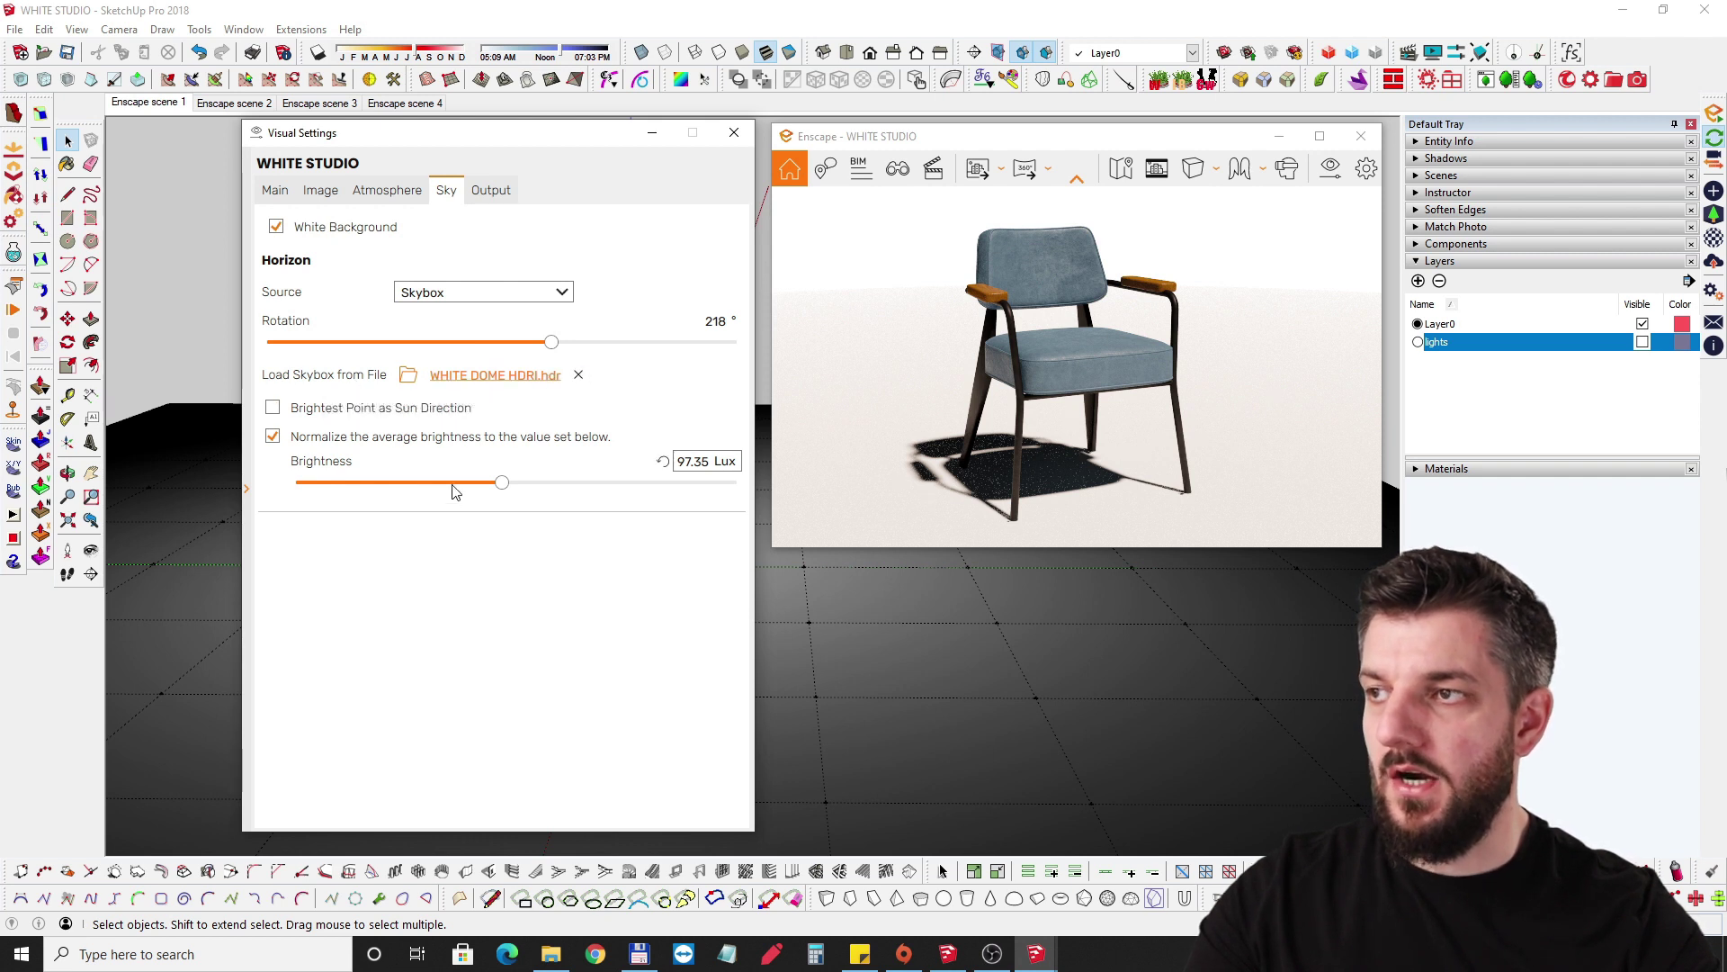
left_click(273, 222)
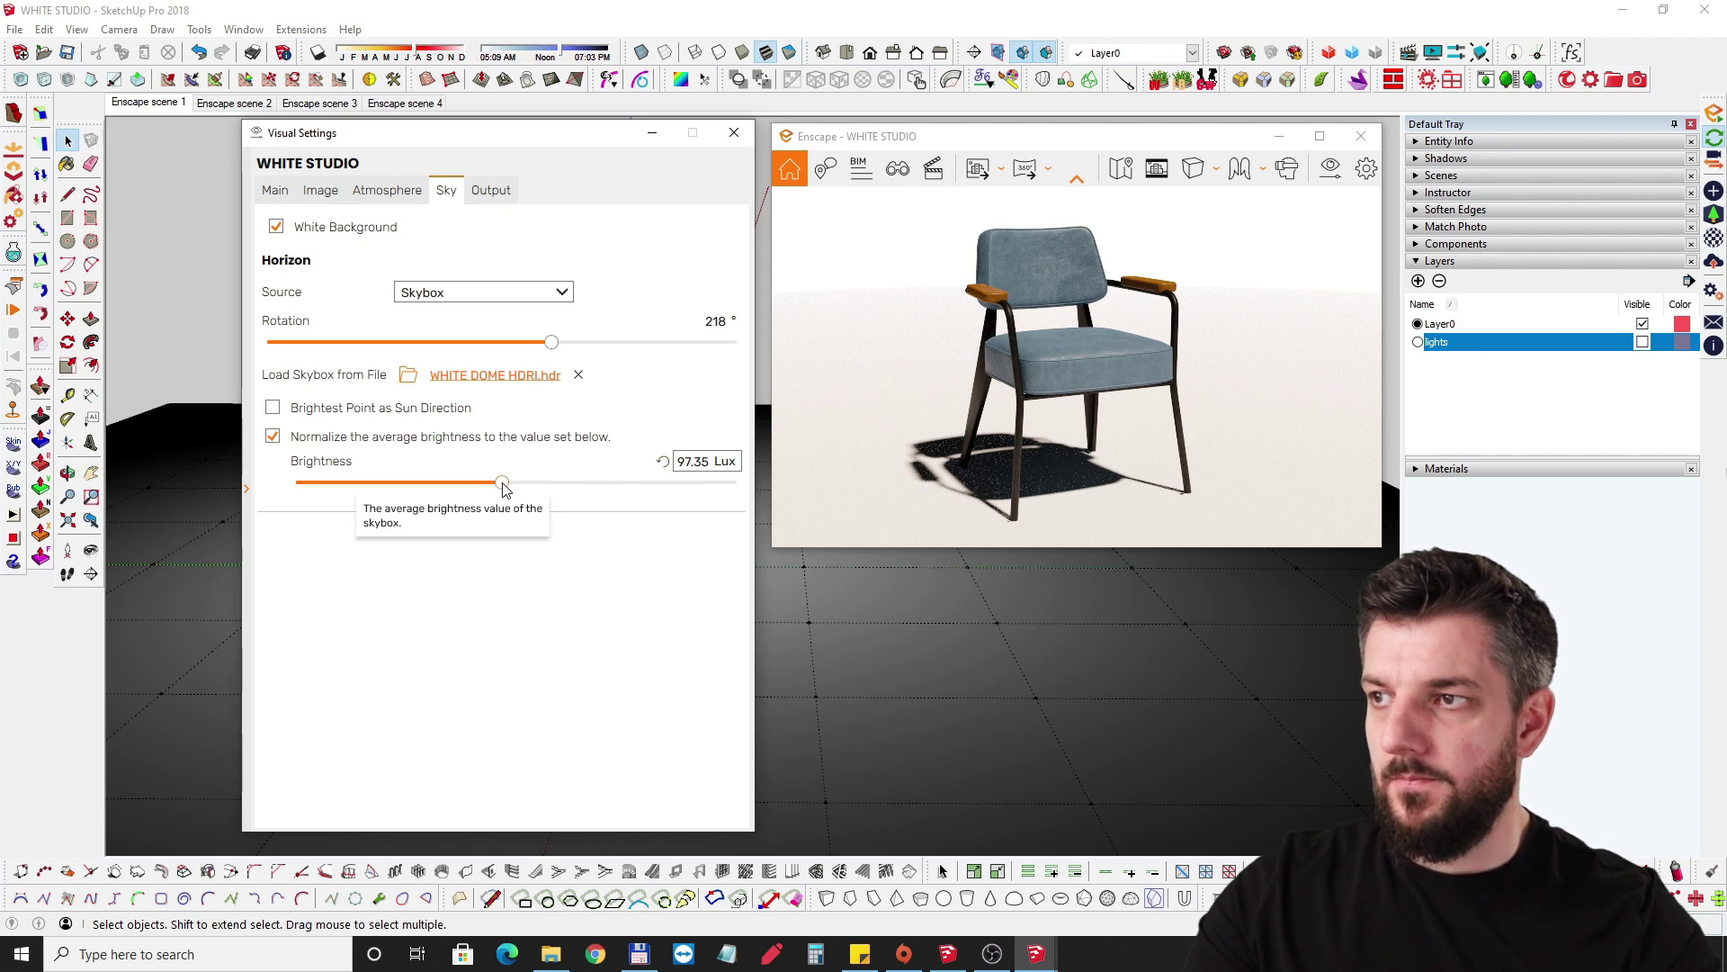
Set the skybox brightness to 162.98 Lux, checking it with the white background off before enabling that background again.
mouse_move(502, 483)
left_mouse_down()
mouse_move(463, 484)
mouse_move(620, 491)
mouse_move(528, 489)
left_mouse_up()
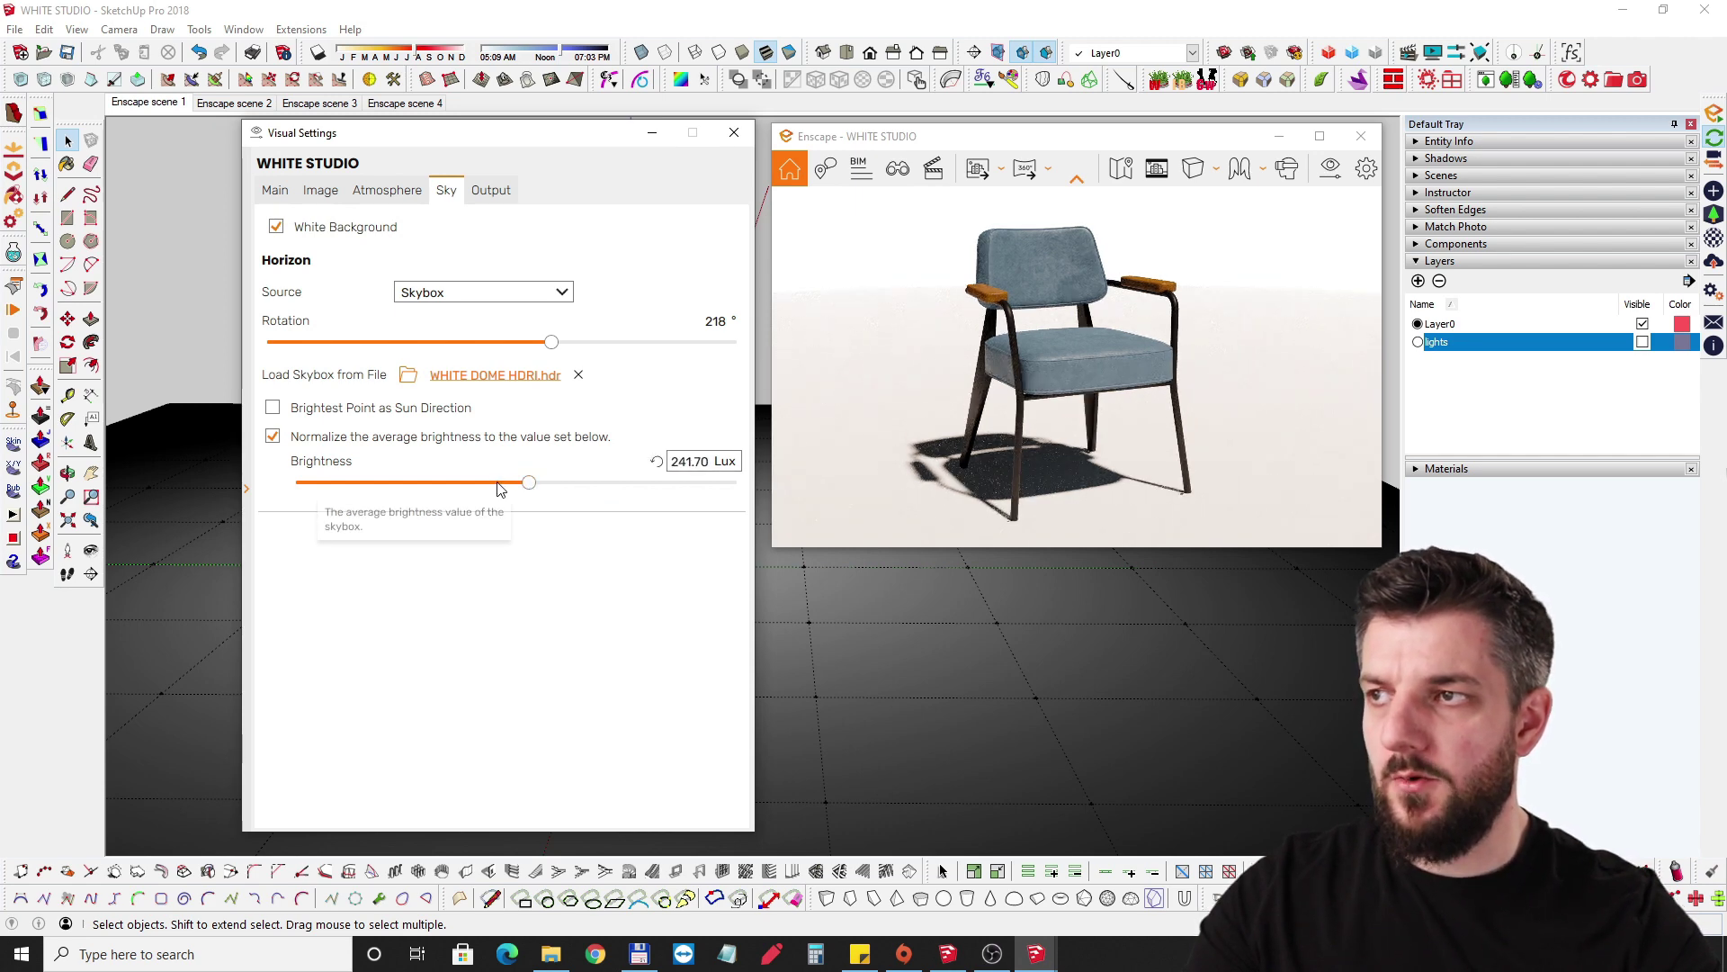
left_click(276, 227)
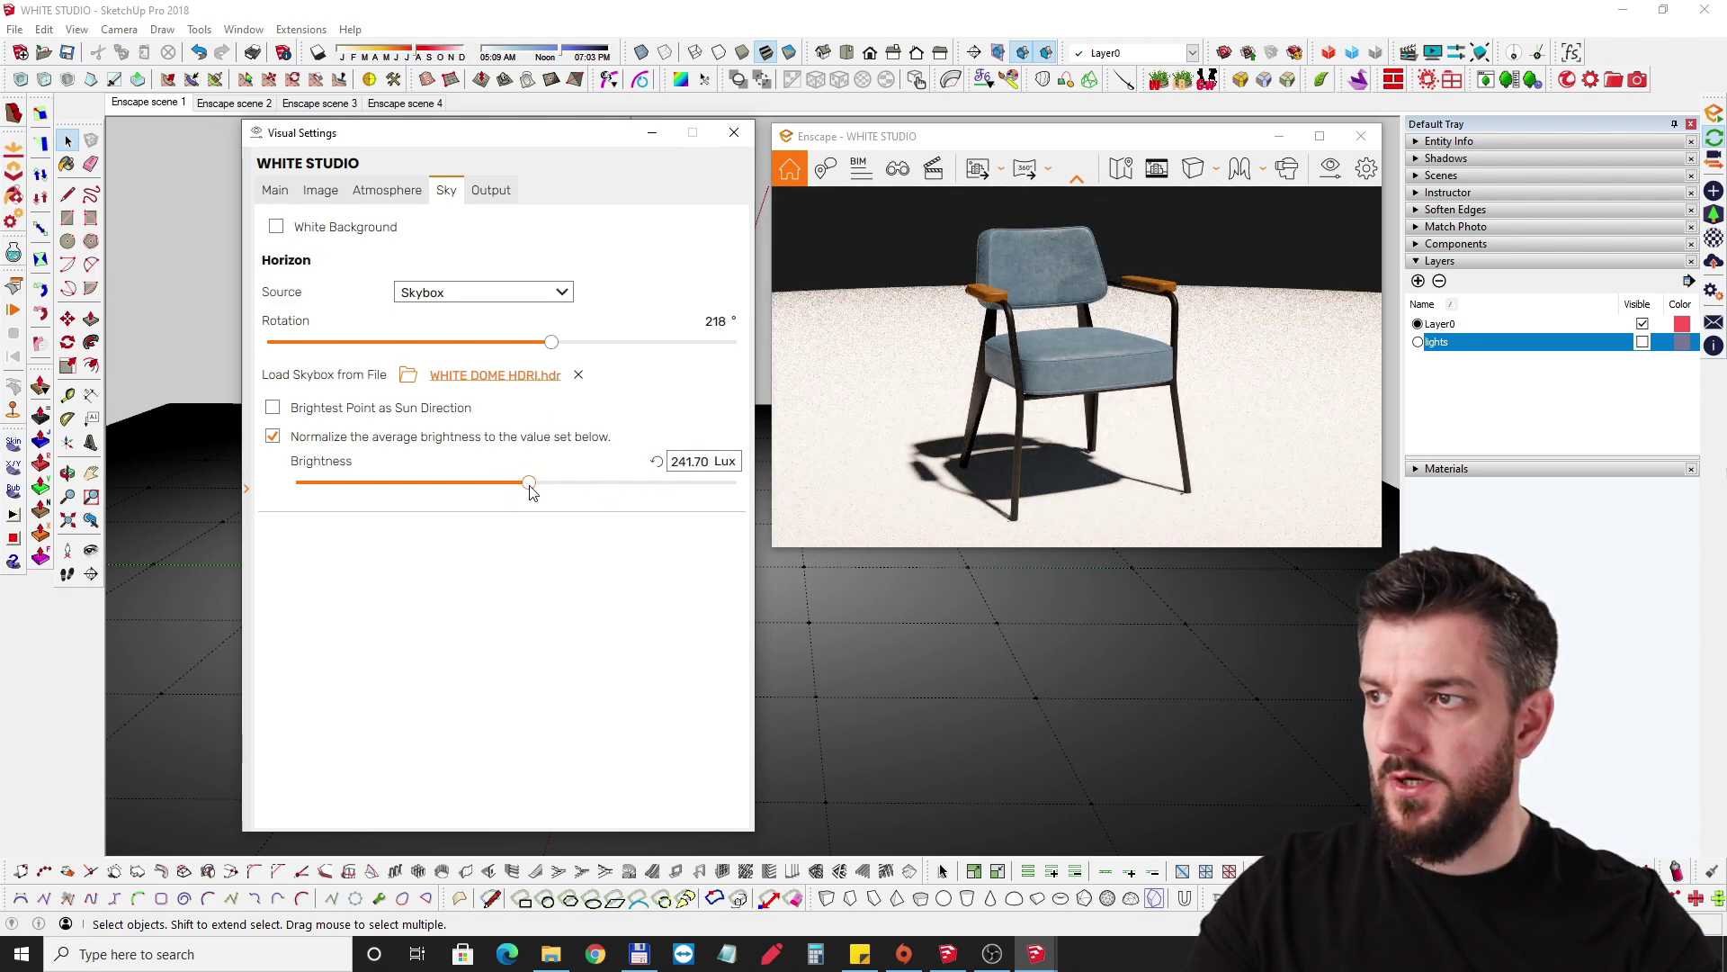
mouse_move(528, 484)
left_mouse_down()
mouse_move(544, 486)
mouse_move(517, 485)
left_mouse_up()
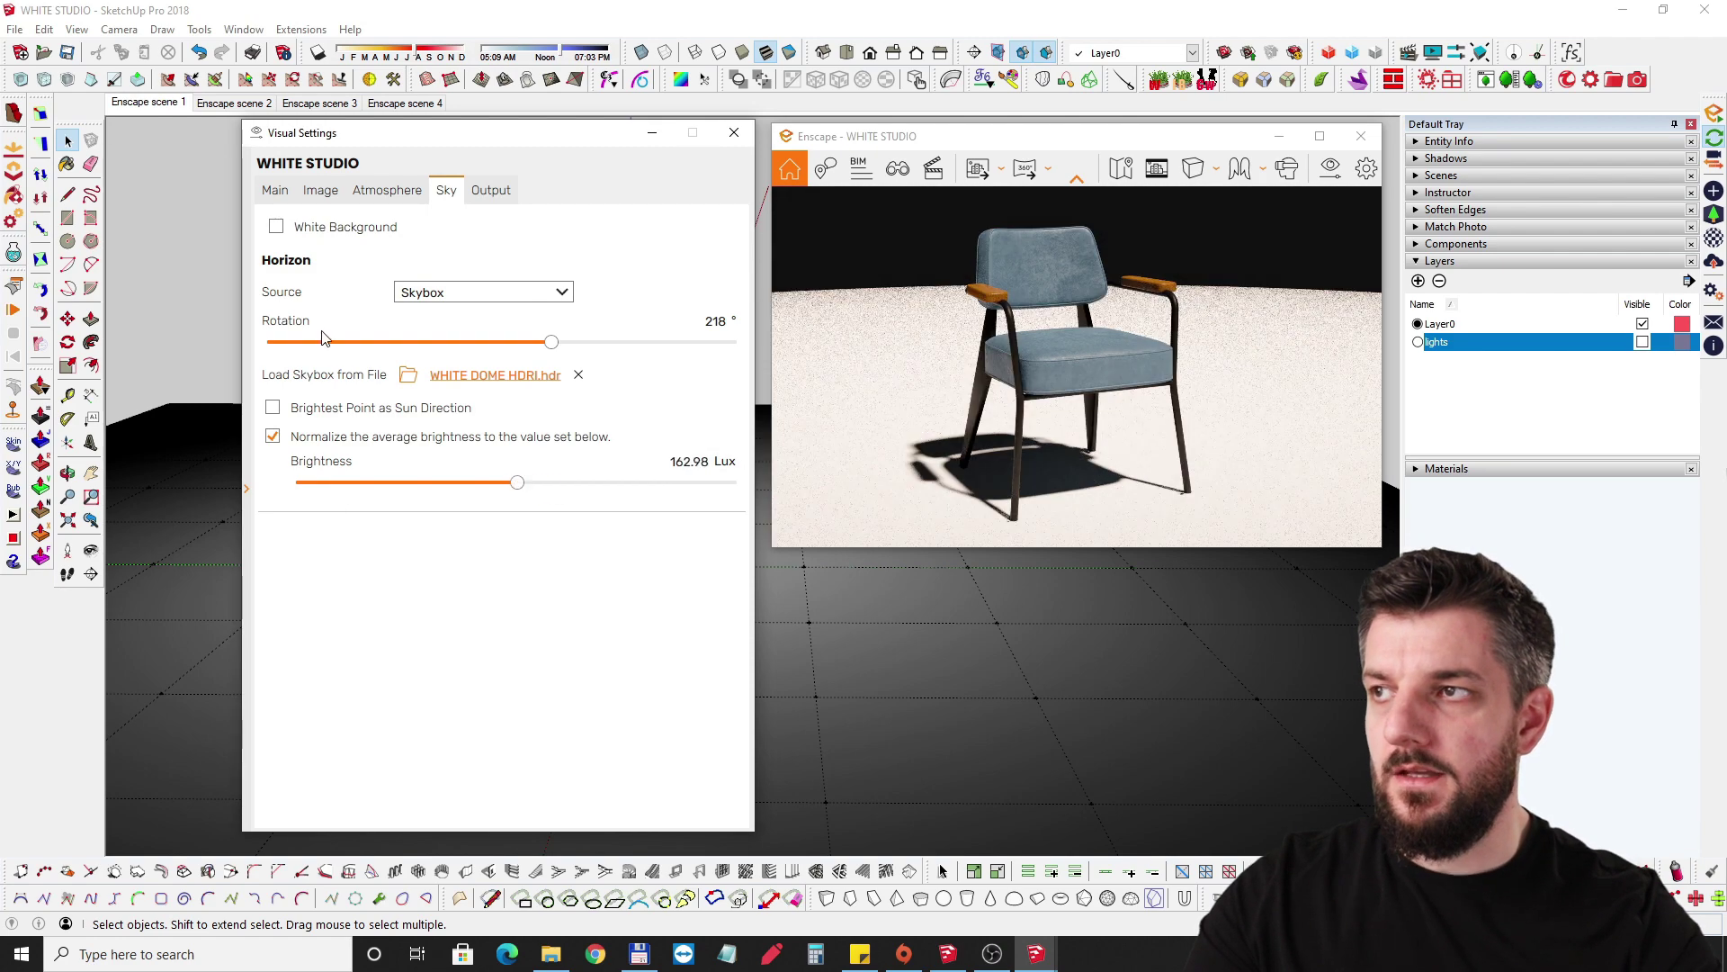
left_click(276, 229)
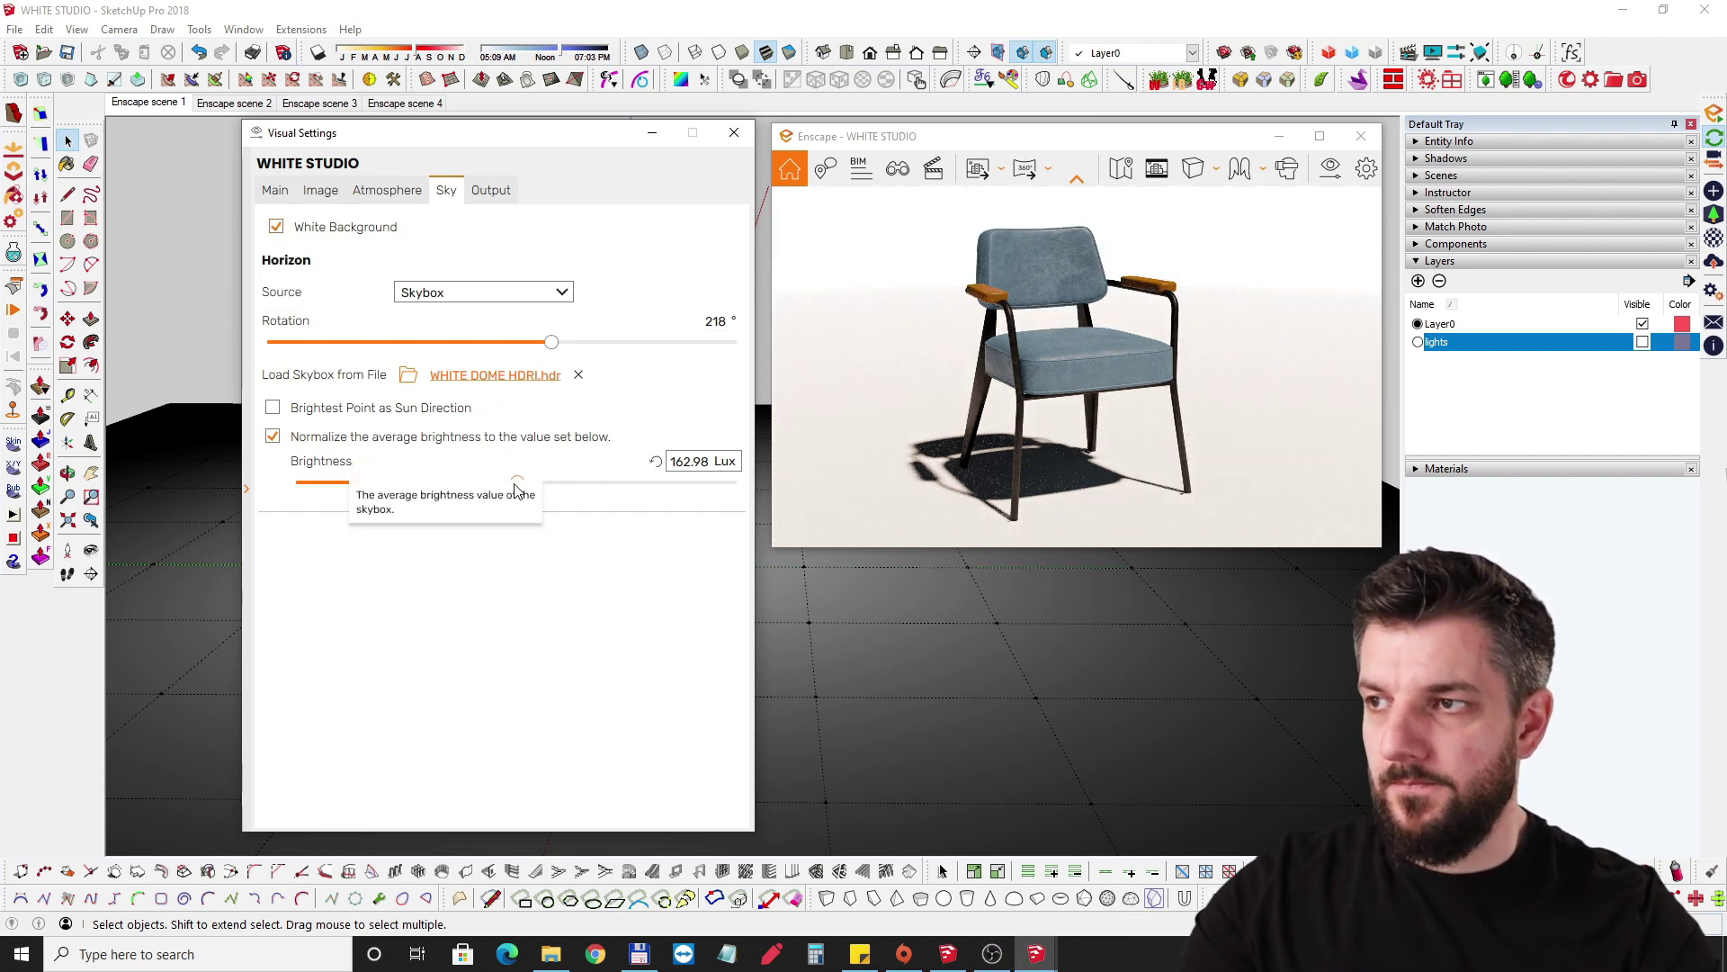
Pull the Enscape view back and orbit to a low angle showing the chair small on the wide ground.
right_click_drag(1096, 433, 1065, 462)
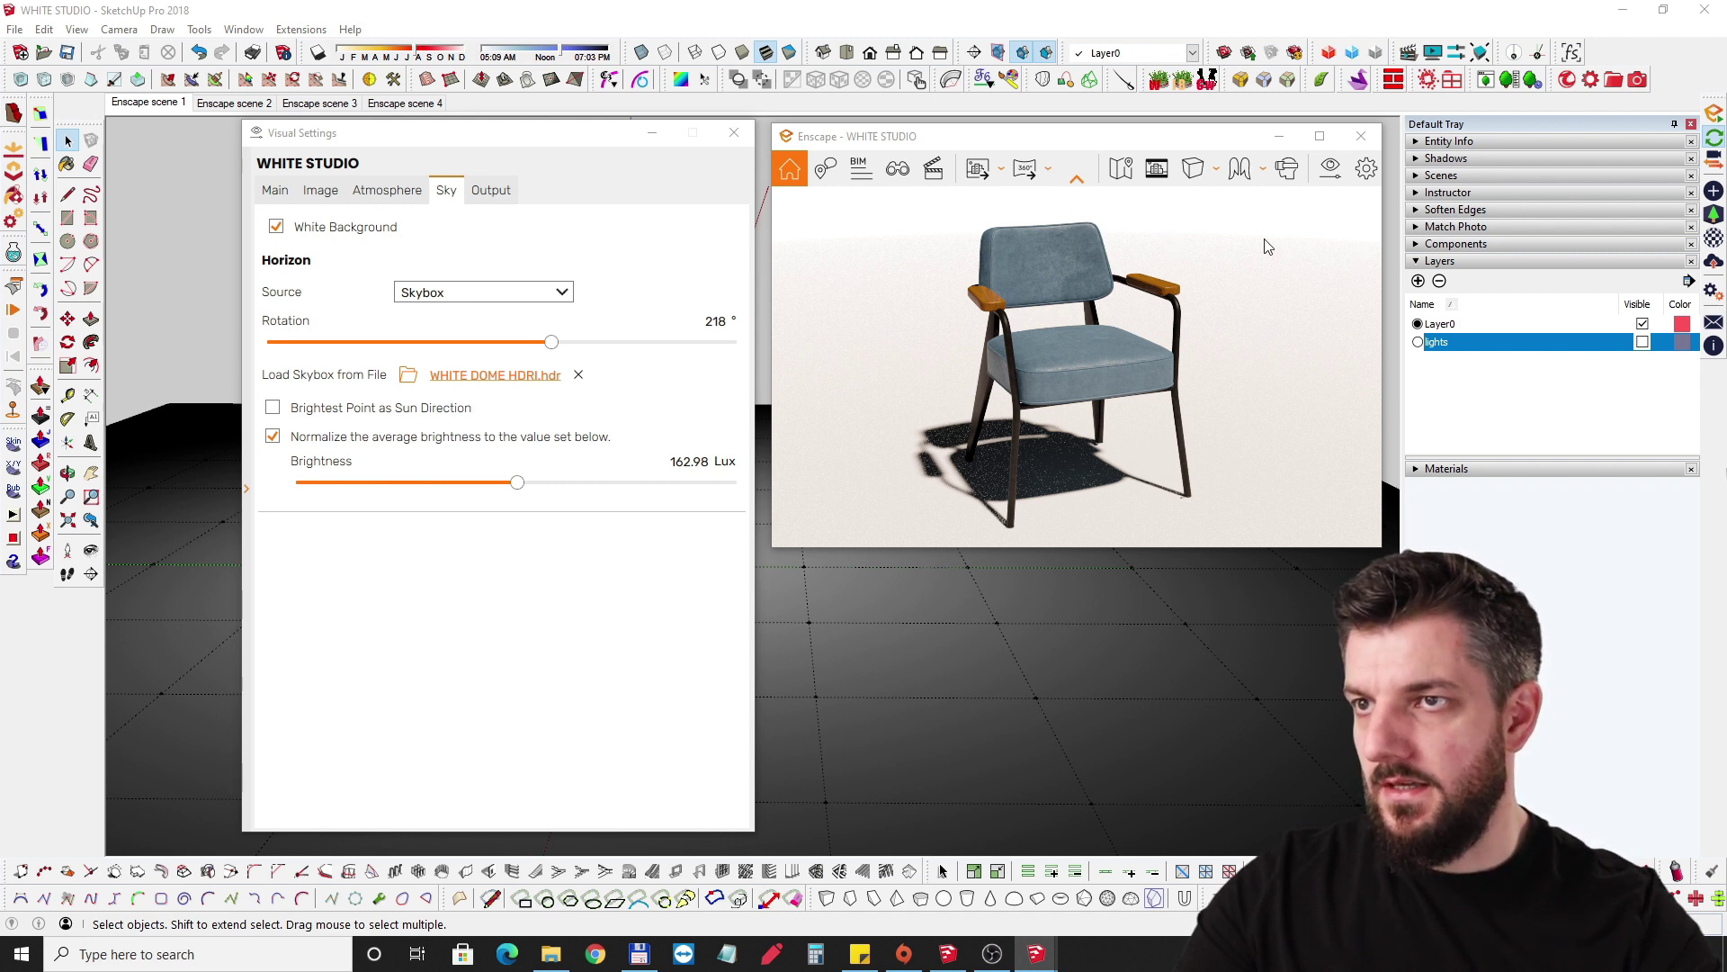
scroll(1239, 251, "down", 5)
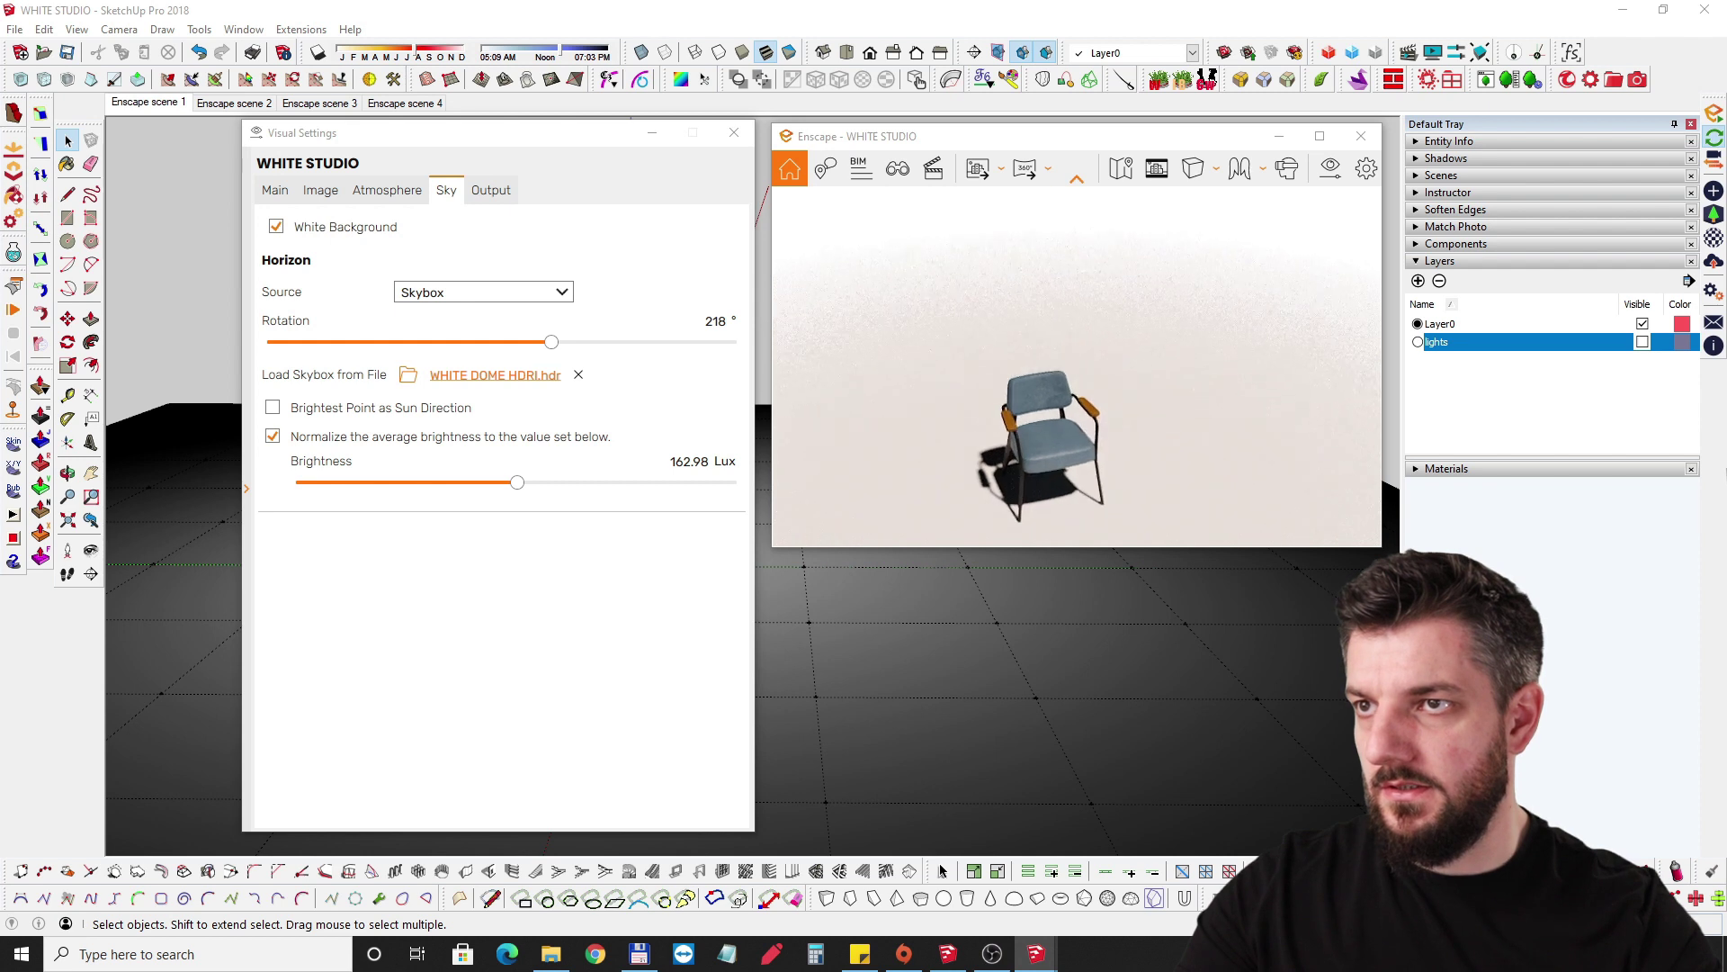
right_click_drag(781, 416, 868, 314)
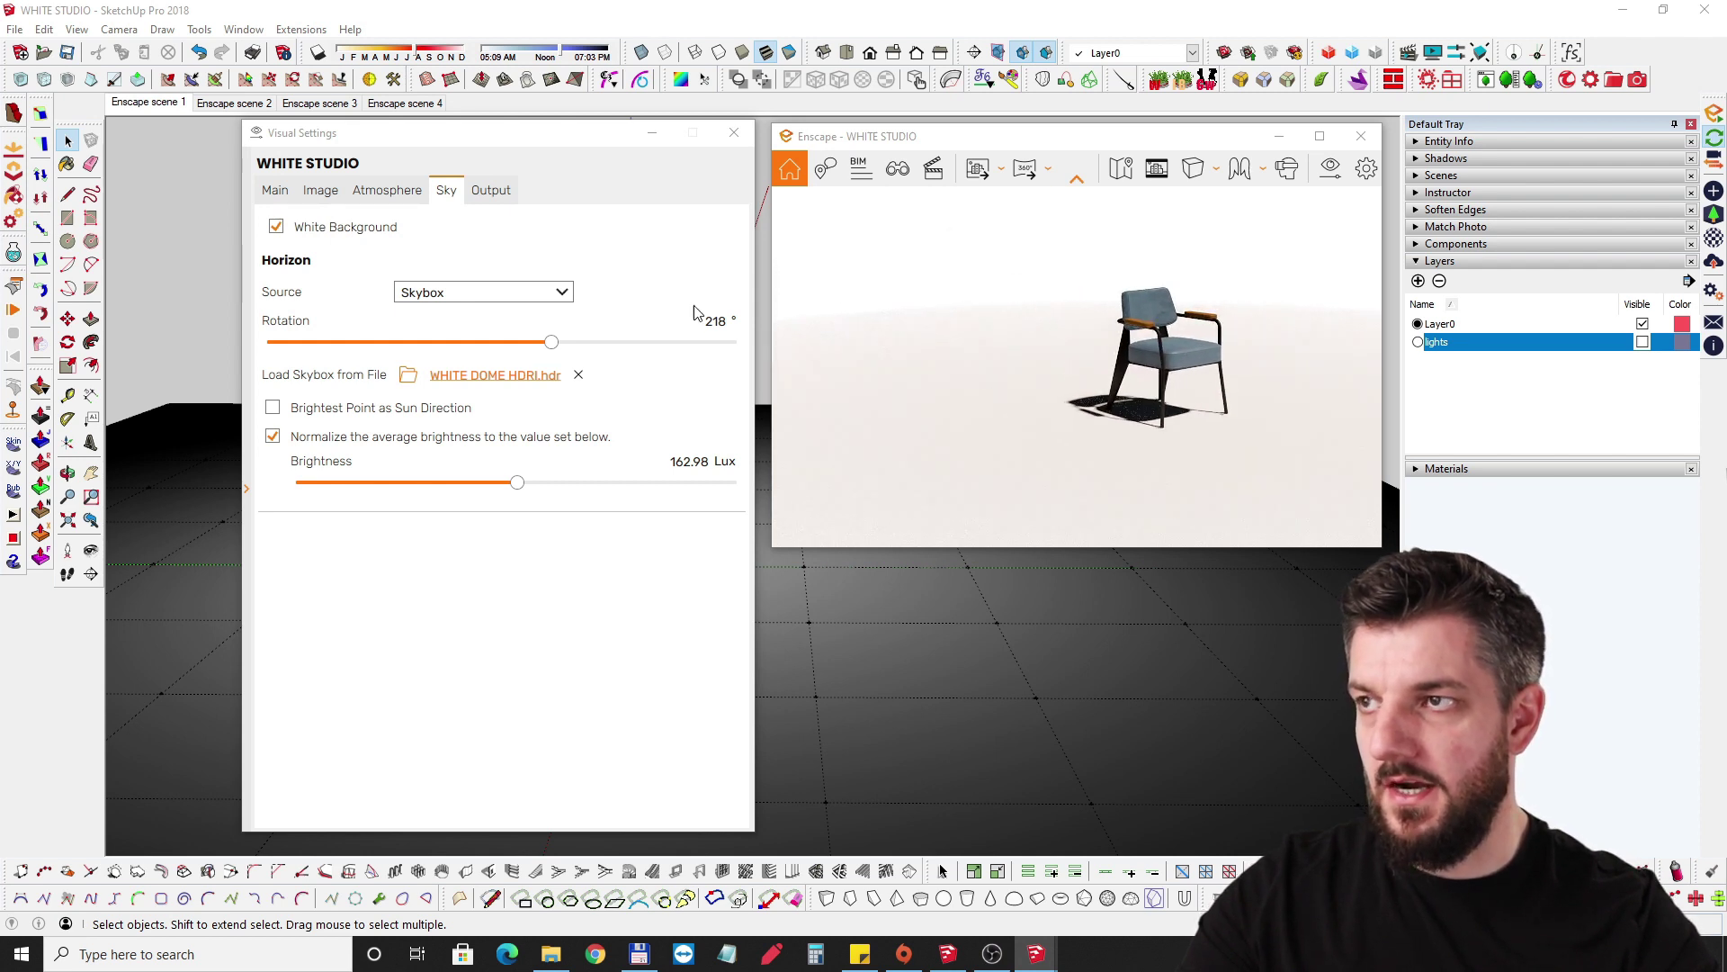
Close Visual Settings and bring the Enscape render window back in front of SketchUp.
left_click(736, 136)
middle_click_drag(621, 467, 597, 701)
left_click(1048, 951)
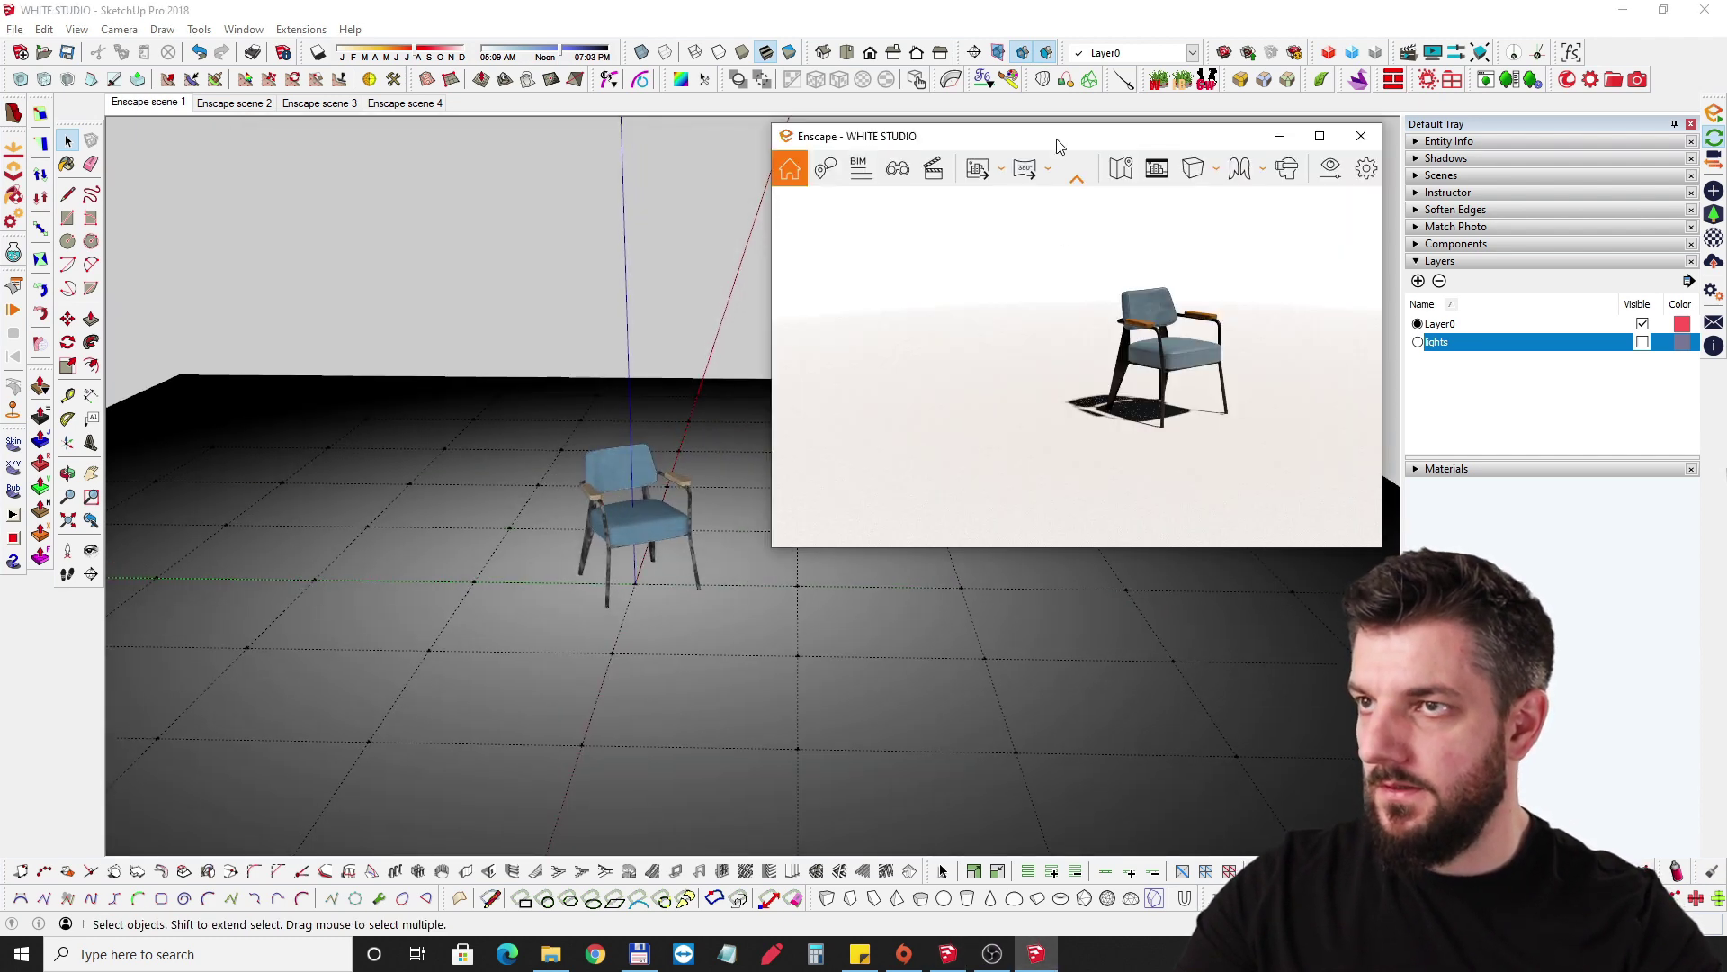
Open the ground plane material in Enscape Materials and place the editor beside the render window.
middle_click_drag(654, 506, 498, 461)
key("b")
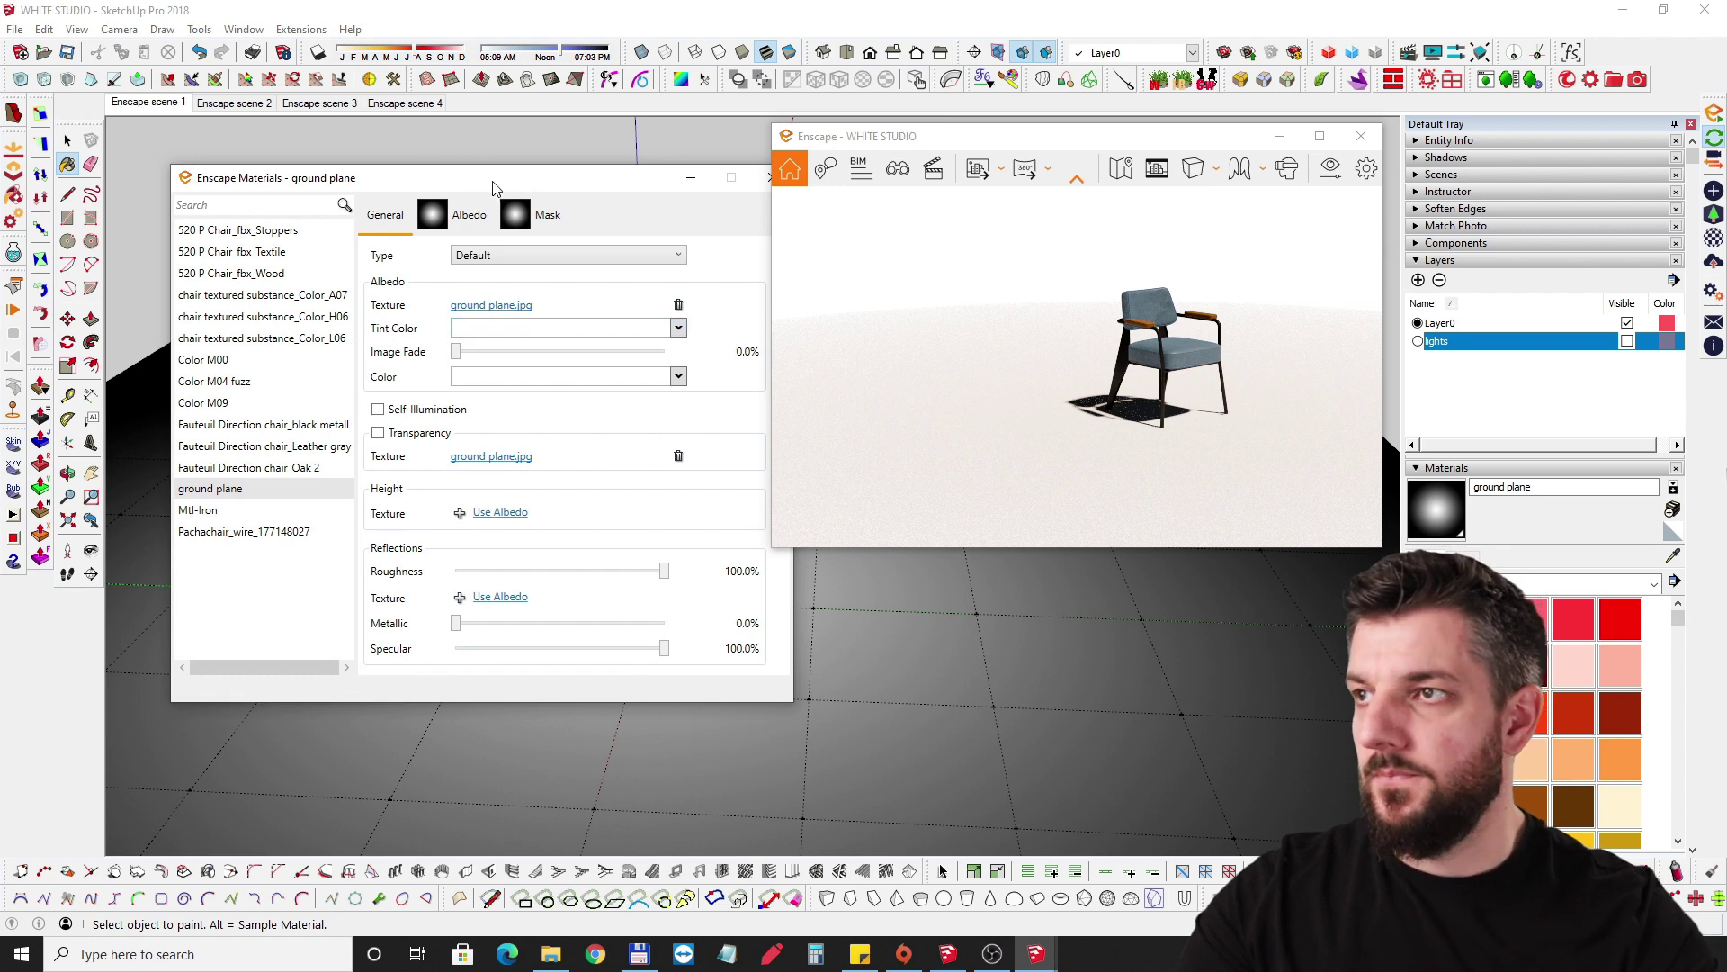
left_click_drag(492, 177, 447, 146)
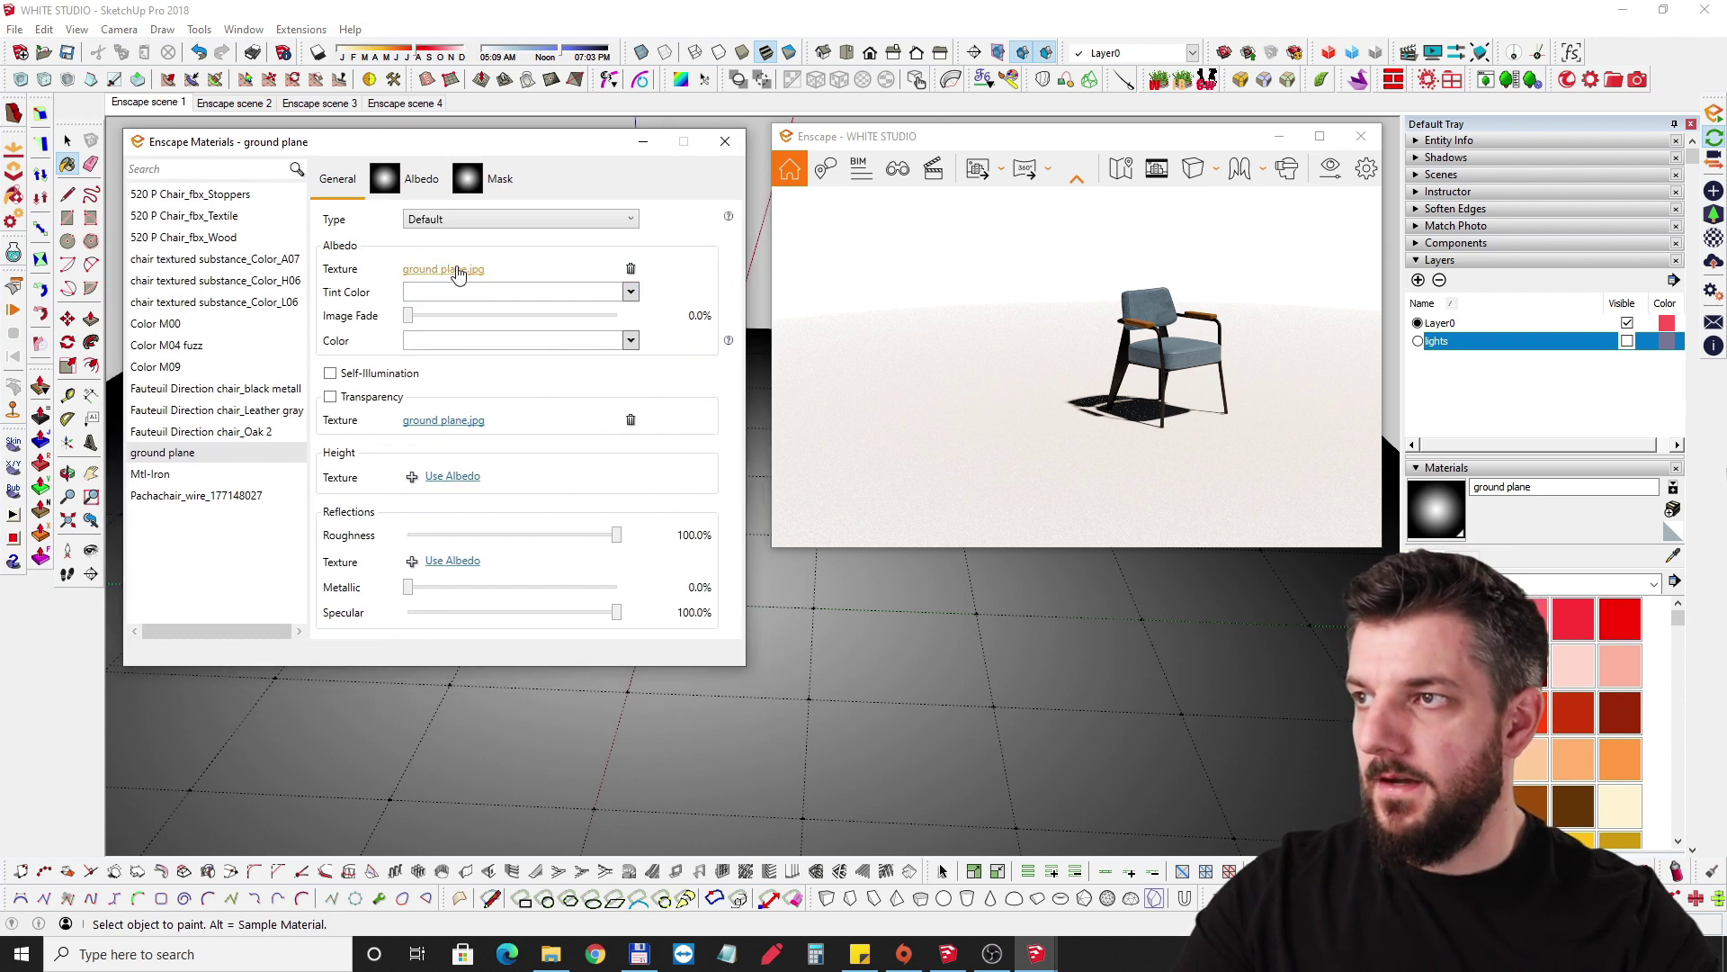
middle_click_drag(959, 702, 916, 722)
scroll(925, 653, "down", 5)
scroll(926, 720, "up", 3)
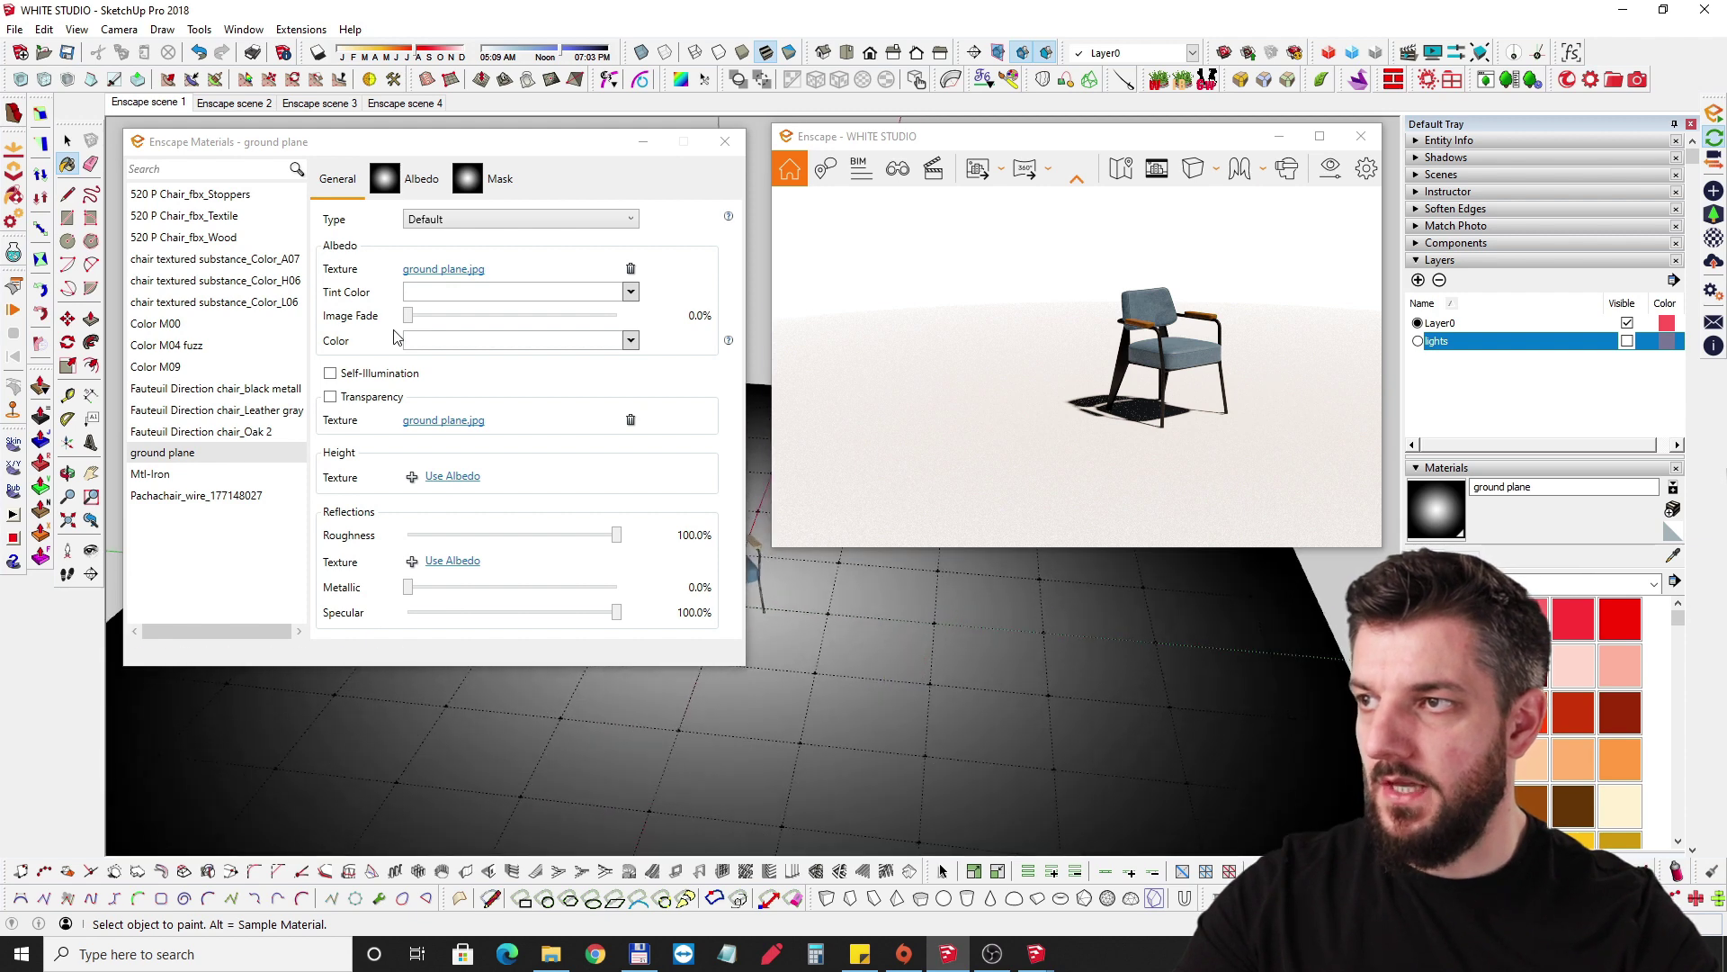
Examine the ground plane material's image fade, mask texture and specular settings, then close the material editor.
left_click(443, 324)
left_click_drag(442, 317, 609, 319)
left_click_drag(368, 322, 312, 321)
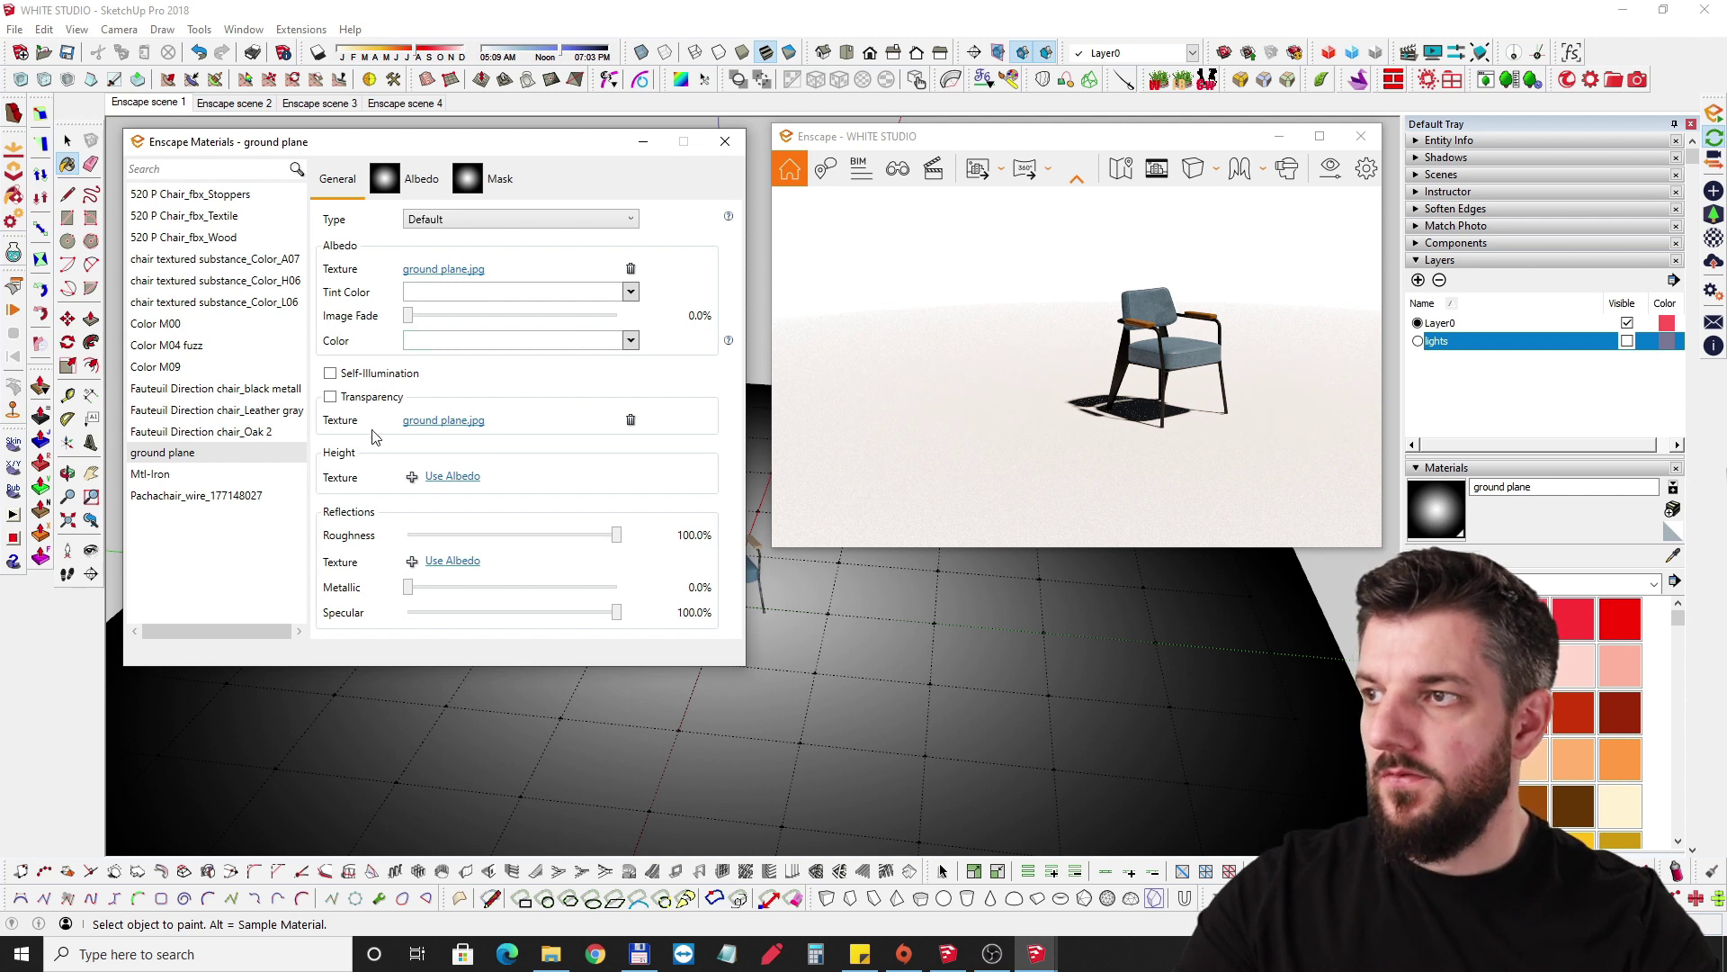
left_click(486, 176)
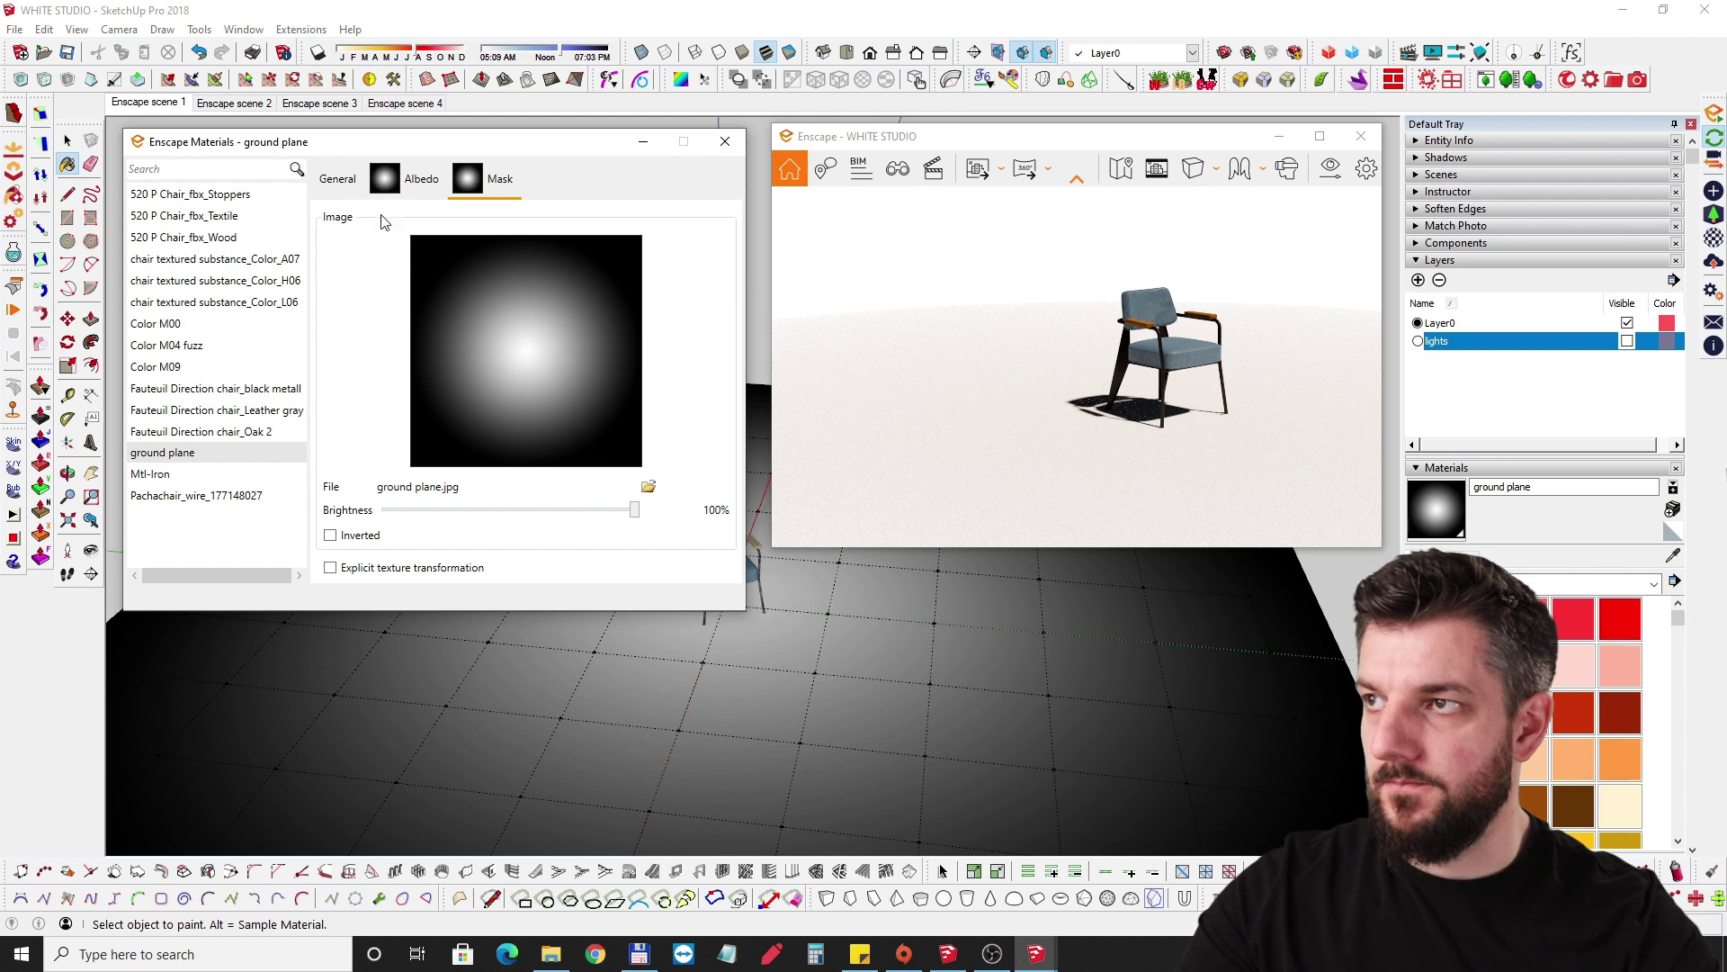
left_click(338, 178)
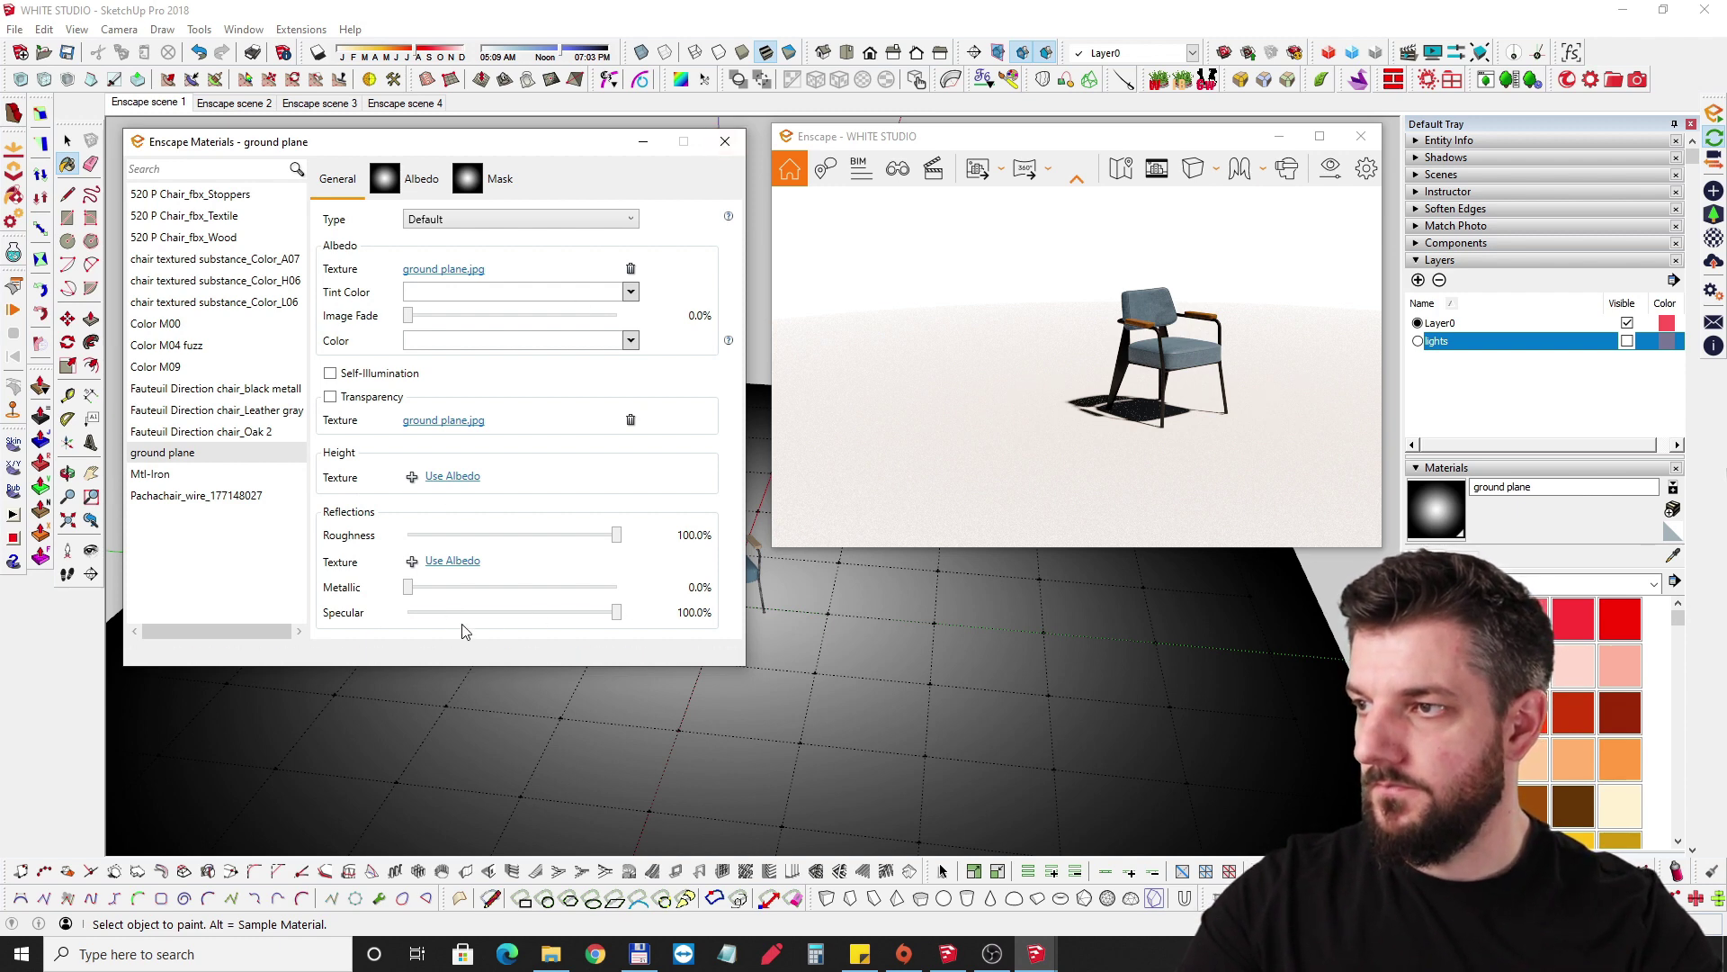
mouse_move(602, 619)
left_mouse_down()
mouse_move(477, 617)
mouse_move(713, 626)
mouse_move(501, 619)
mouse_move(625, 619)
left_mouse_up()
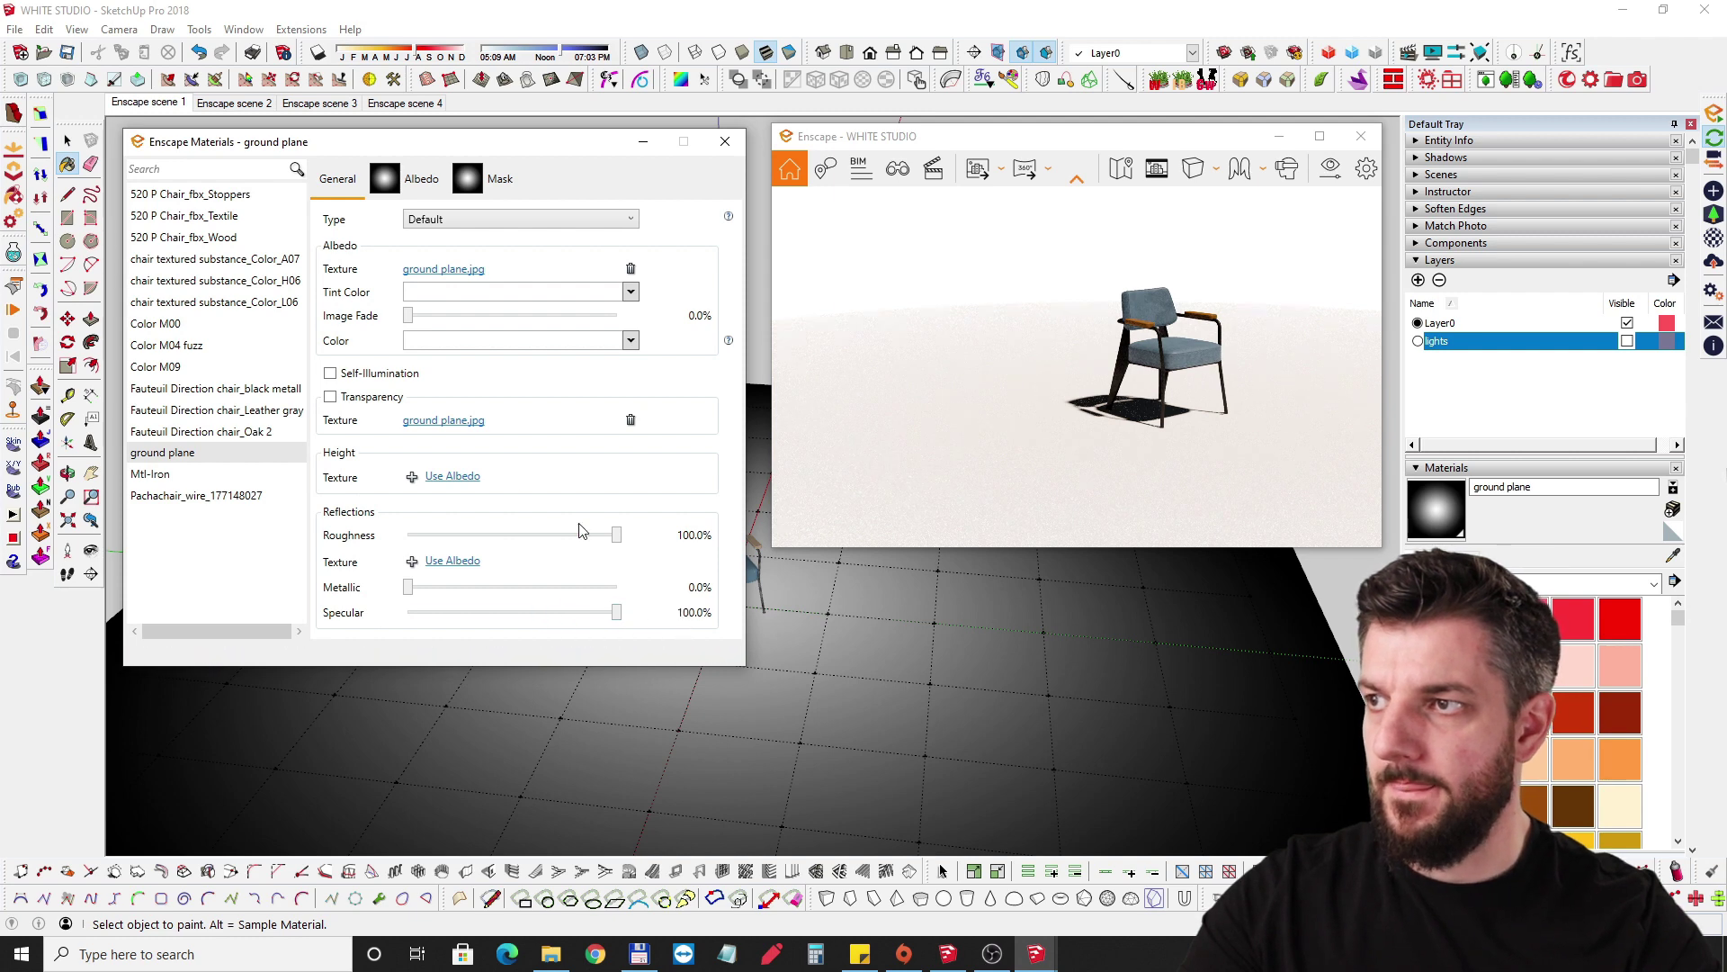
left_click(725, 141)
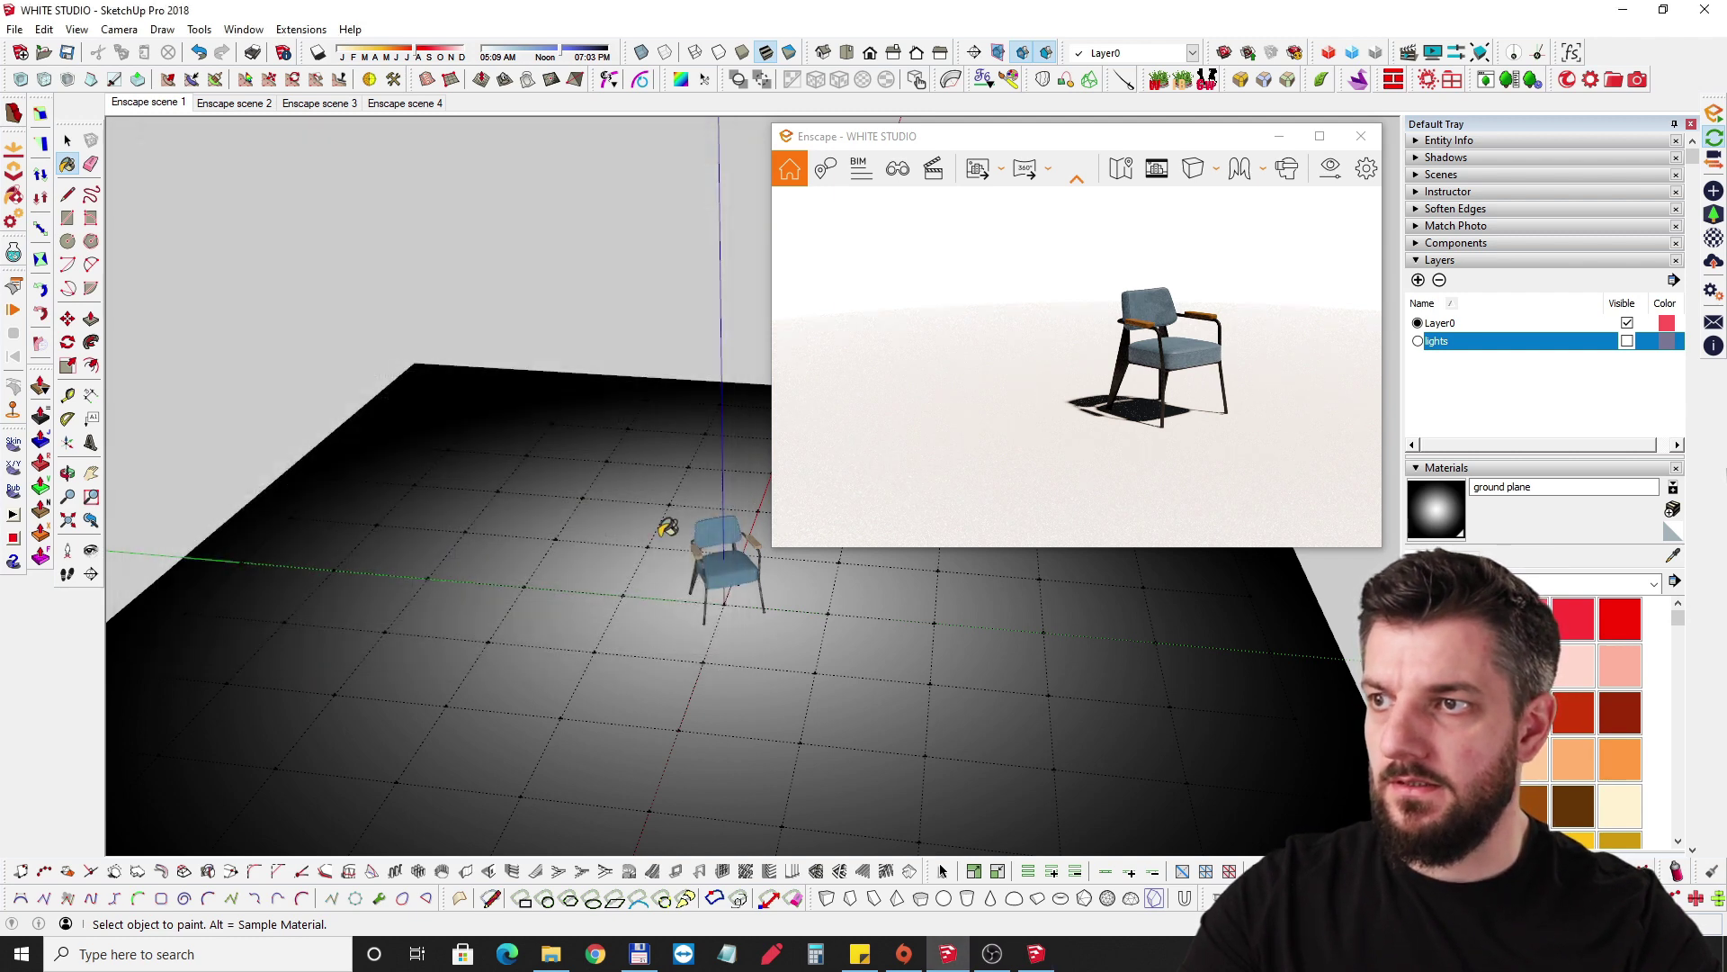
Inspect the chair and ground plane from below in the Enscape view and return to an eye-level view.
mouse_move(675, 567)
middle_mouse_down()
mouse_move(532, 505)
mouse_move(545, 585)
middle_mouse_up()
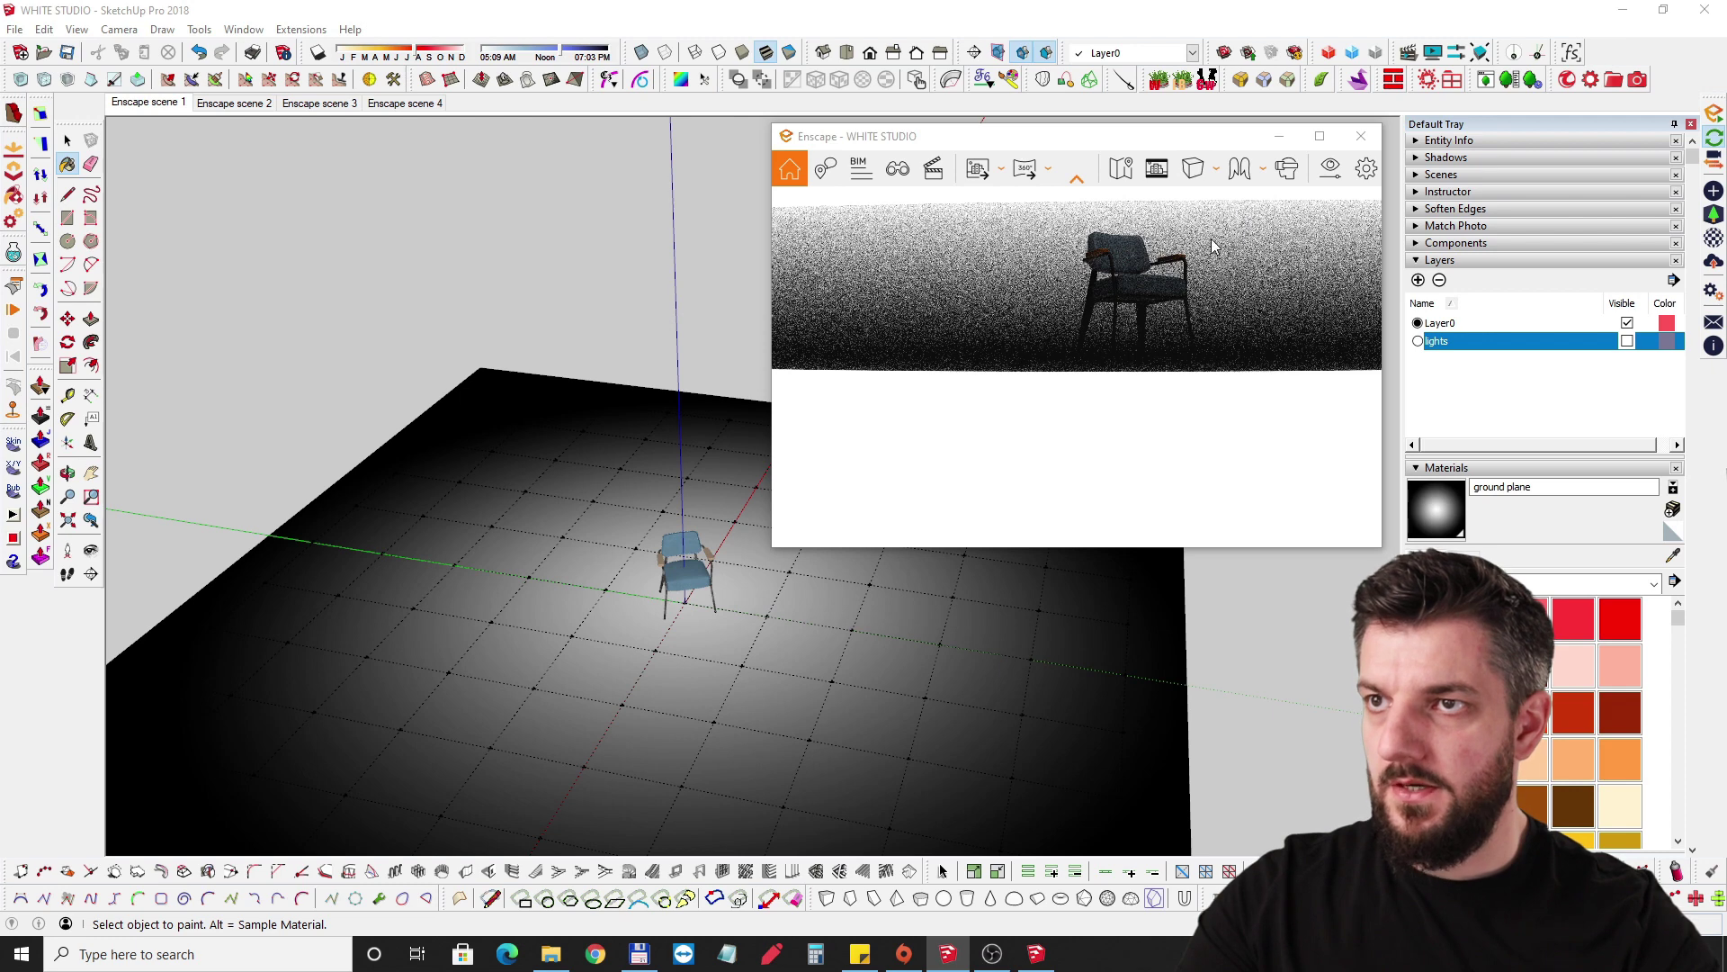
left_click_drag(1161, 303, 1154, 349)
middle_click_drag(1154, 349, 1115, 206)
mouse_move(1088, 363)
middle_mouse_down()
mouse_move(1115, 360)
mouse_move(1092, 380)
middle_mouse_up()
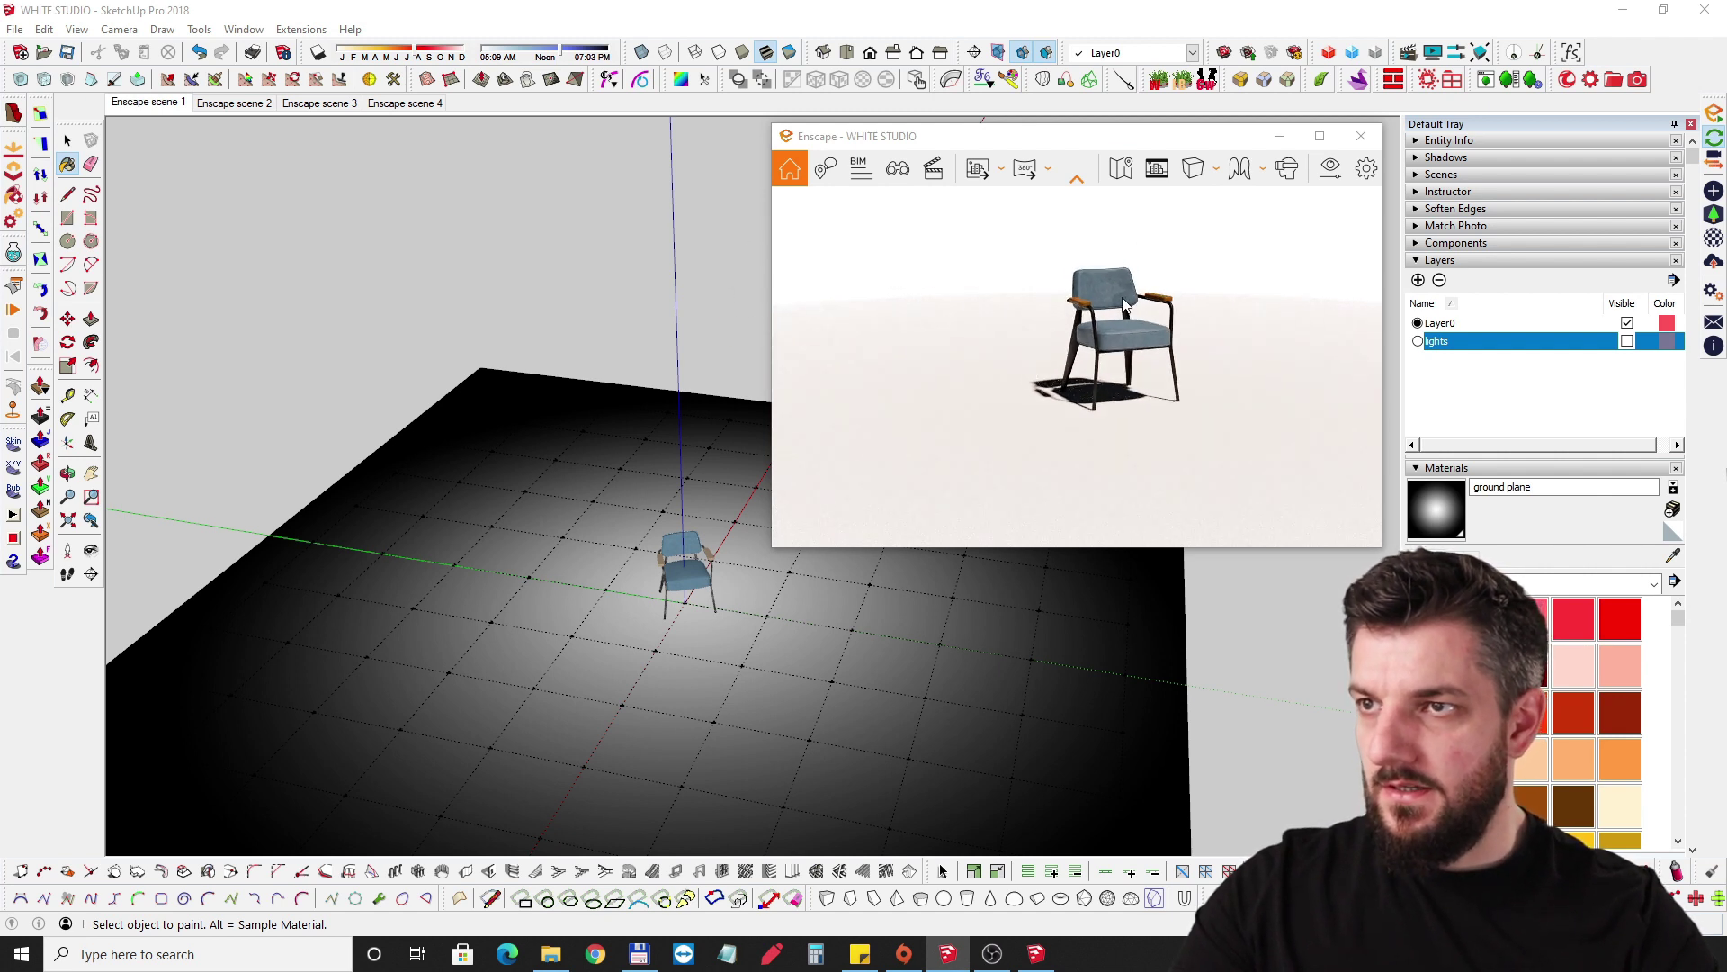
Check the main Visual Settings, close them, and bring the Enscape render window back in front of SketchUp.
left_click(1330, 169)
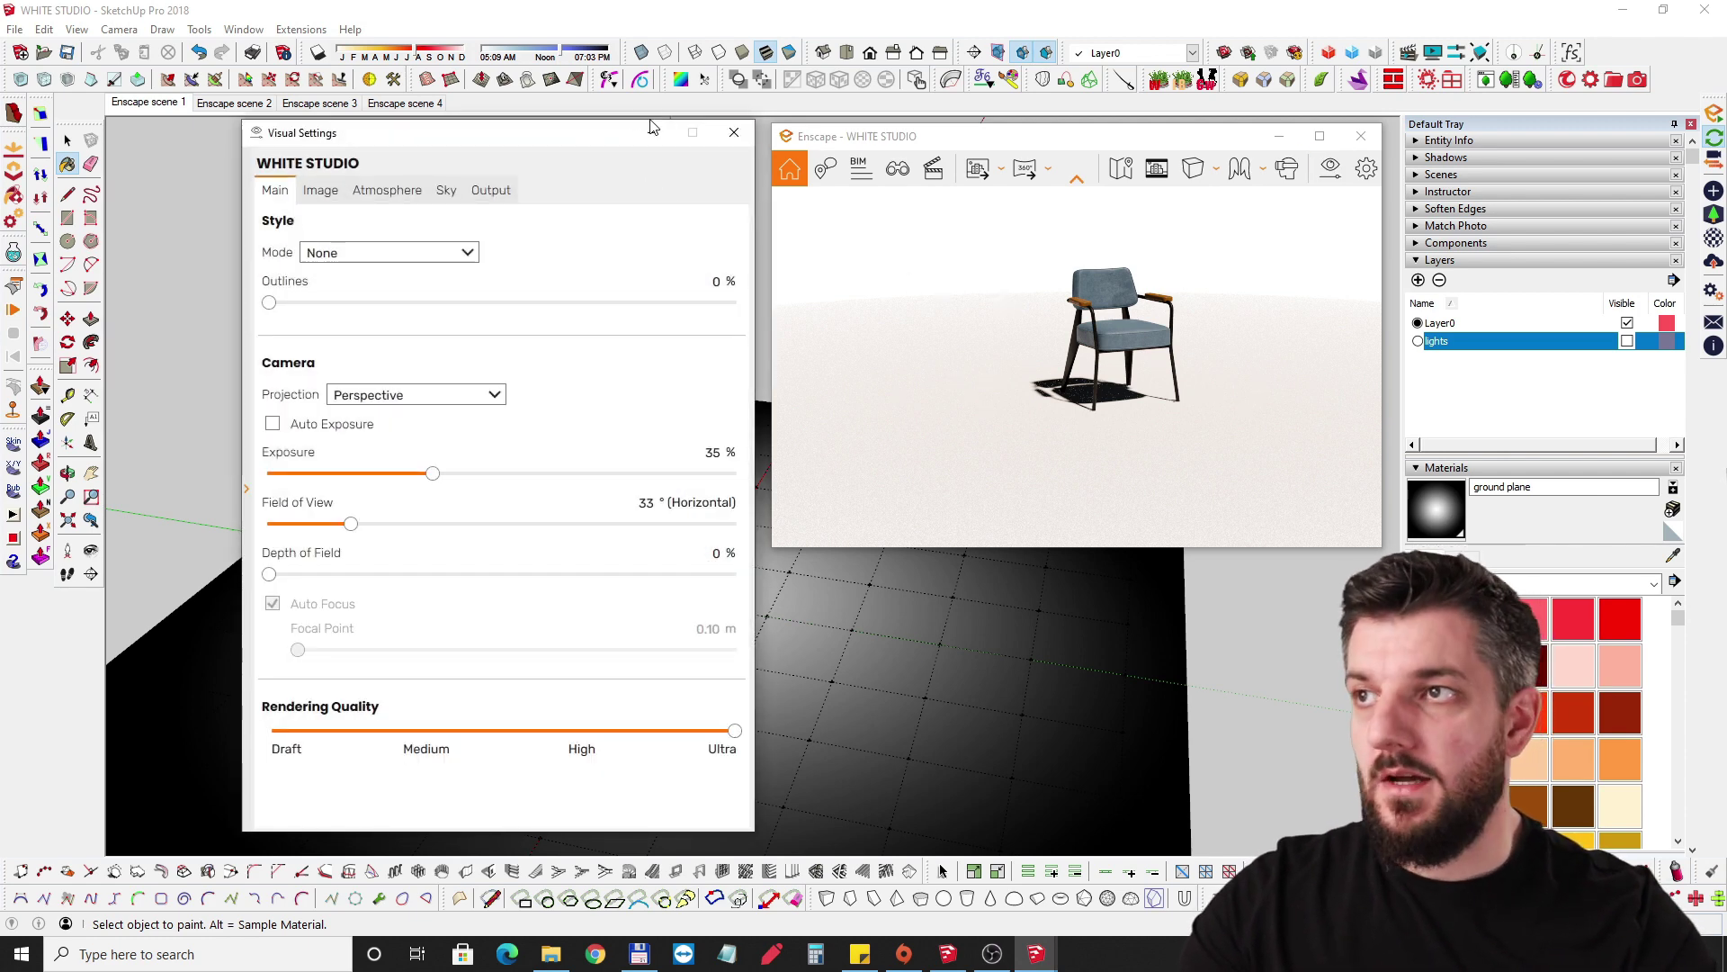
left_click(732, 134)
middle_click(645, 490)
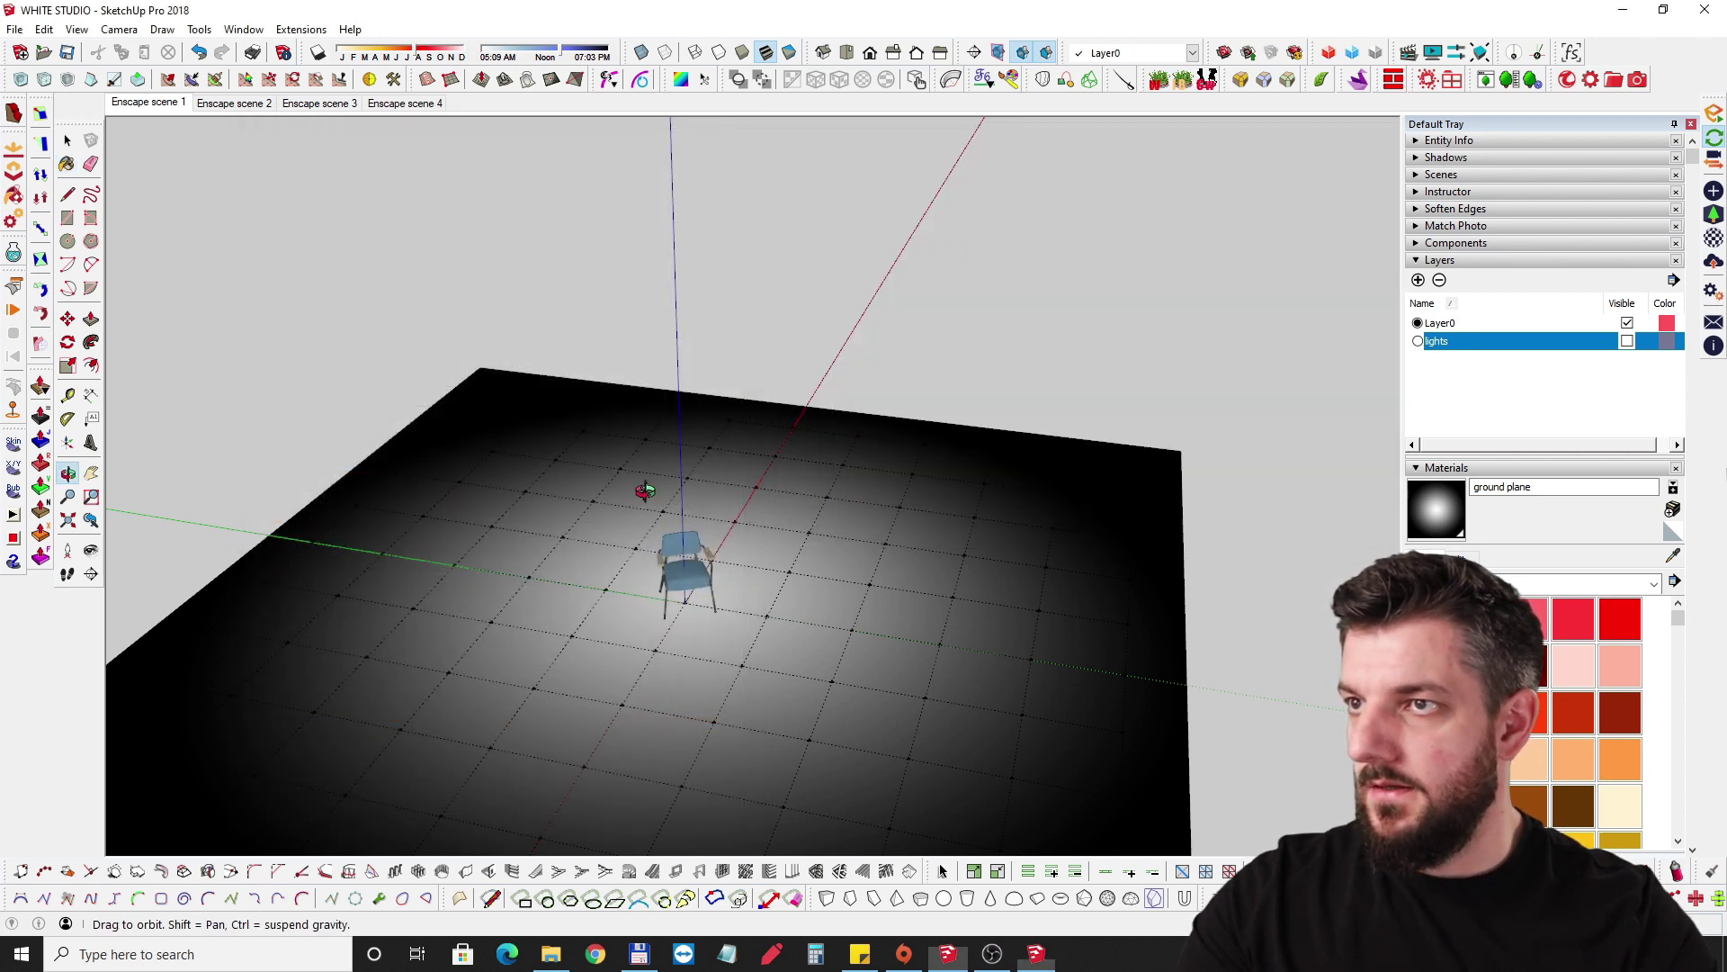
middle_click_drag(645, 491, 654, 492)
left_click(1035, 953)
left_click_drag(1111, 138, 1118, 140)
View the SketchUp ground plane from above and make the lights layer visible.
mouse_move(698, 585)
middle_mouse_down()
mouse_move(664, 494)
mouse_move(513, 480)
mouse_move(360, 594)
middle_mouse_up()
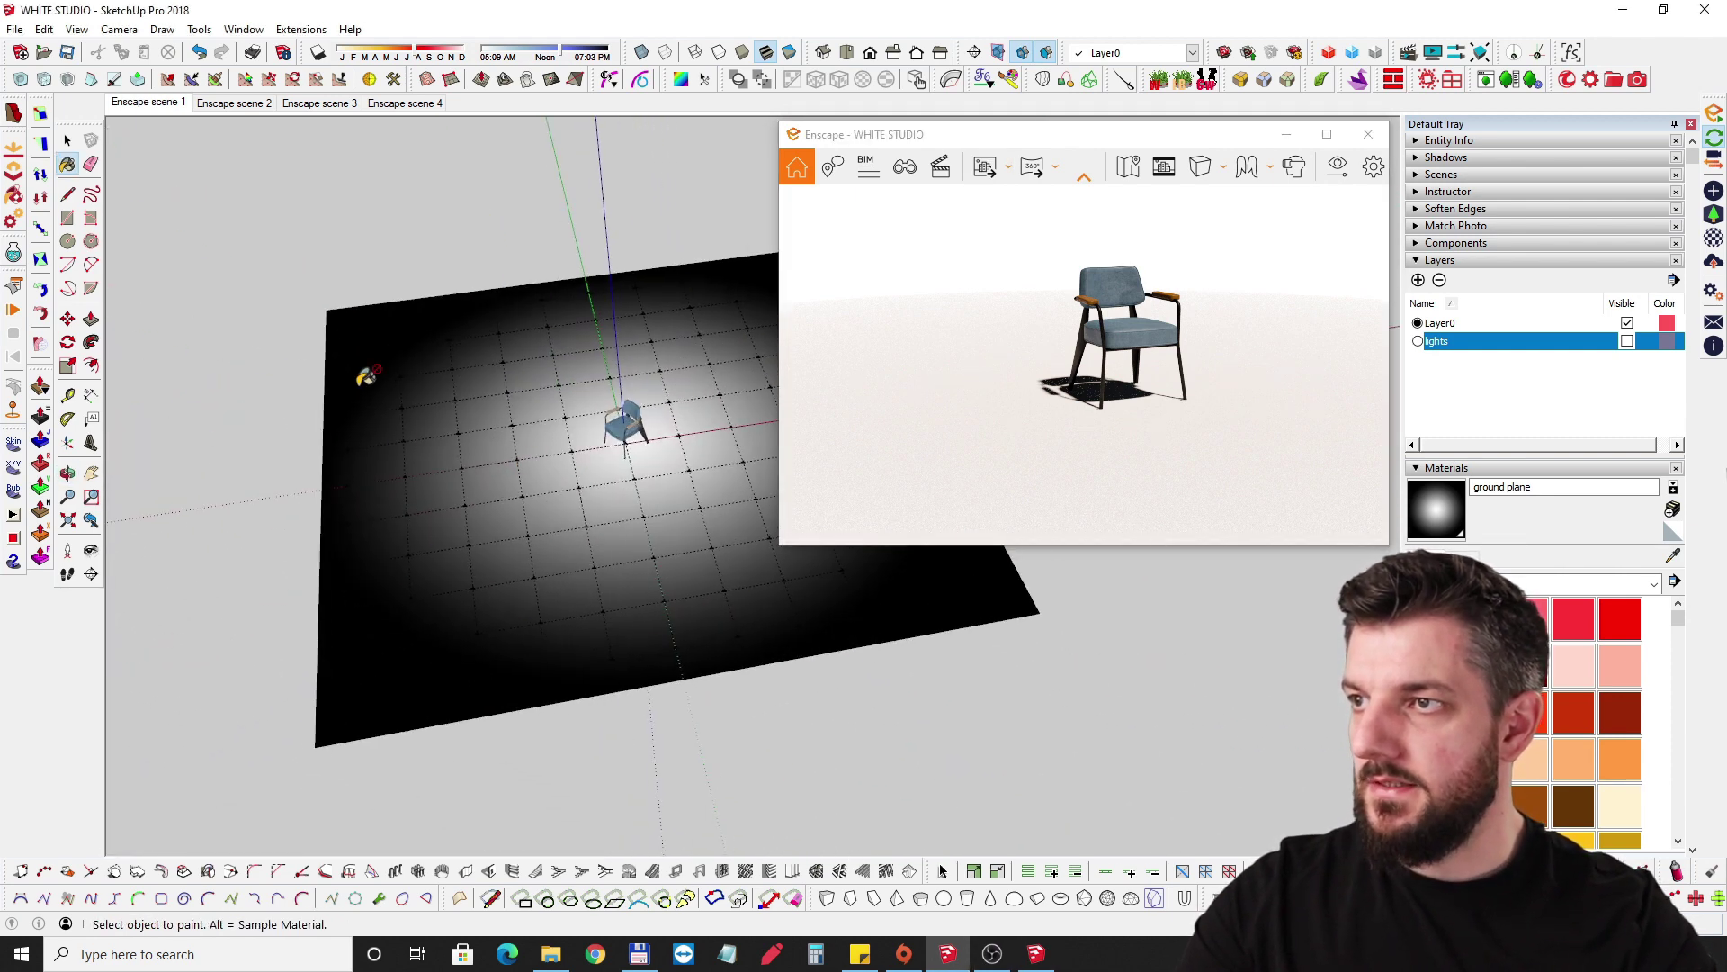
mouse_move(653, 527)
middle_mouse_down()
mouse_move(443, 597)
mouse_move(579, 467)
middle_mouse_up()
scroll(580, 405, "up", 3)
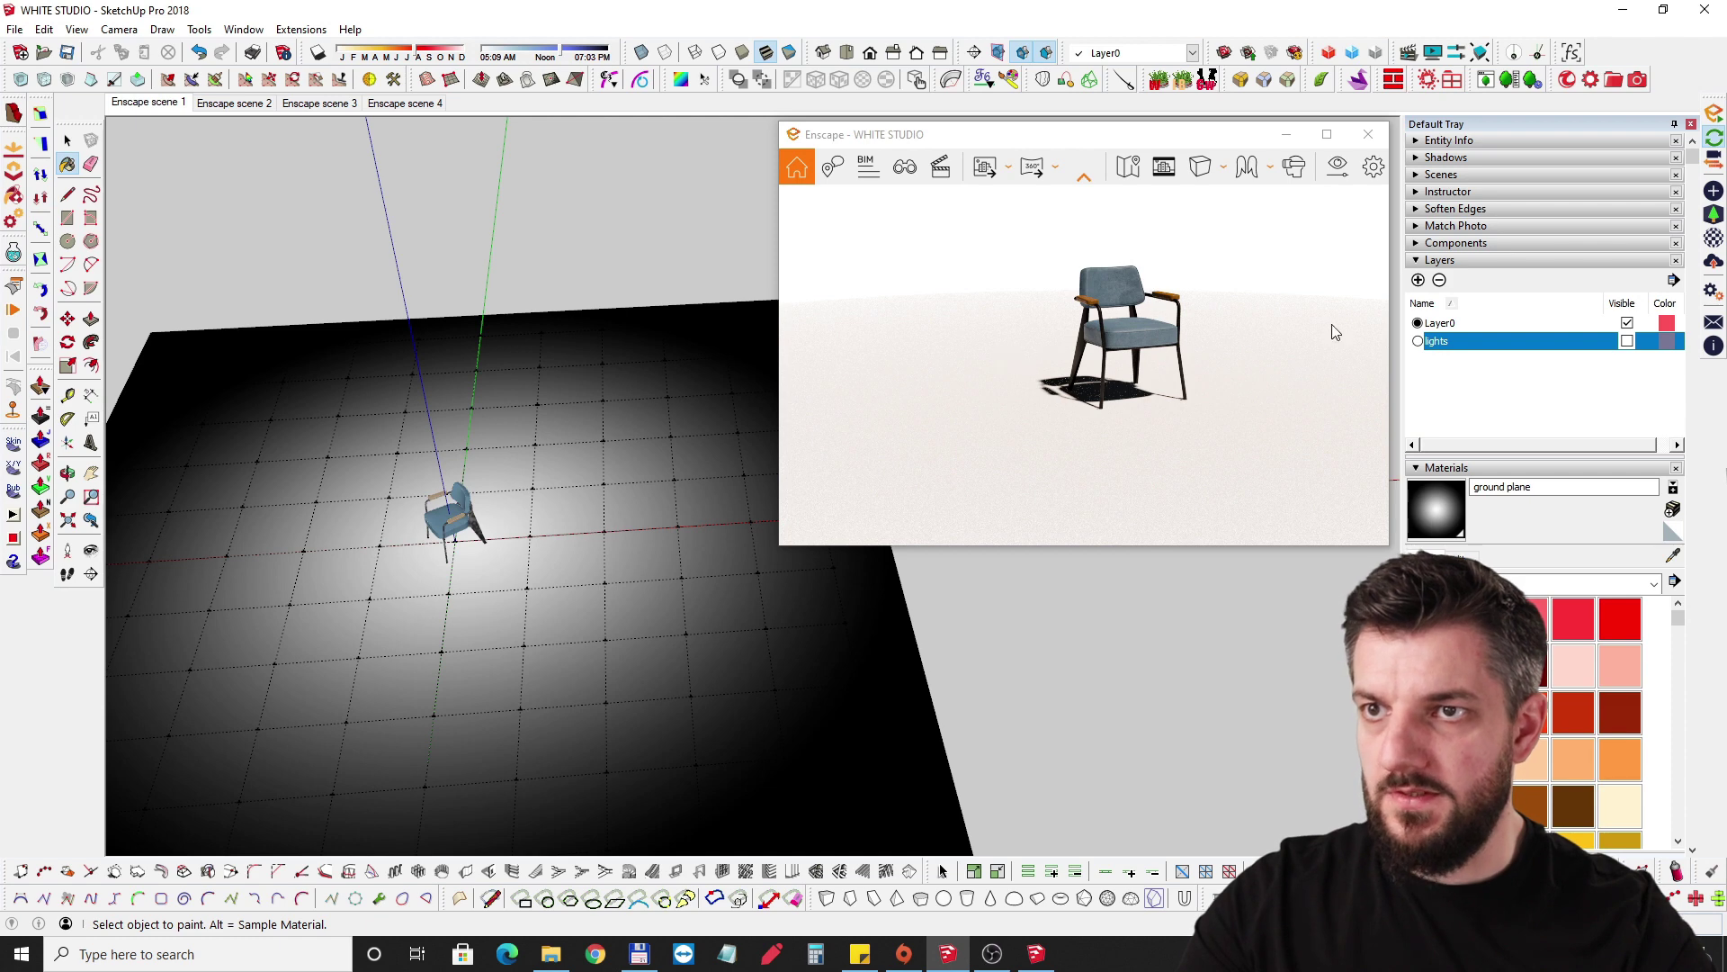
left_click(1626, 340)
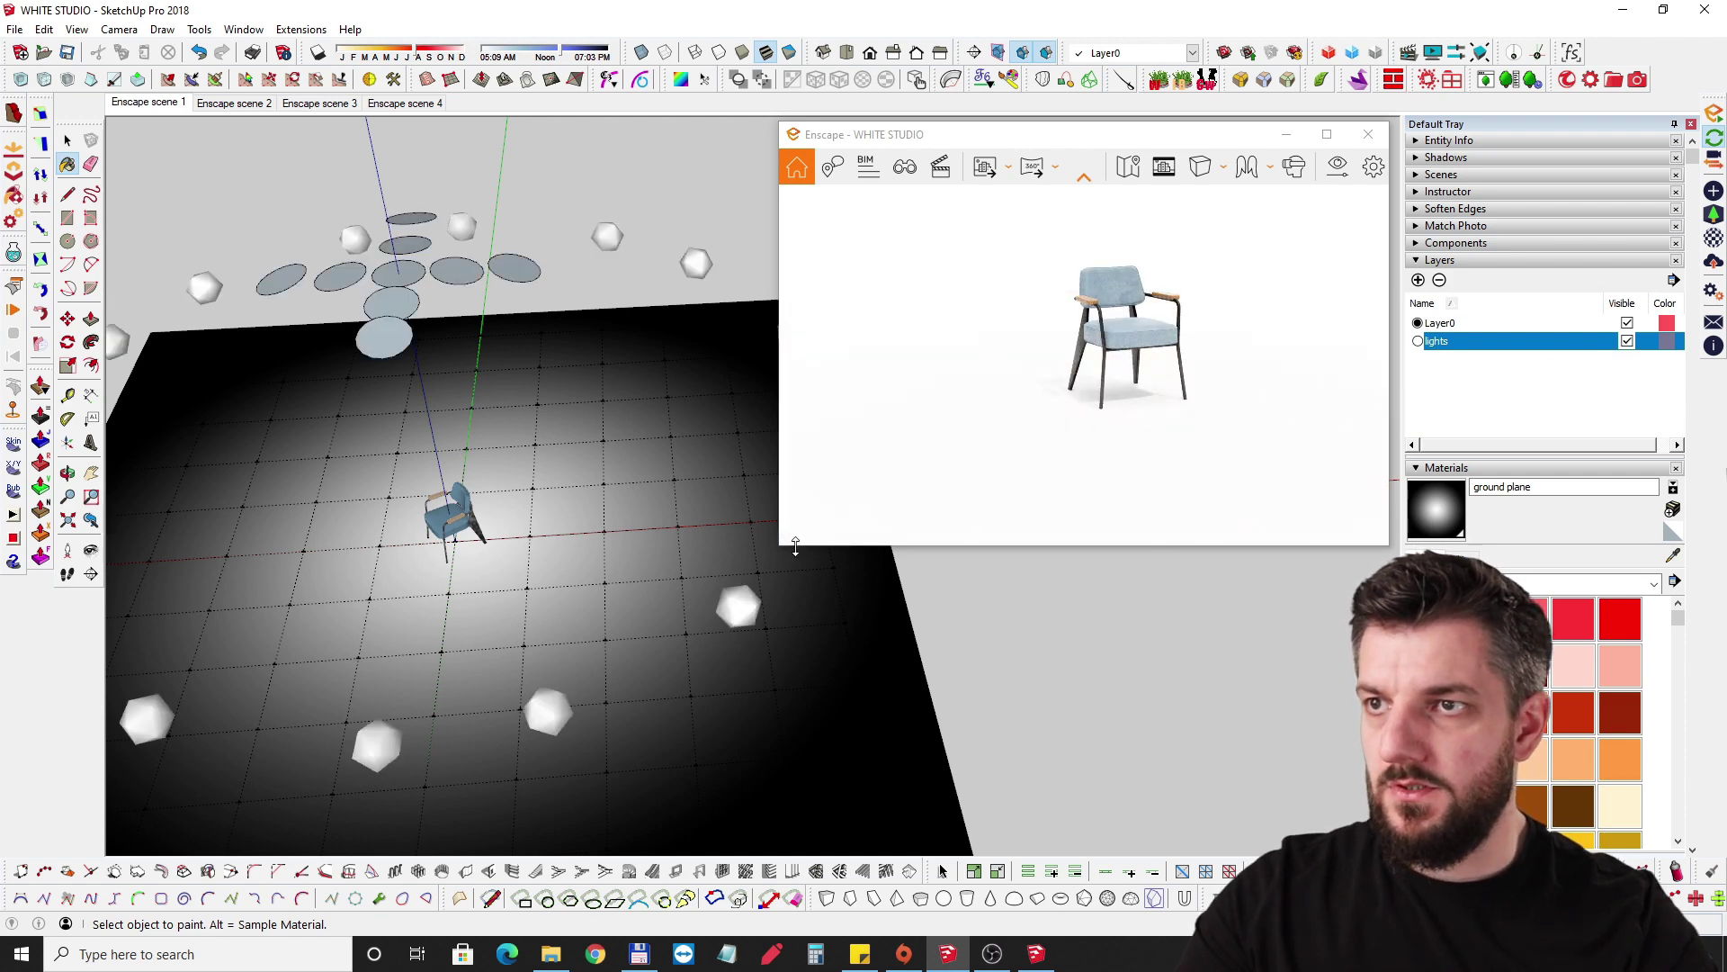
Select the ring of sphere lights around the chair and view the light arrangement from the side.
mouse_move(454, 540)
middle_mouse_down()
mouse_move(474, 530)
mouse_move(405, 452)
mouse_move(448, 248)
mouse_move(432, 351)
mouse_move(592, 370)
mouse_move(455, 366)
mouse_move(585, 493)
mouse_move(466, 547)
middle_mouse_up()
left_click(587, 494)
scroll(459, 551, "down", 1)
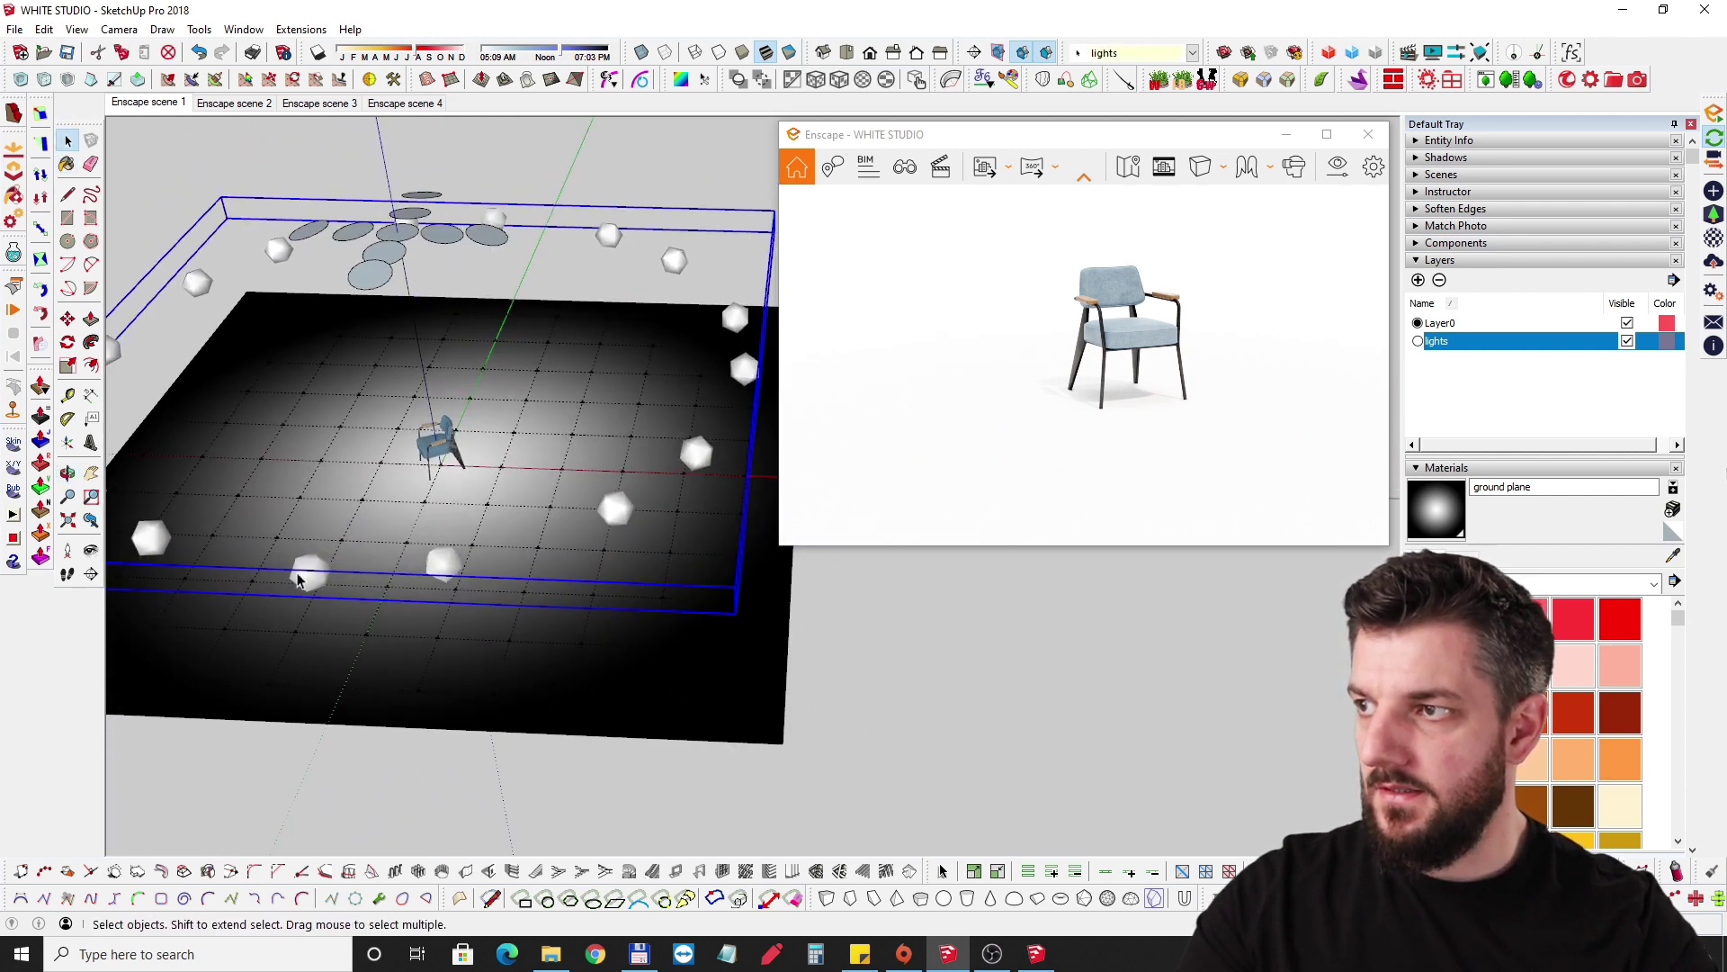
middle_click_drag(529, 226, 567, 375)
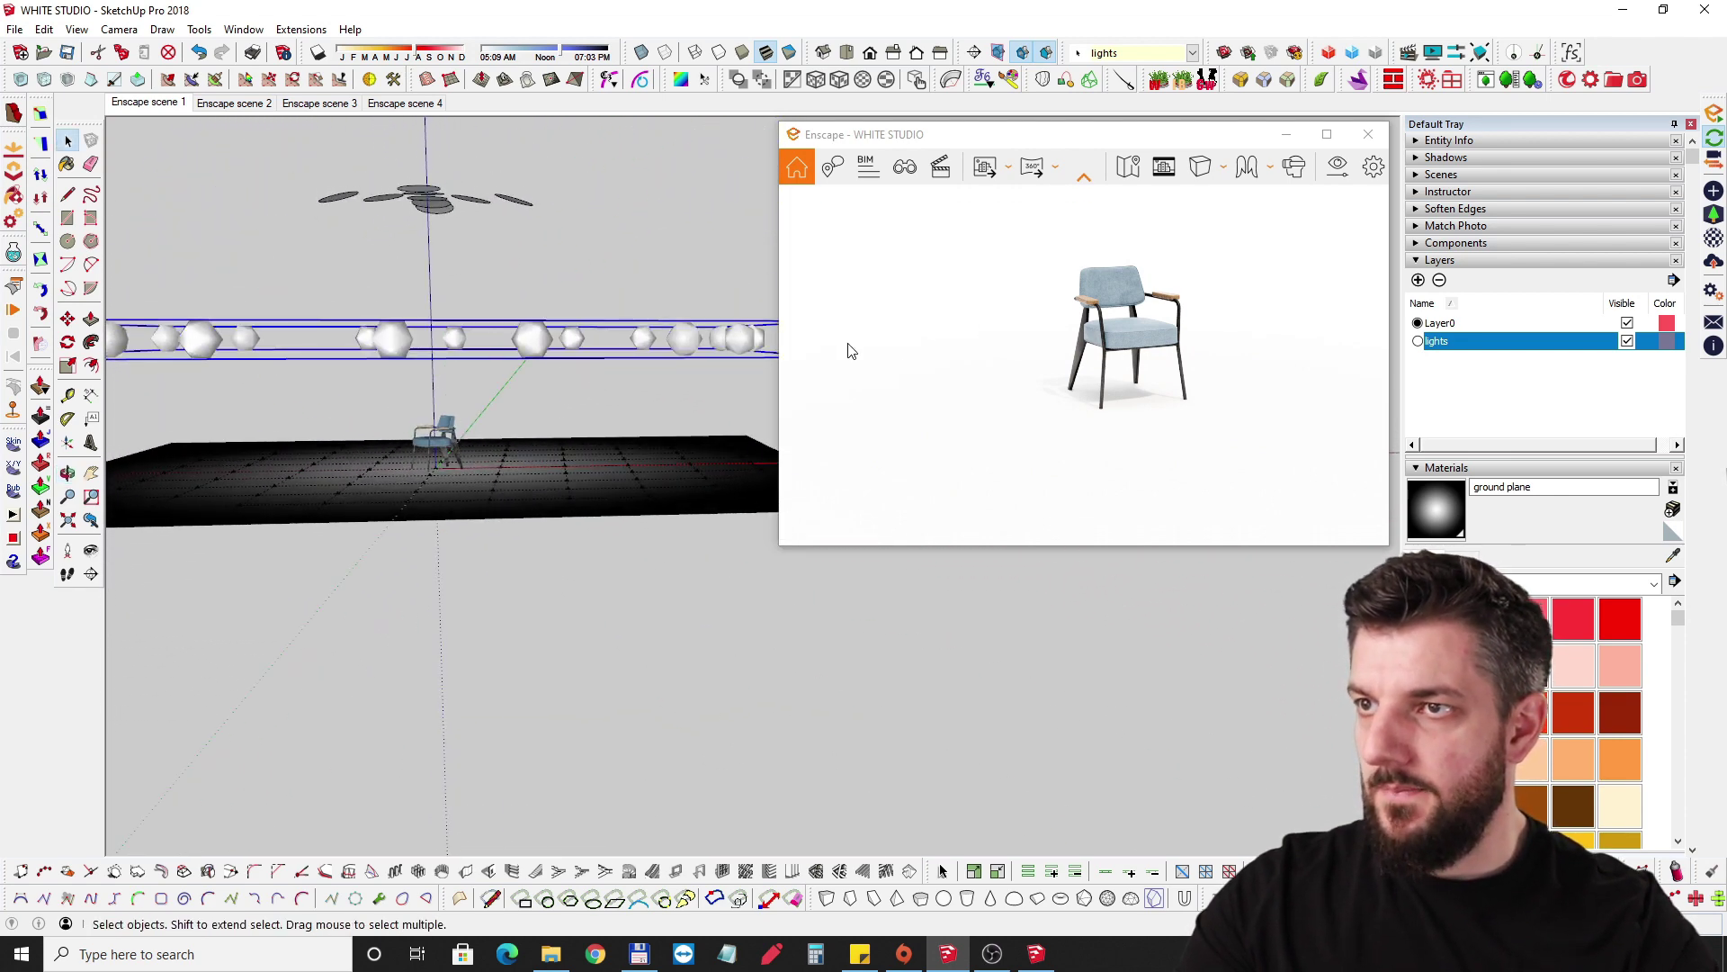
Toggle the lights layer off and on repeatedly to compare the chair render, leaving the layer visible.
left_click(1628, 343)
left_click(1628, 343)
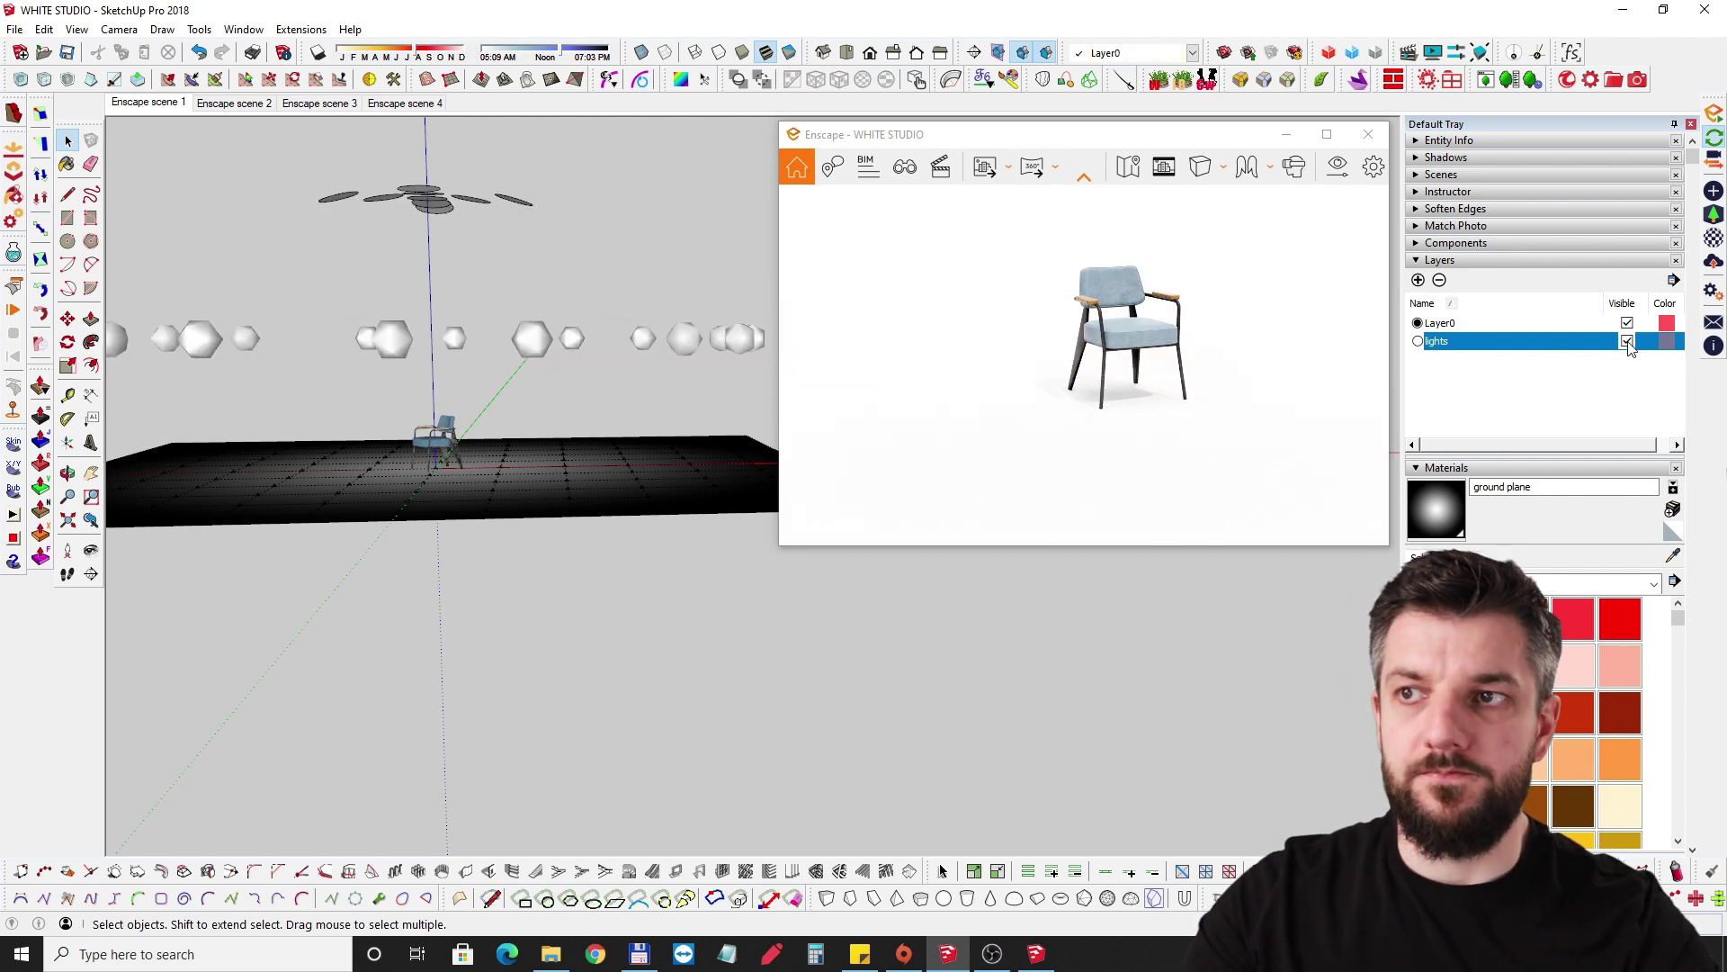
left_click(1628, 342)
left_click(1627, 342)
left_click(1627, 342)
left_click(1628, 342)
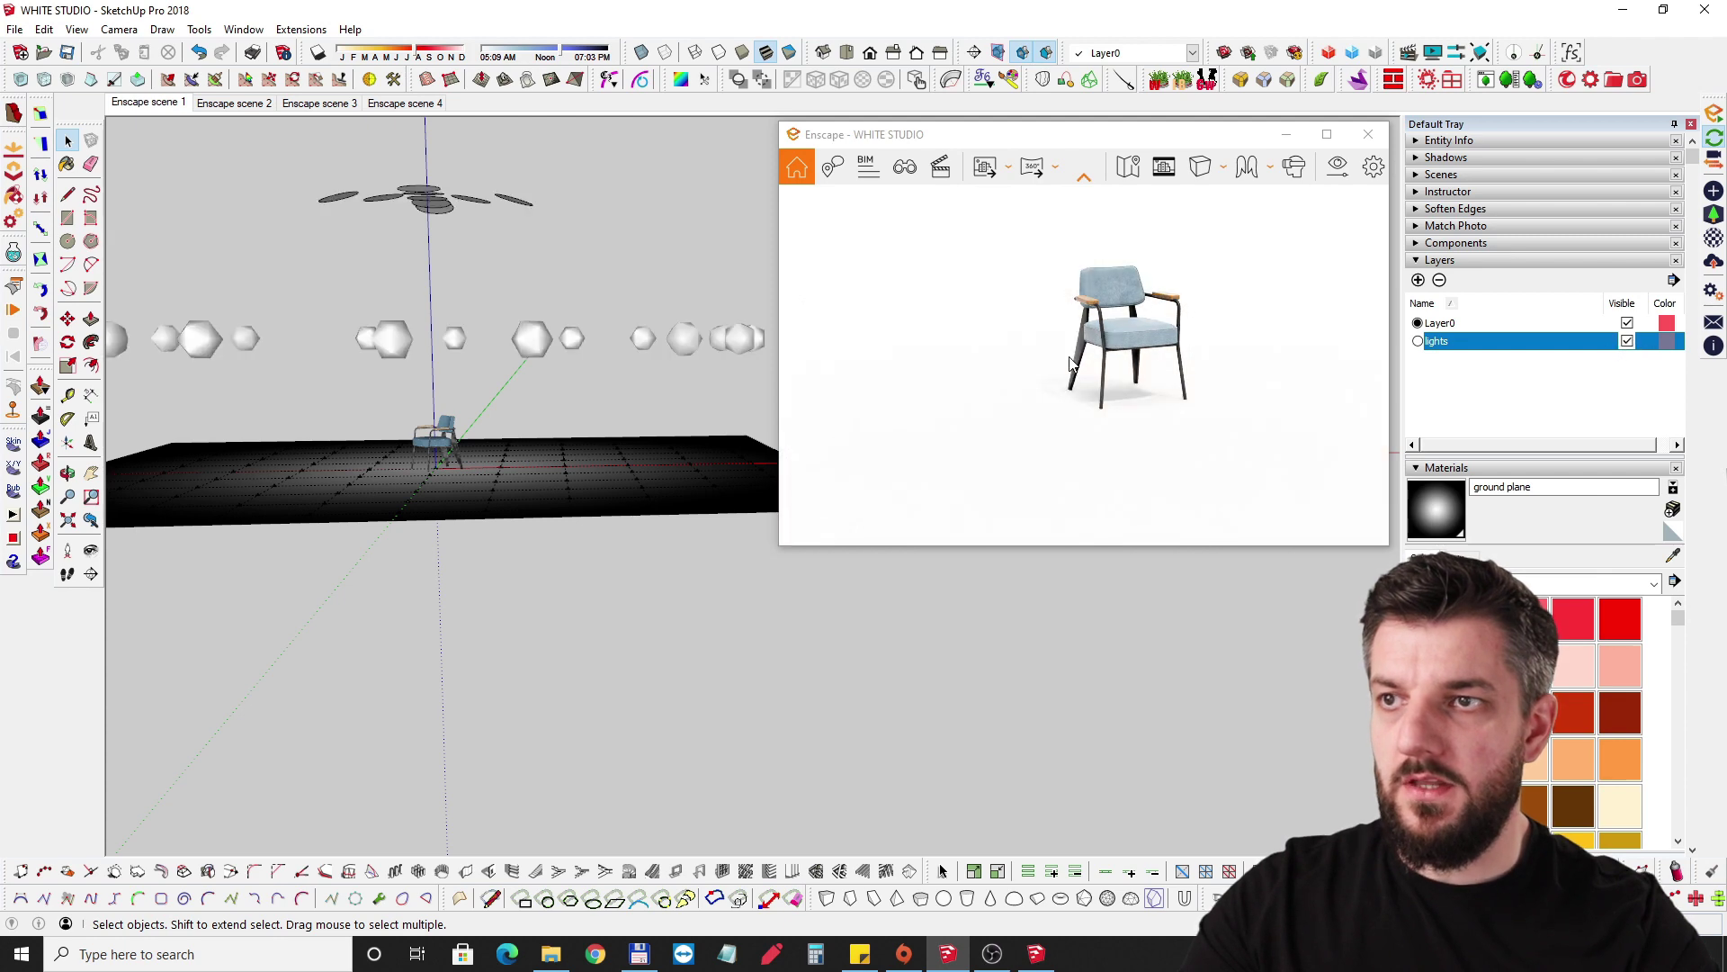
mouse_move(491, 481)
middle_mouse_down()
mouse_move(494, 570)
mouse_move(650, 414)
middle_mouse_up()
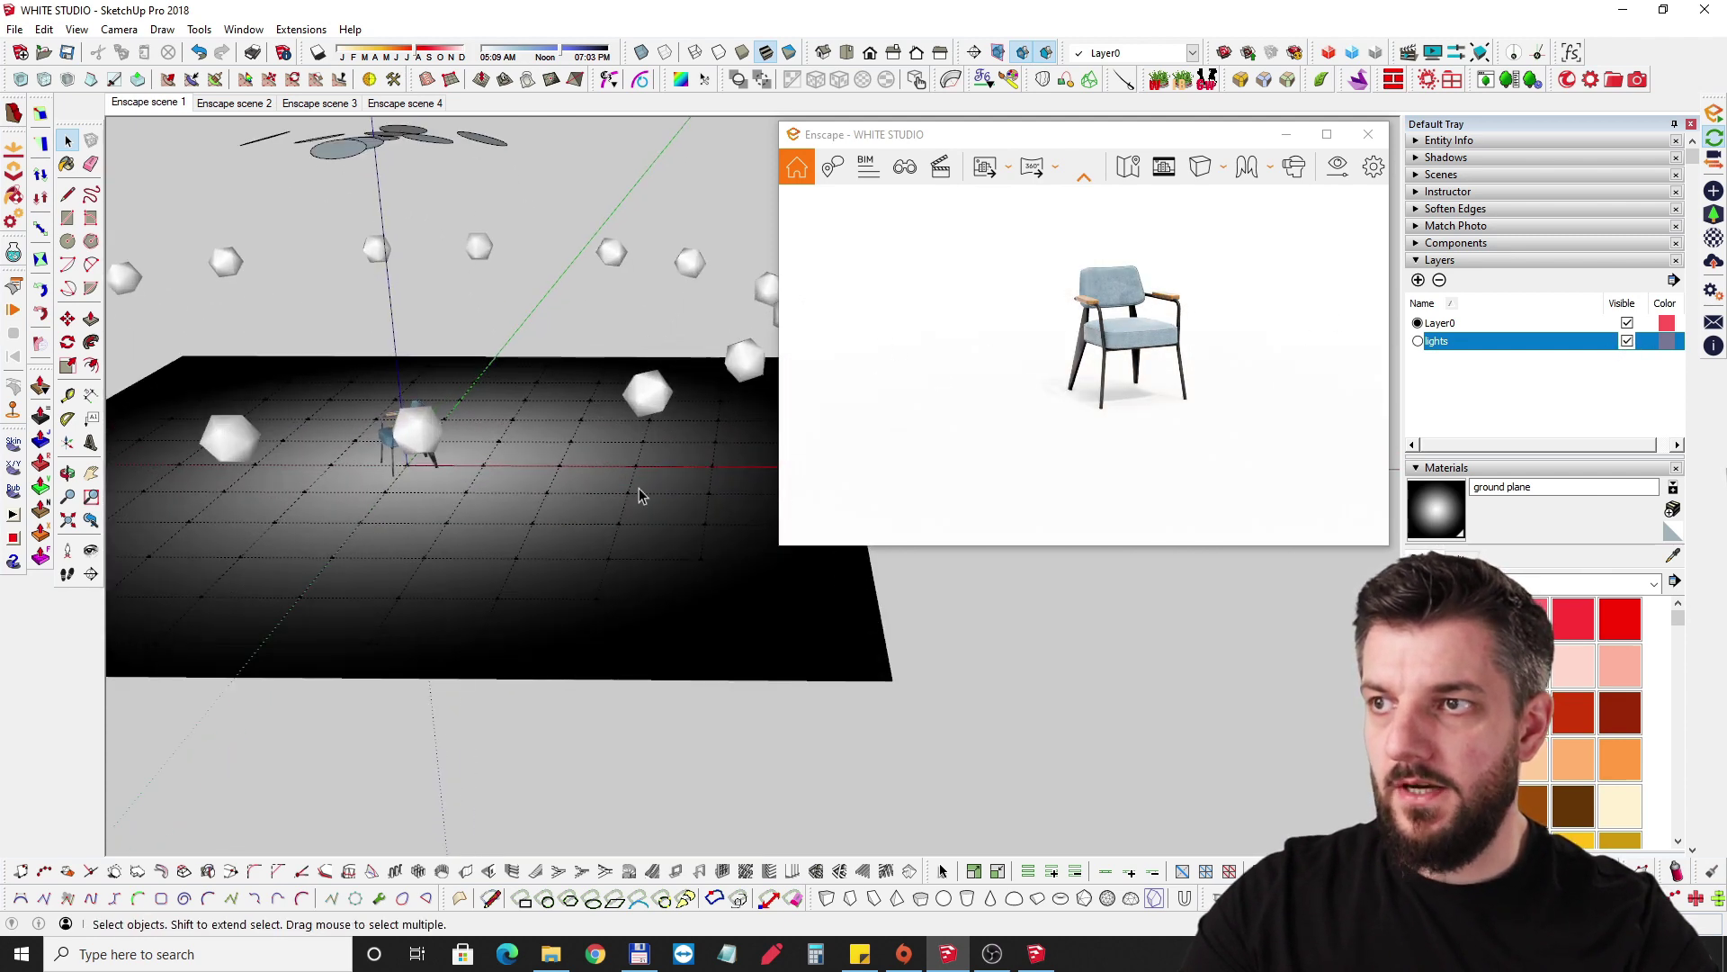
Inspect the chair and its soft floor shadow up close in the Enscape render.
middle_click_drag(546, 500, 433, 502)
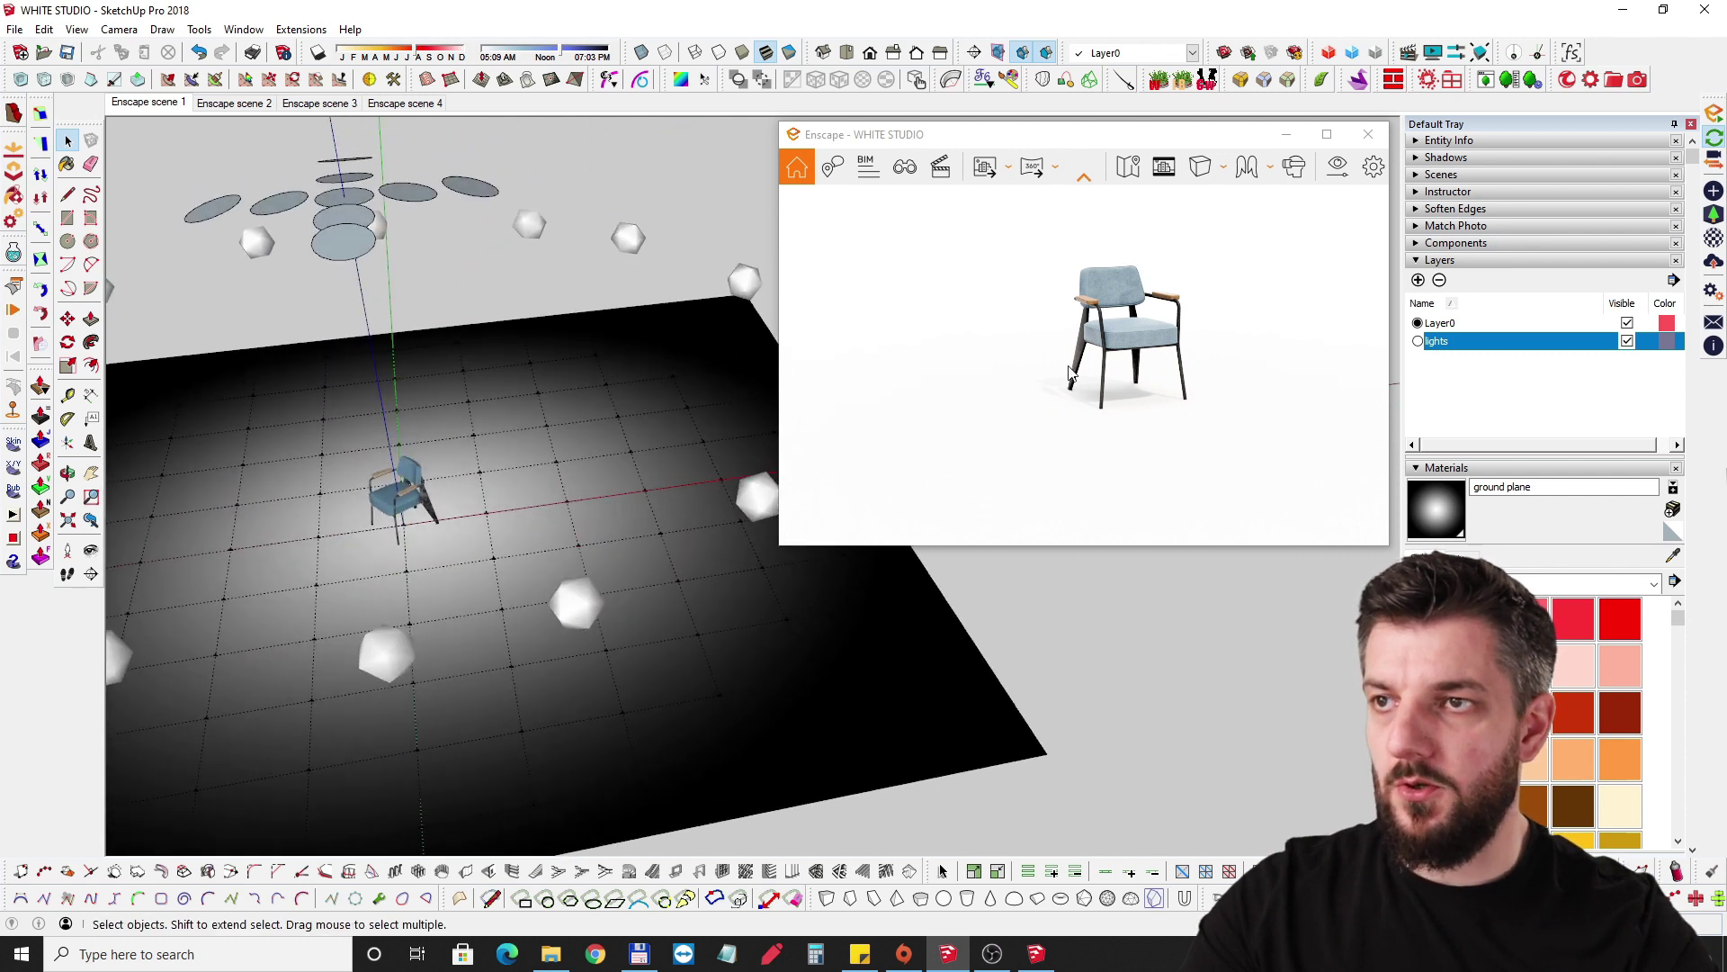
scroll(1100, 367, "up", 3)
right_click_drag(1099, 367, 1115, 416)
scroll(1133, 461, "up", 2)
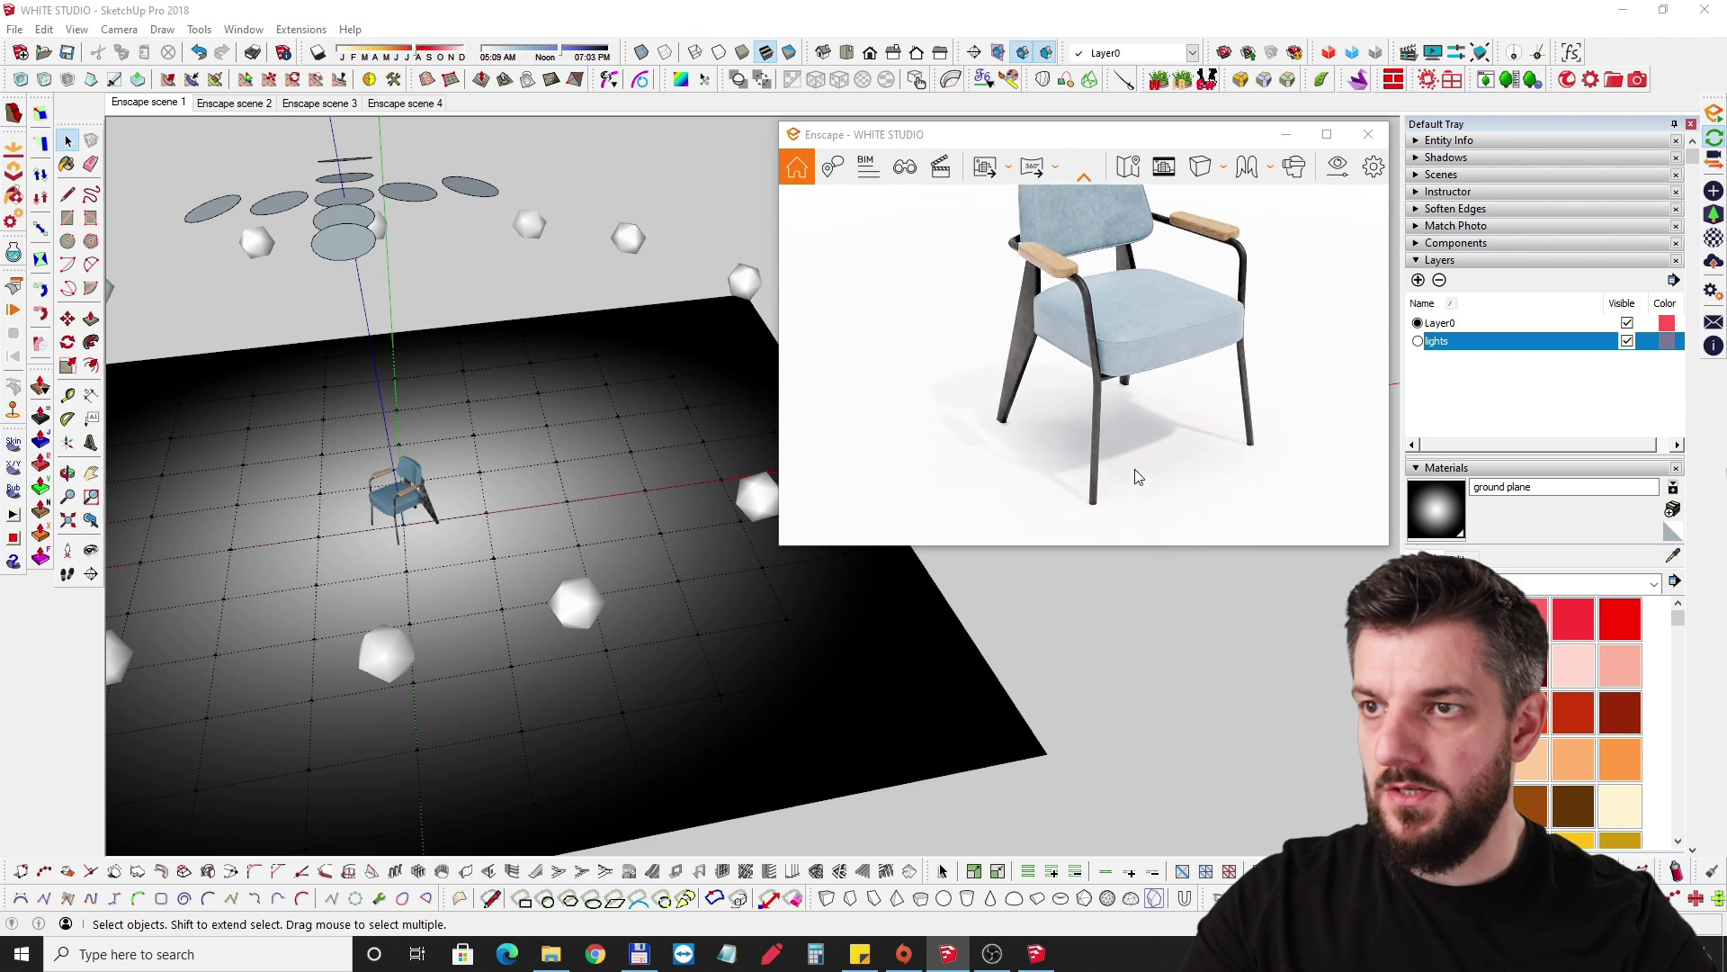
scroll(1140, 419, "down", 3)
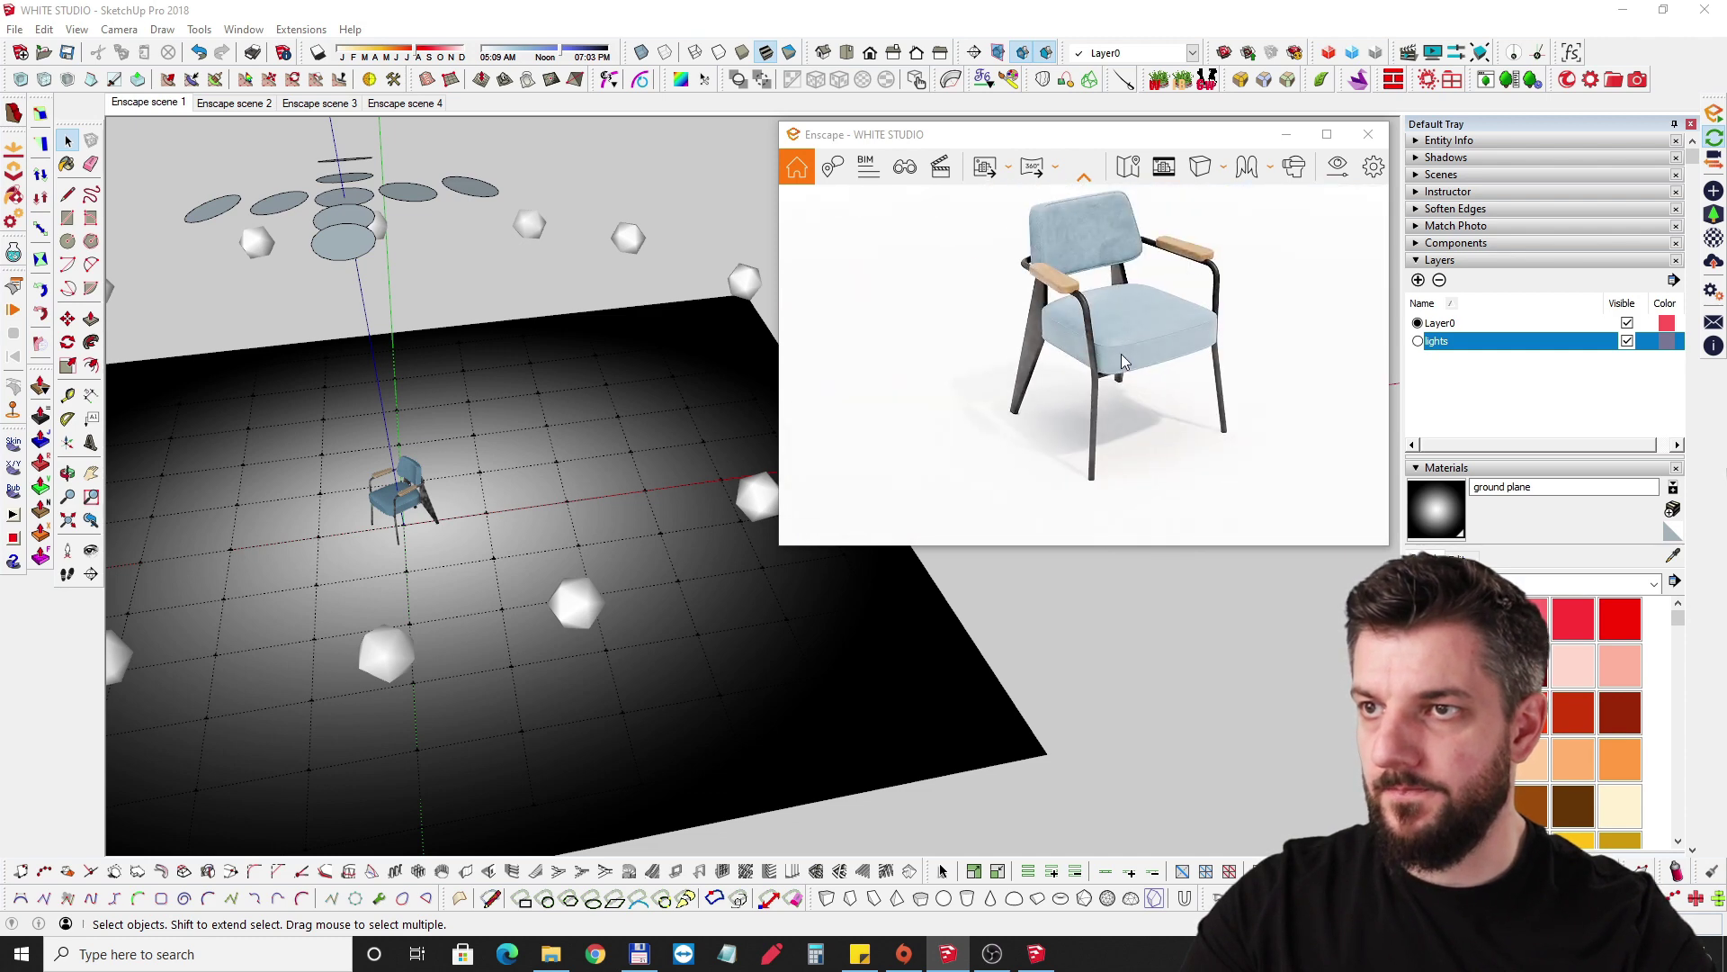
Open the light group, select one sphere light near the chair, and check its luminous intensity in its Enscape object settings.
left_click(591, 591)
mouse_move(593, 274)
middle_mouse_down()
mouse_move(501, 231)
mouse_move(494, 288)
mouse_move(518, 335)
middle_mouse_up()
double_click(593, 670)
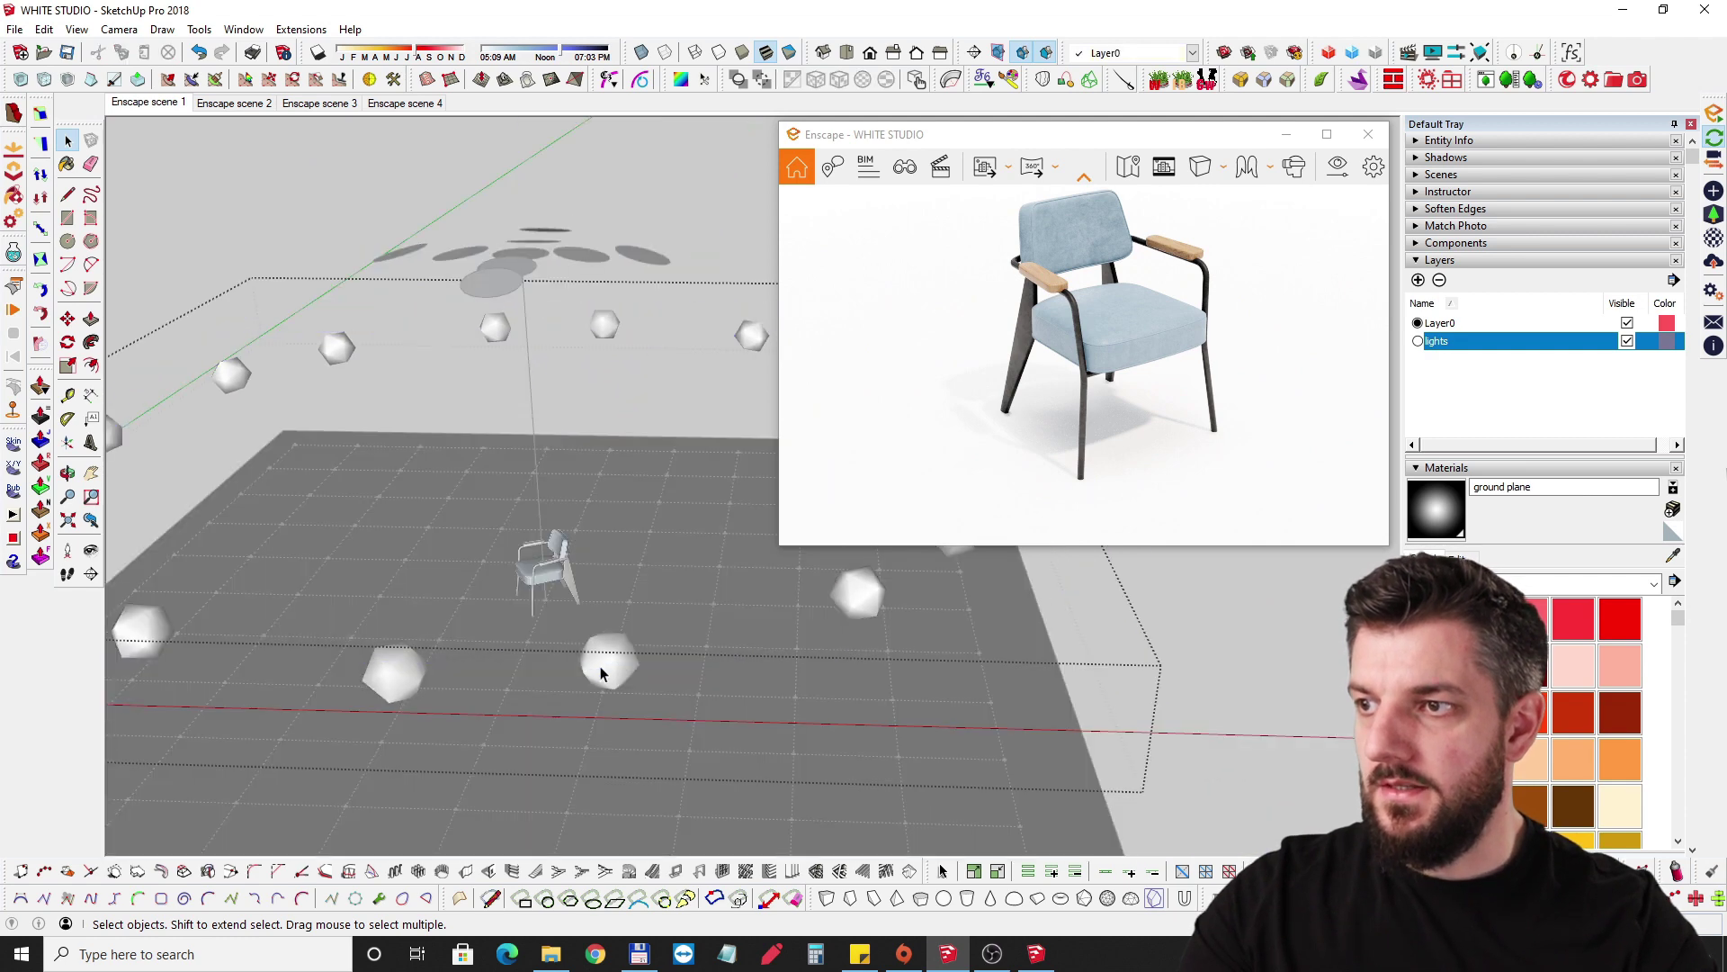
left_click(611, 661)
left_click(1713, 191)
left_click_drag(503, 224, 497, 162)
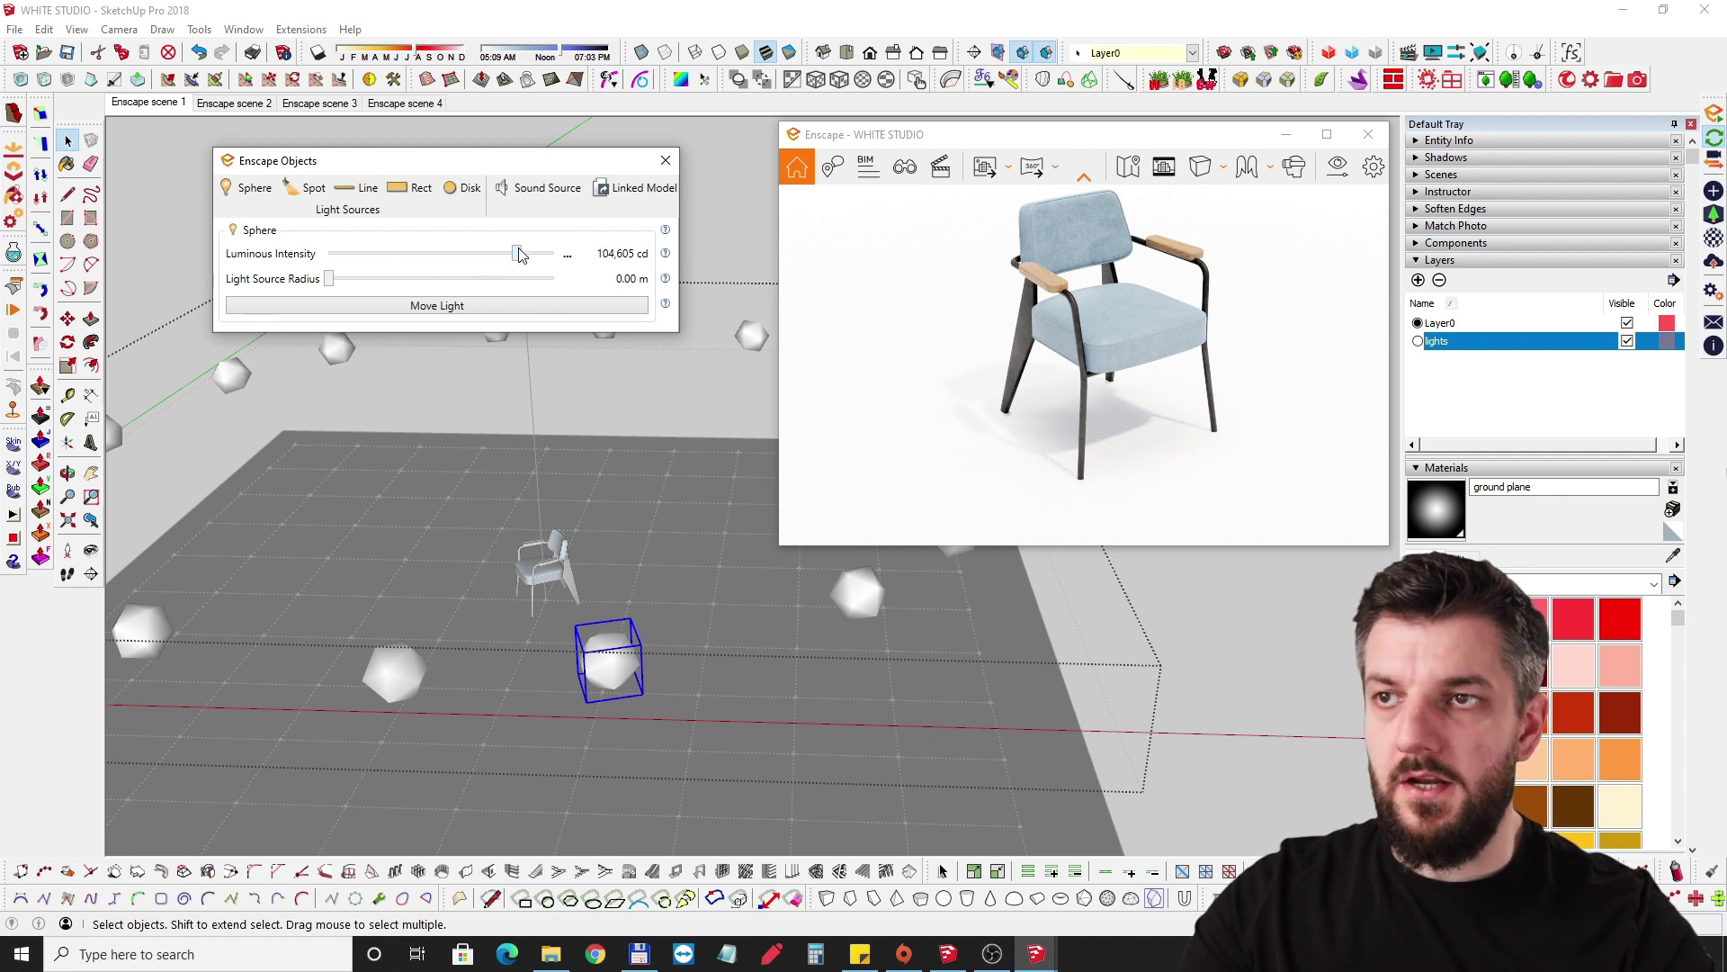
left_click(666, 160)
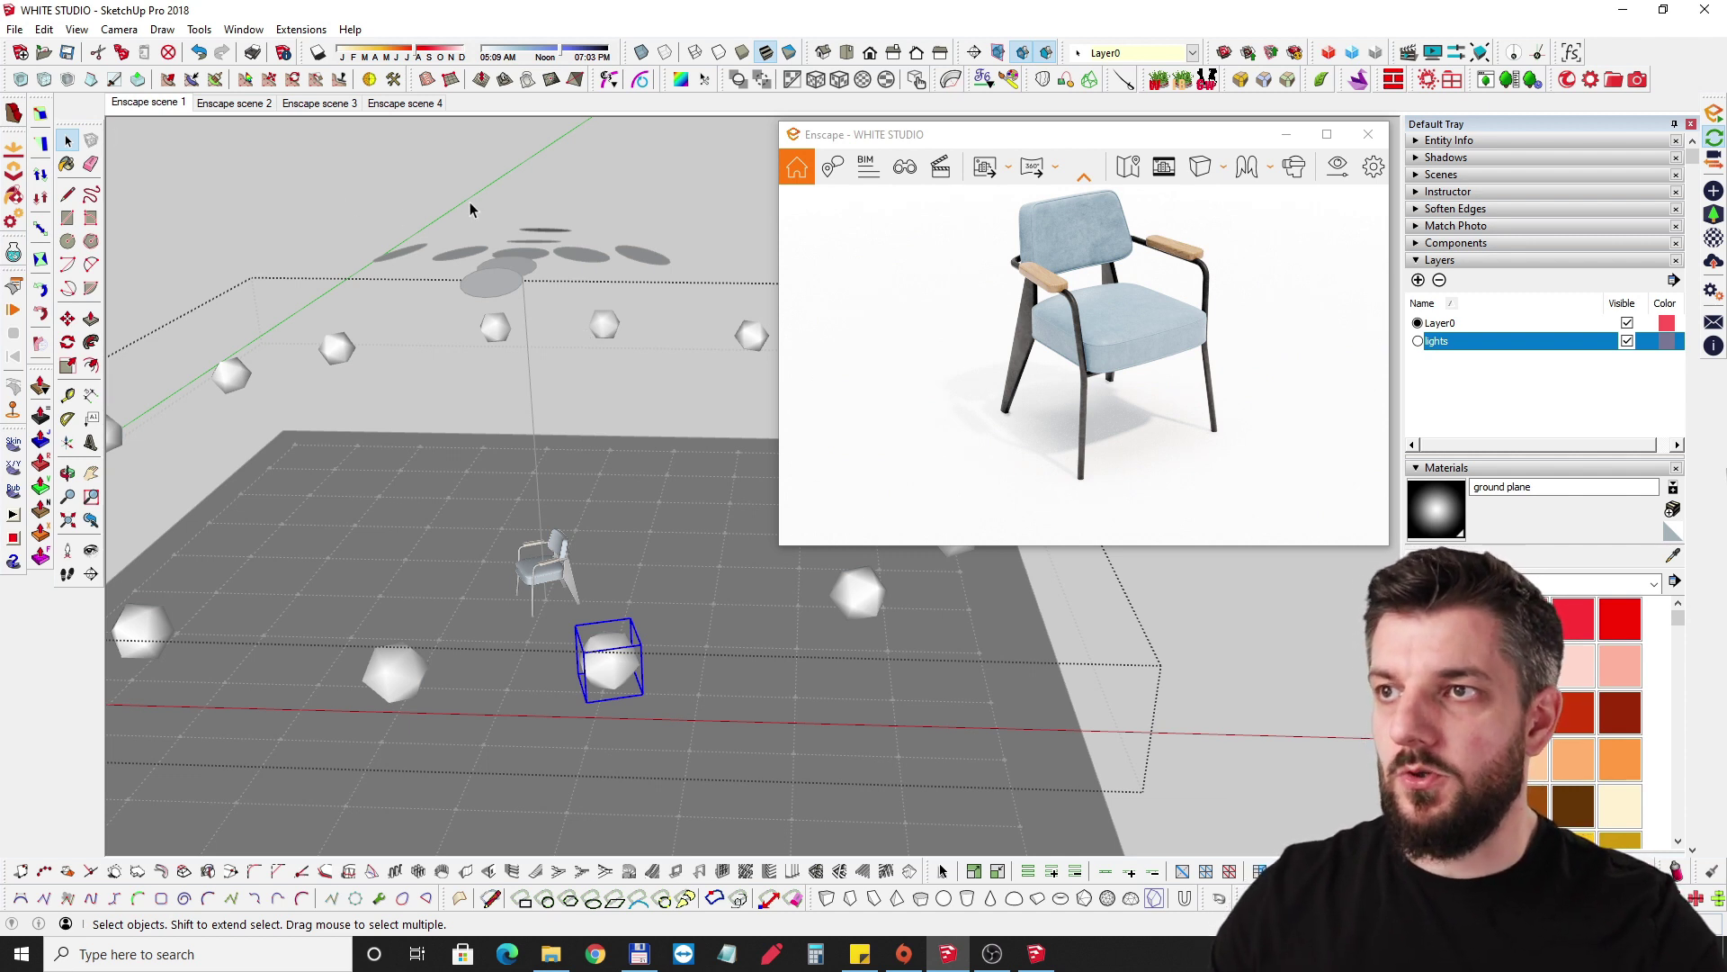
Set the Sun Brightness to 0 % in the Atmosphere visual settings and close the settings.
left_click(1338, 166)
left_click(376, 198)
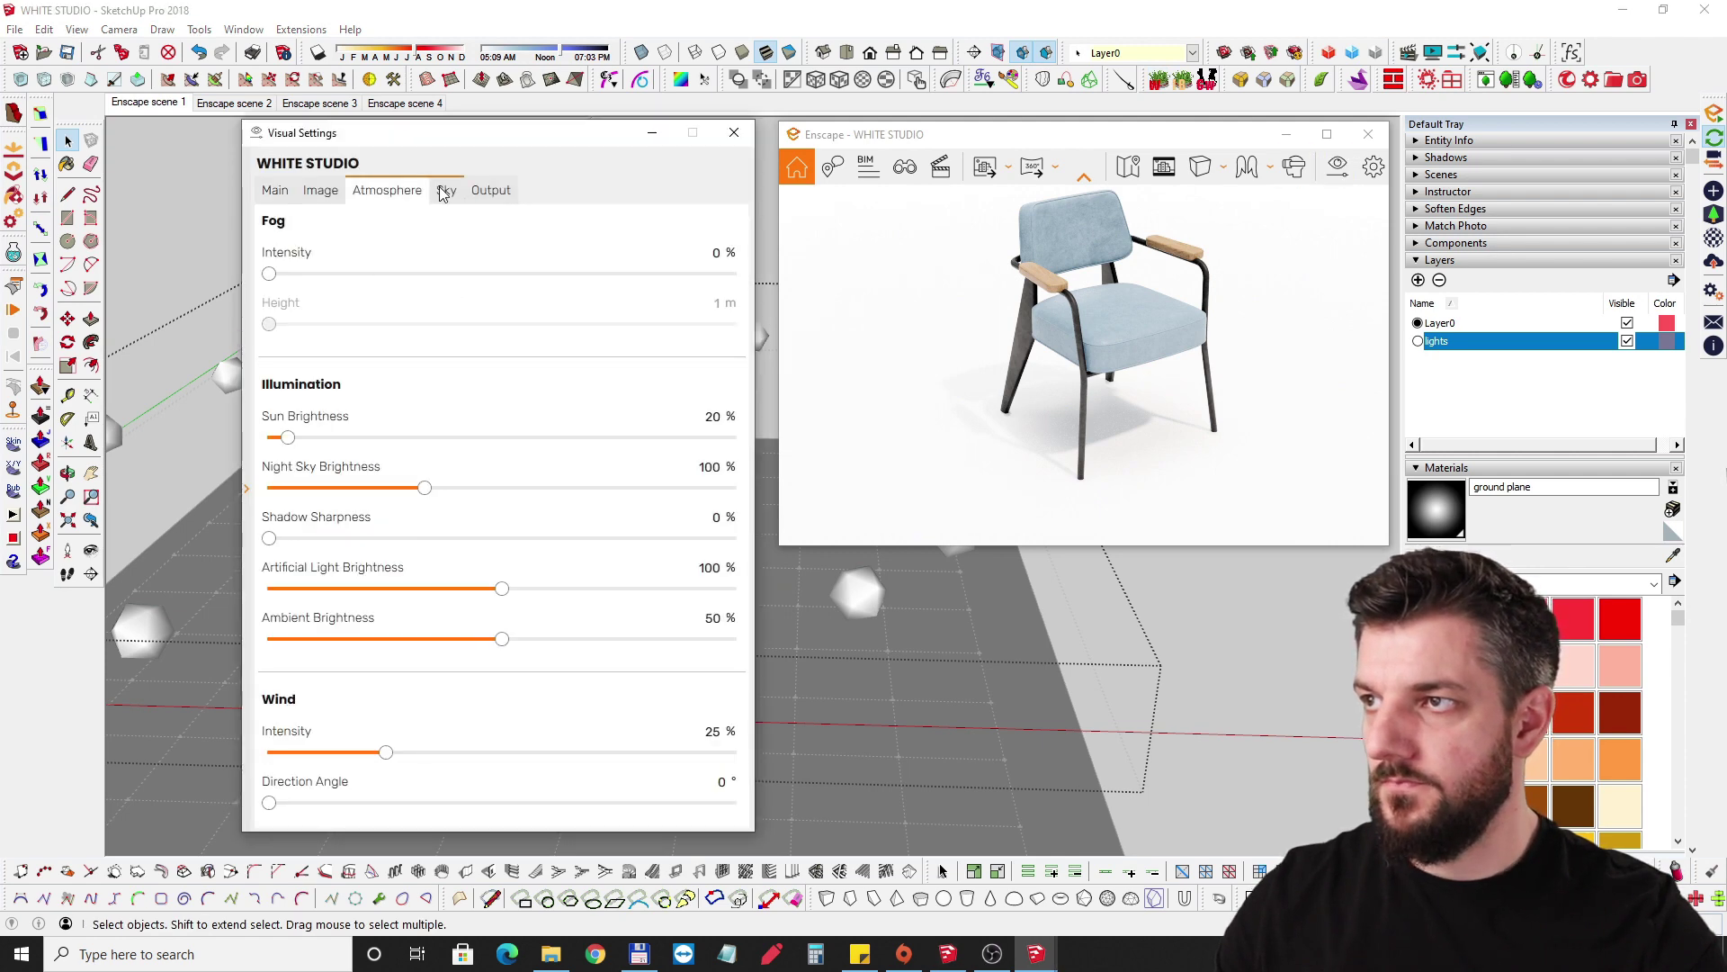
left_click(447, 190)
left_click(387, 191)
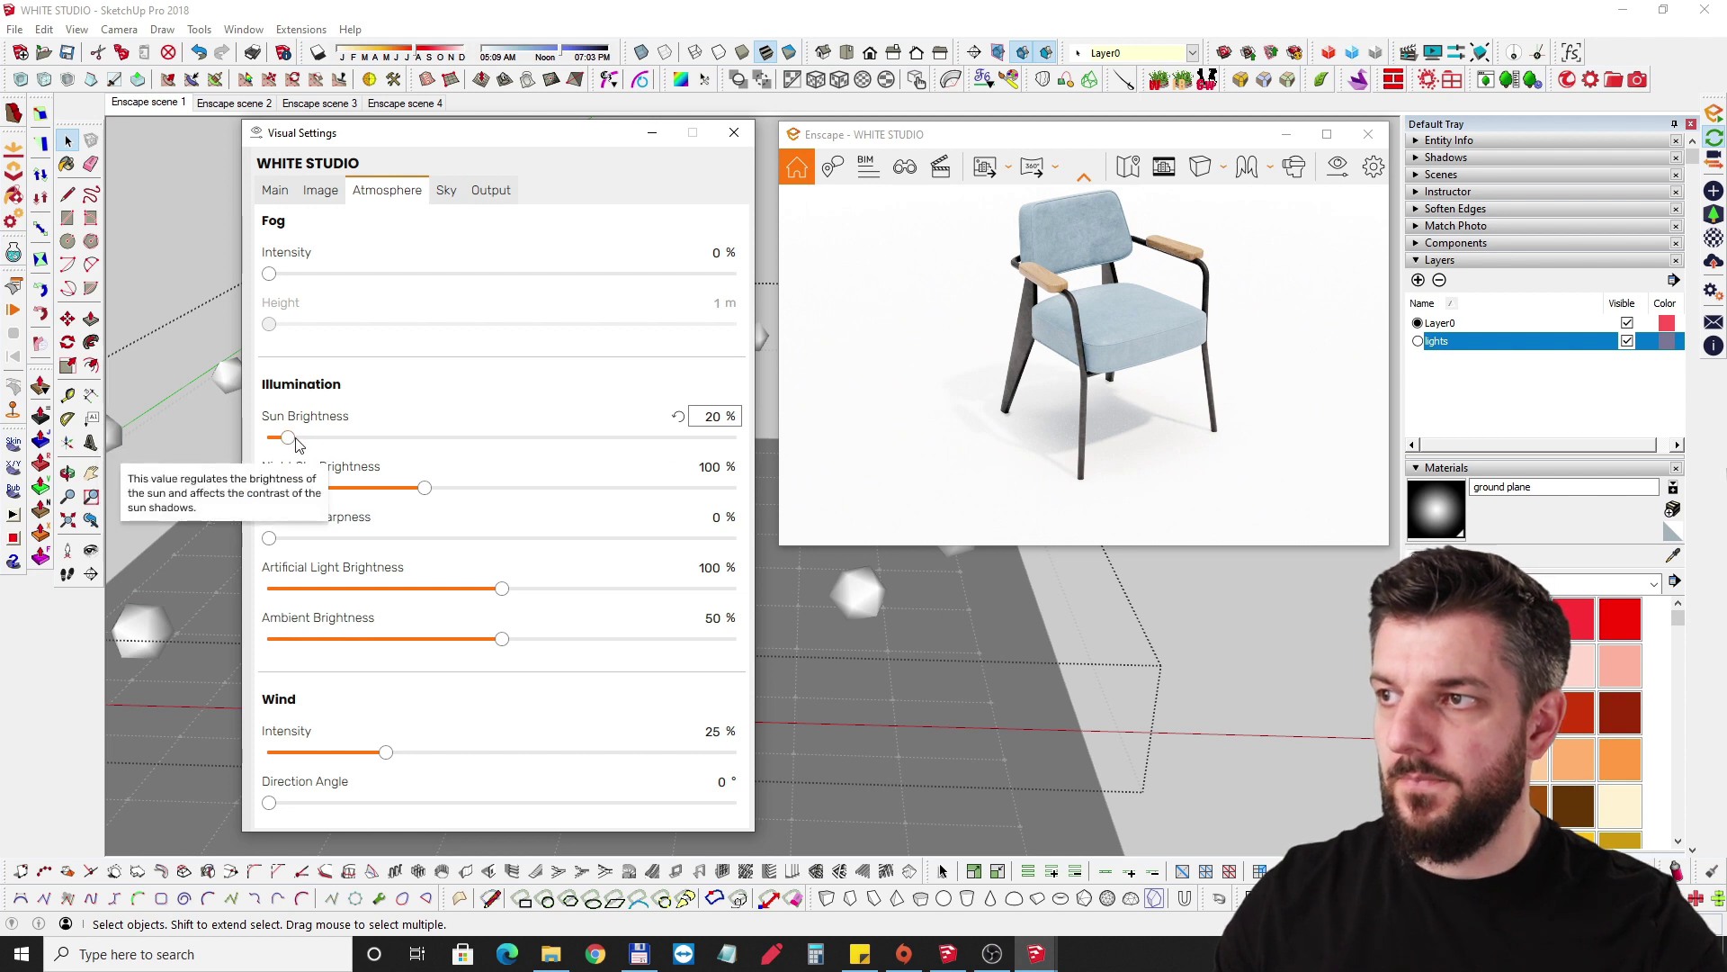
mouse_move(292, 439)
left_mouse_down()
mouse_move(370, 438)
mouse_move(272, 439)
left_mouse_up()
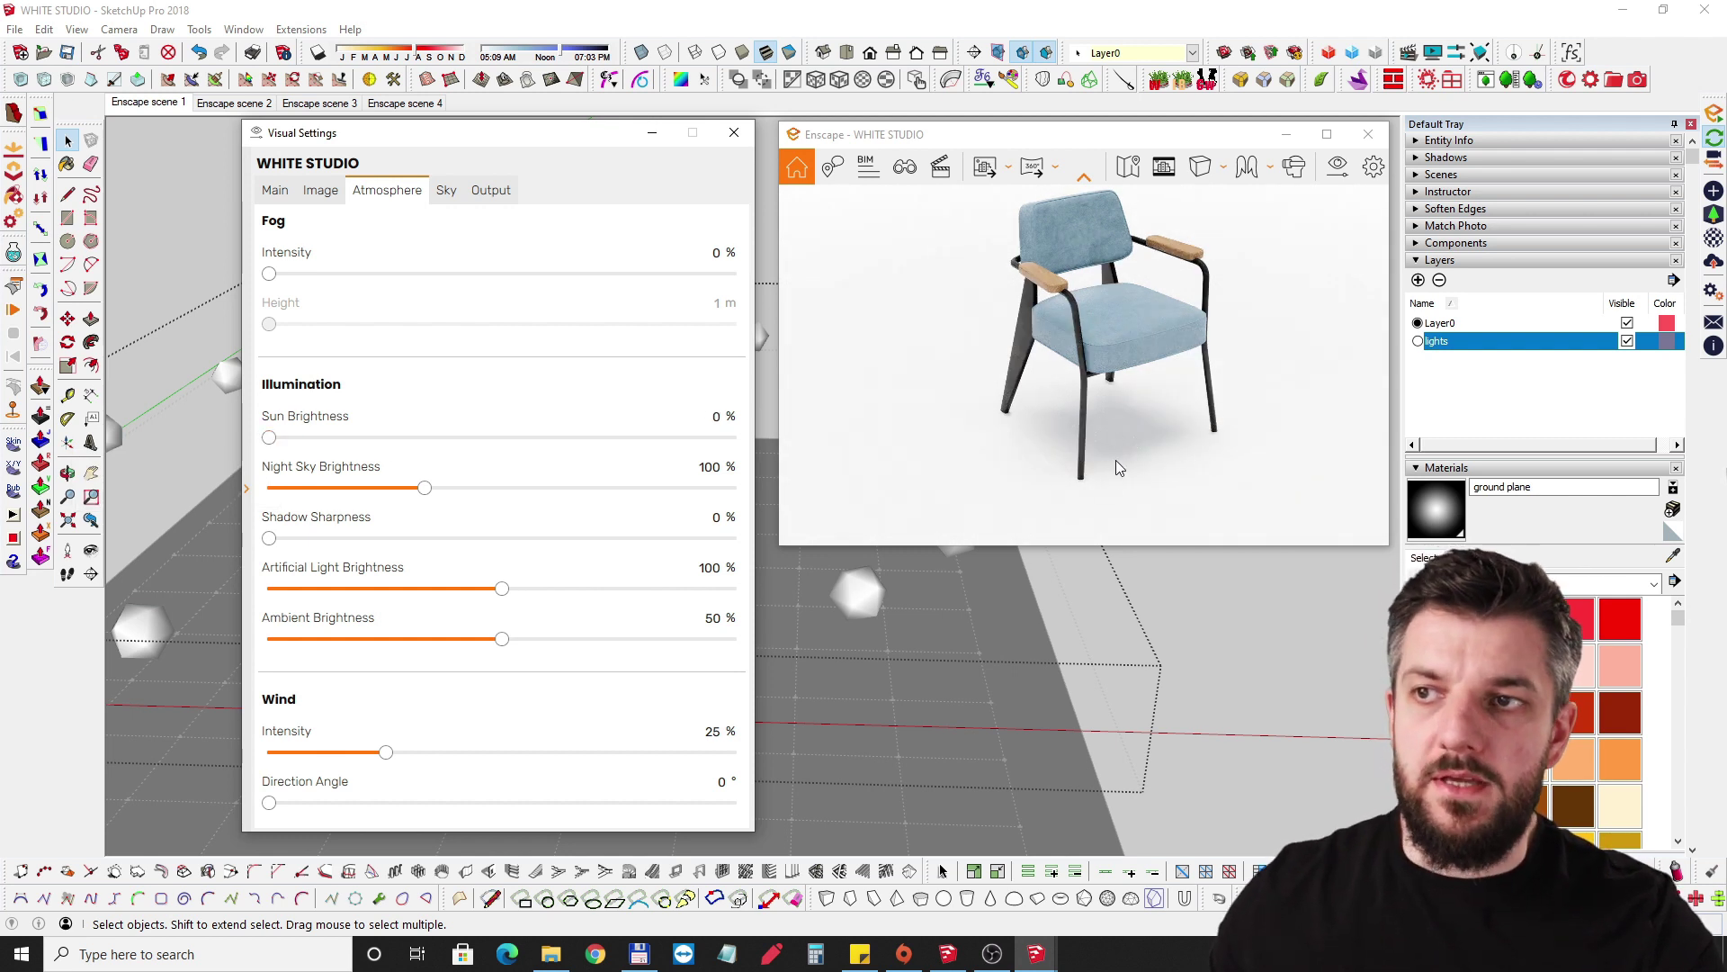
mouse_move(585, 140)
left_mouse_down()
mouse_move(477, 176)
mouse_move(317, 174)
left_mouse_up()
left_click(467, 165)
left_click(576, 170)
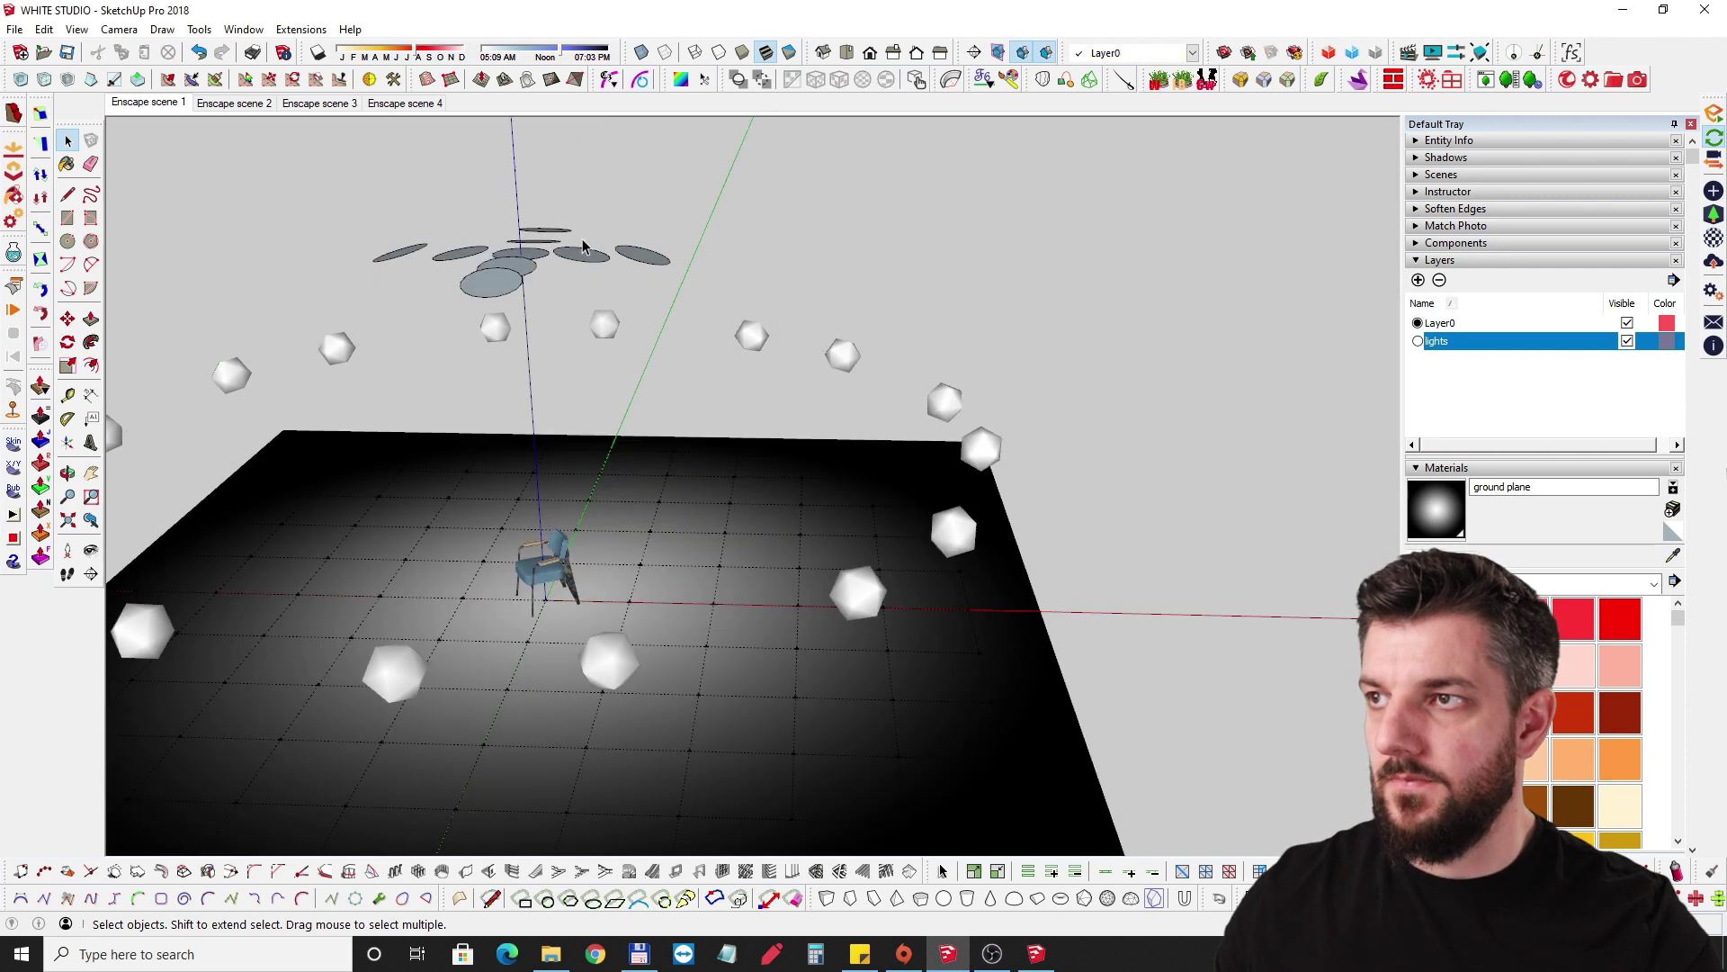
Delete the group of disk lights above the chair while the Enscape render is in view.
left_click(562, 252)
left_click(1037, 956)
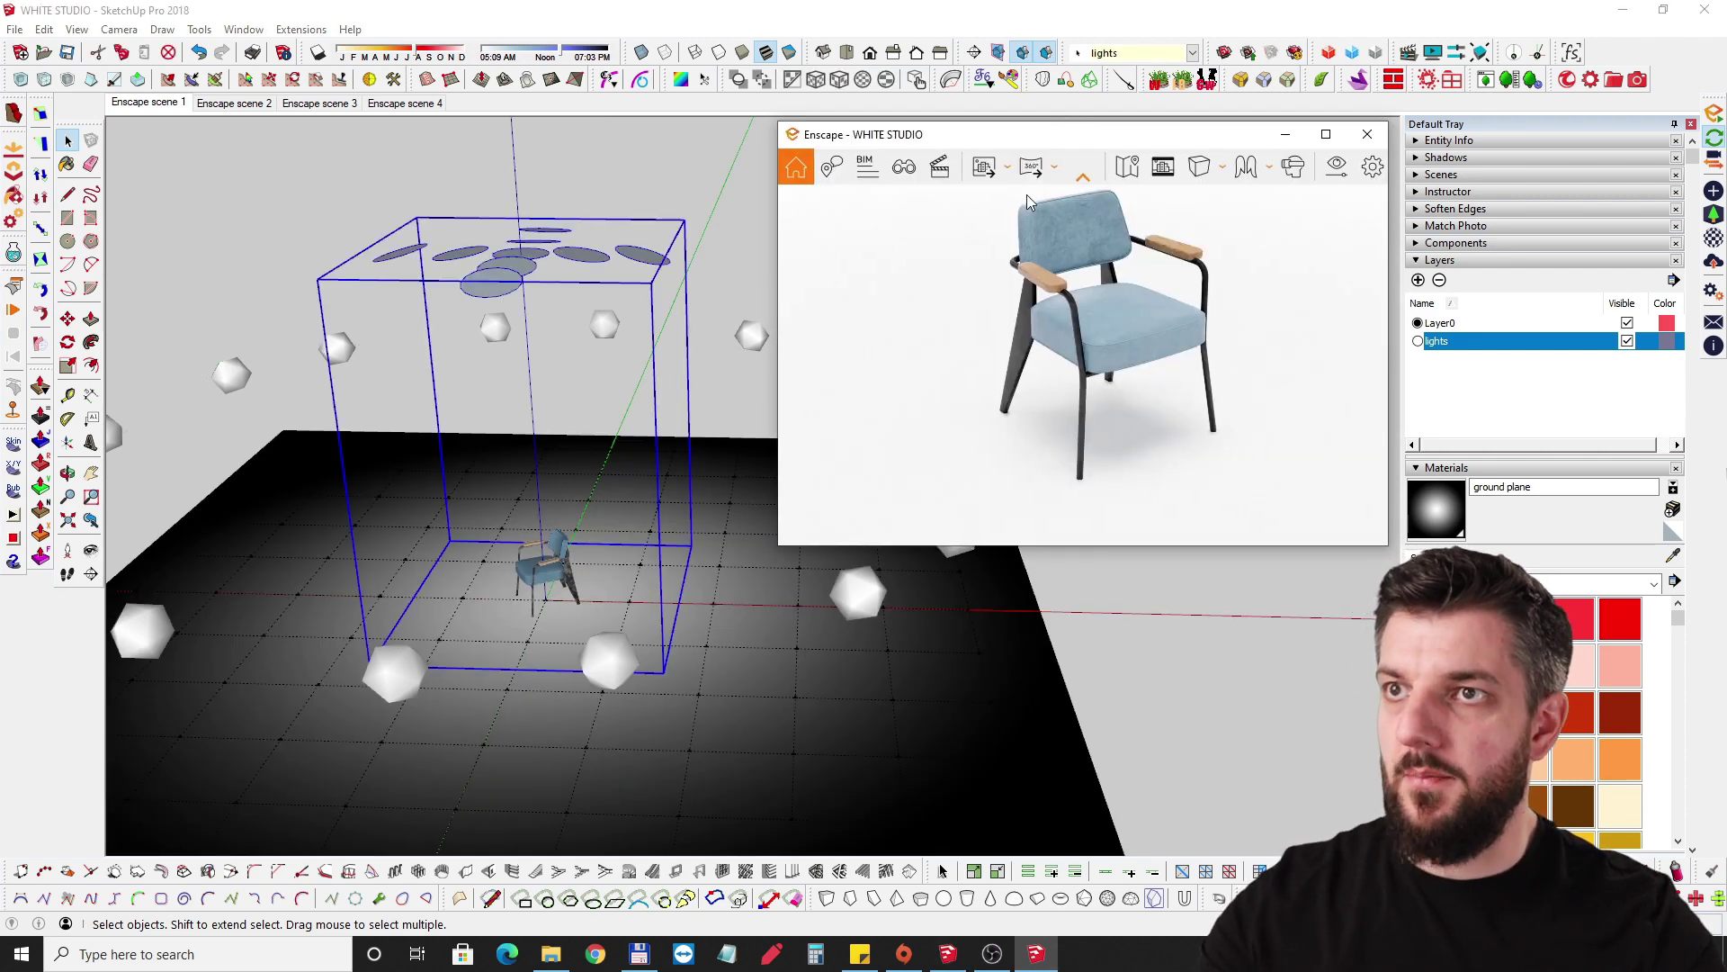
mouse_move(671, 496)
middle_mouse_down()
mouse_move(624, 440)
mouse_move(698, 462)
mouse_move(640, 316)
mouse_move(578, 303)
middle_mouse_up()
scroll(640, 315, "up", 2)
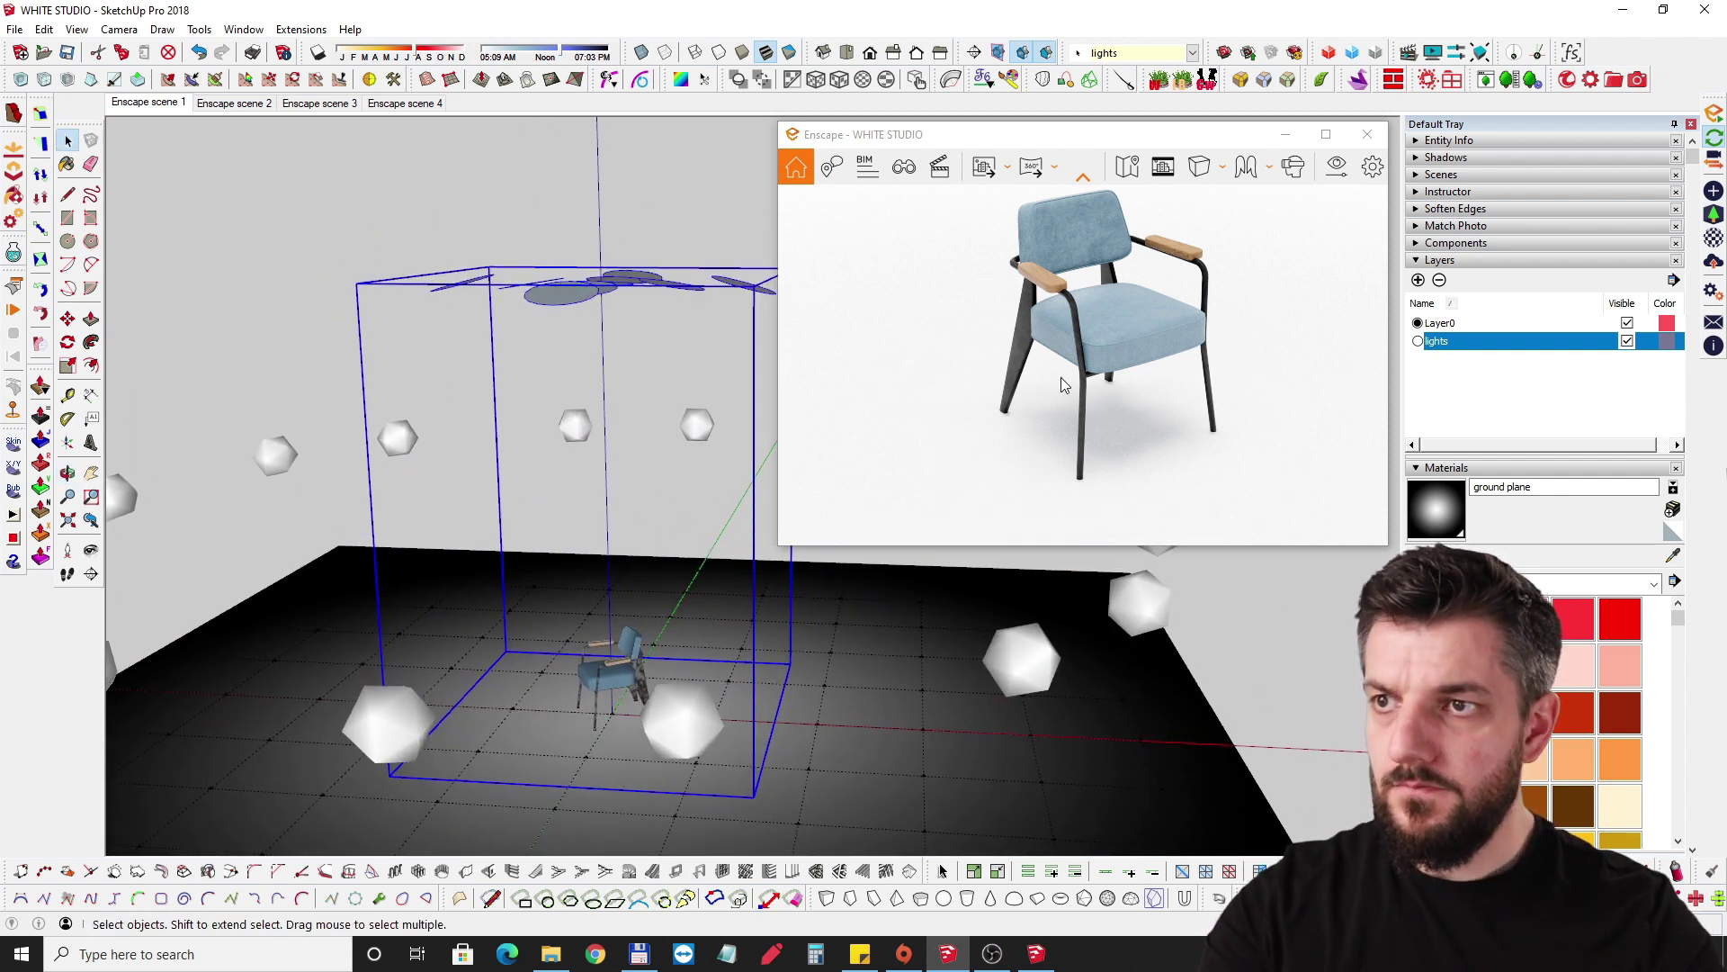
key("Delete")
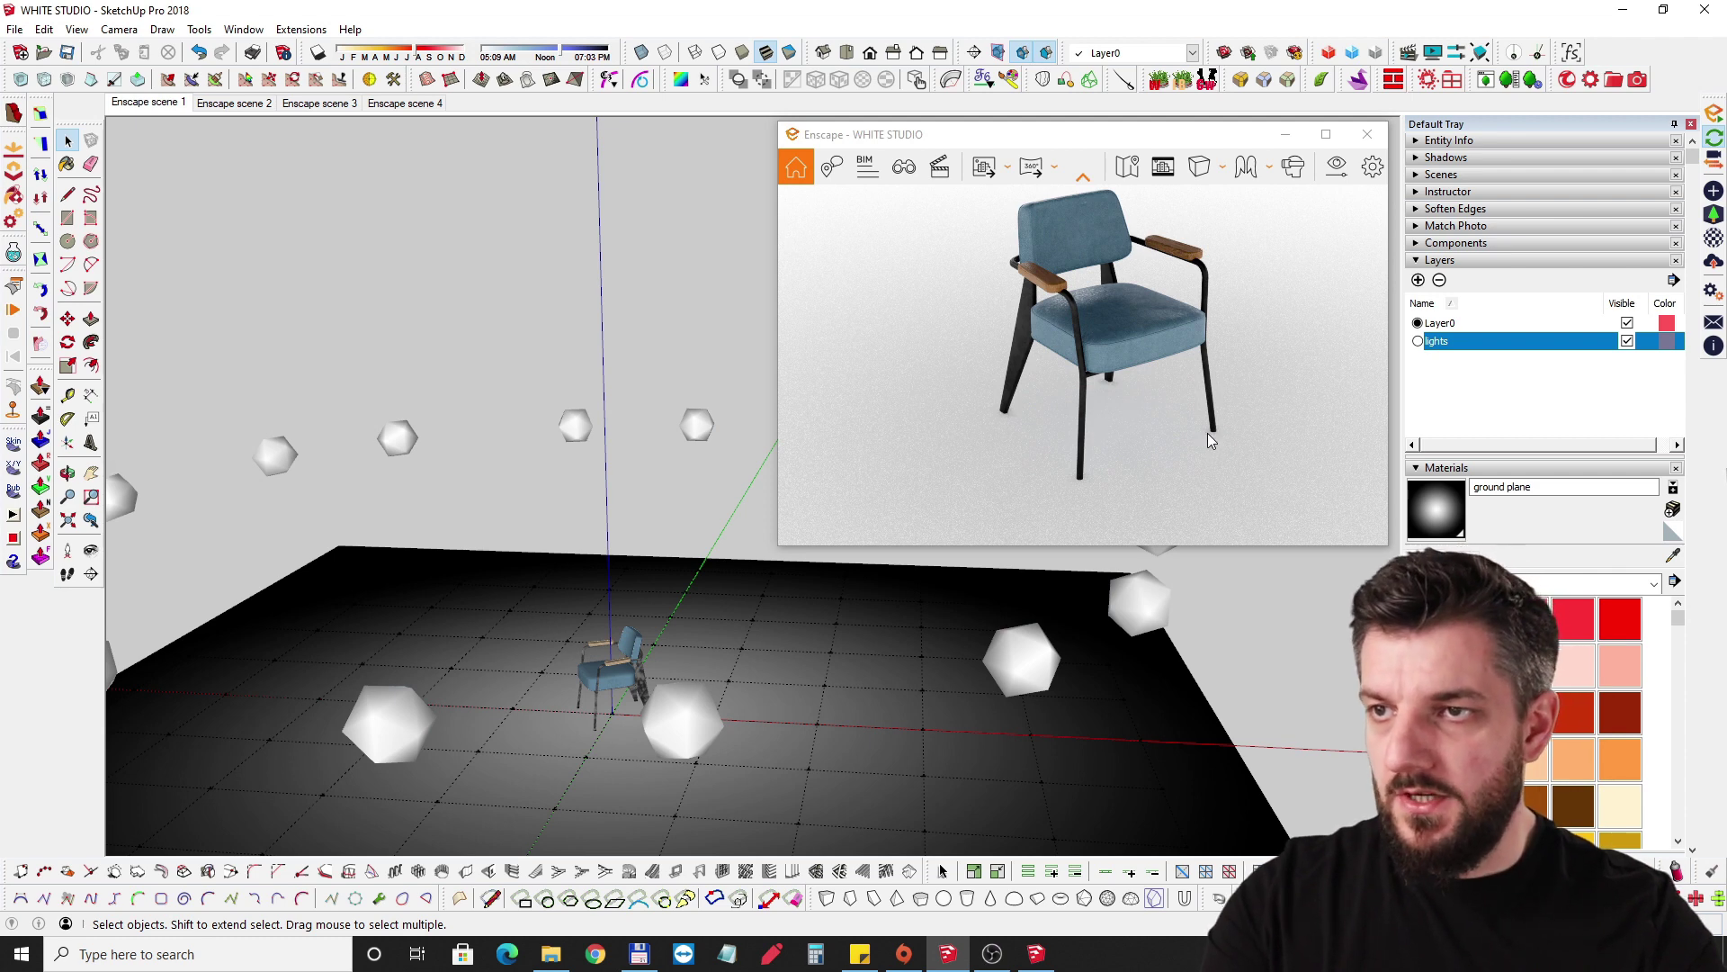
Examine the floor around the chair's legs in the render without the overhead disk lights.
scroll(1207, 434, "up", 5)
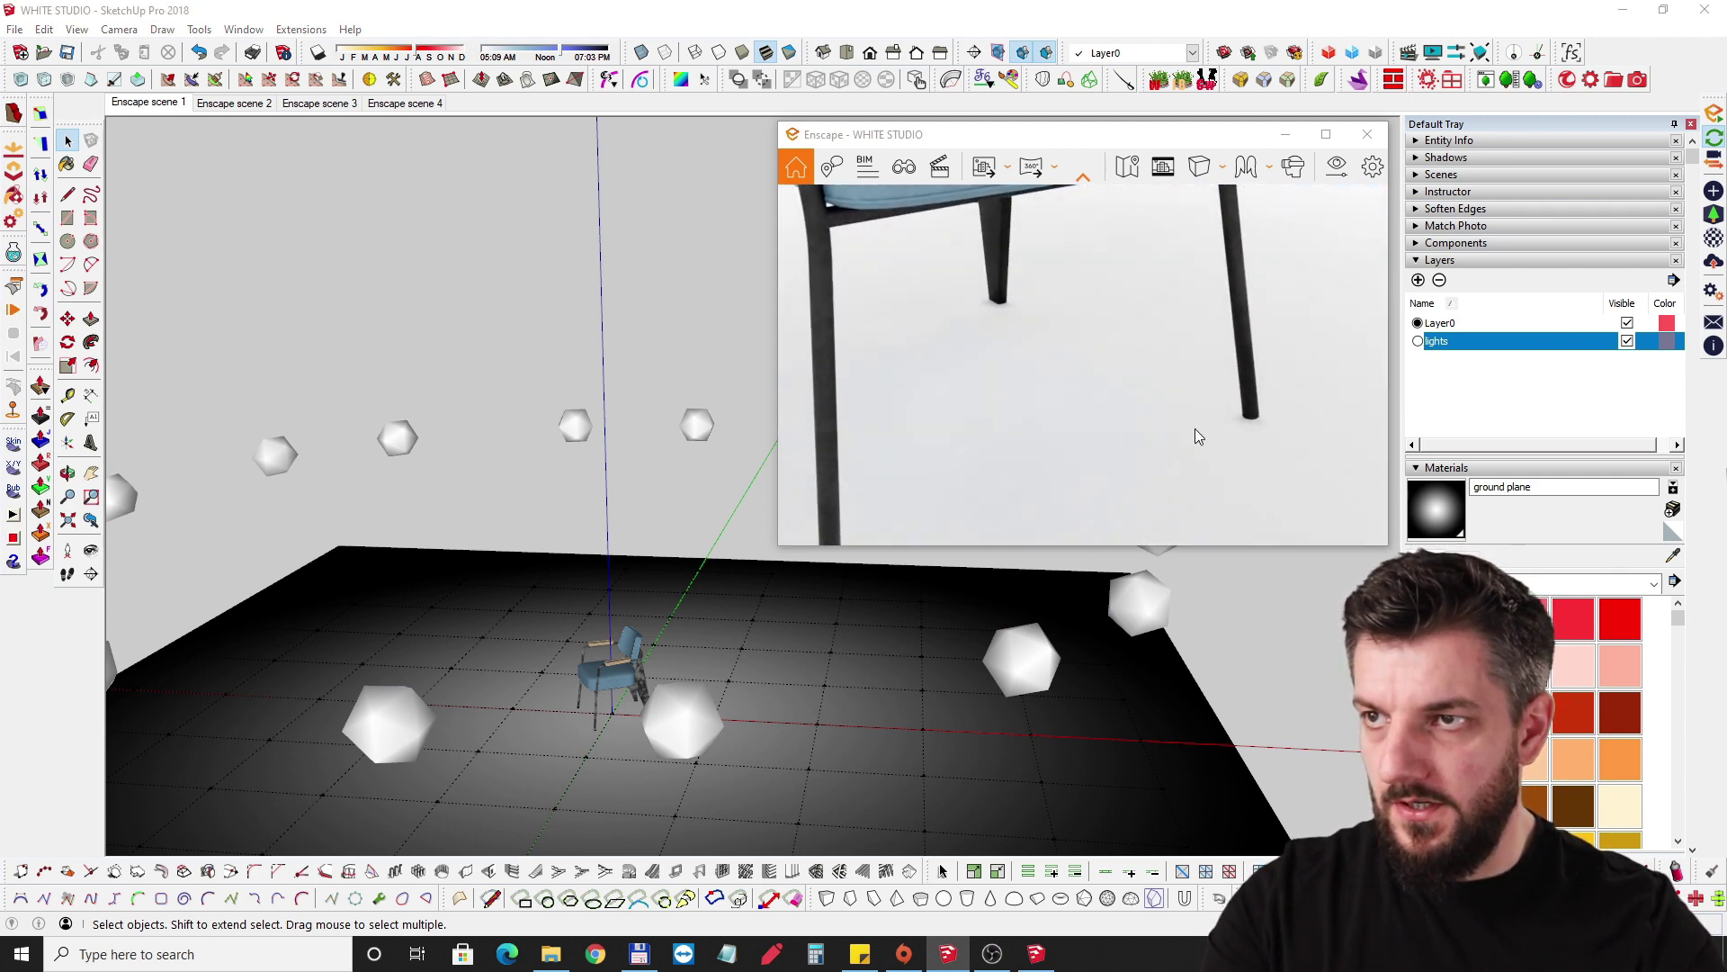
left_click_drag(1034, 420, 1024, 344)
middle_click_drag(1041, 330, 876, 403)
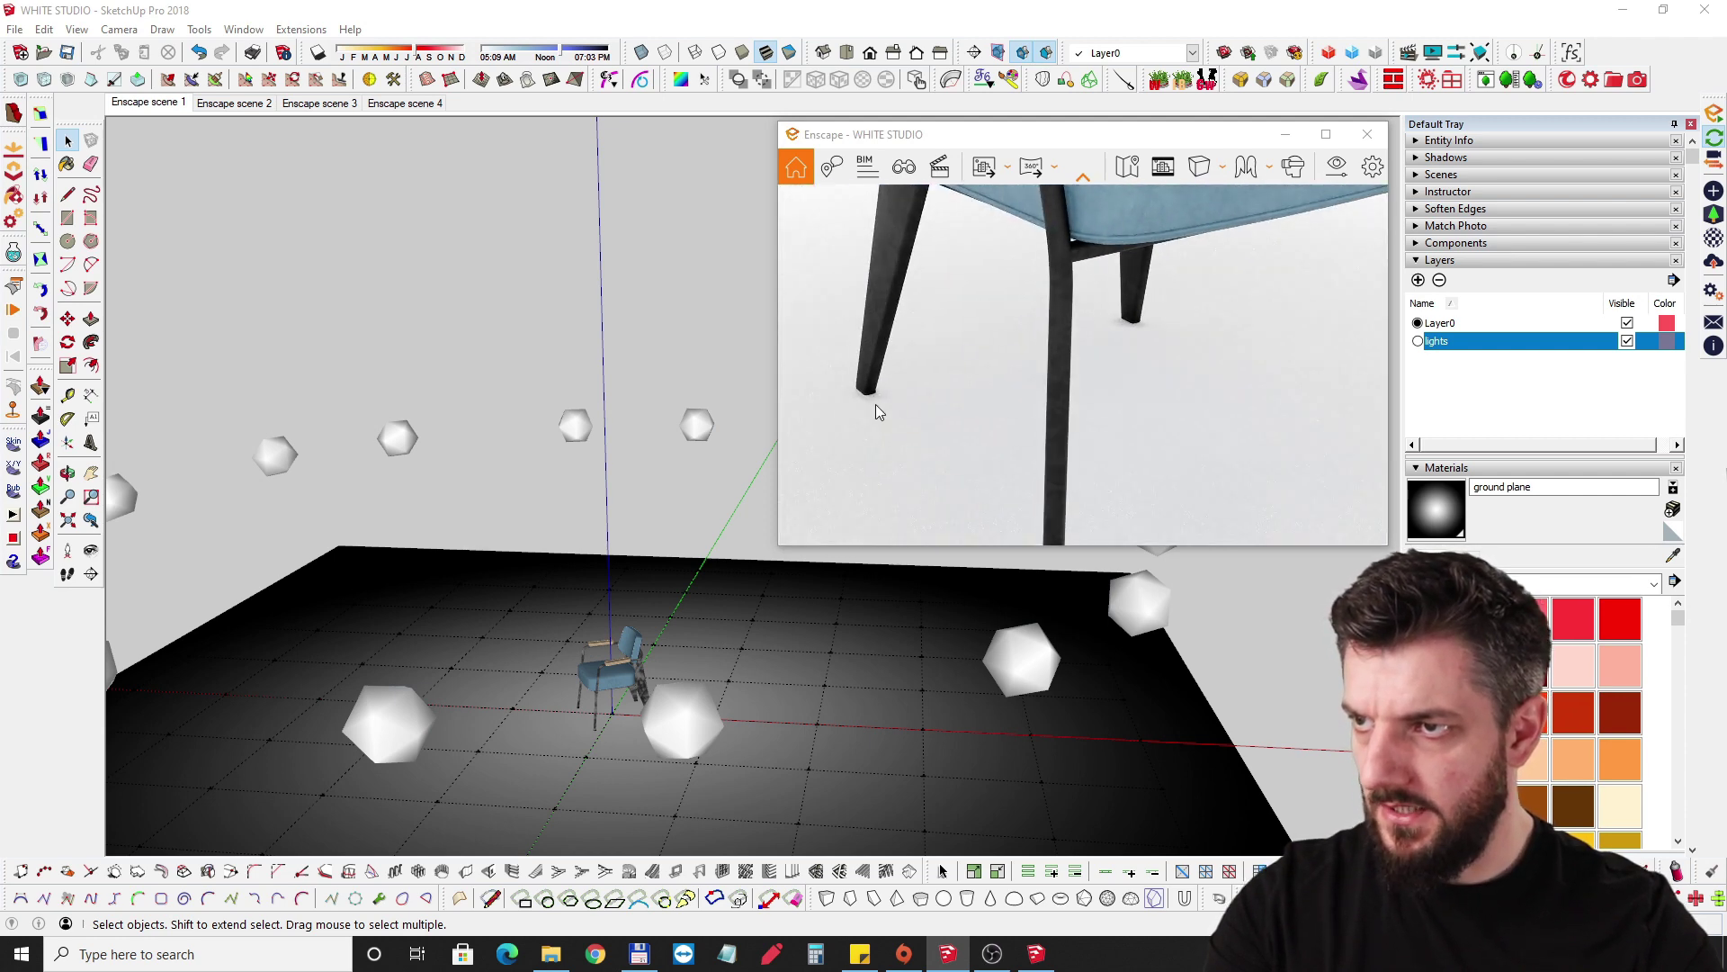
scroll(941, 413, "down", 3)
scroll(1058, 409, "down", 6)
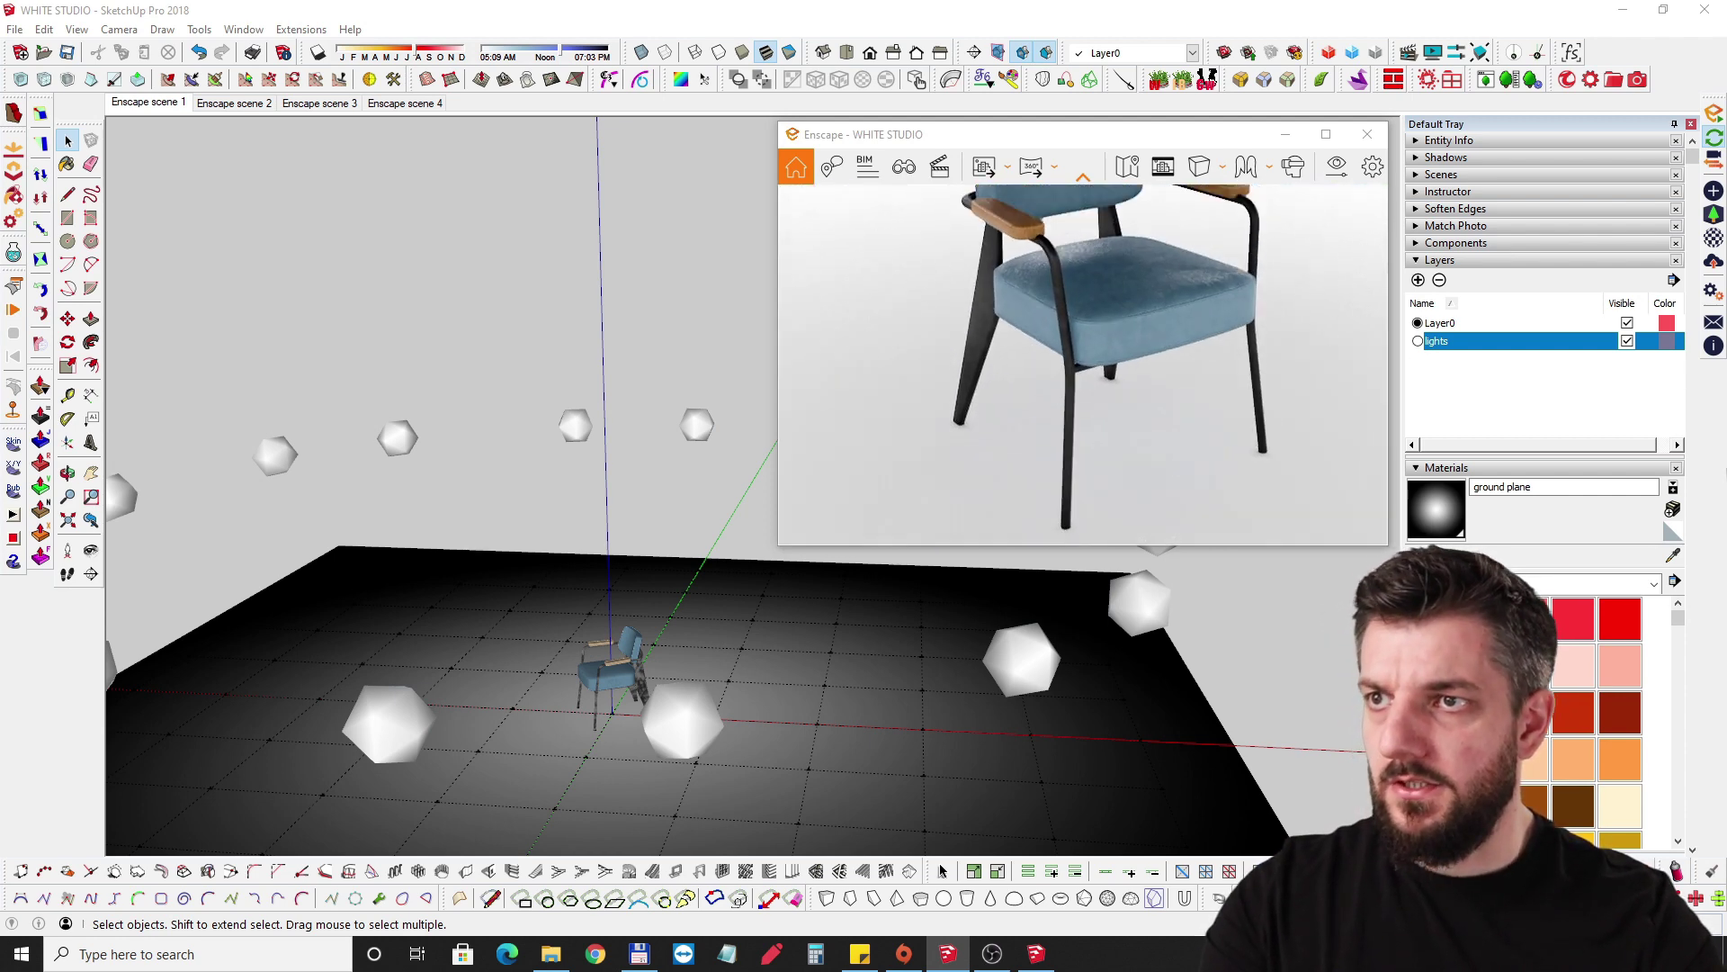
Undo the deletion of the overhead disk lights and view them from above.
middle_click_drag(655, 303, 638, 312)
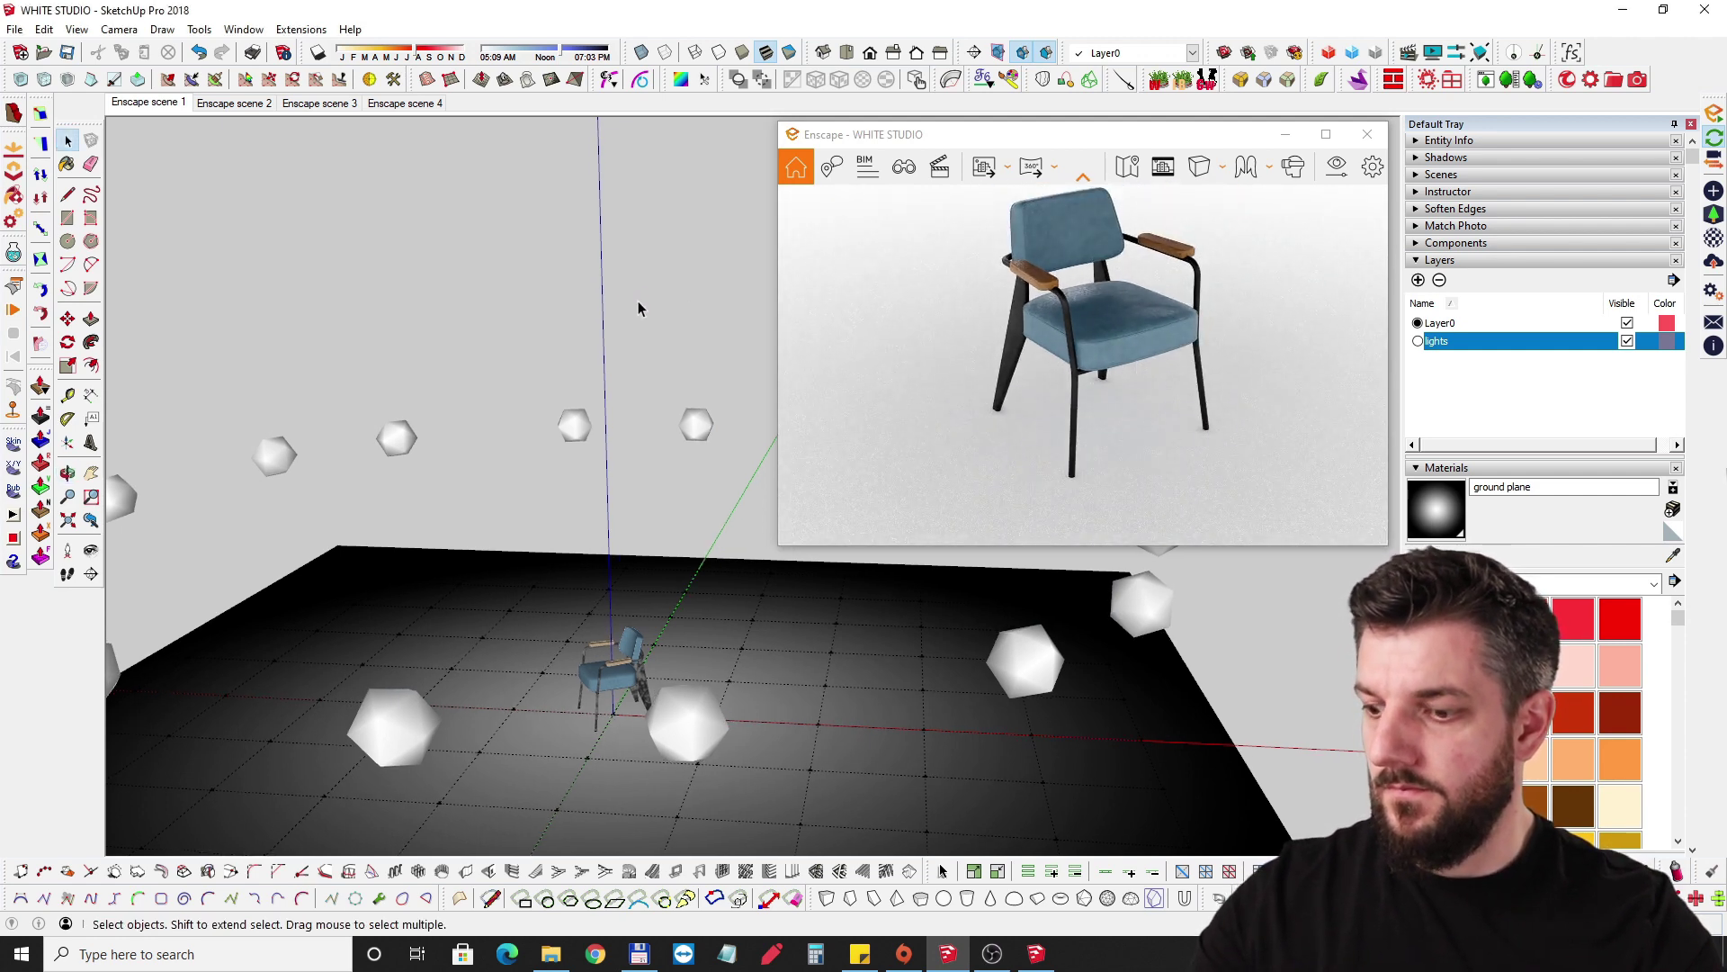
mouse_move(635, 307)
middle_mouse_down()
mouse_move(678, 308)
mouse_move(640, 320)
mouse_move(597, 505)
mouse_move(578, 384)
mouse_move(449, 420)
middle_mouse_up()
scroll(578, 384, "up", 3)
Open the overhead light group, check one disk light's luminous power and radius, and leave the group to view the whole scene.
left_click(578, 384)
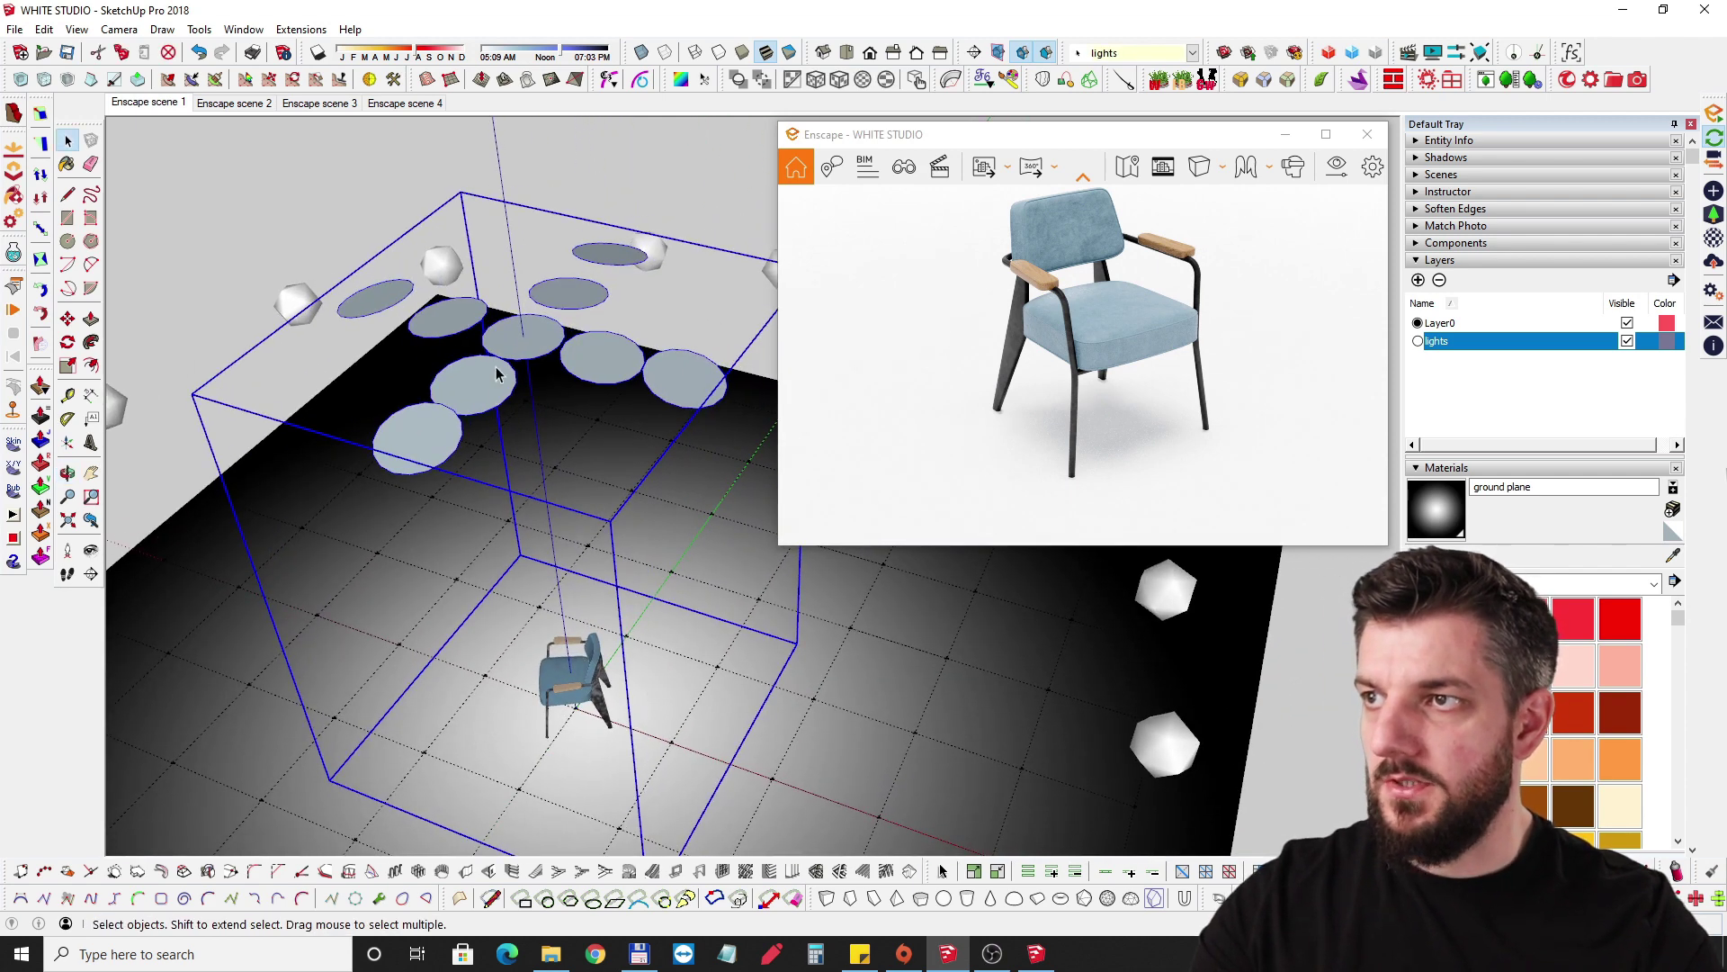
double_click(425, 443)
left_click(432, 439)
mouse_move(463, 463)
middle_mouse_down()
mouse_move(551, 366)
mouse_move(470, 301)
mouse_move(585, 333)
middle_mouse_up()
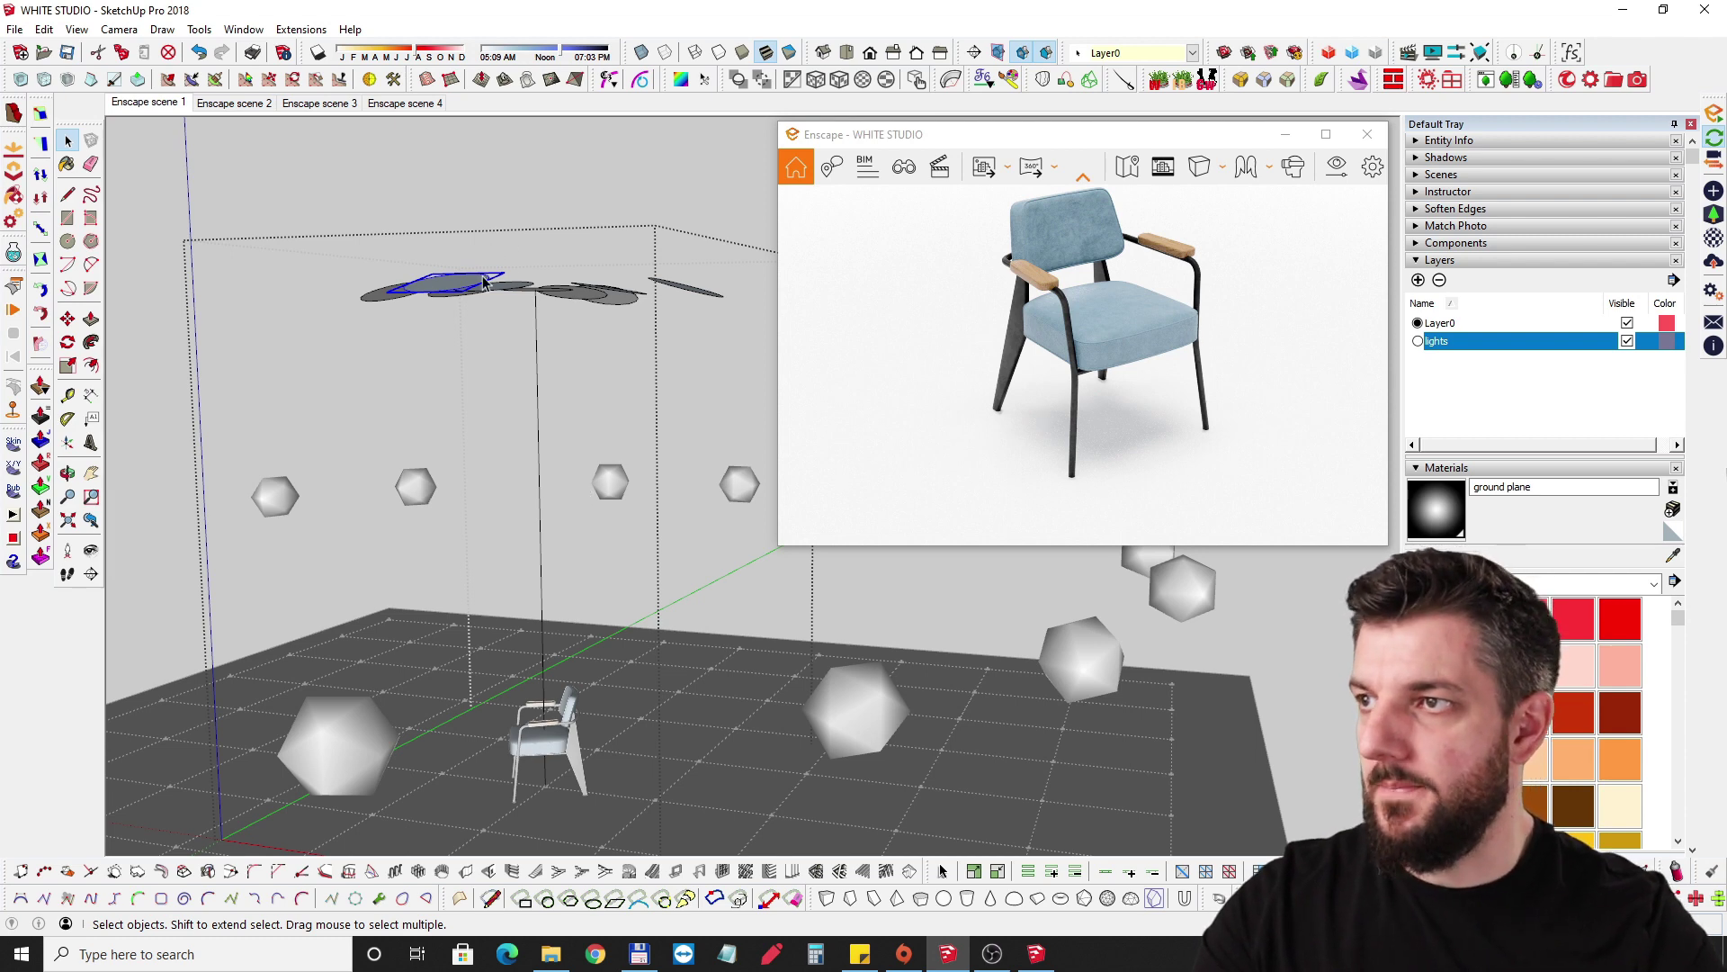
middle_click_drag(465, 284, 441, 318)
left_click(1714, 191)
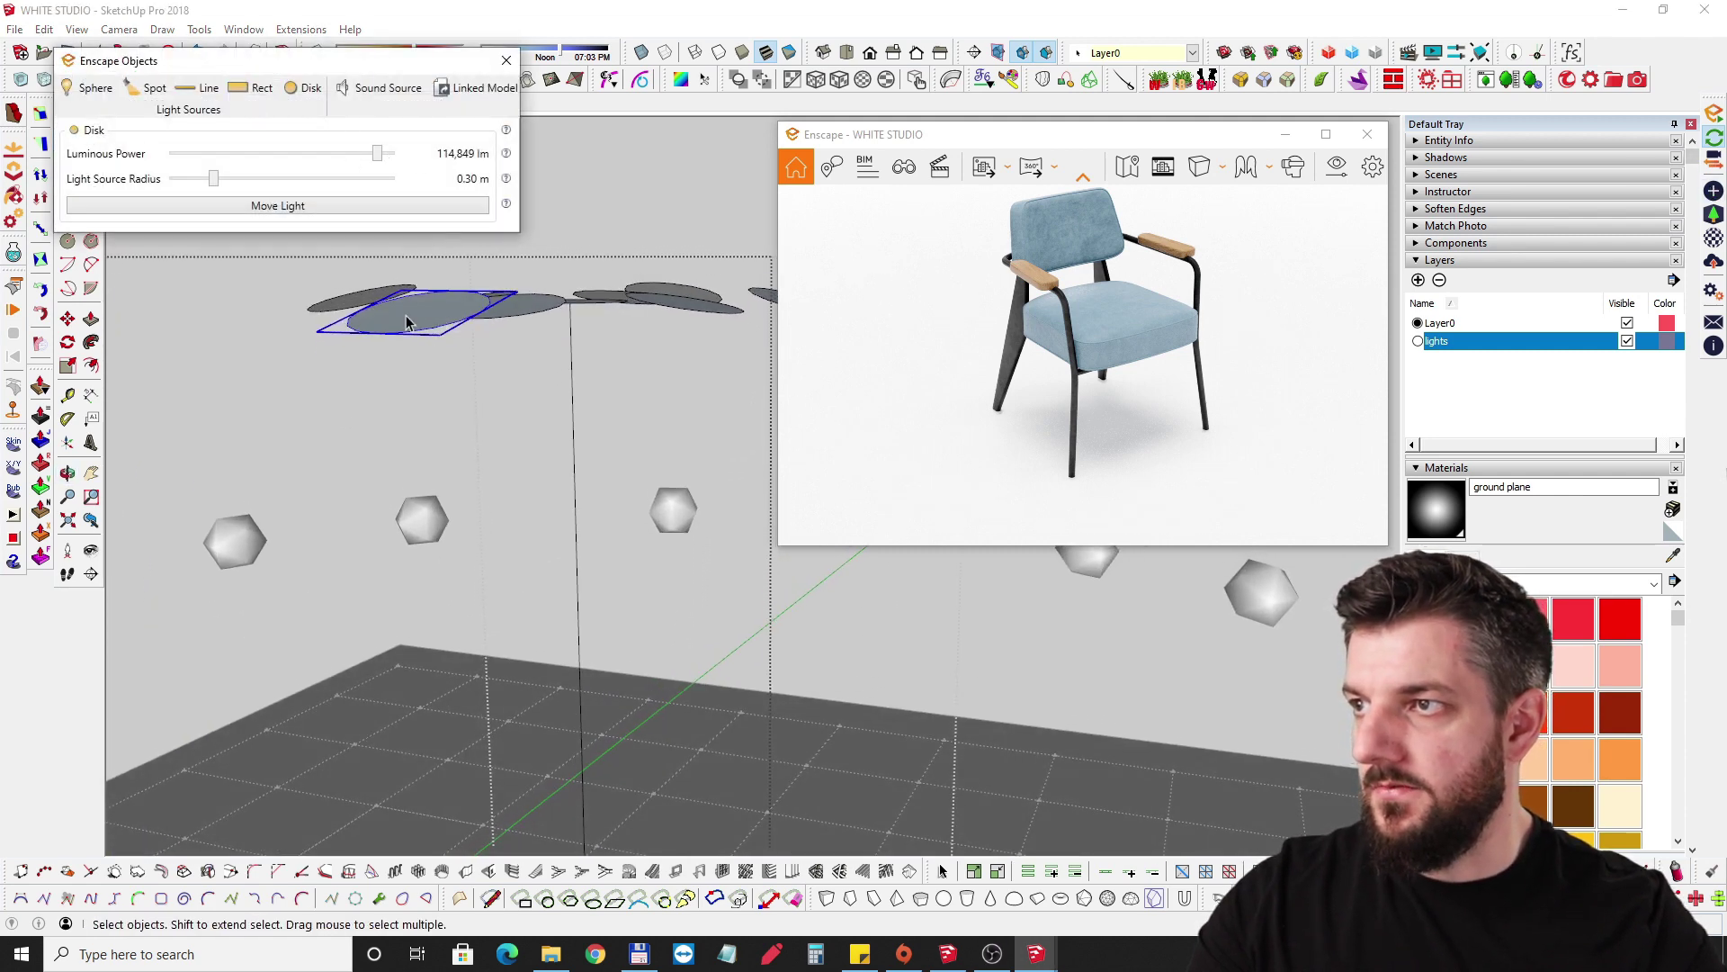
left_click(506, 62)
middle_click_drag(590, 224, 606, 478)
scroll(609, 417, "down", 3)
scroll(606, 478, "down", 1)
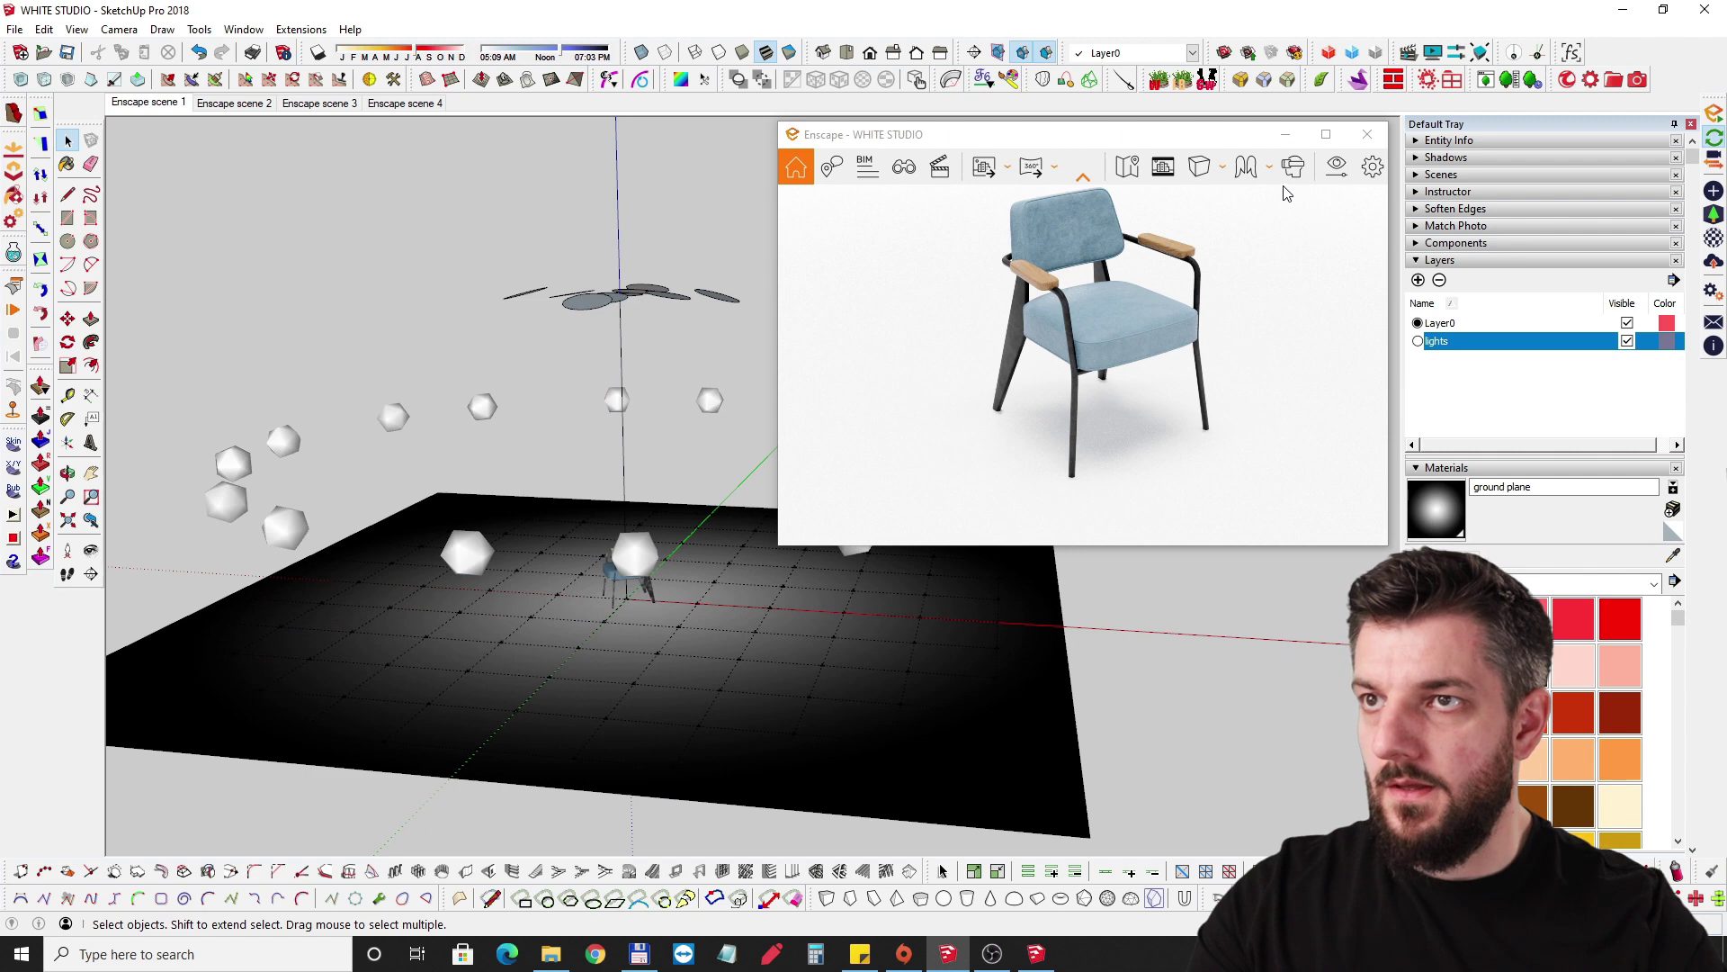
Set the Sun Brightness to 20 % in the Atmosphere visual settings.
left_click(1338, 165)
left_click_drag(1026, 27, 466, 139)
left_click(407, 192)
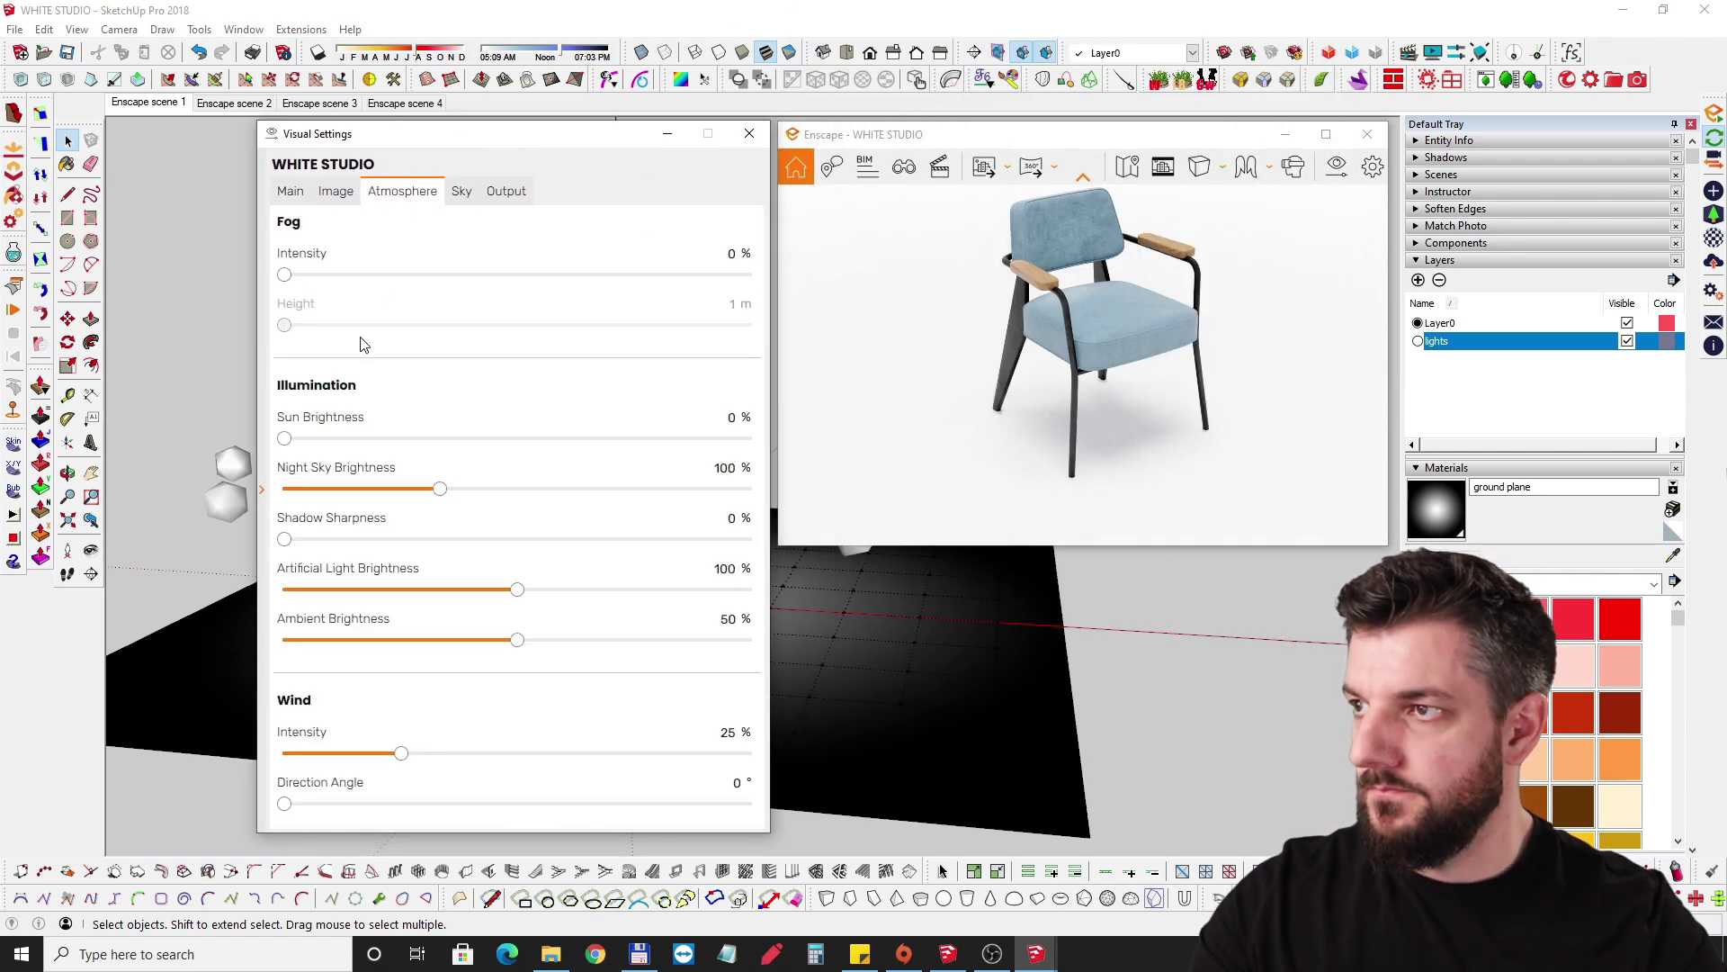
left_click_drag(286, 439, 308, 441)
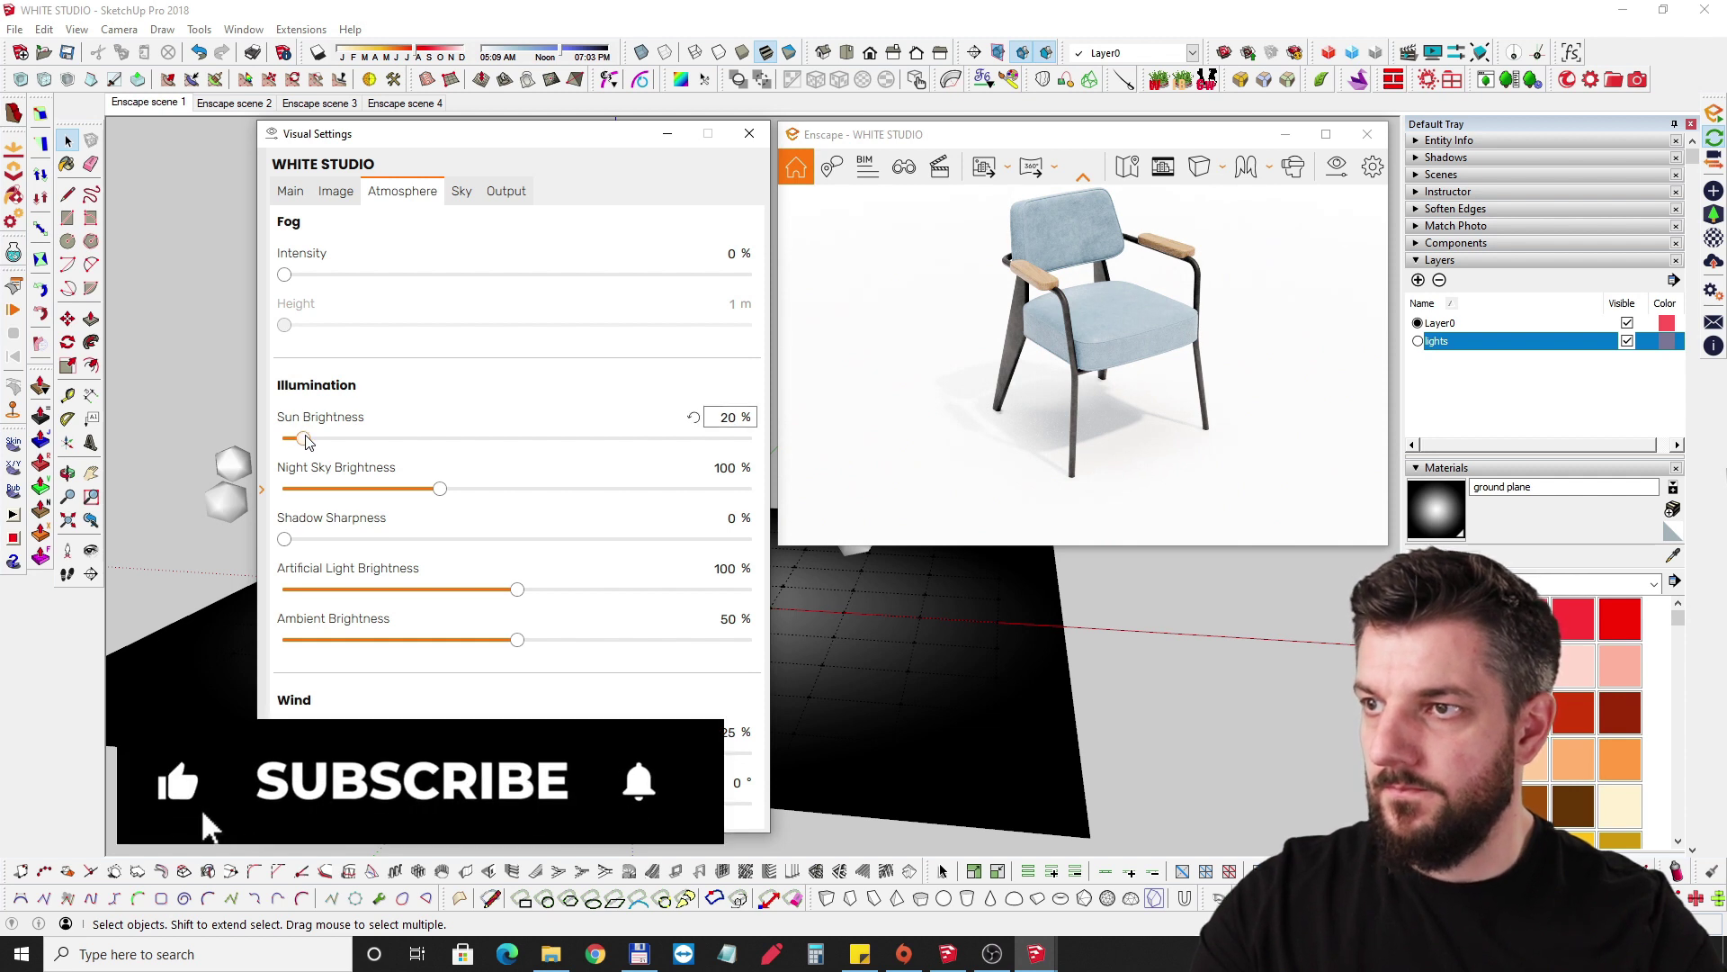
Inspect the chair and its sun shadow in the render from a closer and a lower viewpoint.
right_click_drag(1096, 337, 884, 378)
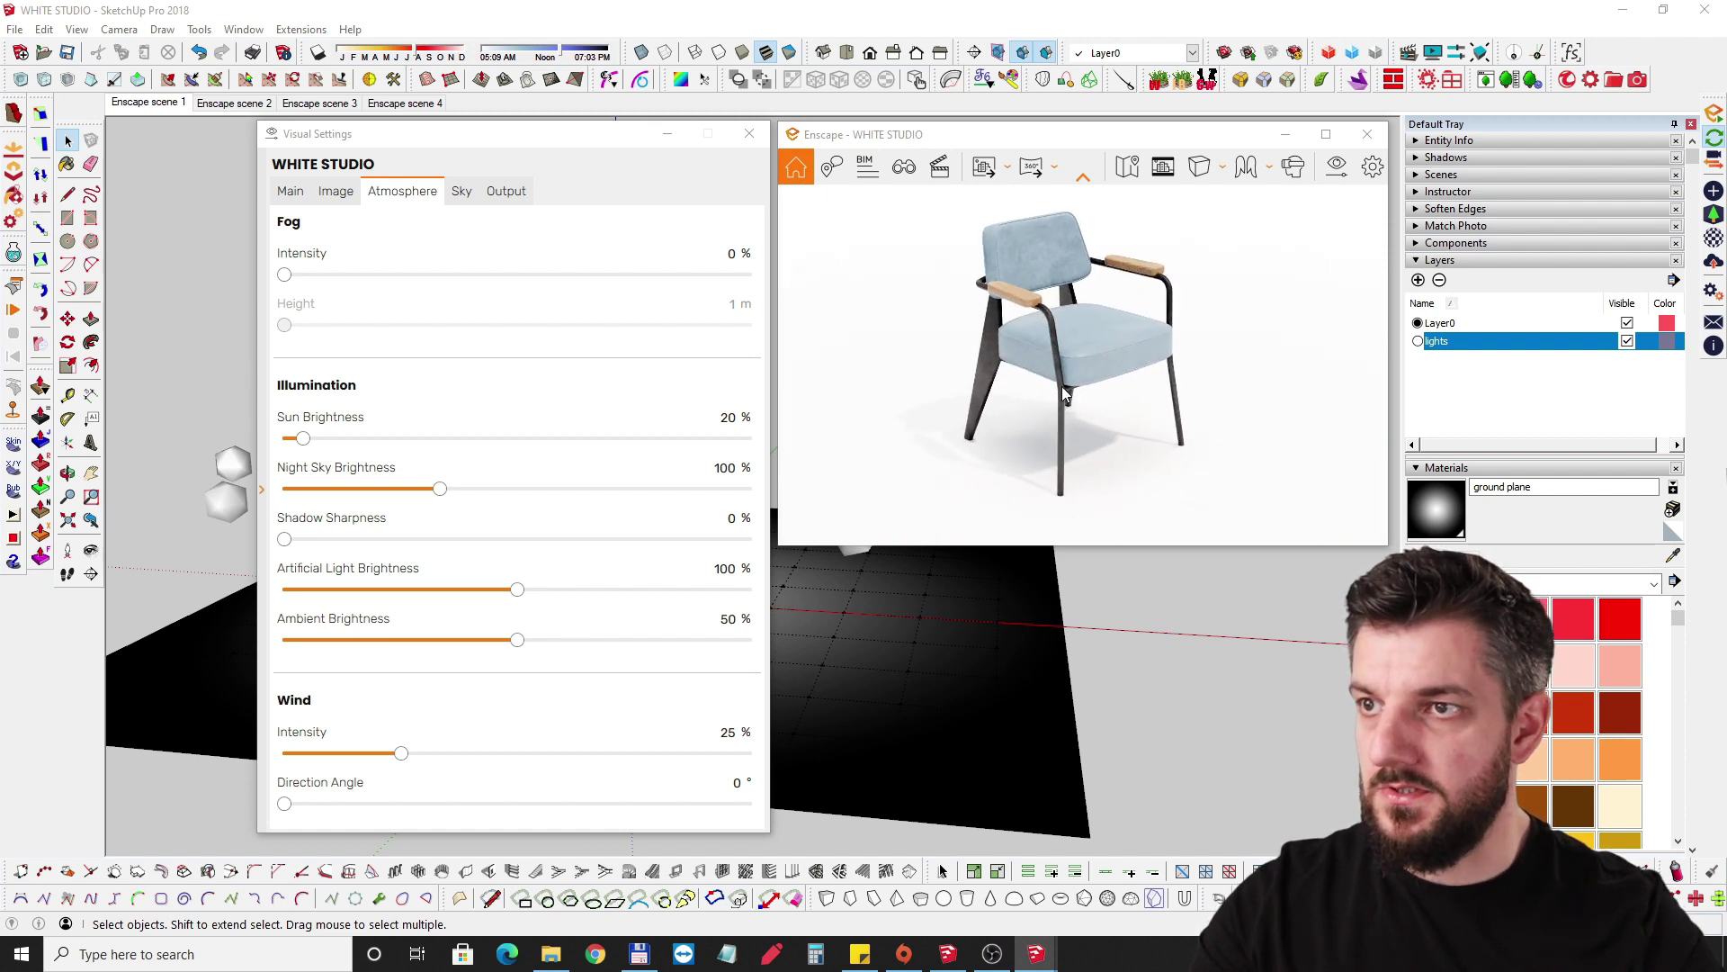
scroll(1071, 385, "up", 4)
right_click_drag(1099, 351, 1107, 209)
scroll(1148, 359, "down", 2)
scroll(1128, 359, "down", 2)
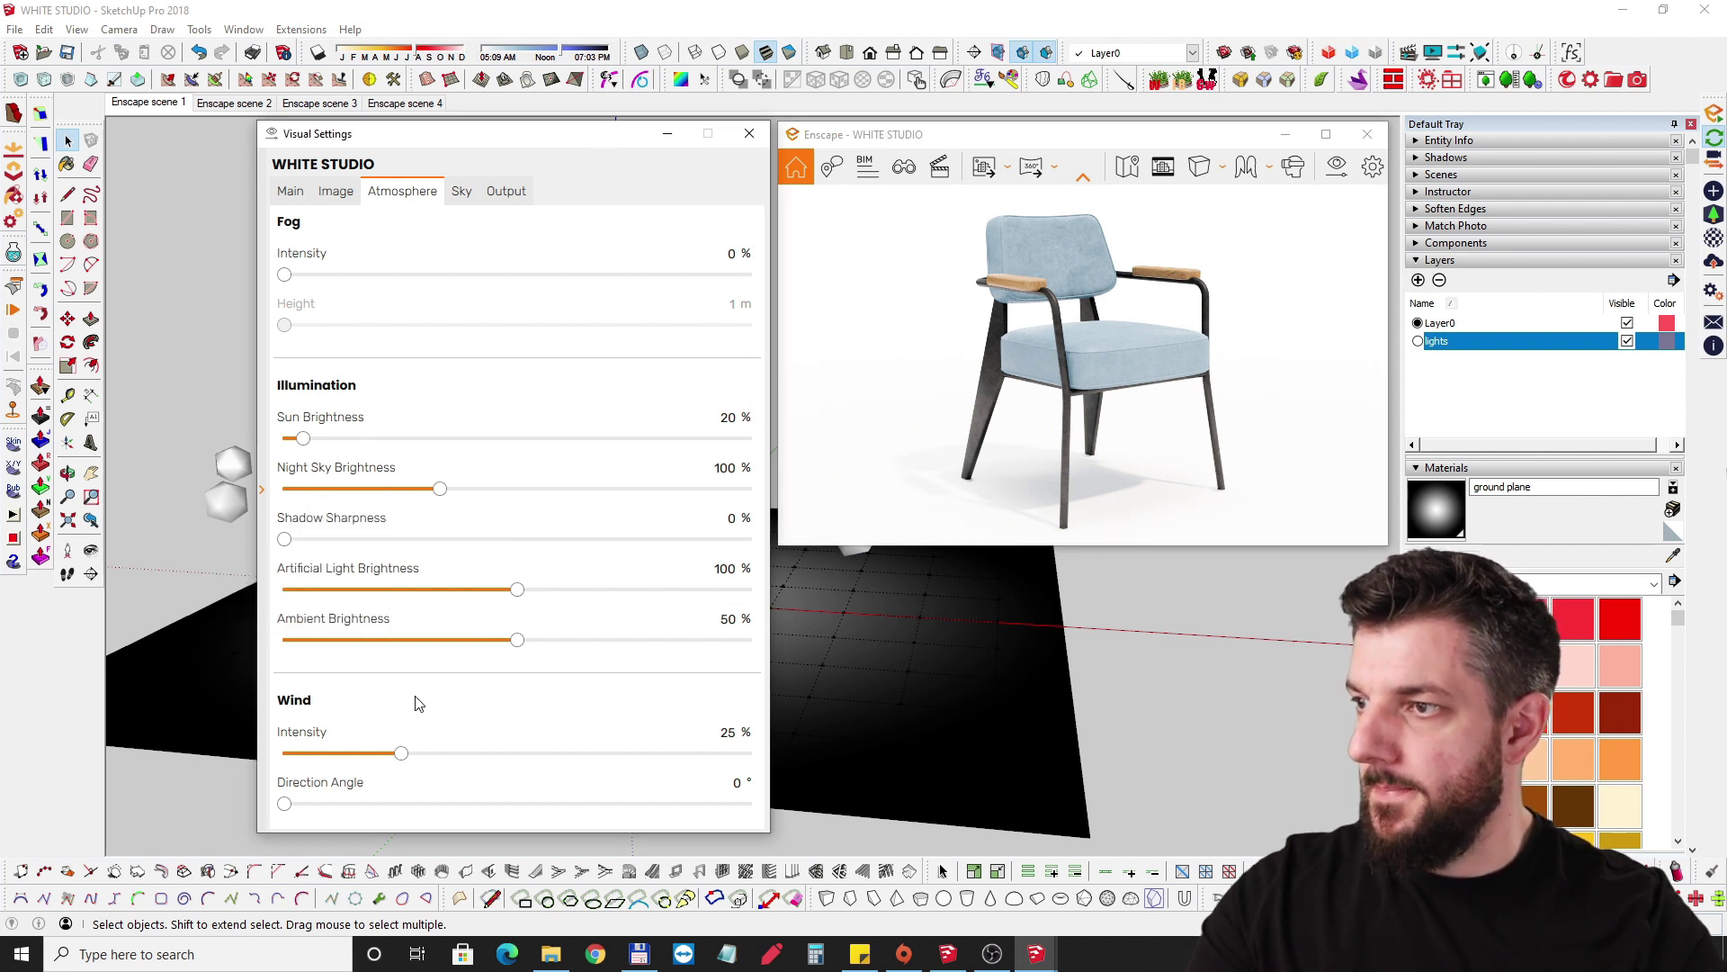
Set the Chromatic Aberration image effect to 57 % and inspect the chair's armrest up close.
left_click(344, 194)
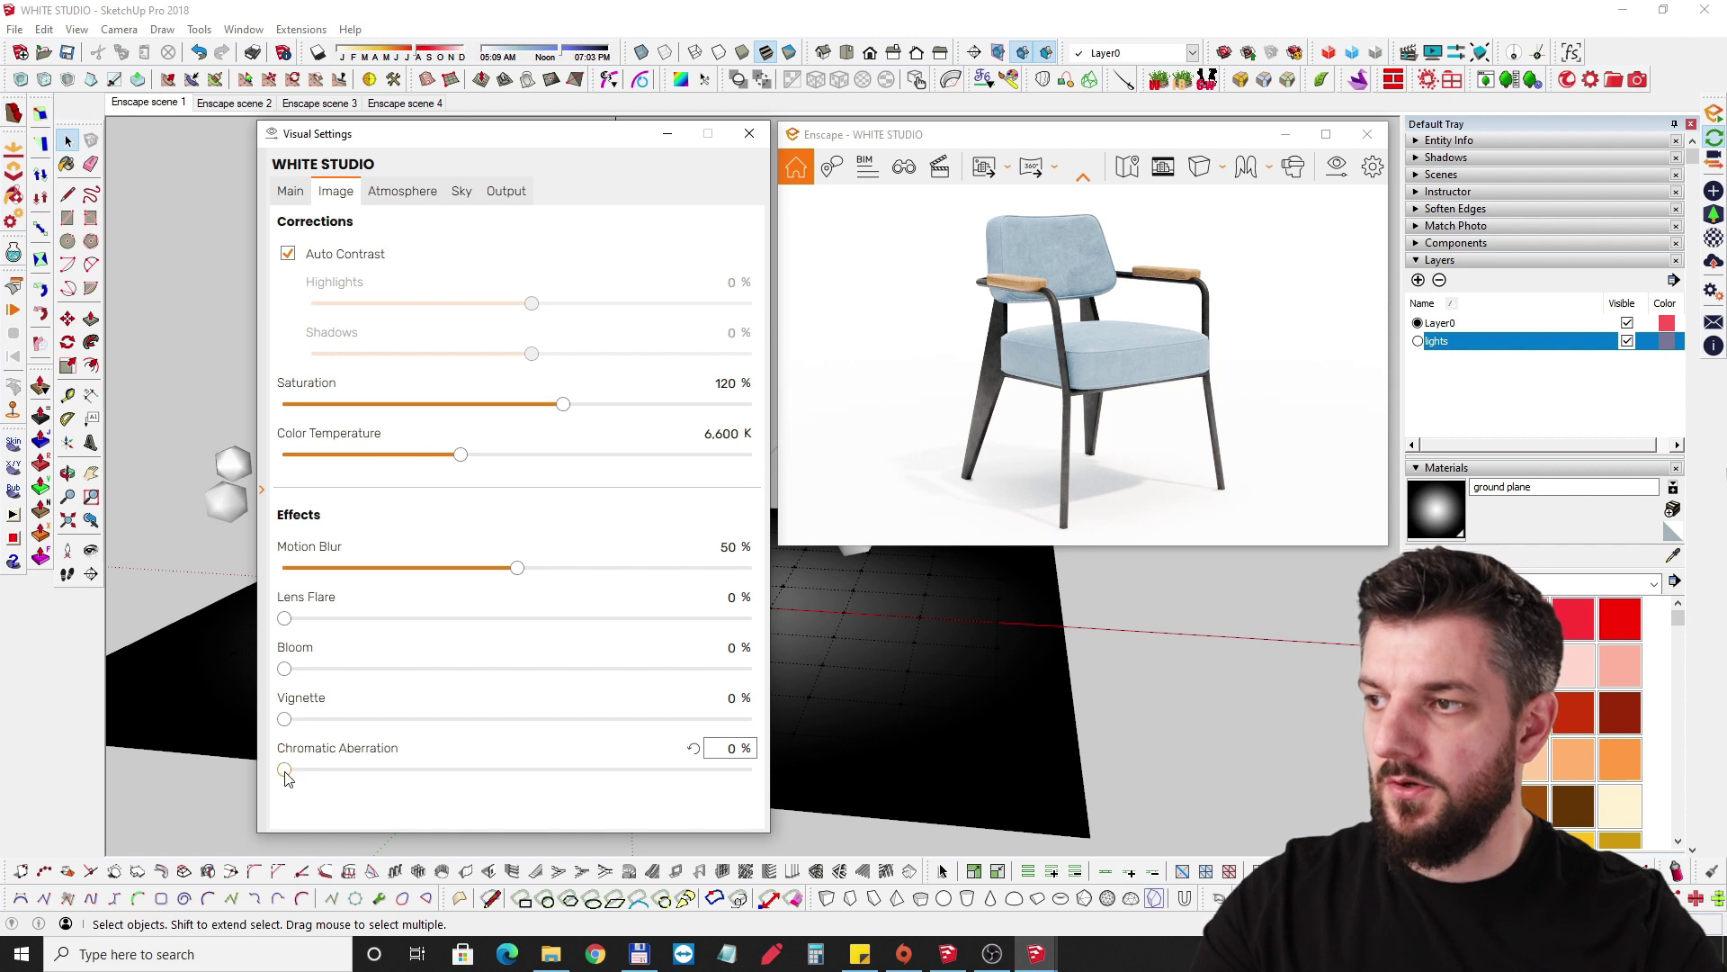
left_click_drag(283, 770, 555, 788)
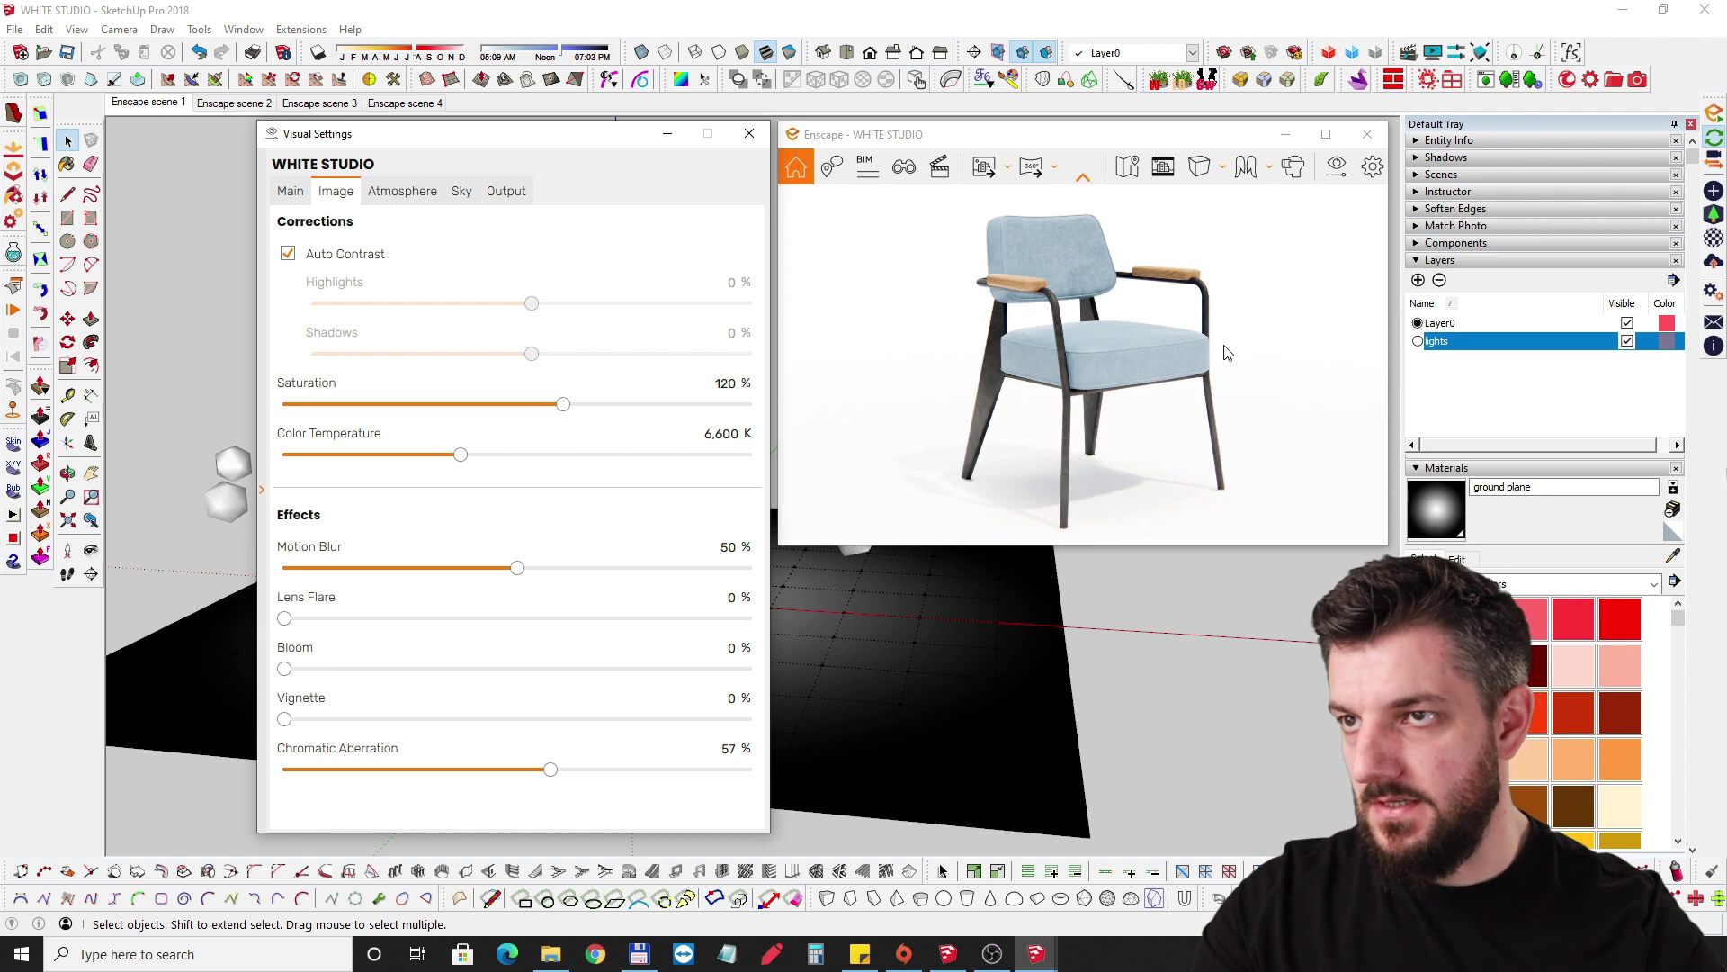
scroll(1218, 297, "up", 3)
mouse_move(1260, 304)
middle_mouse_down()
mouse_move(1243, 291)
mouse_move(1229, 308)
middle_mouse_up()
scroll(1243, 286, "up", 3)
scroll(1244, 278, "down", 2)
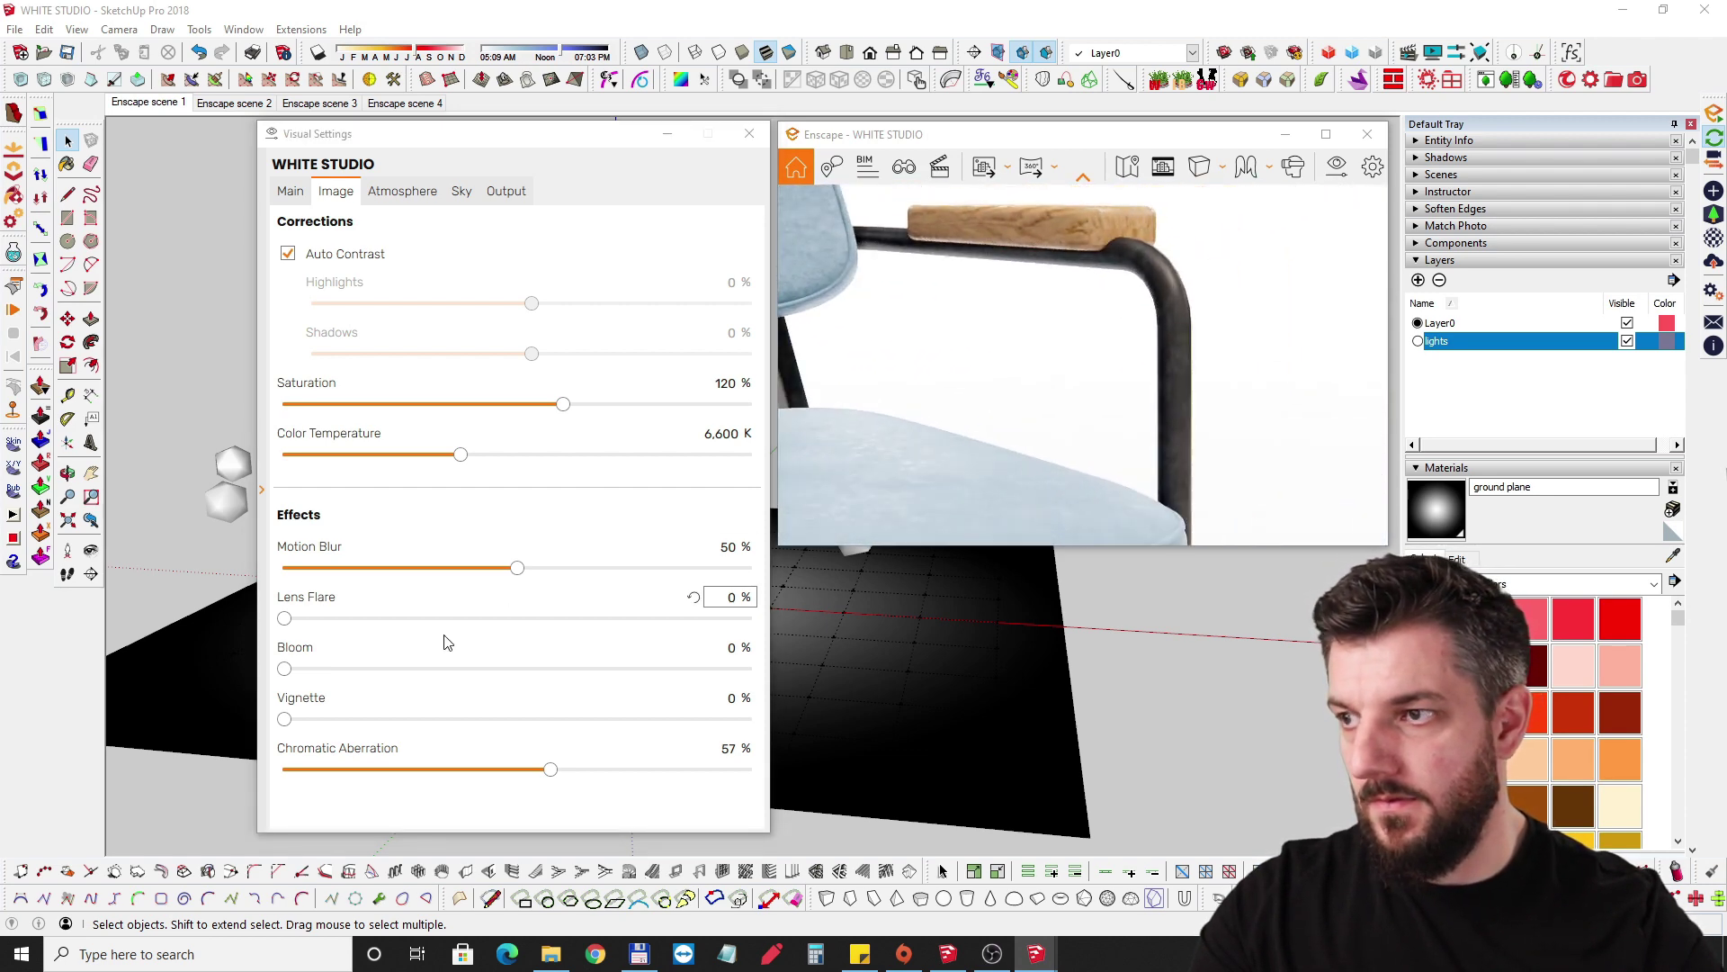
Raise the Chromatic Aberration to 98 % to compare the armrest edges, and return it to 0 %.
left_click_drag(551, 769, 741, 783)
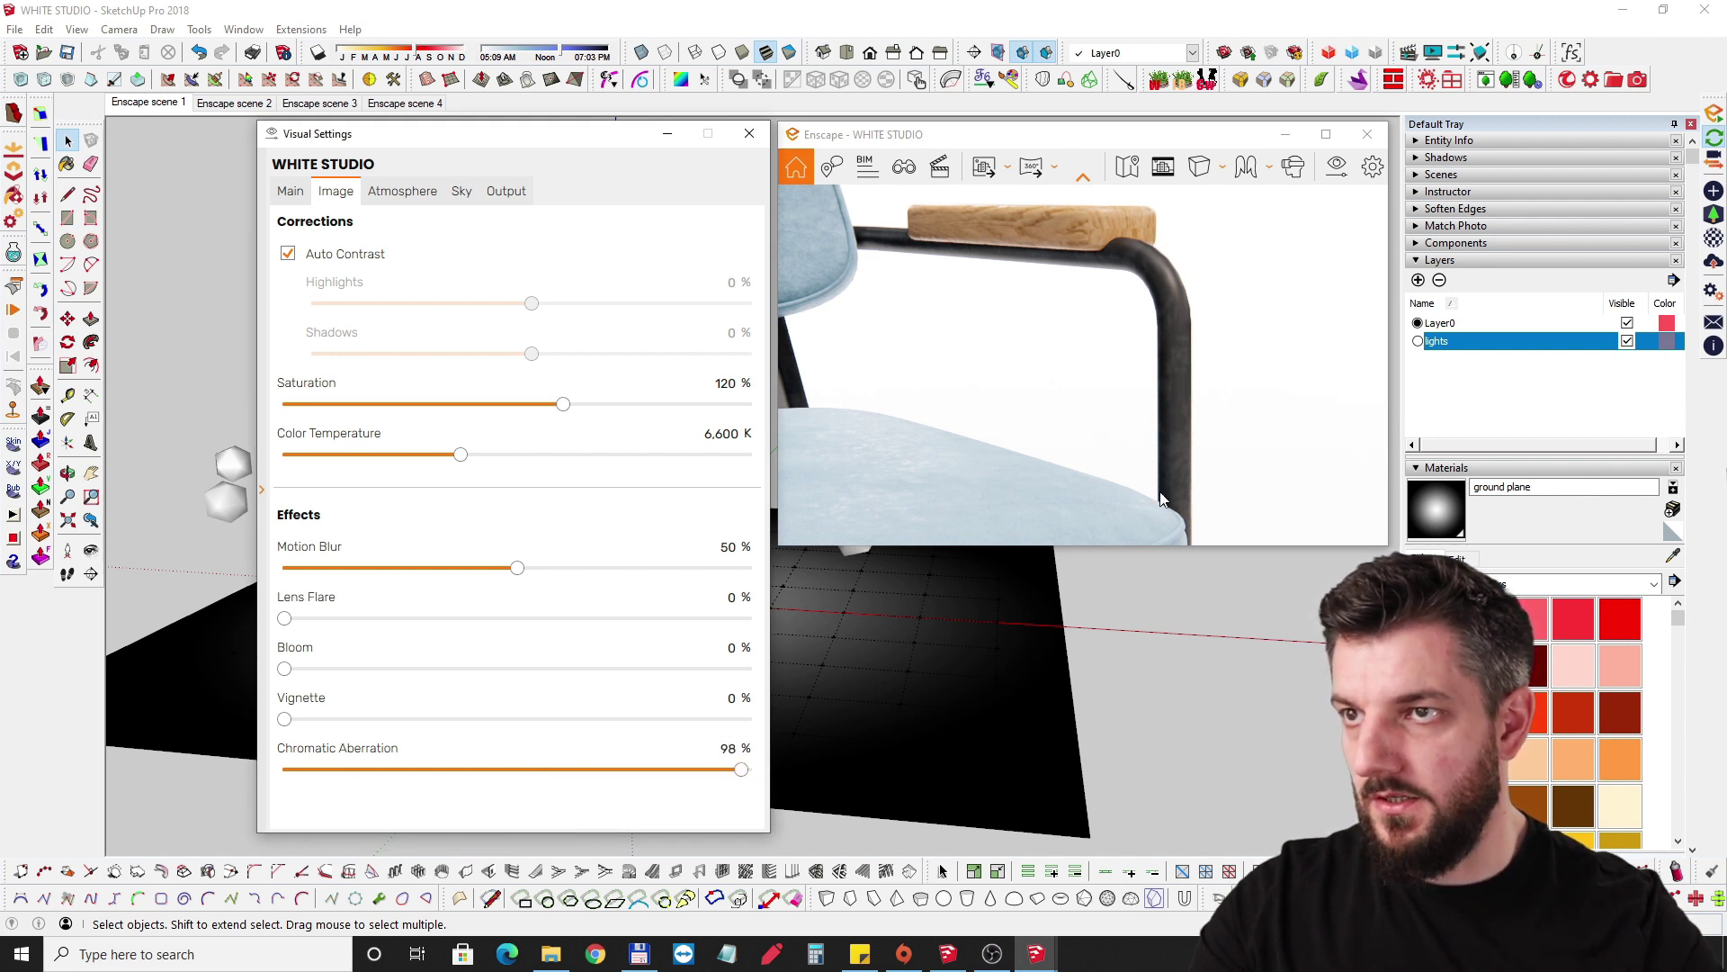
left_click_drag(739, 773, 280, 766)
scroll(1081, 362, "down", 5)
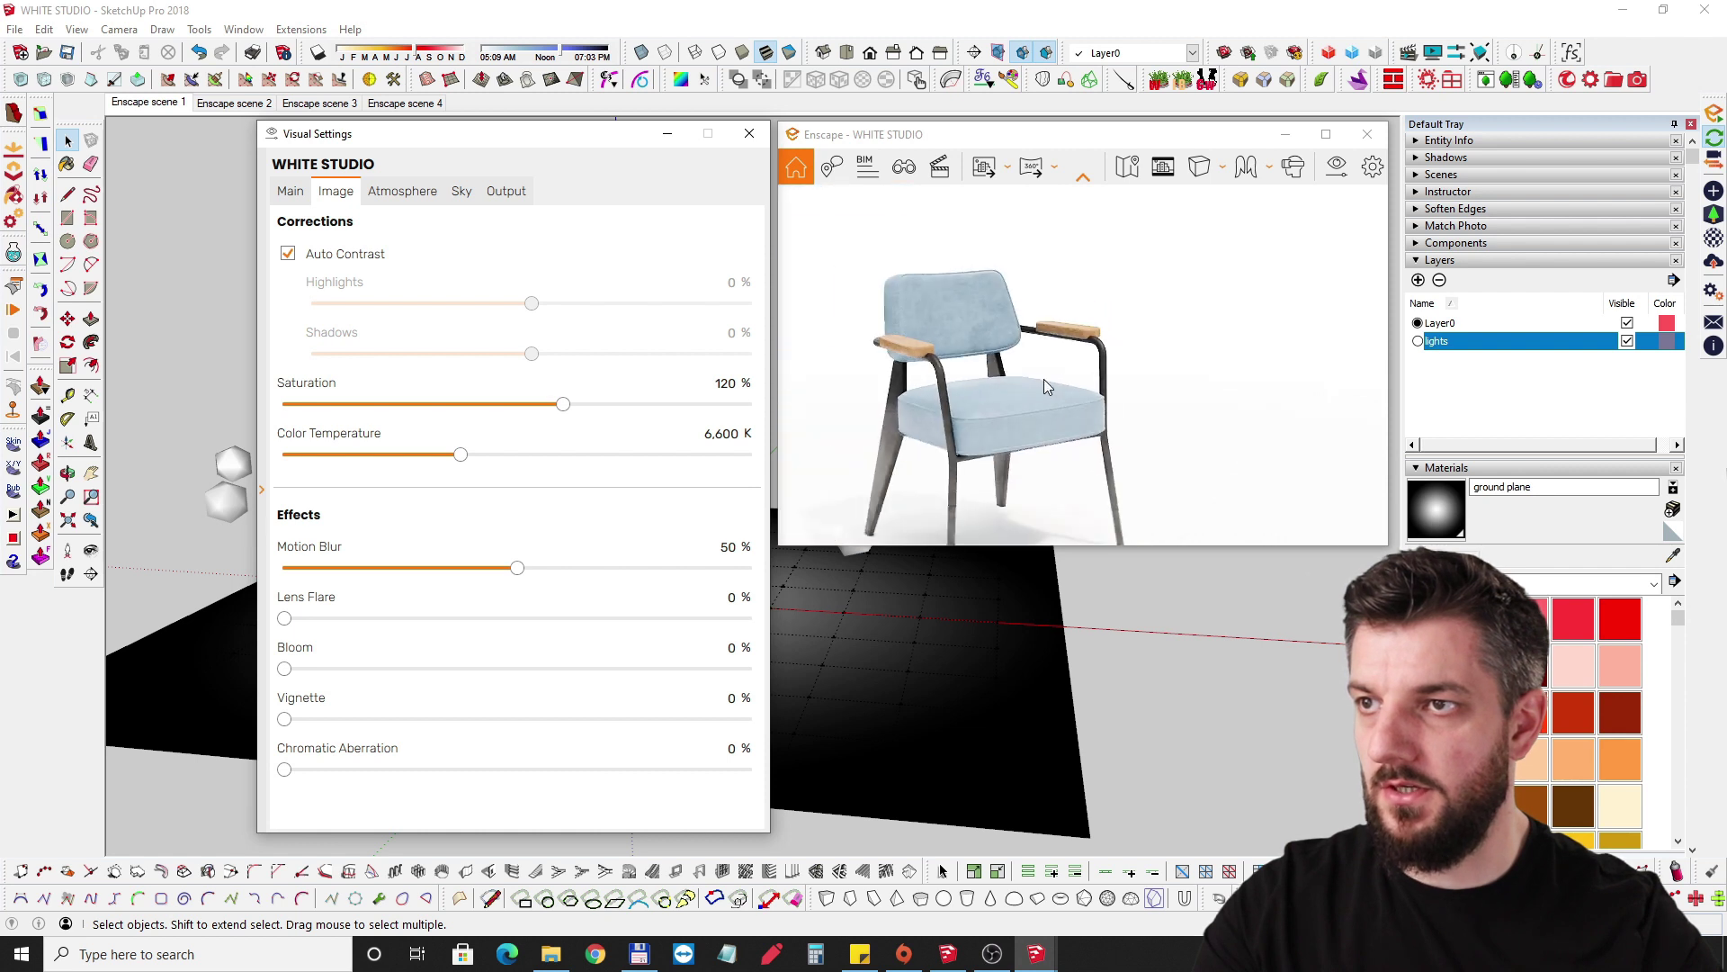
Orbit around the chair render to examine its look and shadow from several angles.
middle_click_drag(1037, 386, 1141, 337)
right_click_drag(1140, 336, 1075, 317)
middle_click_drag(1075, 317, 1123, 367)
mouse_move(1123, 367)
right_mouse_down()
mouse_move(1251, 370)
mouse_move(1278, 324)
mouse_move(1241, 364)
mouse_move(1183, 369)
mouse_move(1156, 395)
mouse_move(1102, 373)
right_mouse_up()
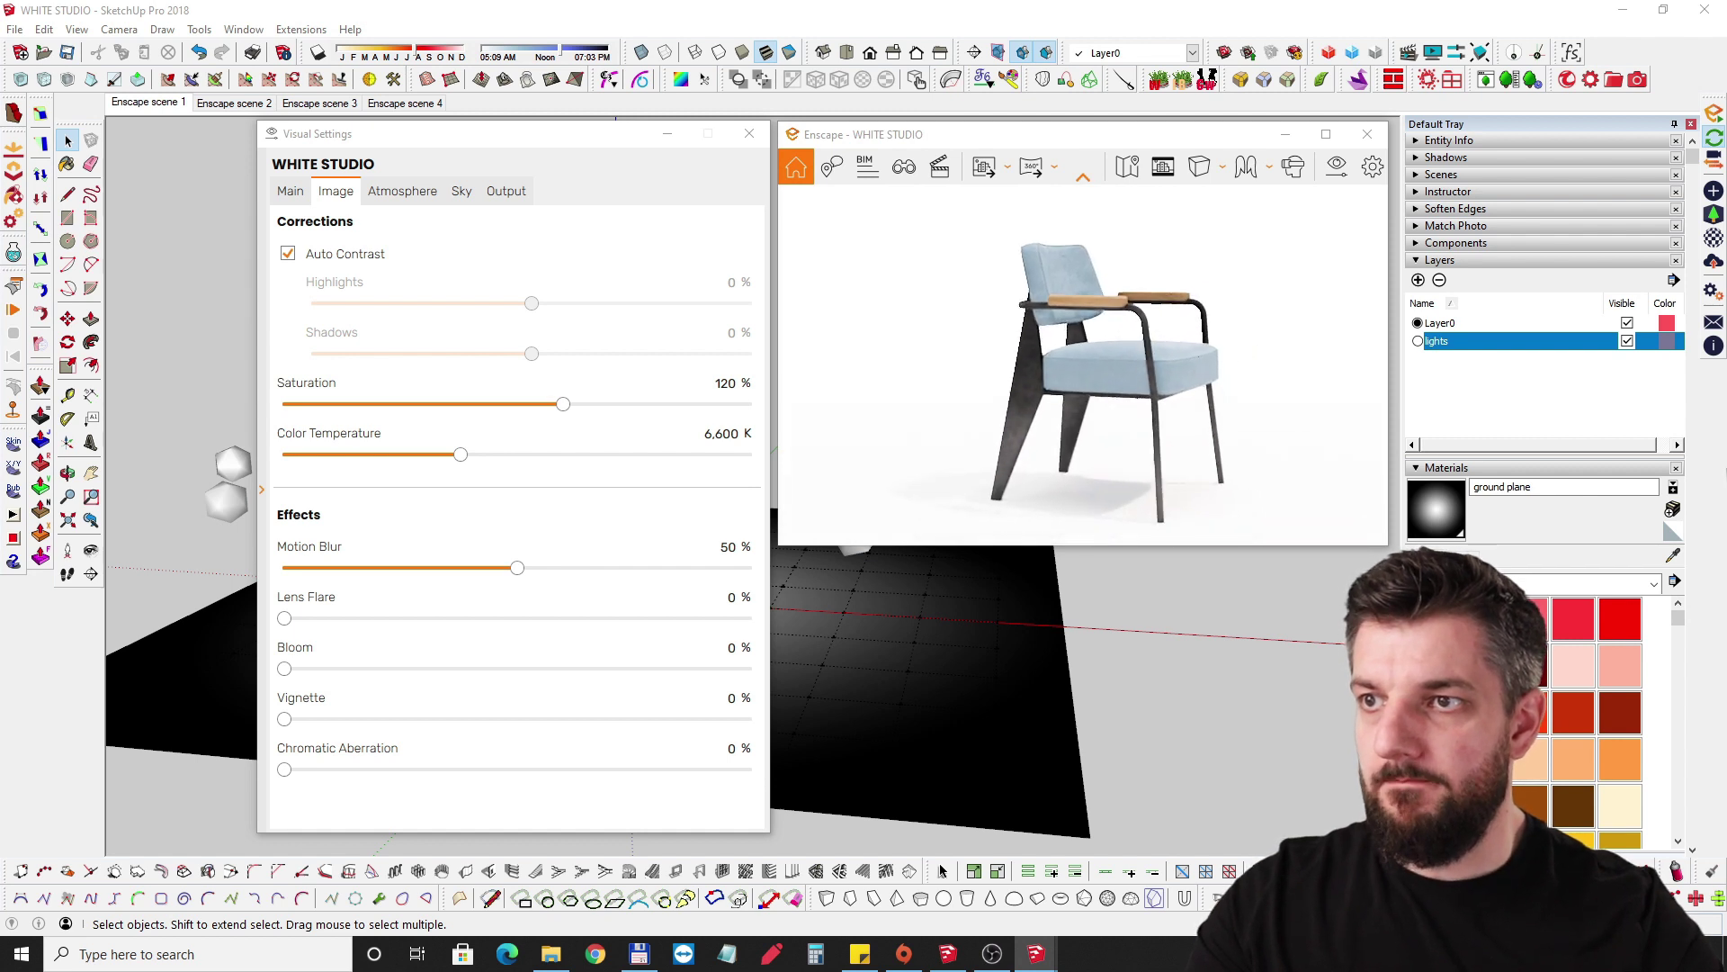
right_click_drag(1215, 457, 1166, 448)
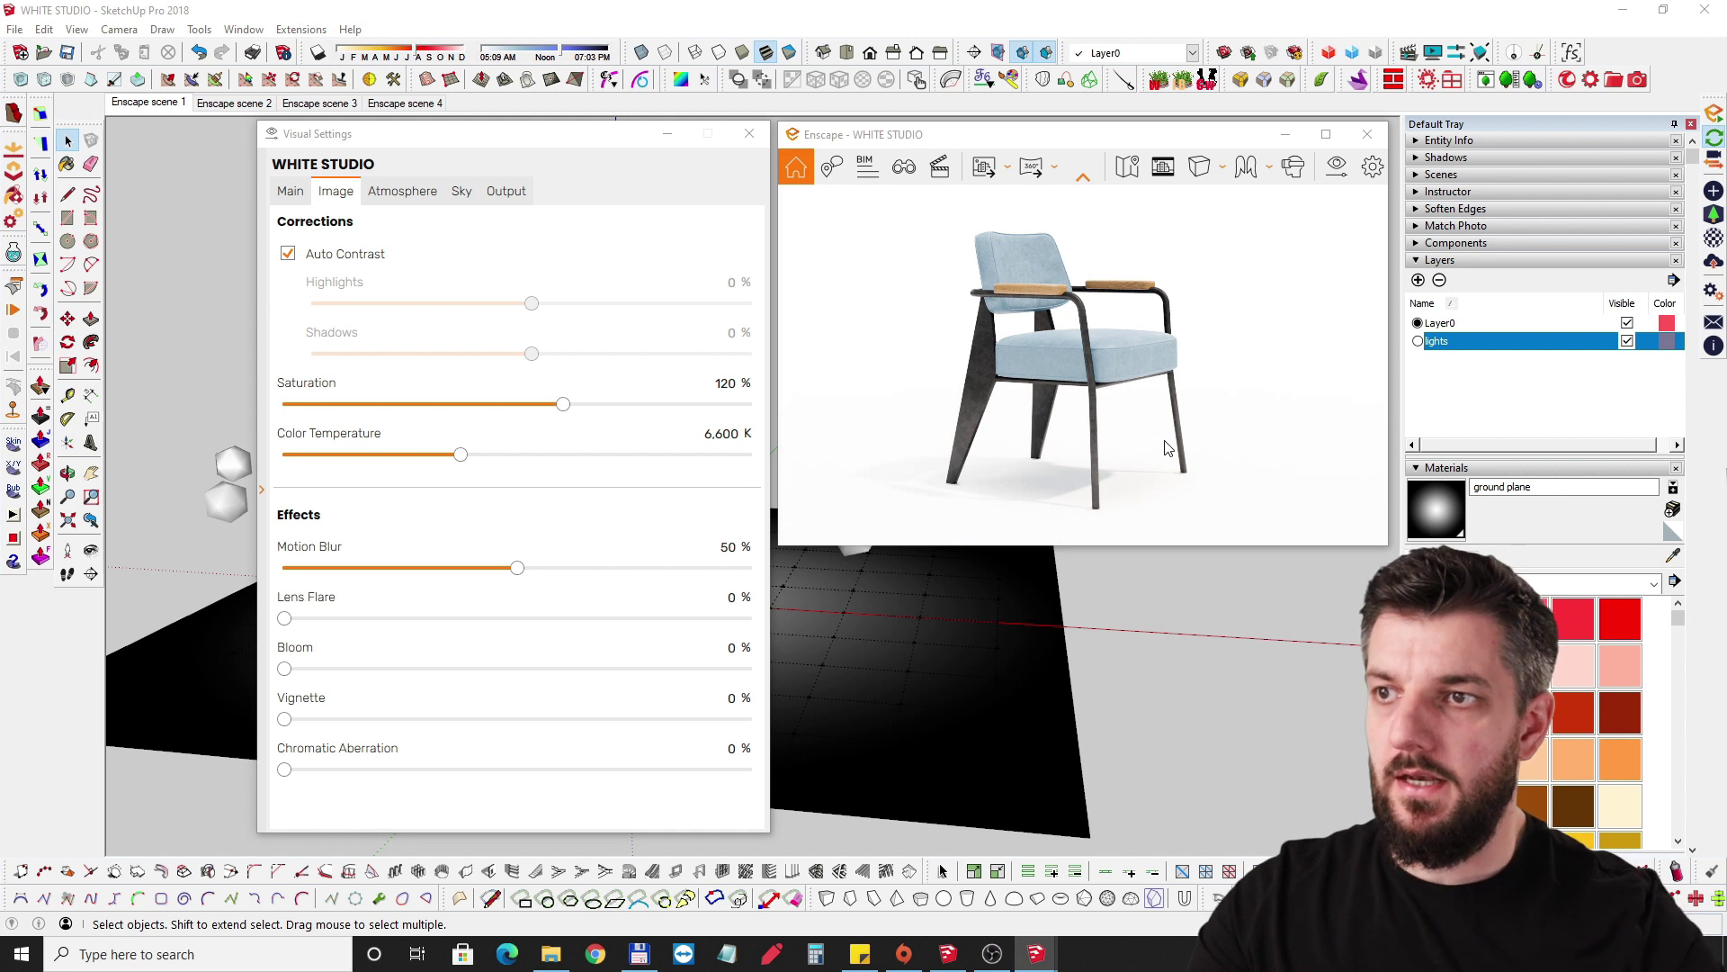
left_click_drag(1005, 358, 976, 364)
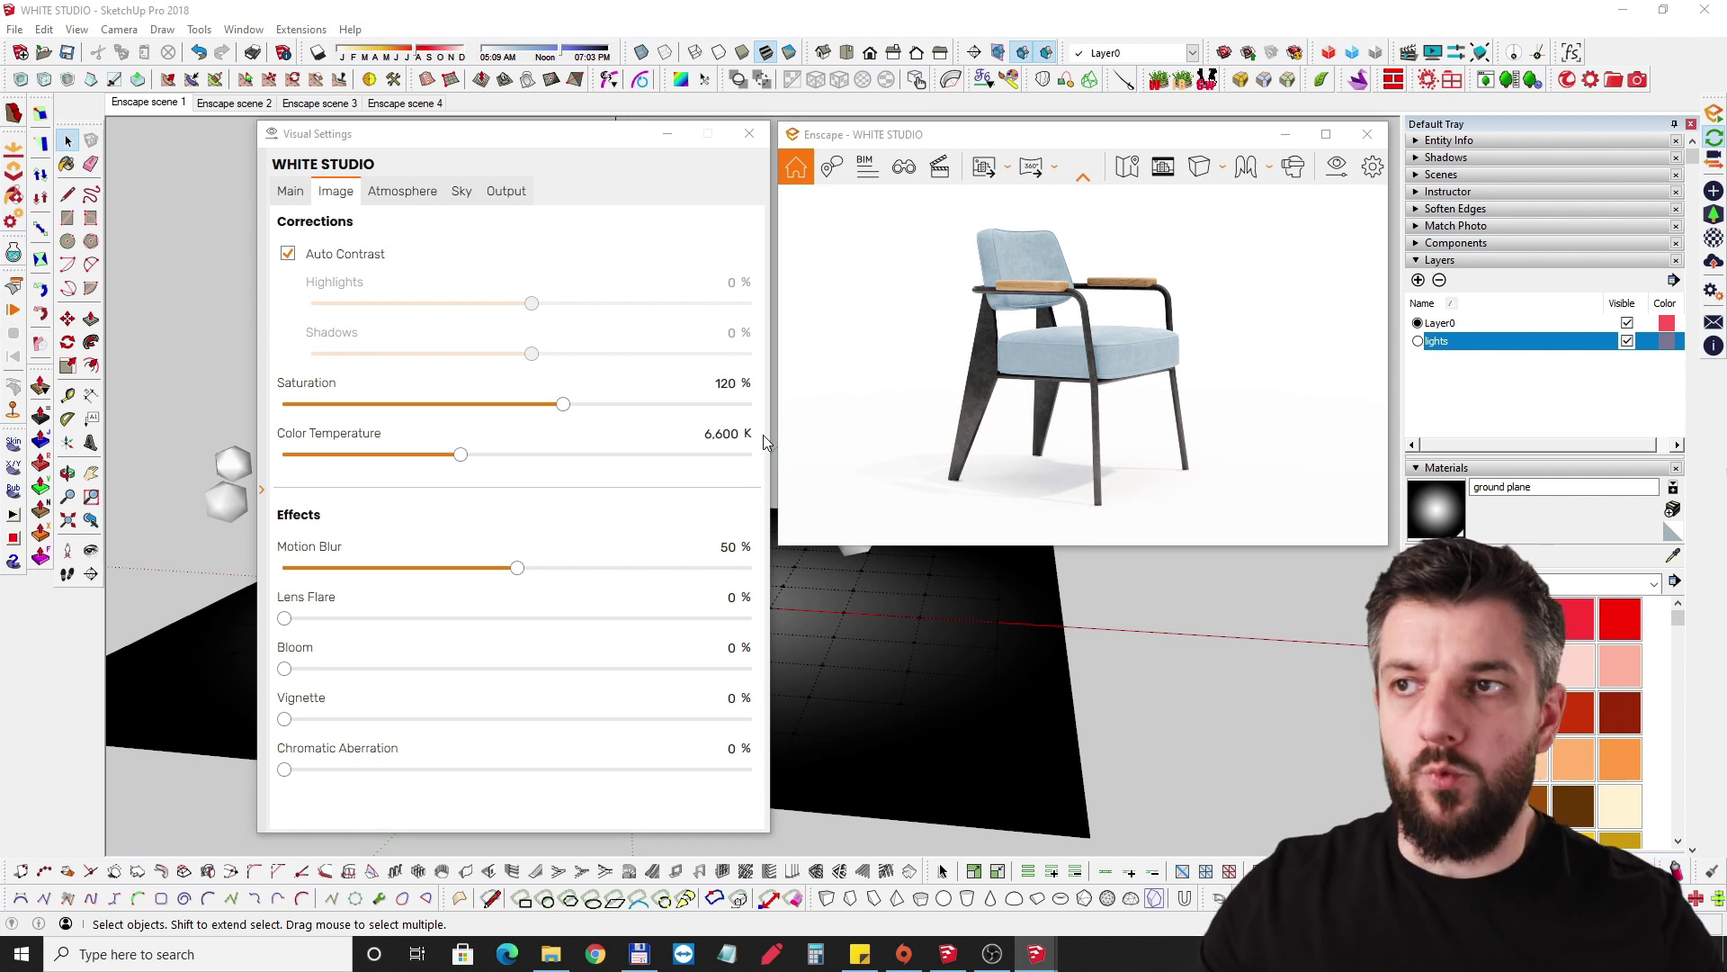
mouse_move(1038, 362)
right_mouse_down()
mouse_move(1012, 365)
mouse_move(1044, 349)
right_mouse_up()
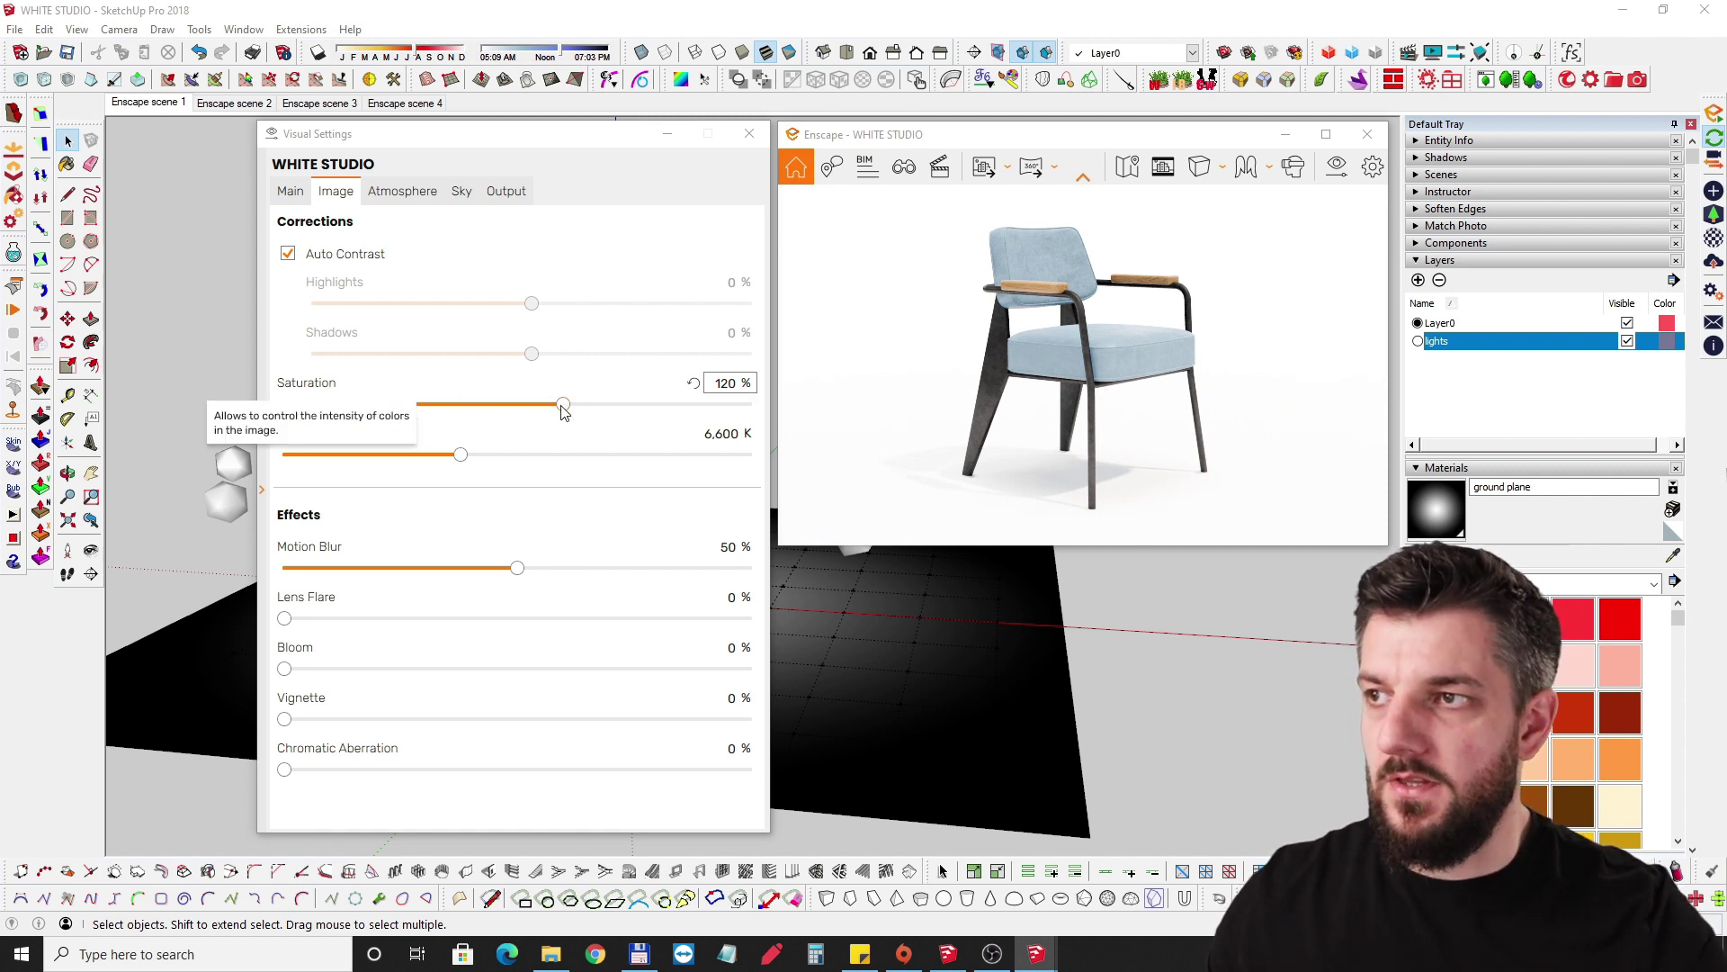
Compare the chair's colours at 72 % image Saturation, and set the Saturation to 121 %.
left_click(698, 386)
left_click_drag(520, 412, 451, 412)
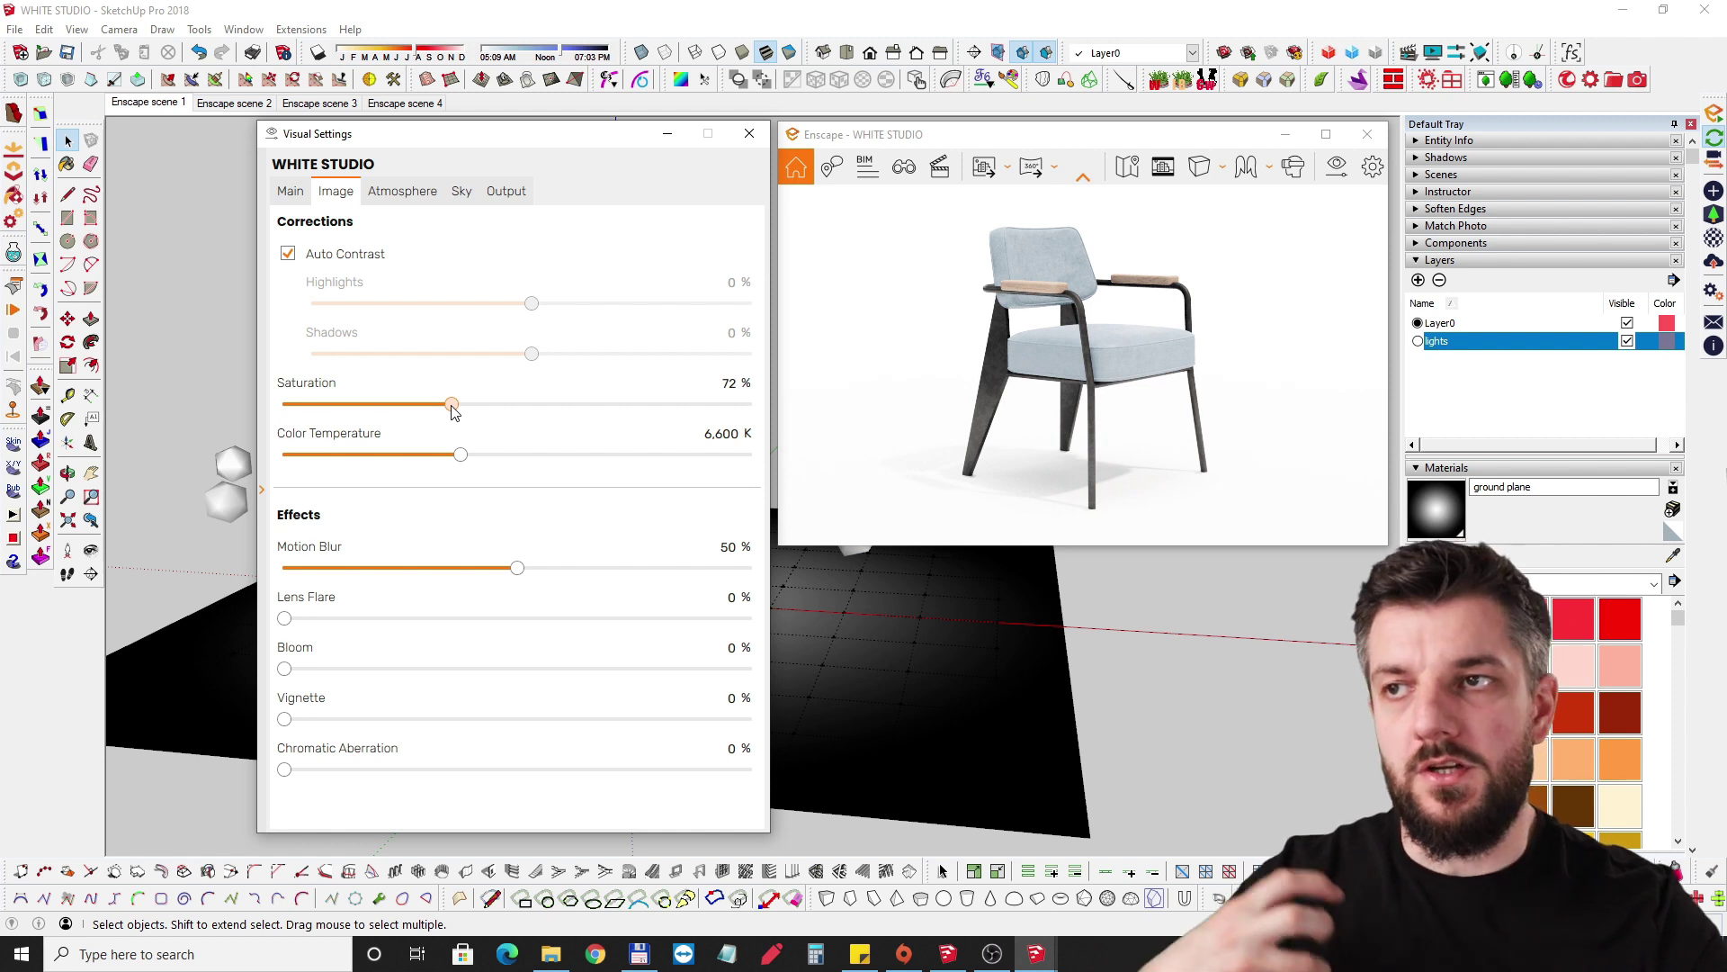
left_click_drag(452, 412, 567, 407)
mouse_move(1157, 335)
right_mouse_down()
mouse_move(1197, 331)
mouse_move(1144, 340)
right_mouse_up()
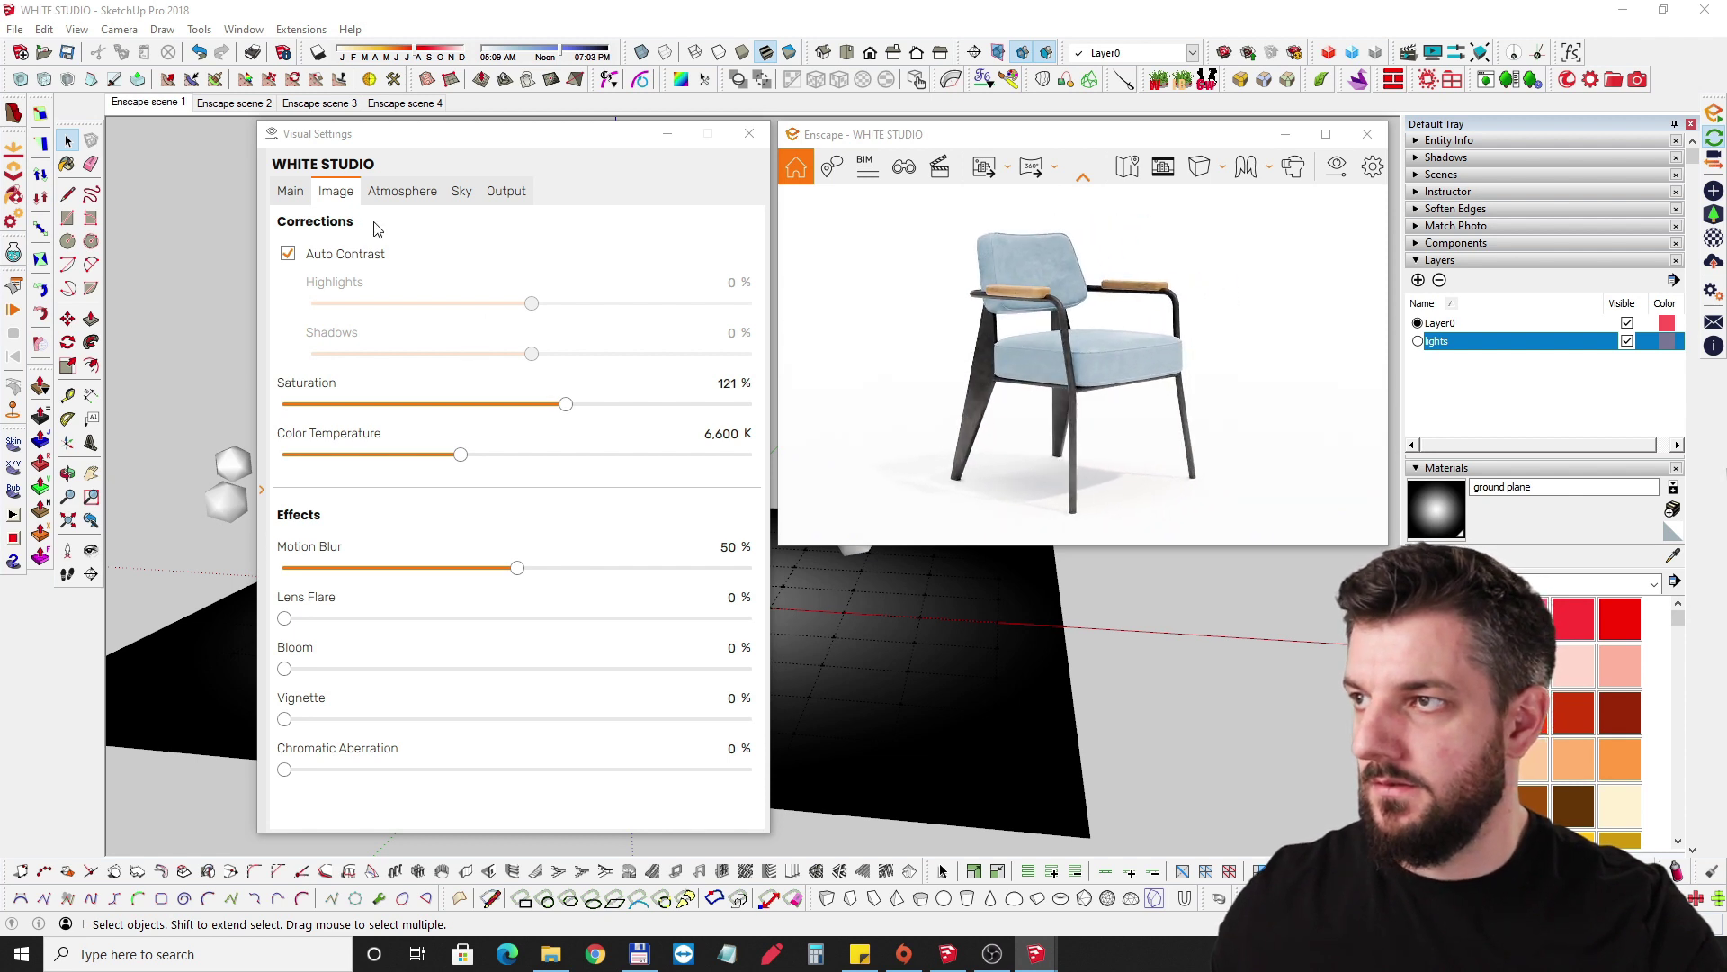
Review the Main, Image, Atmosphere and Sky visual settings, including the skybox options, and close the settings.
left_click(294, 191)
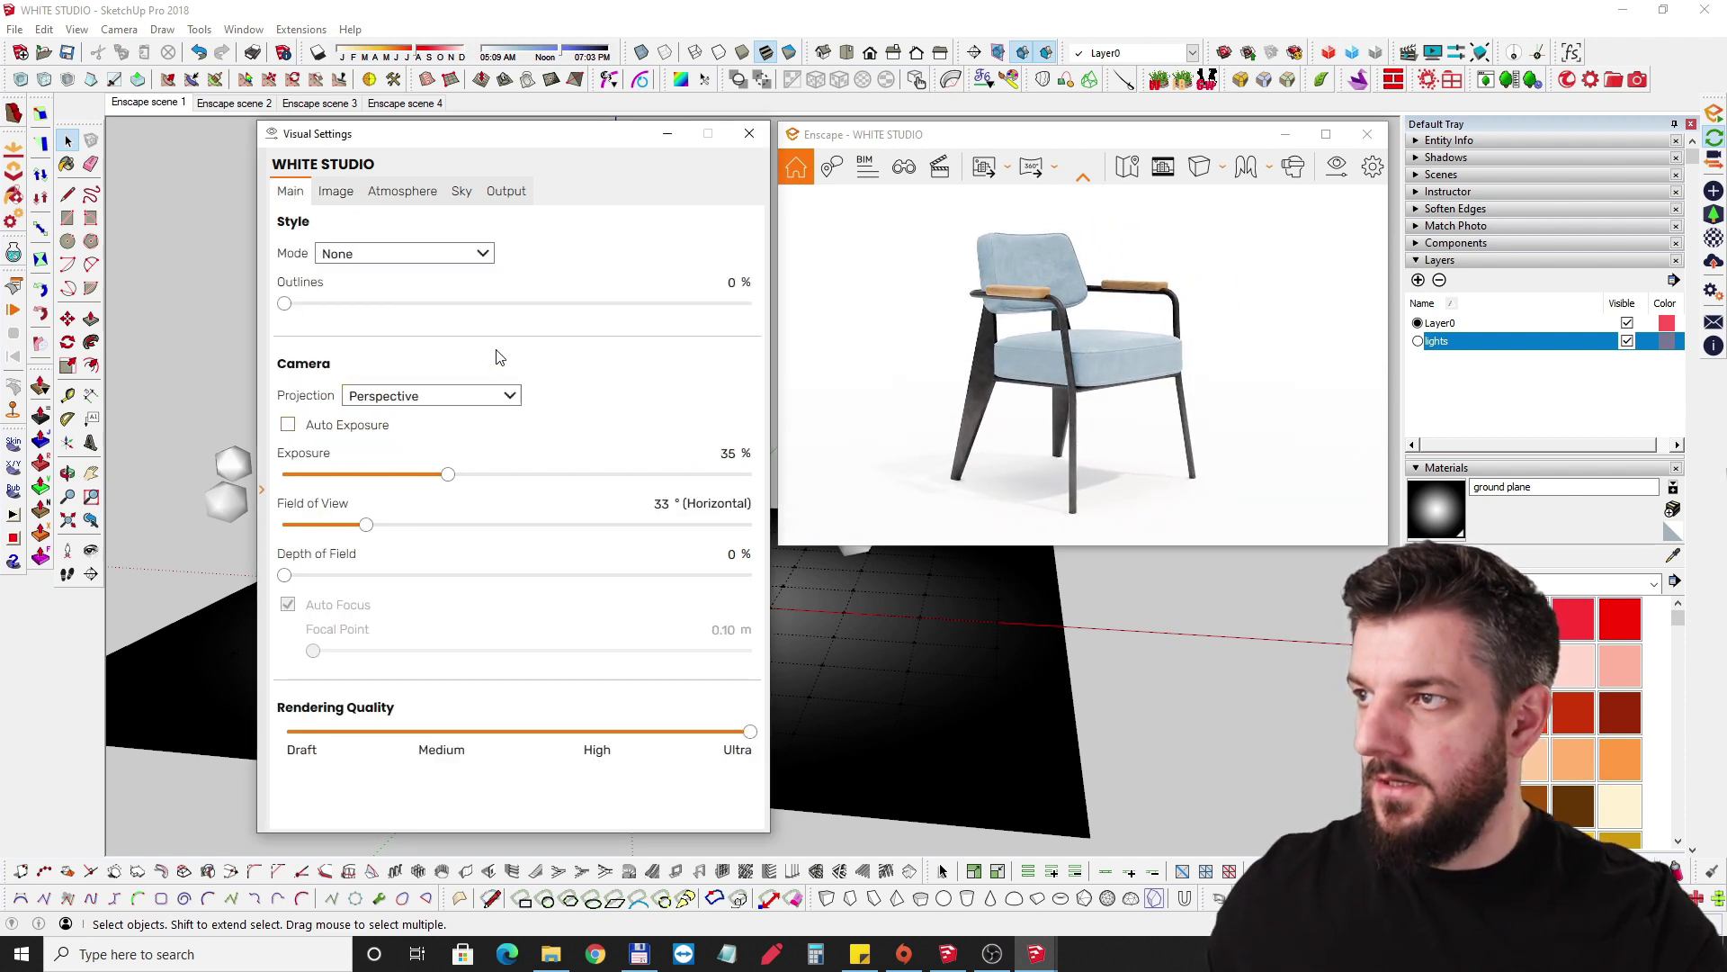
left_click(347, 190)
left_click(417, 192)
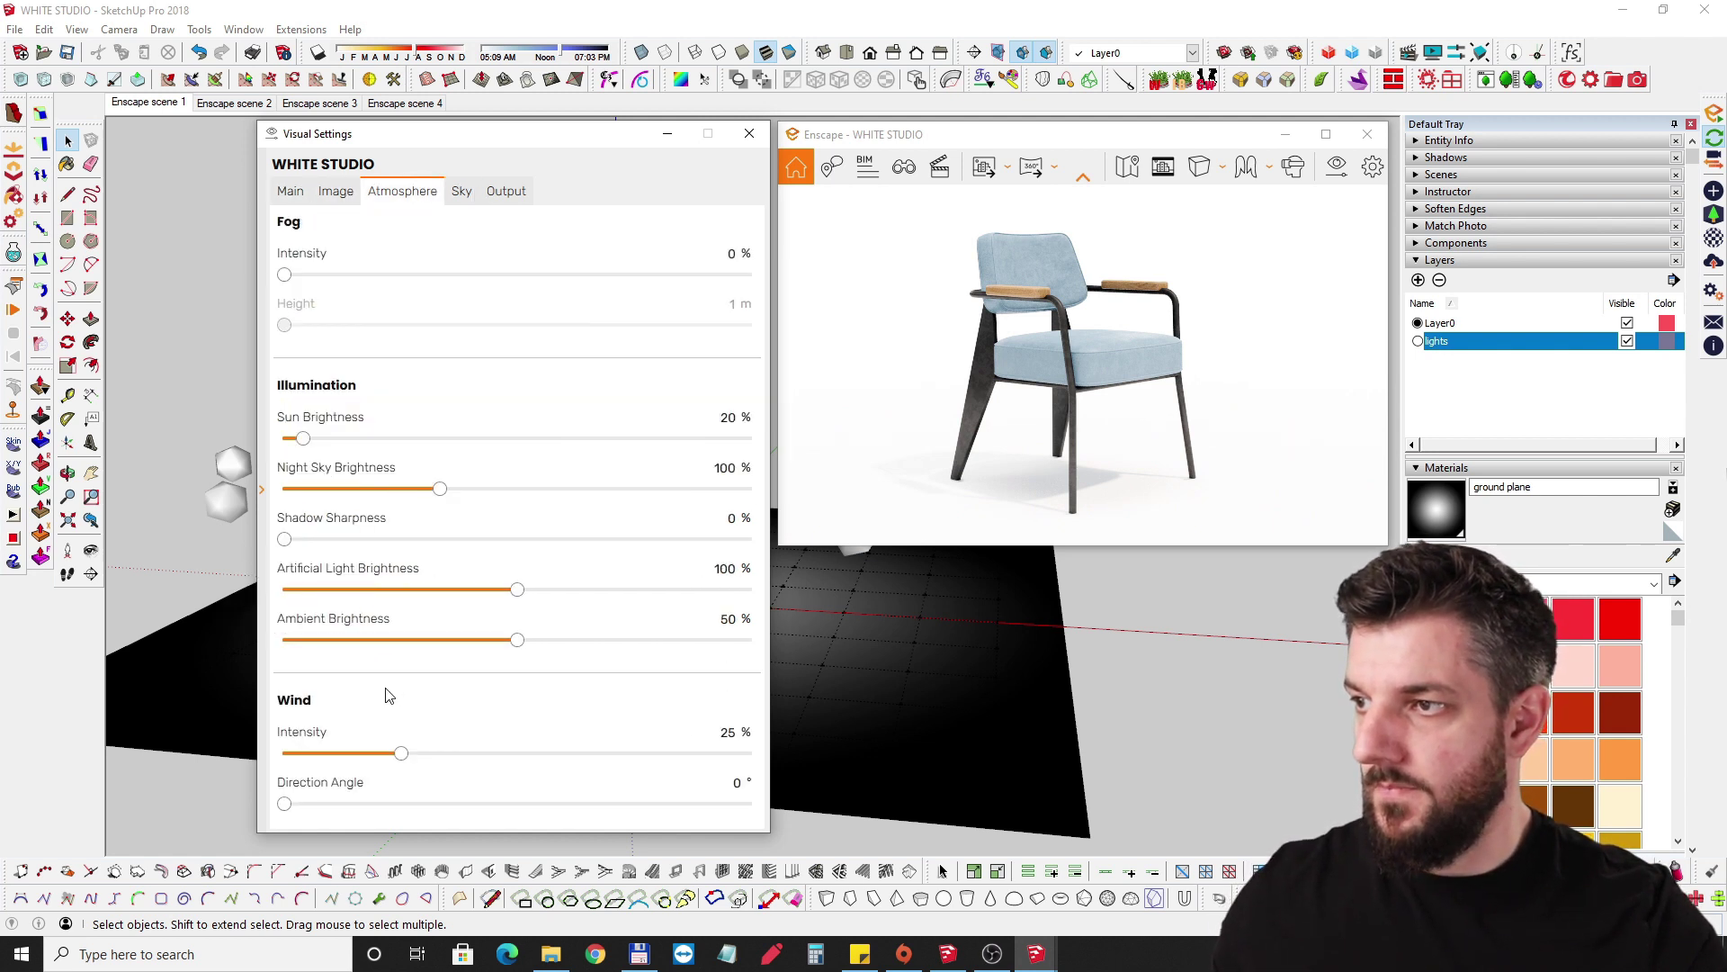
left_click(464, 202)
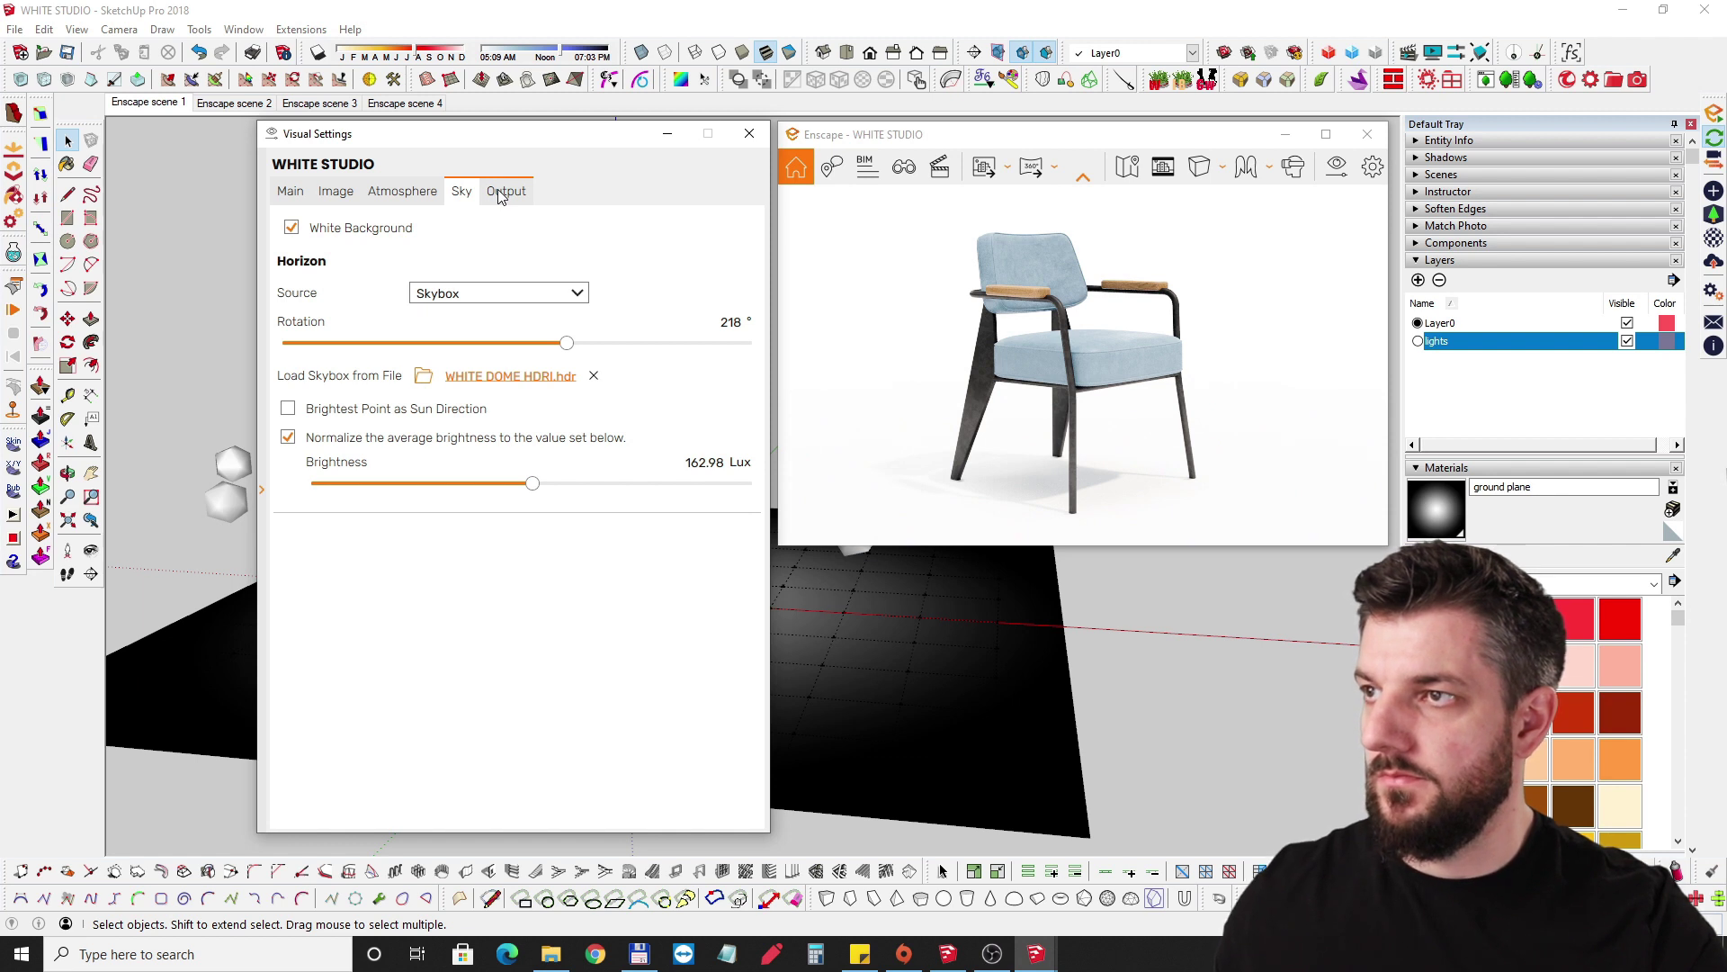
mouse_move(342, 418)
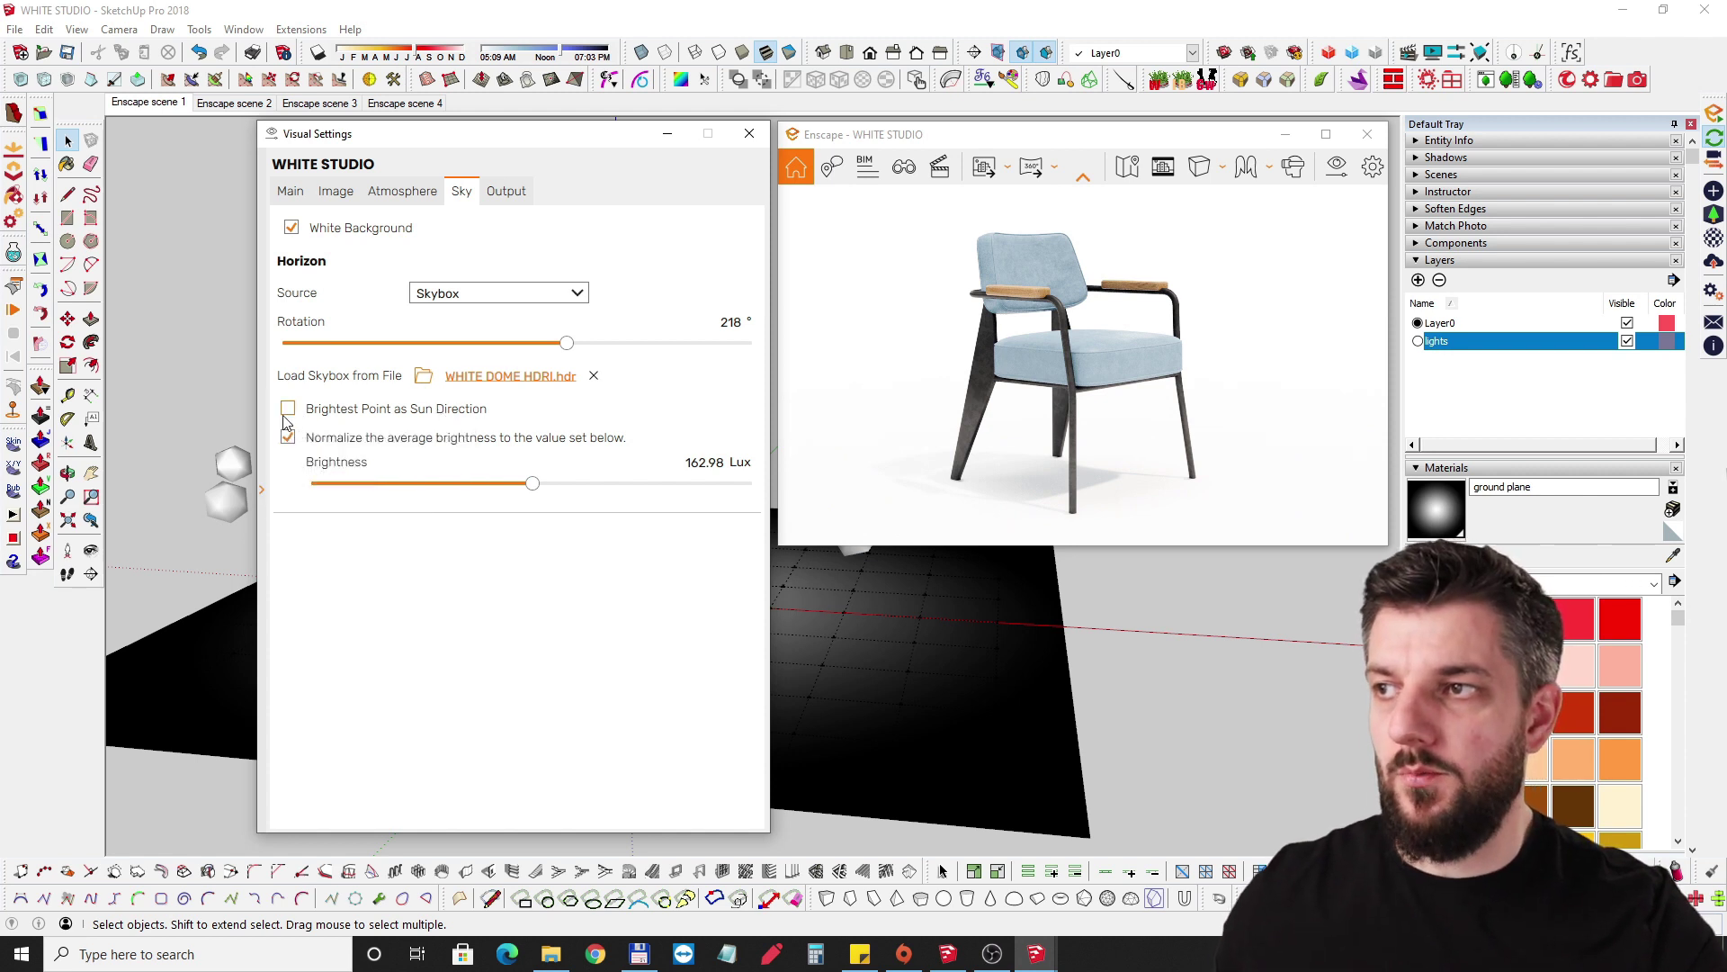
mouse_move(463, 423)
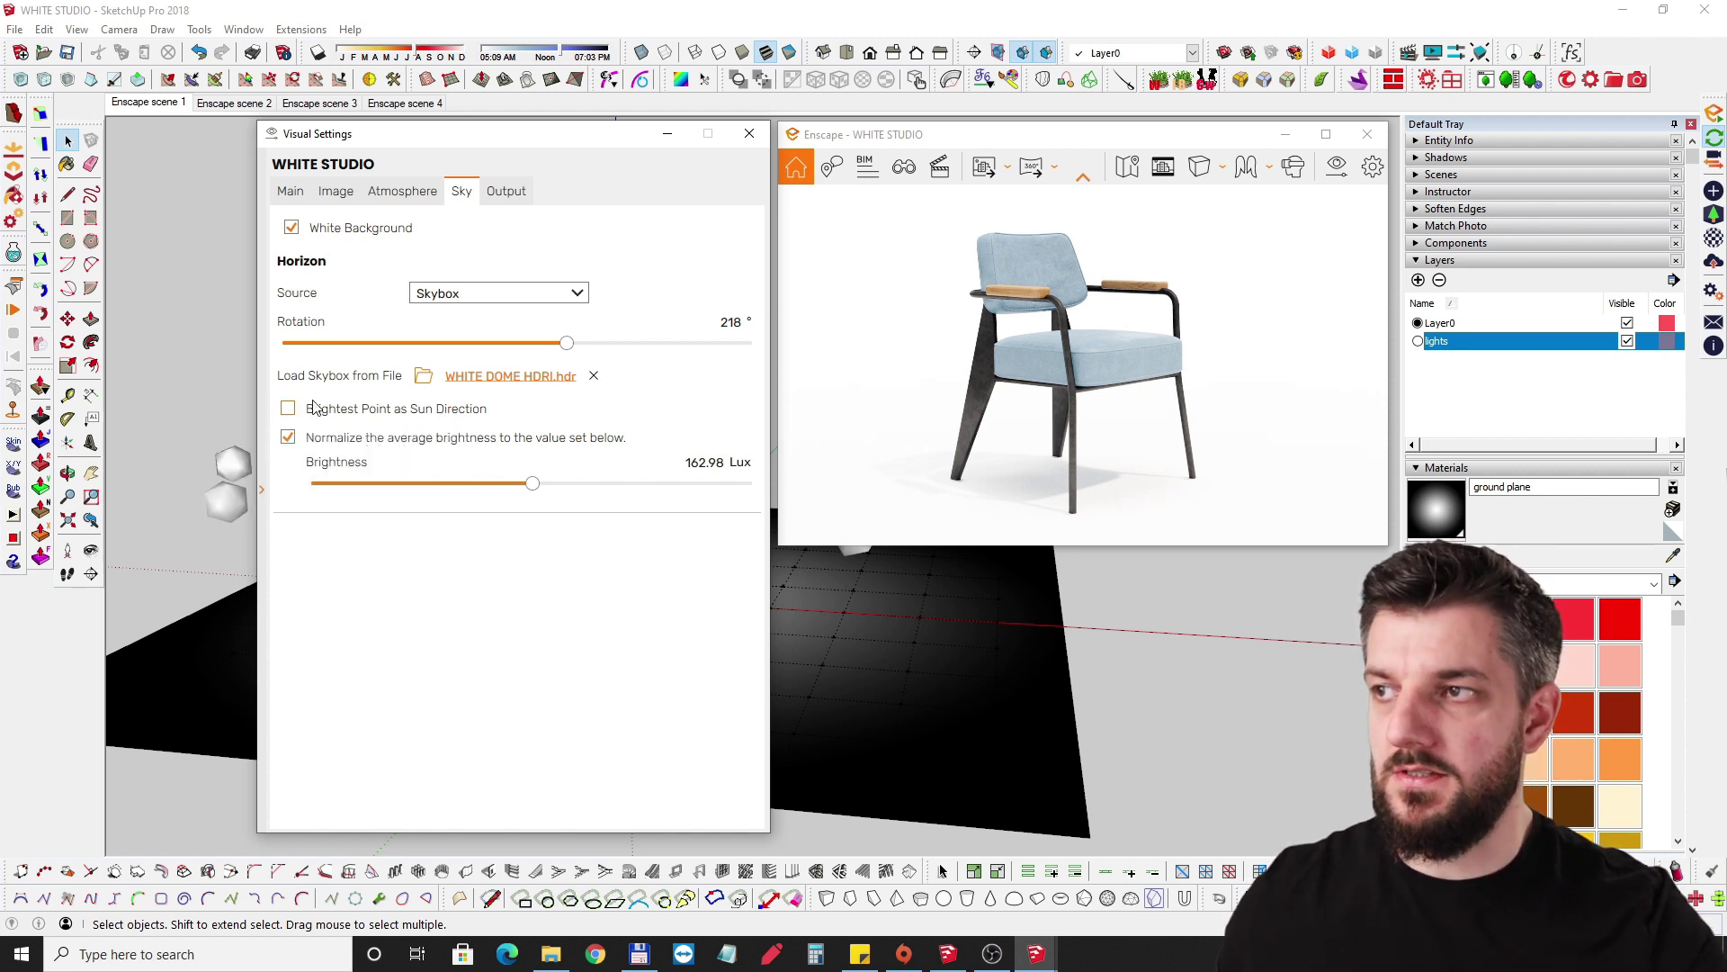
left_click(749, 136)
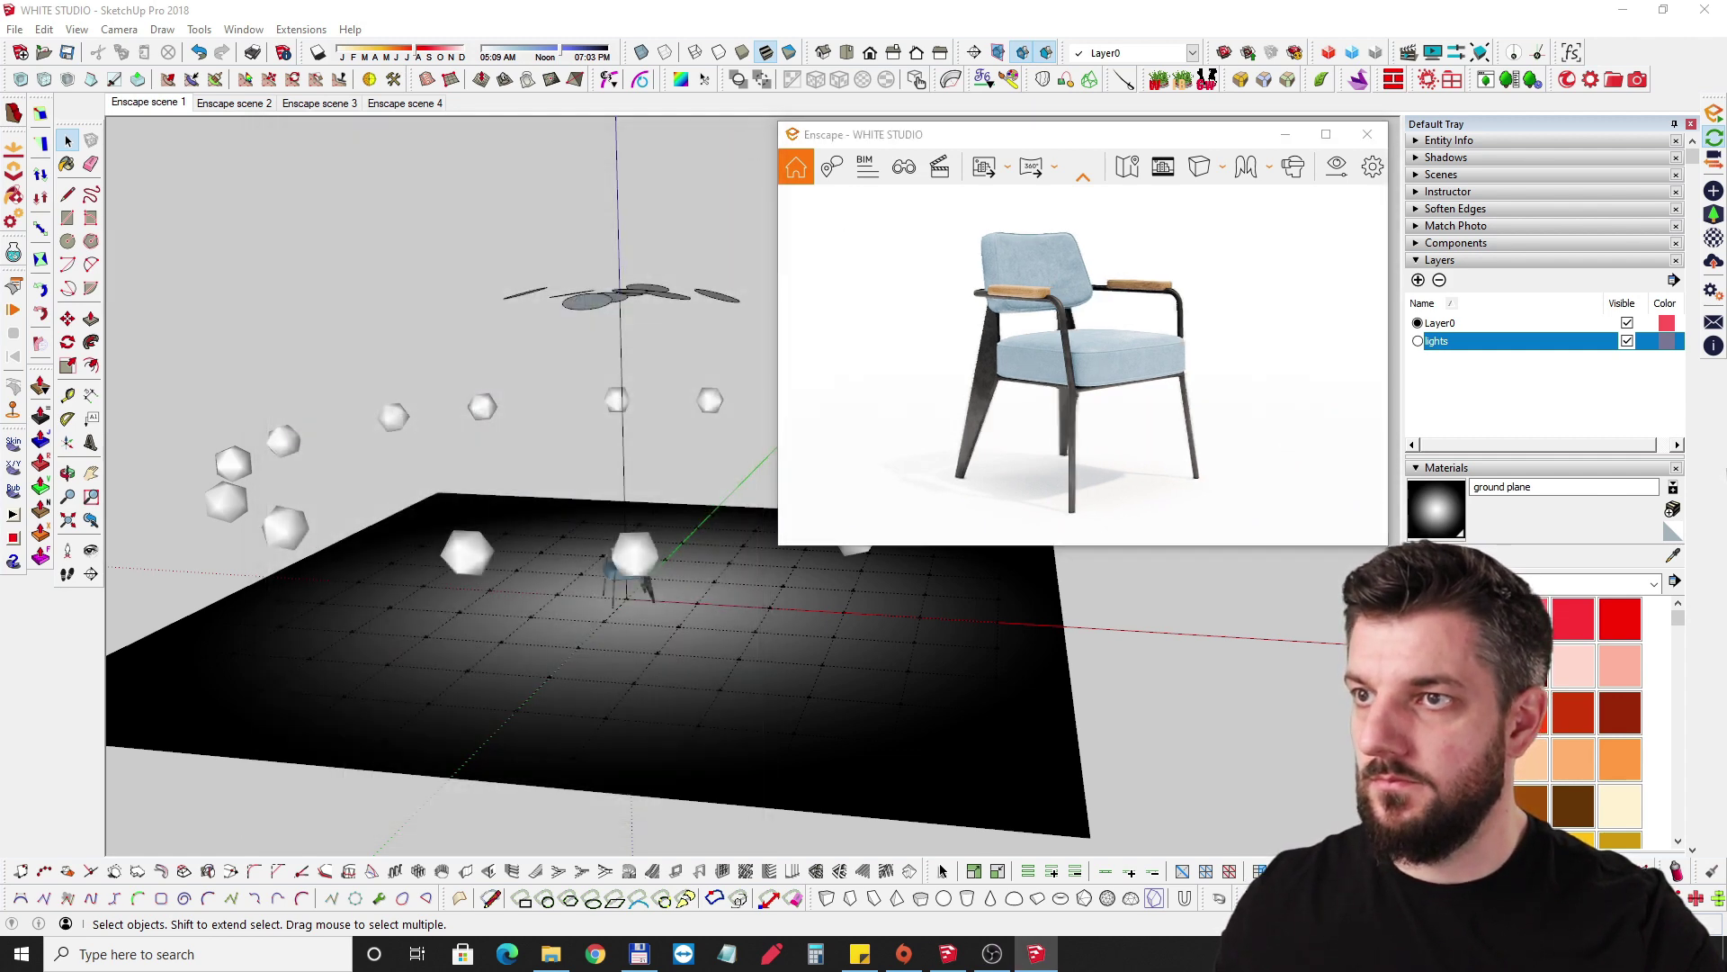
Examine the arrangement of sphere and disk lights and the ground plane around the chair from several angles.
right_click_drag(1035, 347, 1106, 357)
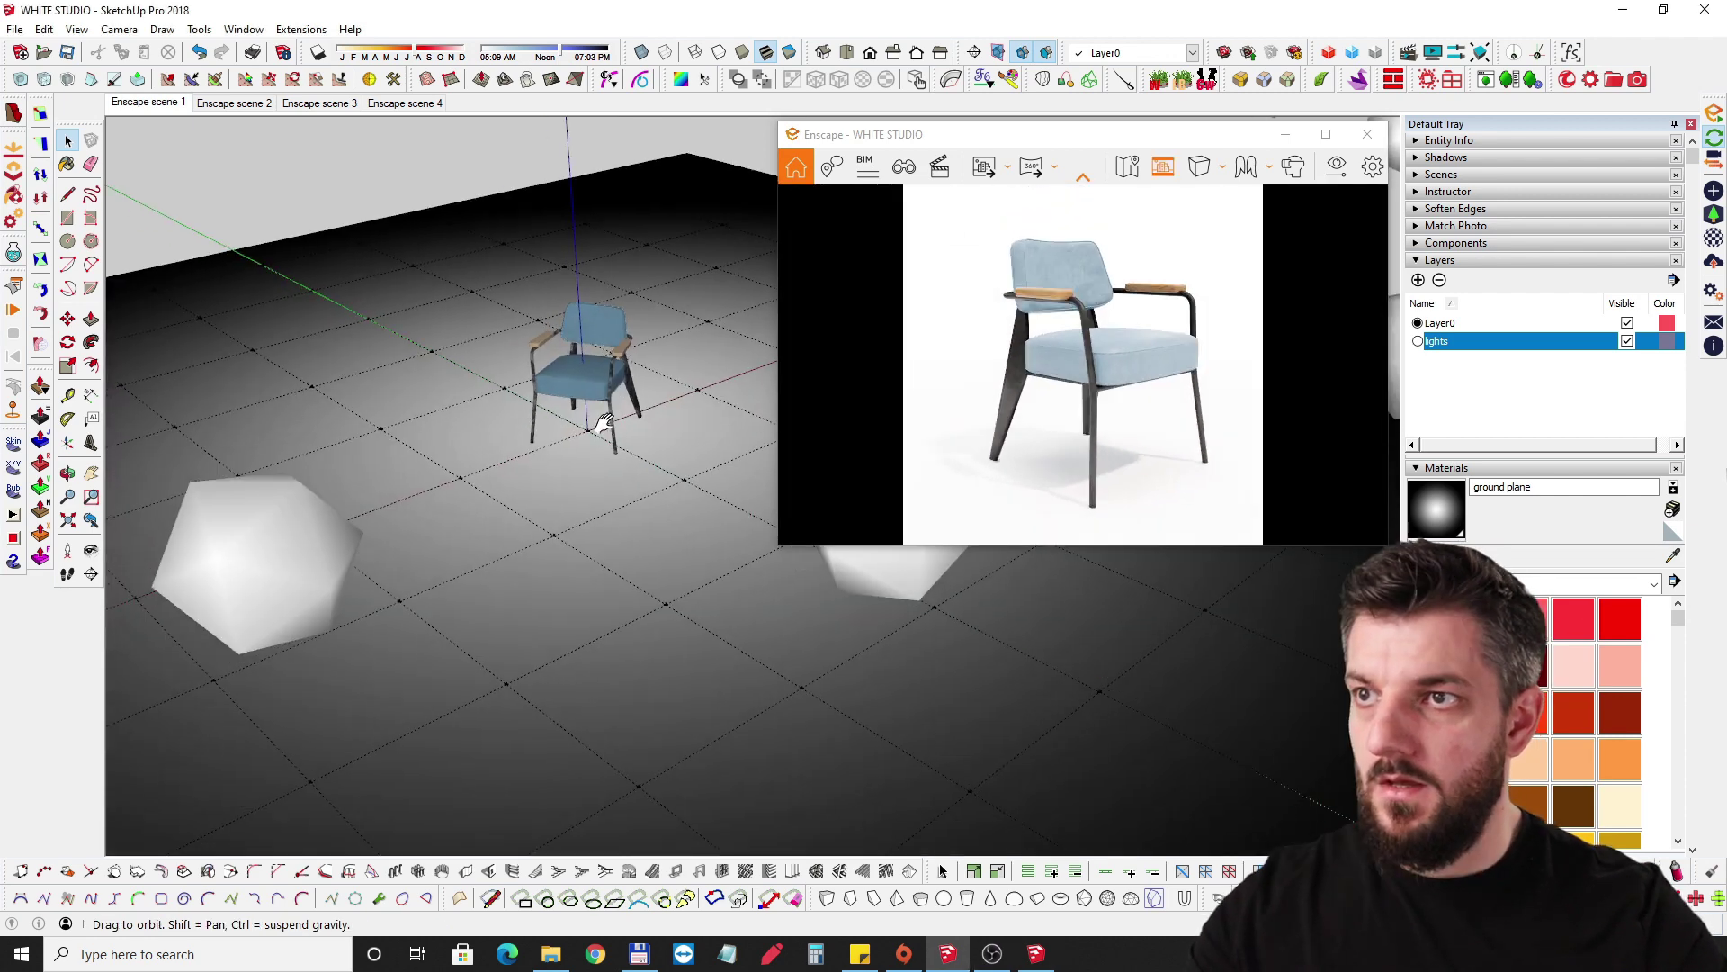
mouse_move(589, 417)
middle_mouse_down()
mouse_move(759, 482)
mouse_move(585, 607)
mouse_move(575, 546)
mouse_move(605, 645)
mouse_move(542, 541)
middle_mouse_up()
scroll(576, 554, "up", 3)
scroll(549, 591, "up", 3)
mouse_move(576, 630)
middle_mouse_down()
mouse_move(359, 512)
mouse_move(579, 617)
mouse_move(627, 609)
mouse_move(630, 548)
mouse_move(396, 554)
middle_mouse_up()
scroll(627, 609, "down", 3)
scroll(630, 549, "down", 2)
left_click(627, 507)
scroll(567, 530, "down", 5)
middle_click_drag(597, 578, 555, 376)
scroll(554, 375, "up", 5)
scroll(537, 601, "up", 2)
Bring the chair into close view in the model and export an image of its render framed by the safe frame.
middle_click_drag(531, 607, 506, 486)
scroll(560, 559, "up", 3)
scroll(526, 507, "up", 2)
scroll(501, 513, "down", 1)
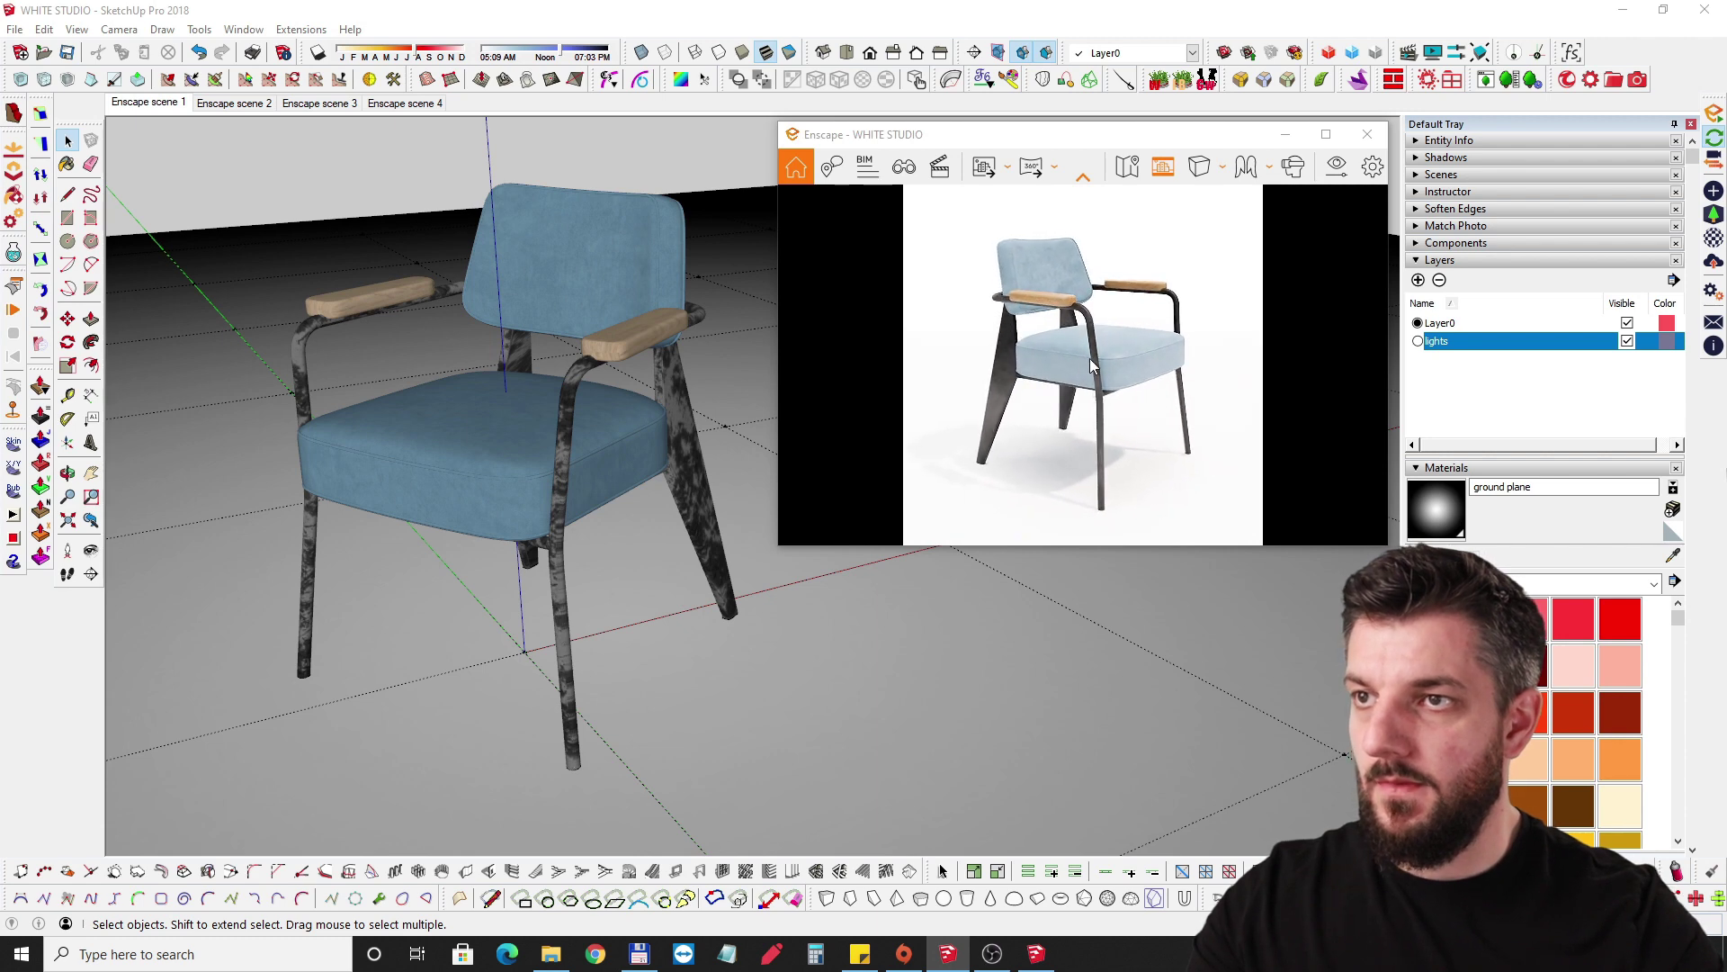
left_click(984, 167)
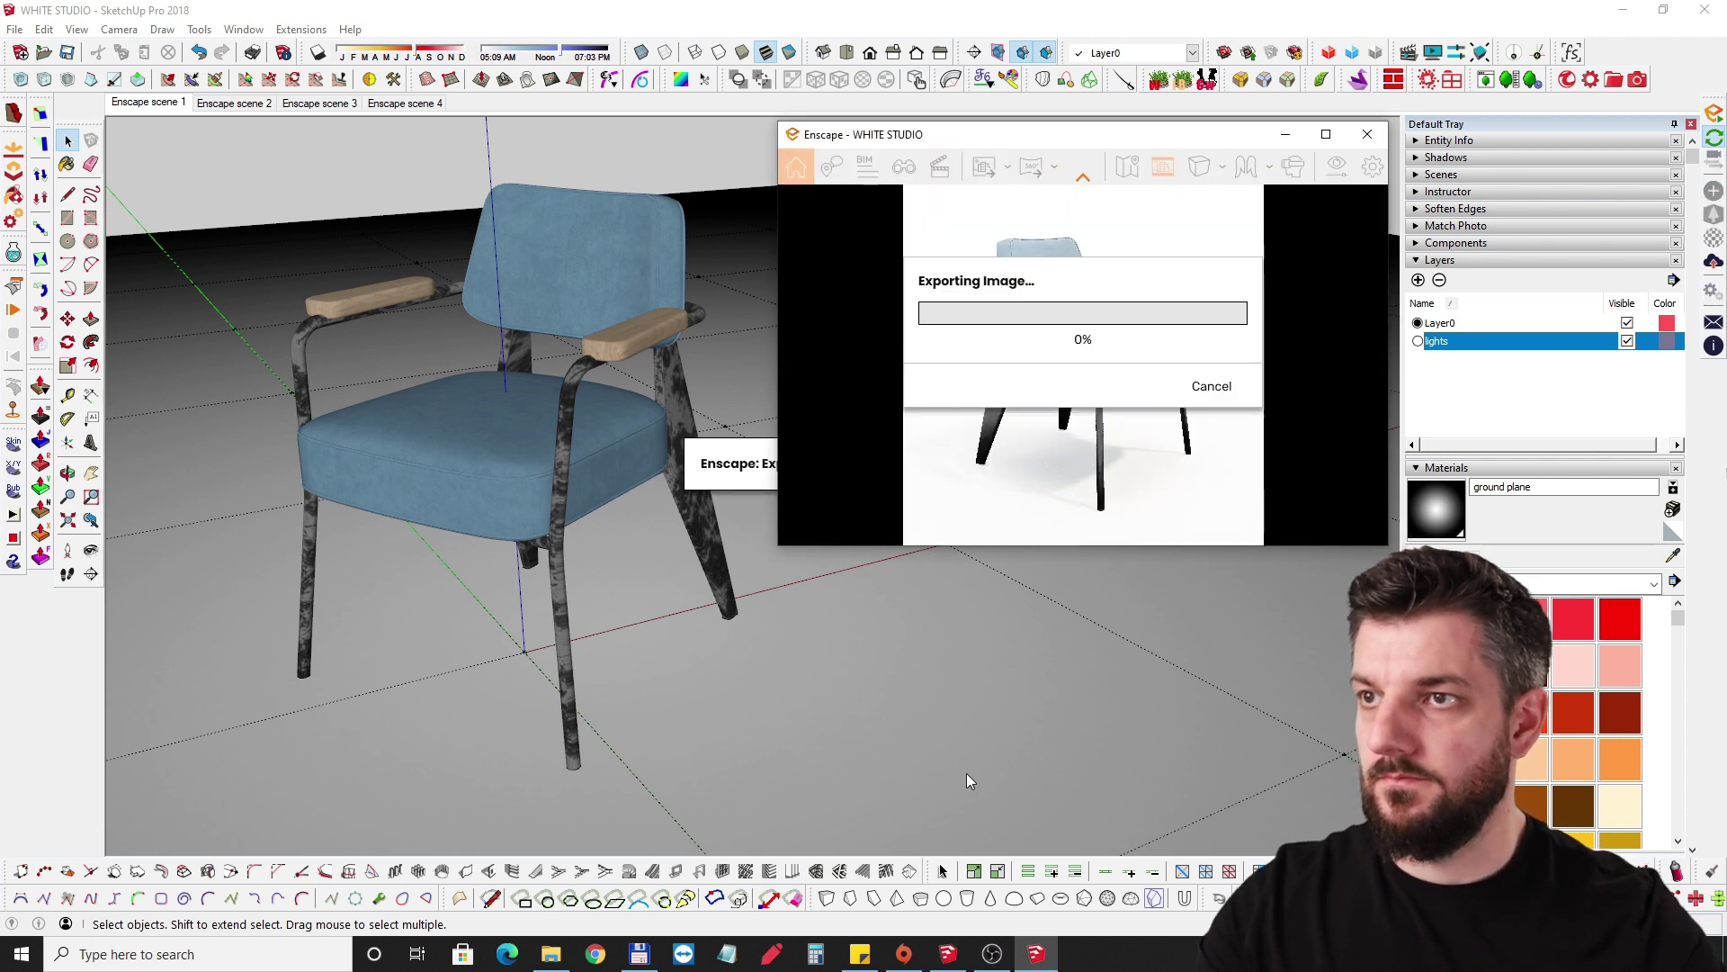